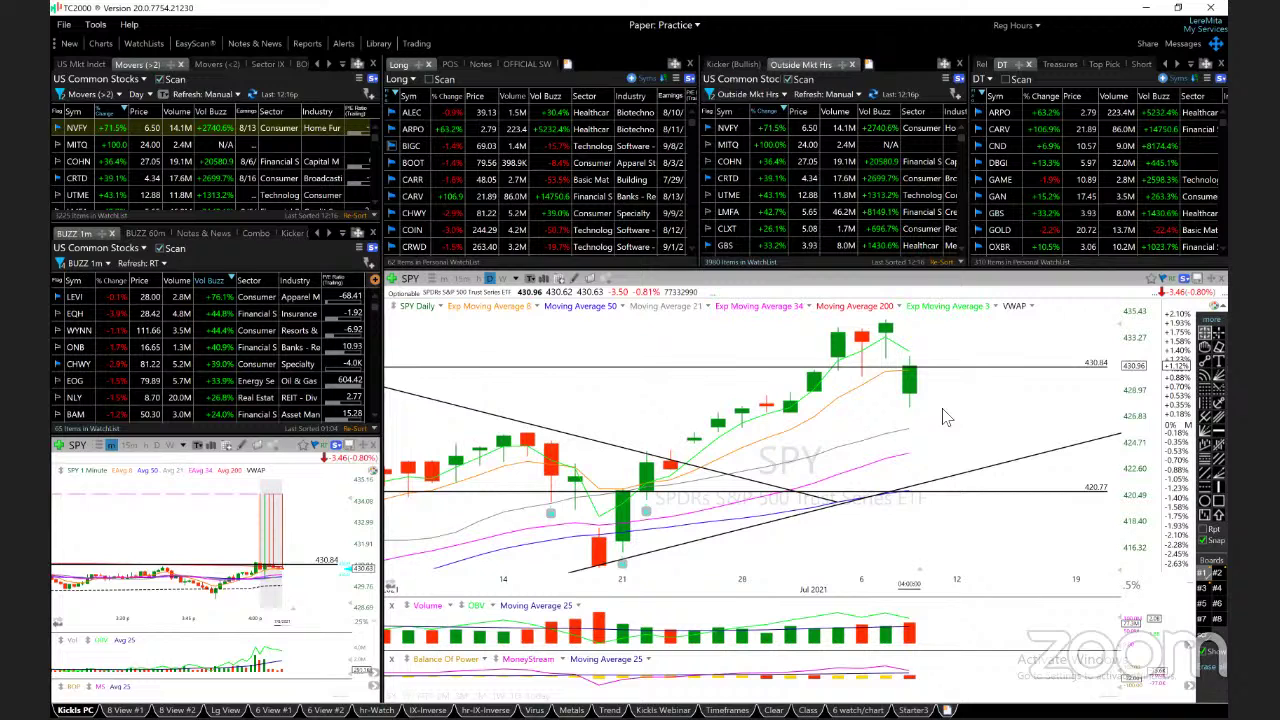
Zoom the SPY daily chart and inspect the 7/1 candle's price values.
{"action": "scroll", "coordinate": [910, 415], "scroll_direction": "up", "scroll_amount": 5}
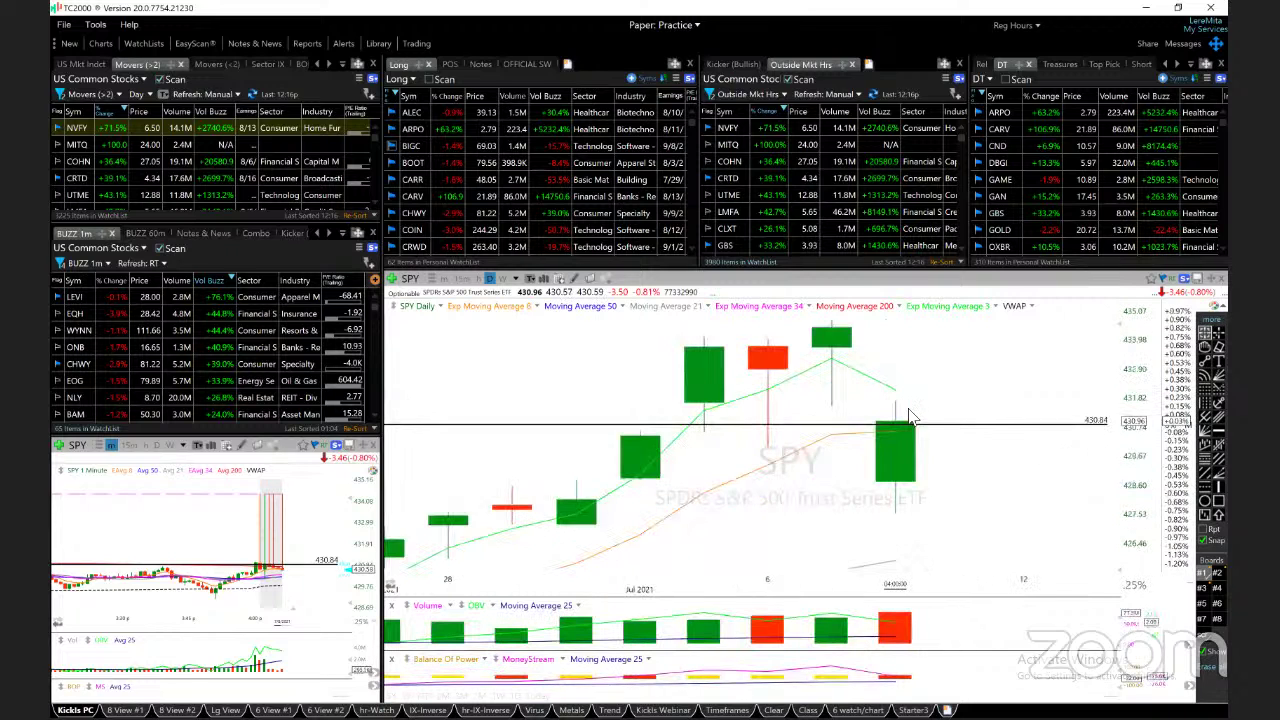
{"action": "scroll", "coordinate": [905, 410], "scroll_direction": "down", "scroll_amount": 6}
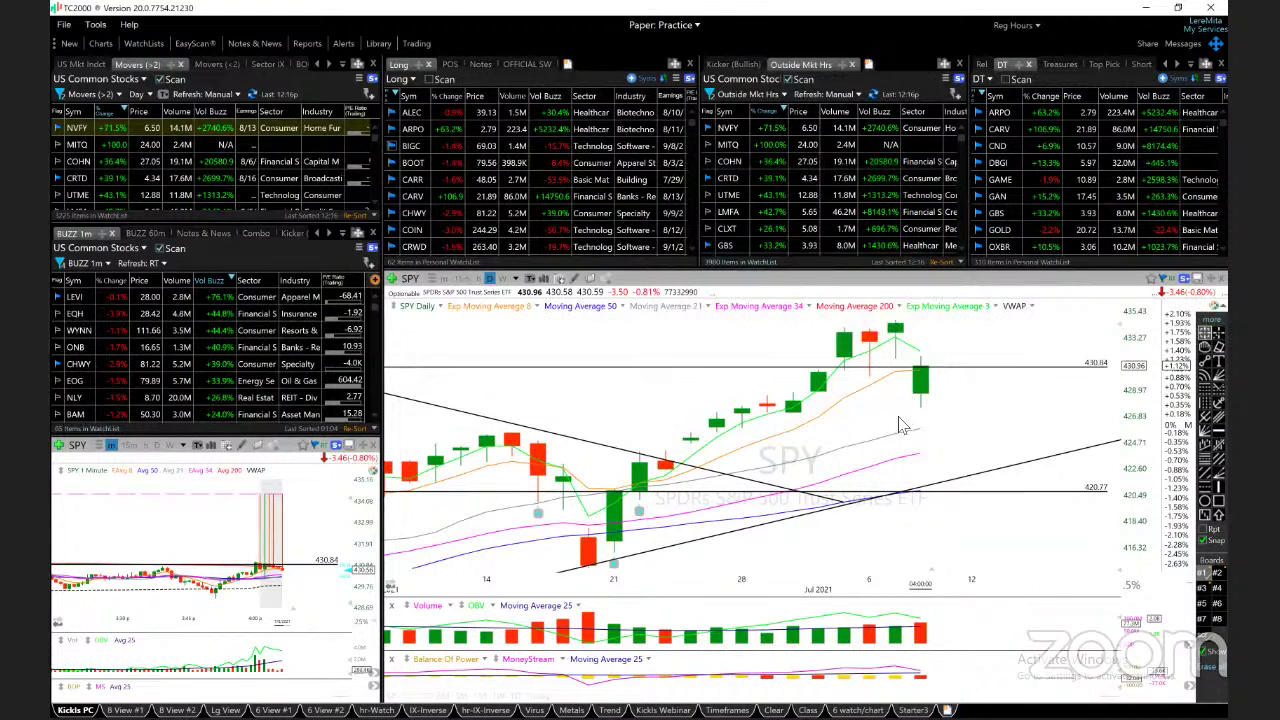
{"action": "scroll", "coordinate": [899, 425], "scroll_direction": "up", "scroll_amount": 2}
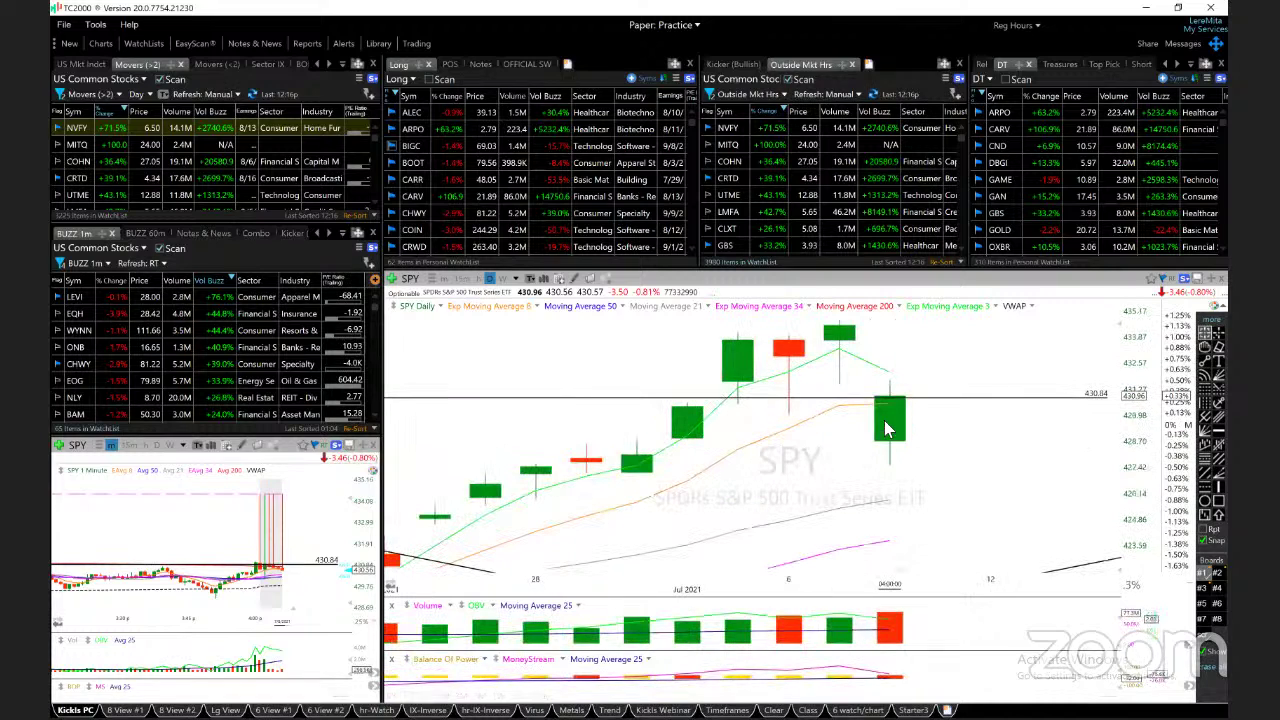
{"action": "left_click", "coordinate": [688, 422]}
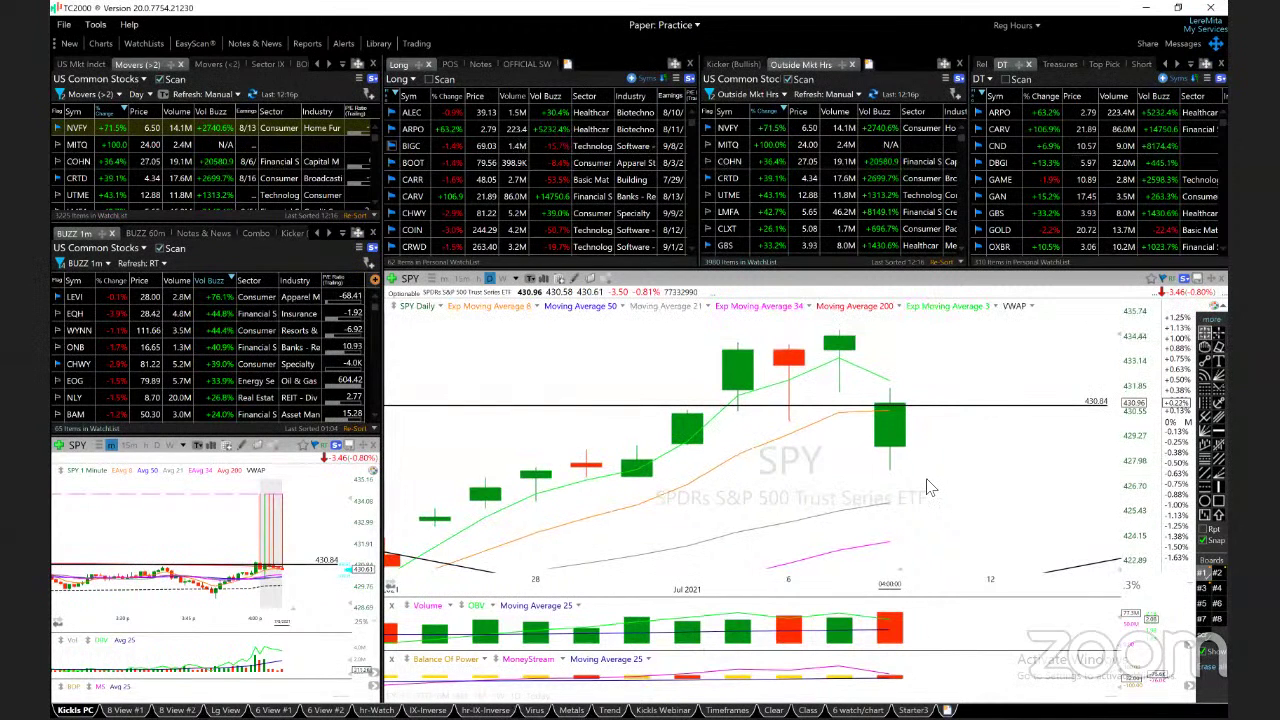
{"action": "scroll", "coordinate": [926, 478], "scroll_direction": "down", "scroll_amount": 3}
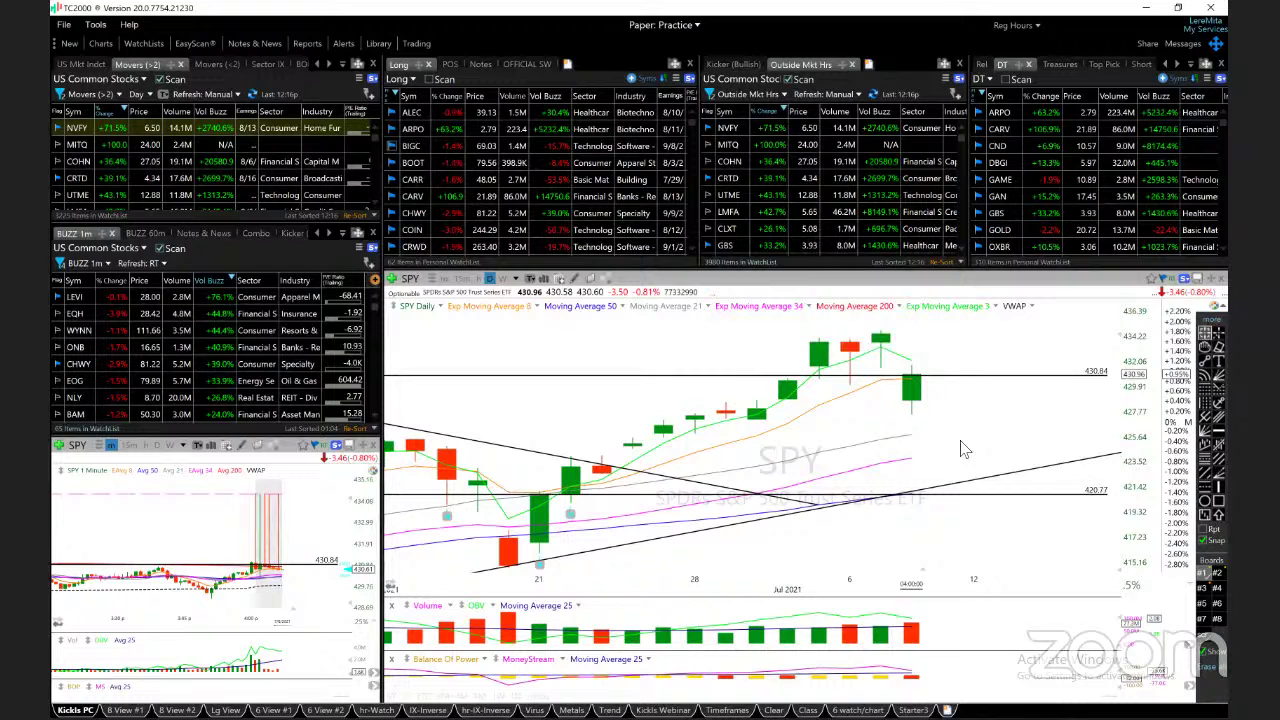
{"action": "scroll", "coordinate": [963, 448], "scroll_direction": "down", "scroll_amount": 3}
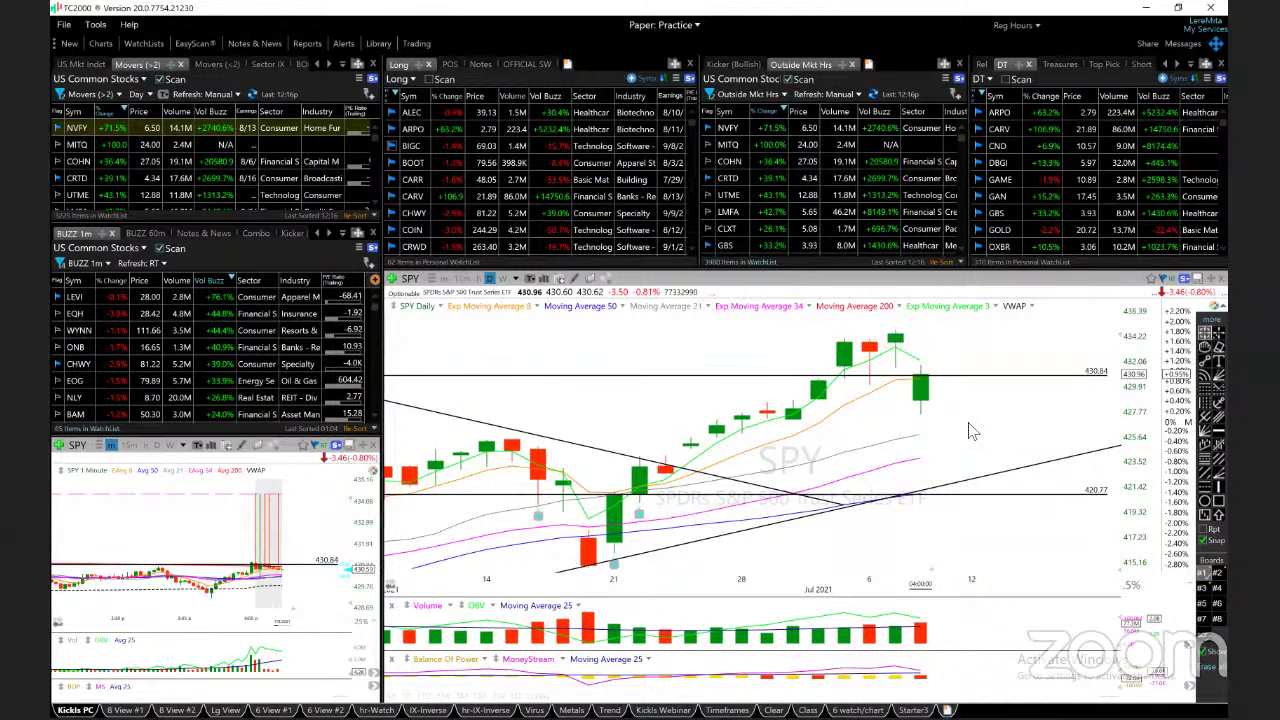
Step the charts to VXX, zooming out, and then to QQQ.
{"action": "type", "text": "VXX"}
{"action": "key", "text": "Return"}
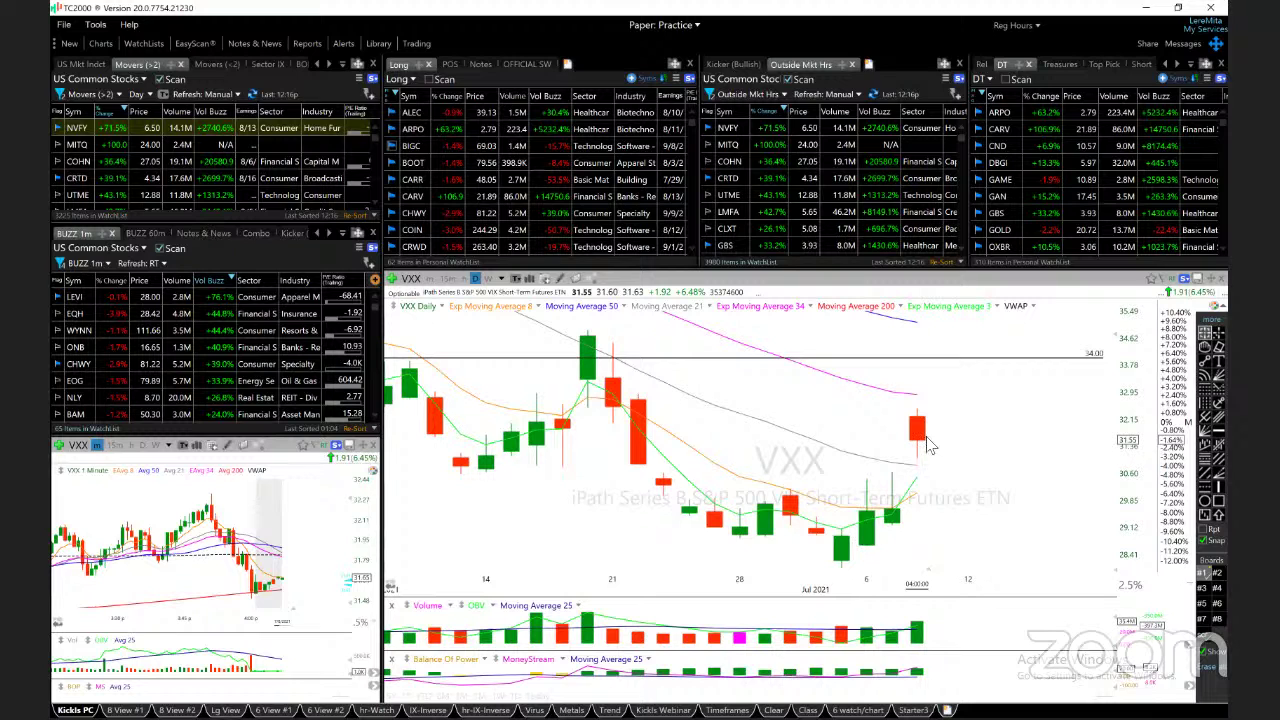
{"action": "scroll", "coordinate": [1012, 453], "scroll_direction": "down", "scroll_amount": 6}
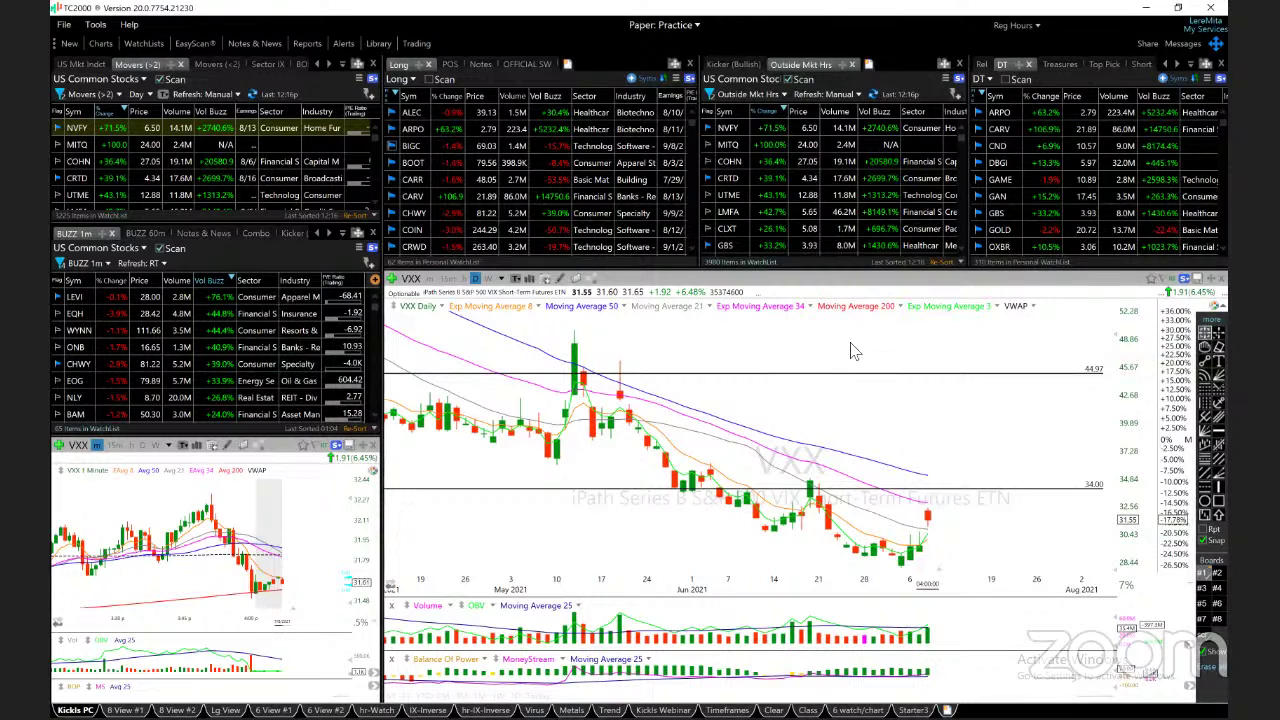
{"action": "type", "text": "QQQ"}
{"action": "key", "text": "Return"}
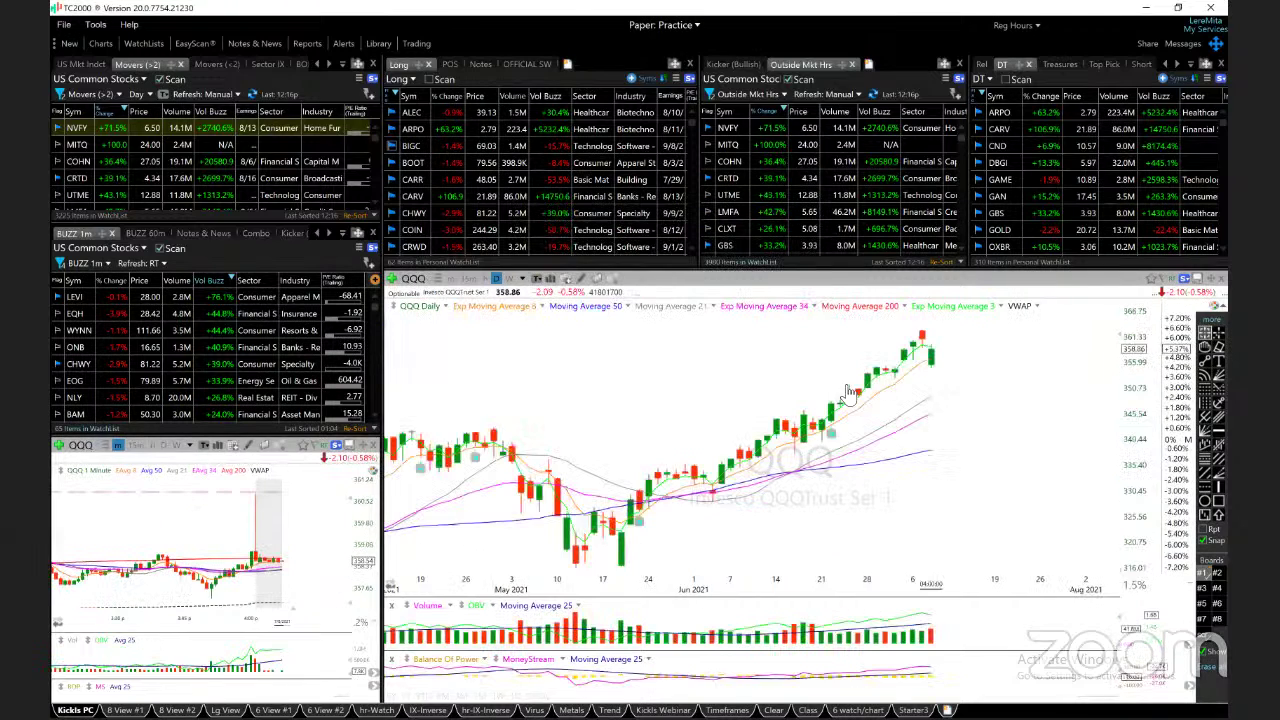
Load the IWM daily chart with its trend lines and zoom out.
{"action": "scroll", "coordinate": [940, 418], "scroll_direction": "up", "scroll_amount": 4}
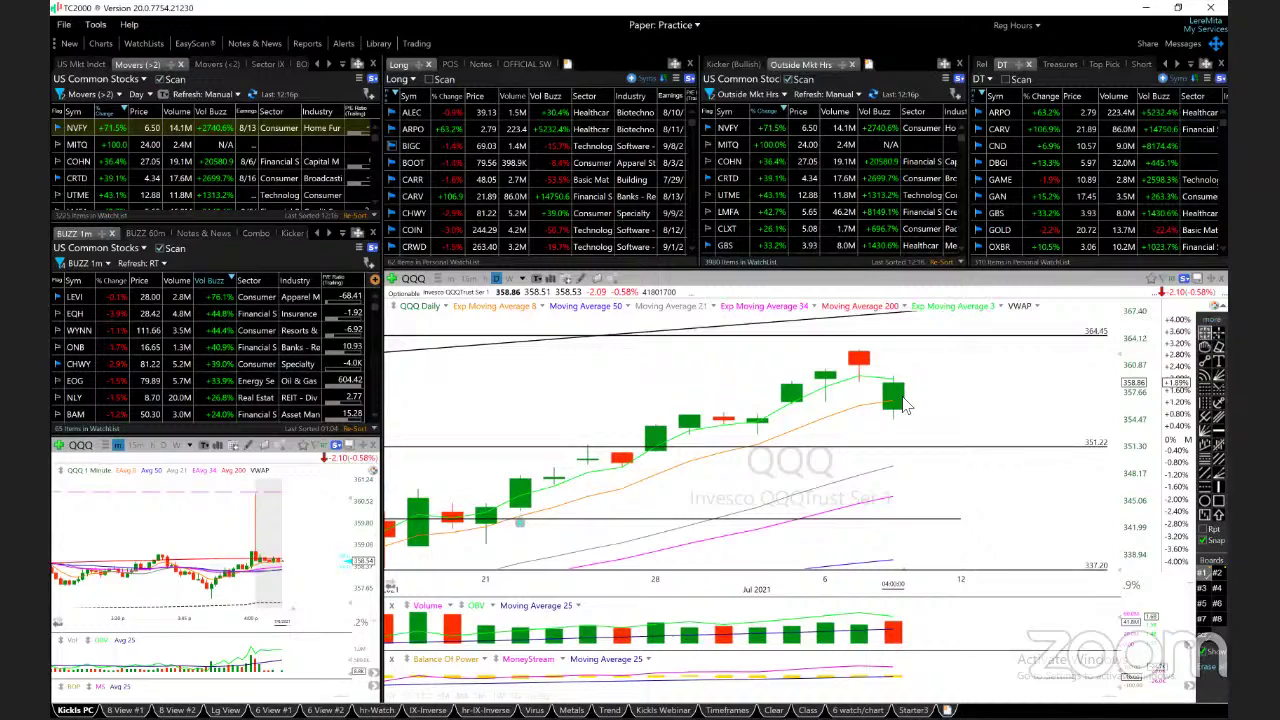
{"action": "key", "text": "space"}
{"action": "scroll", "coordinate": [993, 455], "scroll_direction": "down", "scroll_amount": 8}
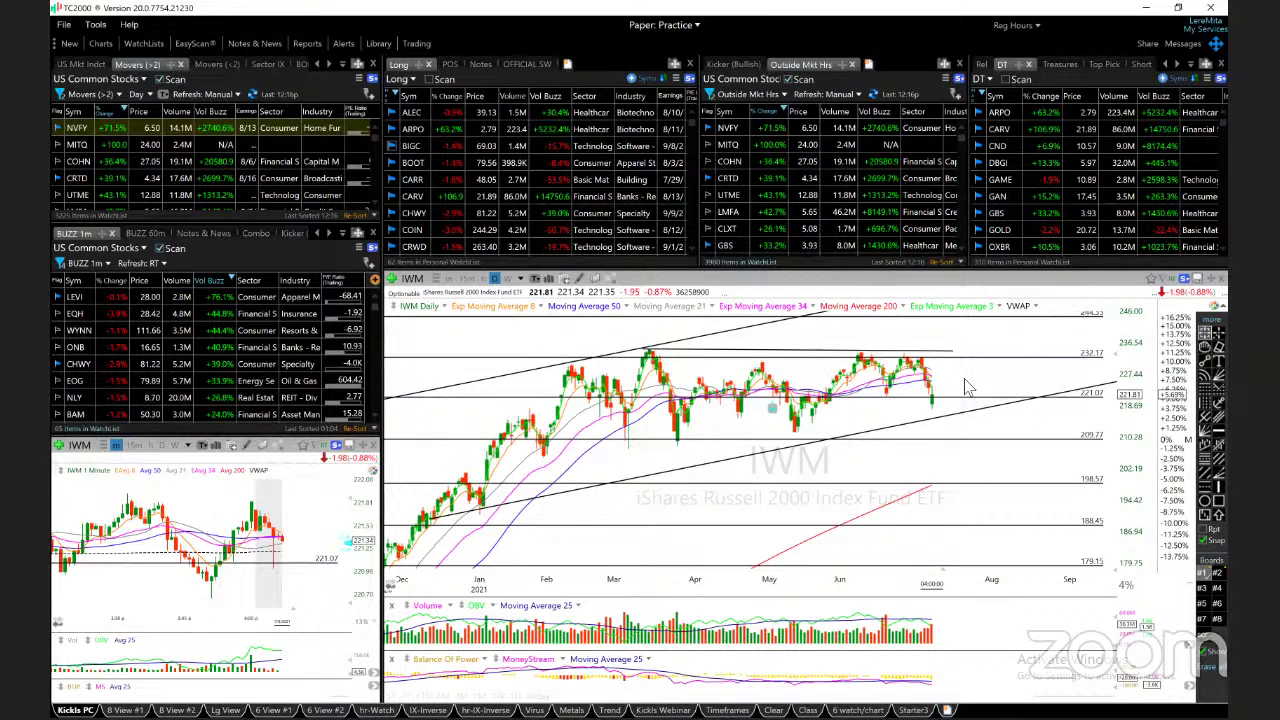
Switch the charts to AMZN and zoom the daily view.
{"action": "type", "text": "AMZN"}
{"action": "key", "text": "Return"}
{"action": "scroll", "coordinate": [765, 470], "scroll_direction": "down", "scroll_amount": 3}
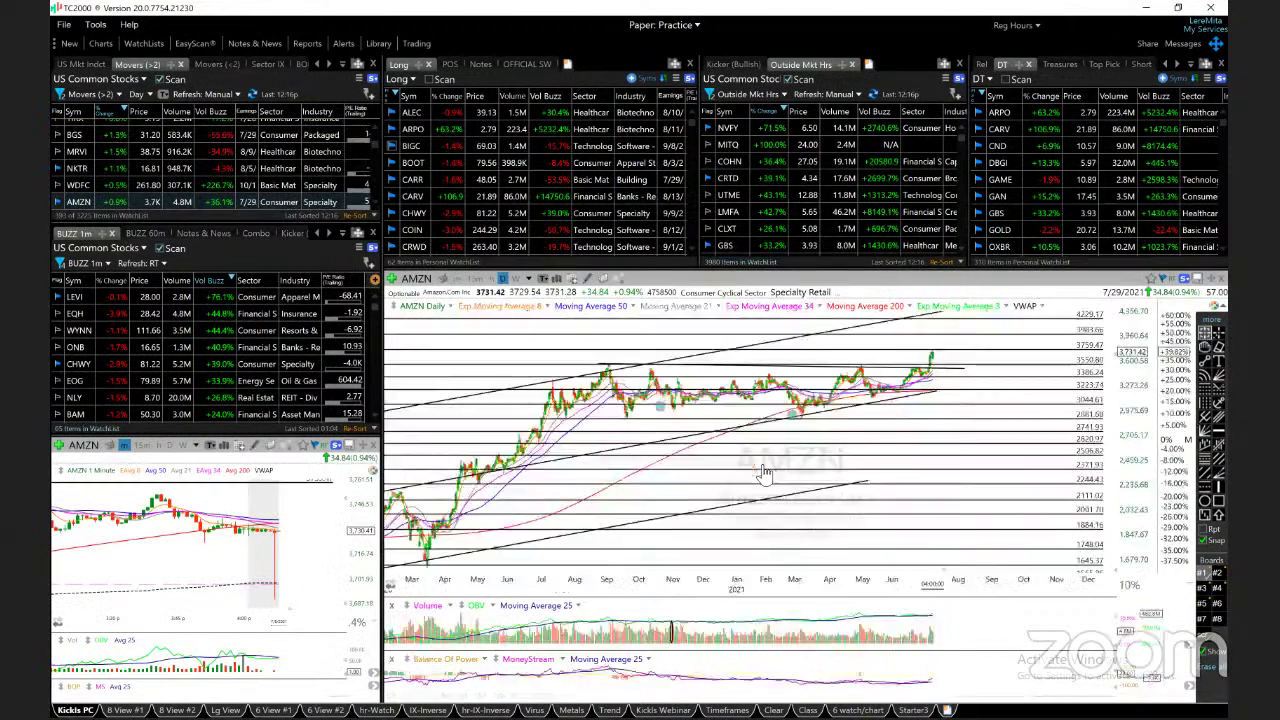
{"action": "scroll", "coordinate": [968, 408], "scroll_direction": "up", "scroll_amount": 3}
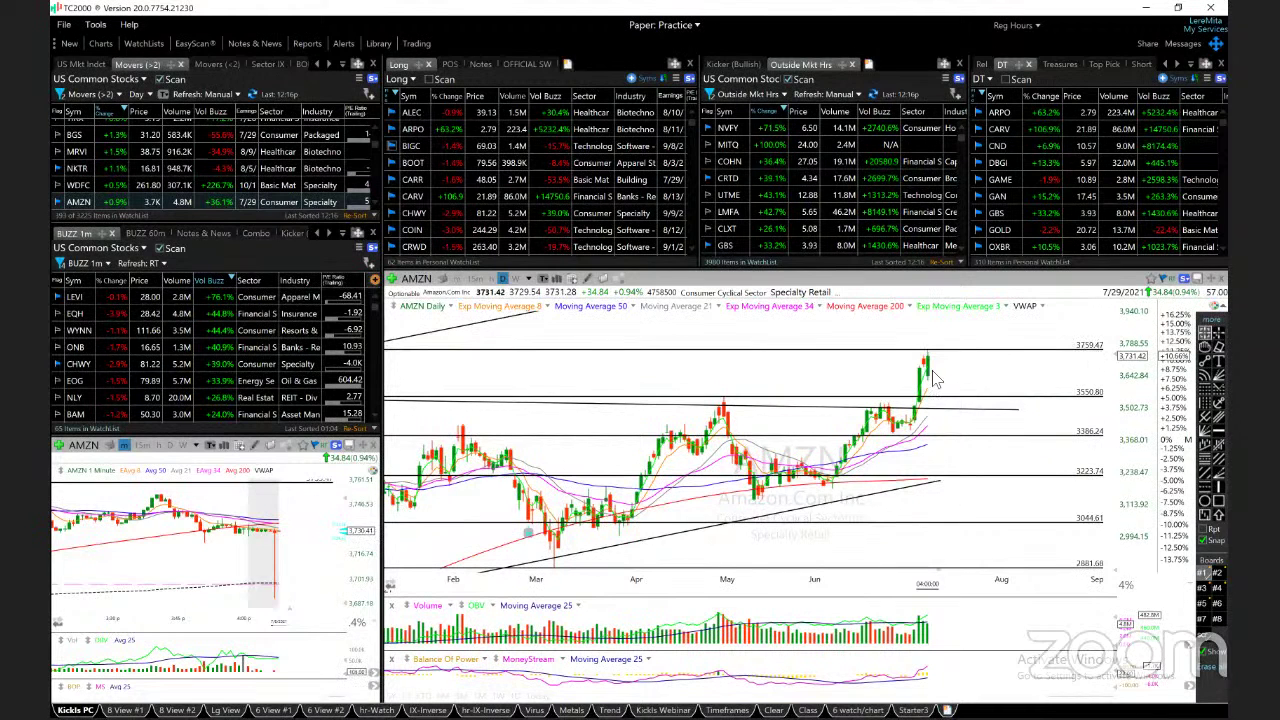
Inspect an AMZN candle's prices and rescale the price axis to frame the levels.
{"action": "left_click", "coordinate": [929, 368]}
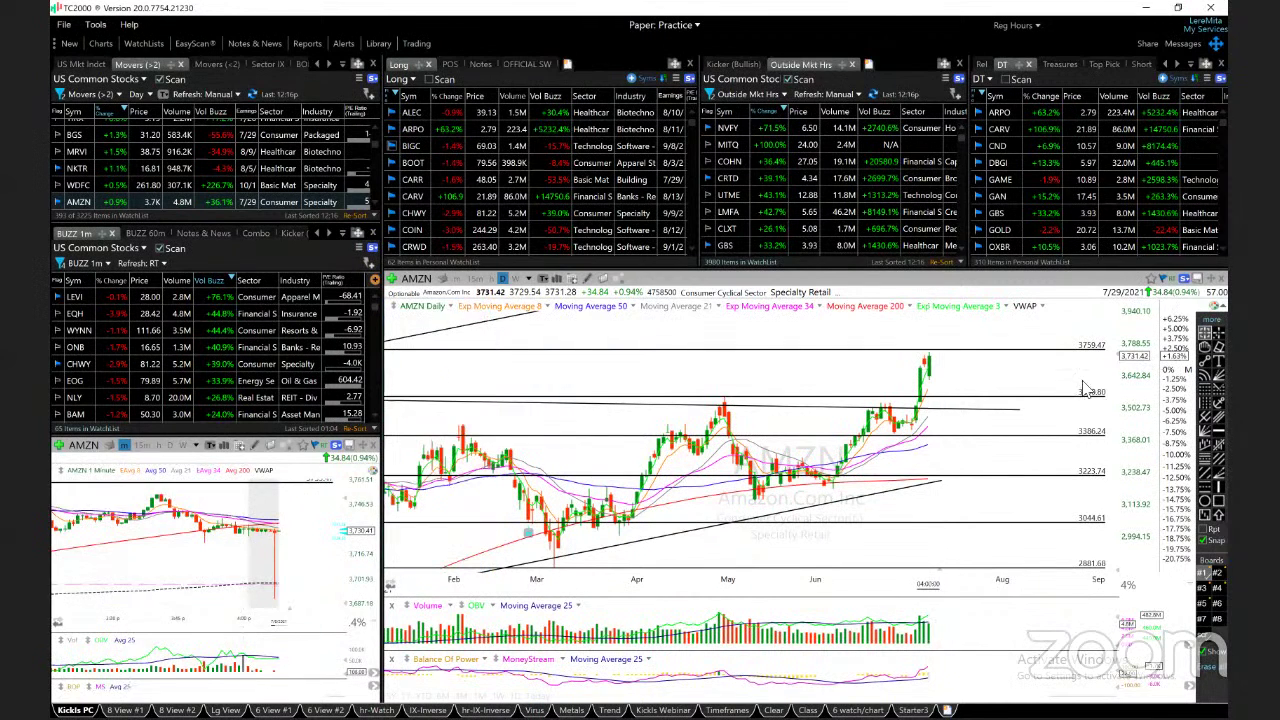
{"action": "mouse_move", "coordinate": [1115, 355]}
{"action": "left_mouse_down"}
{"action": "mouse_move", "coordinate": [1108, 425]}
{"action": "mouse_move", "coordinate": [1106, 372]}
{"action": "left_mouse_up"}
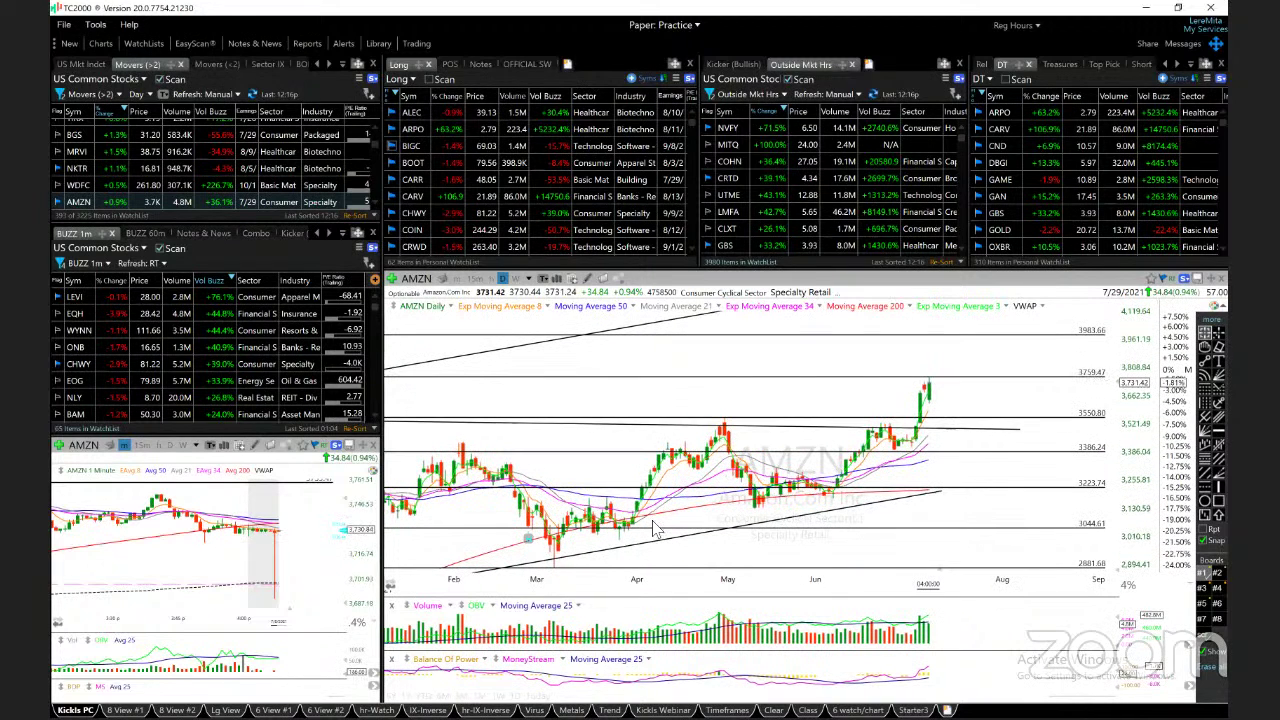
{"action": "scroll", "coordinate": [655, 532], "scroll_direction": "down", "scroll_amount": 1}
{"action": "scroll", "coordinate": [655, 532], "scroll_direction": "down", "scroll_amount": 2}
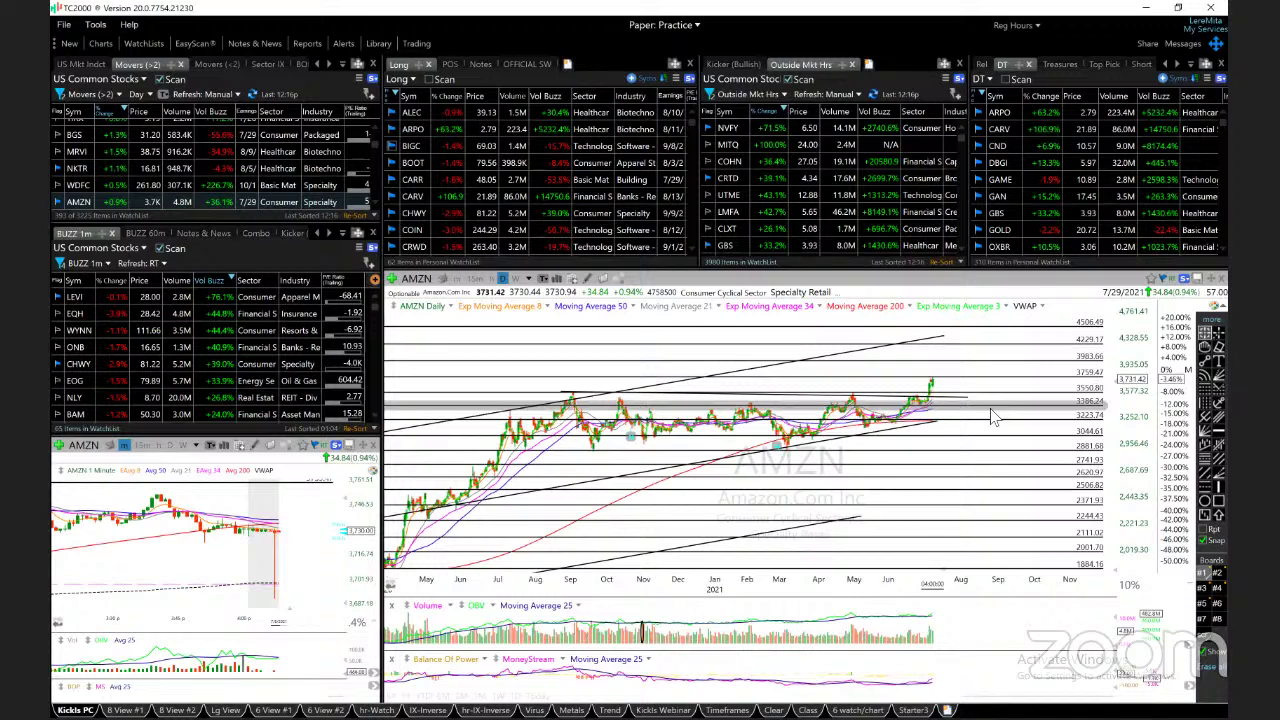
{"action": "scroll", "coordinate": [985, 420], "scroll_direction": "up", "scroll_amount": 2}
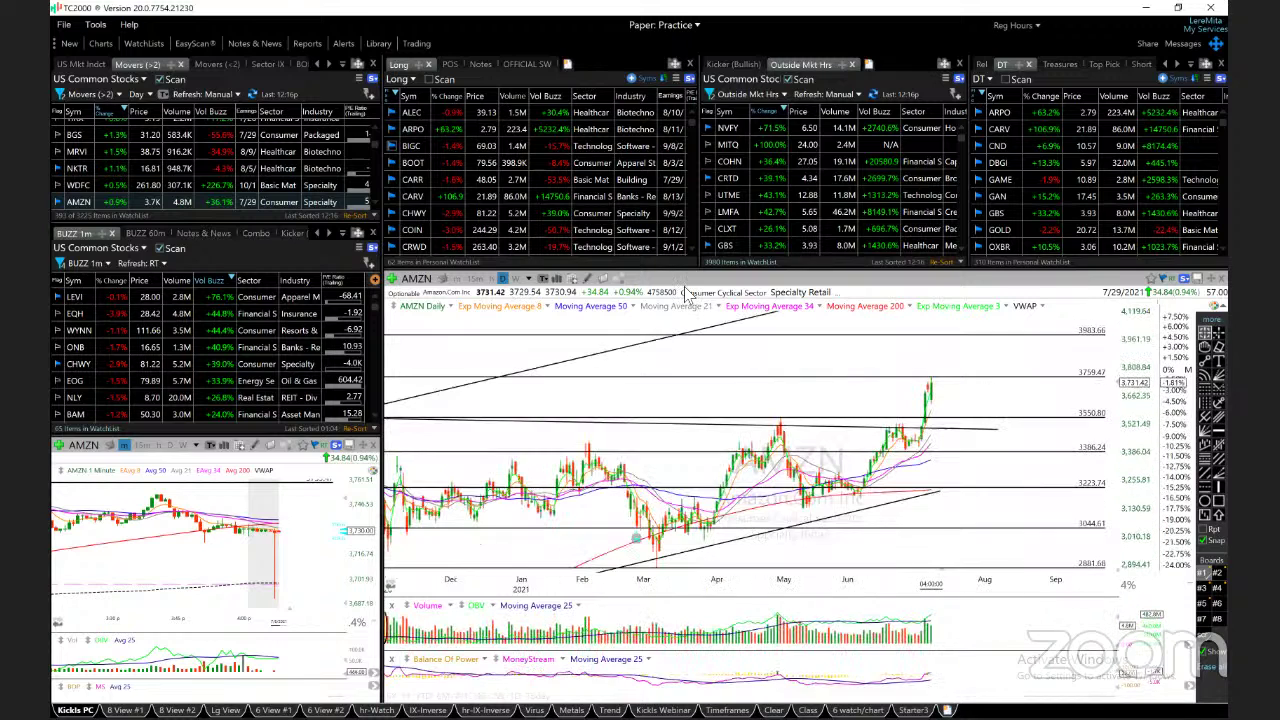
Load ALEC, adjust the level line near 34.64, and inspect the 7/6/21 candle.
{"action": "left_click", "coordinate": [415, 113]}
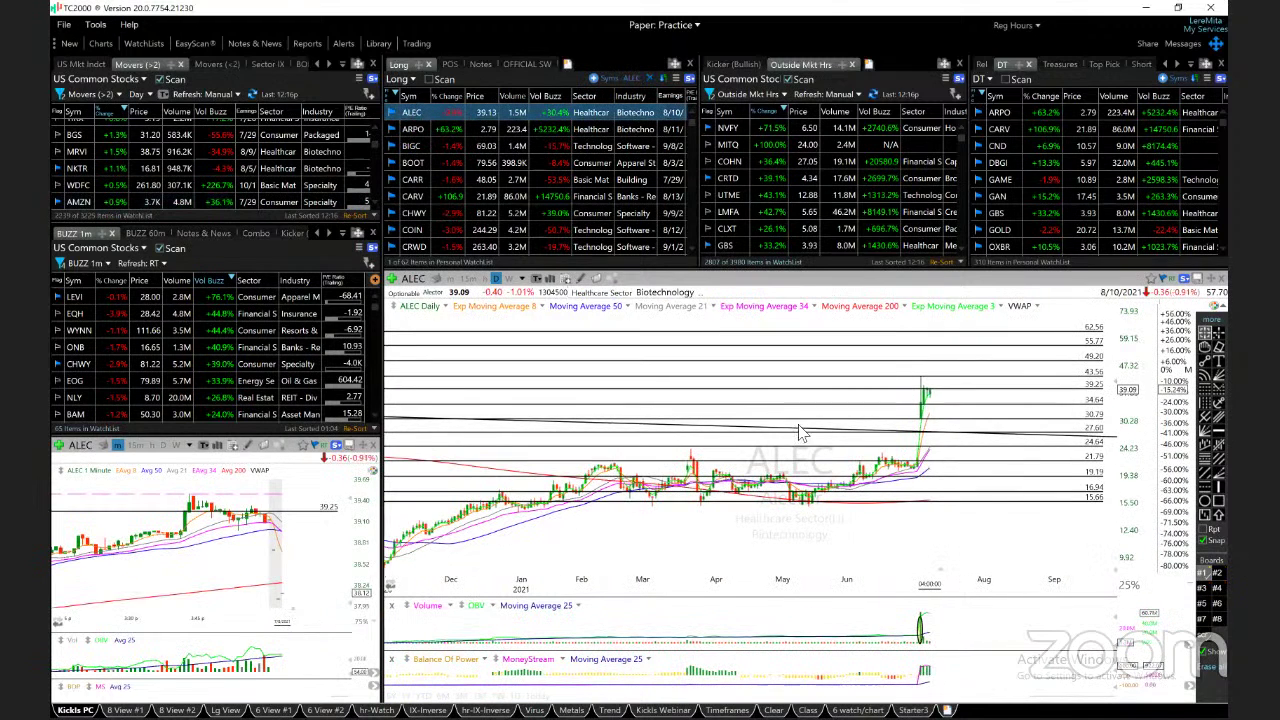
{"action": "scroll", "coordinate": [802, 434], "scroll_direction": "up", "scroll_amount": 3}
{"action": "scroll", "coordinate": [806, 433], "scroll_direction": "up", "scroll_amount": 2}
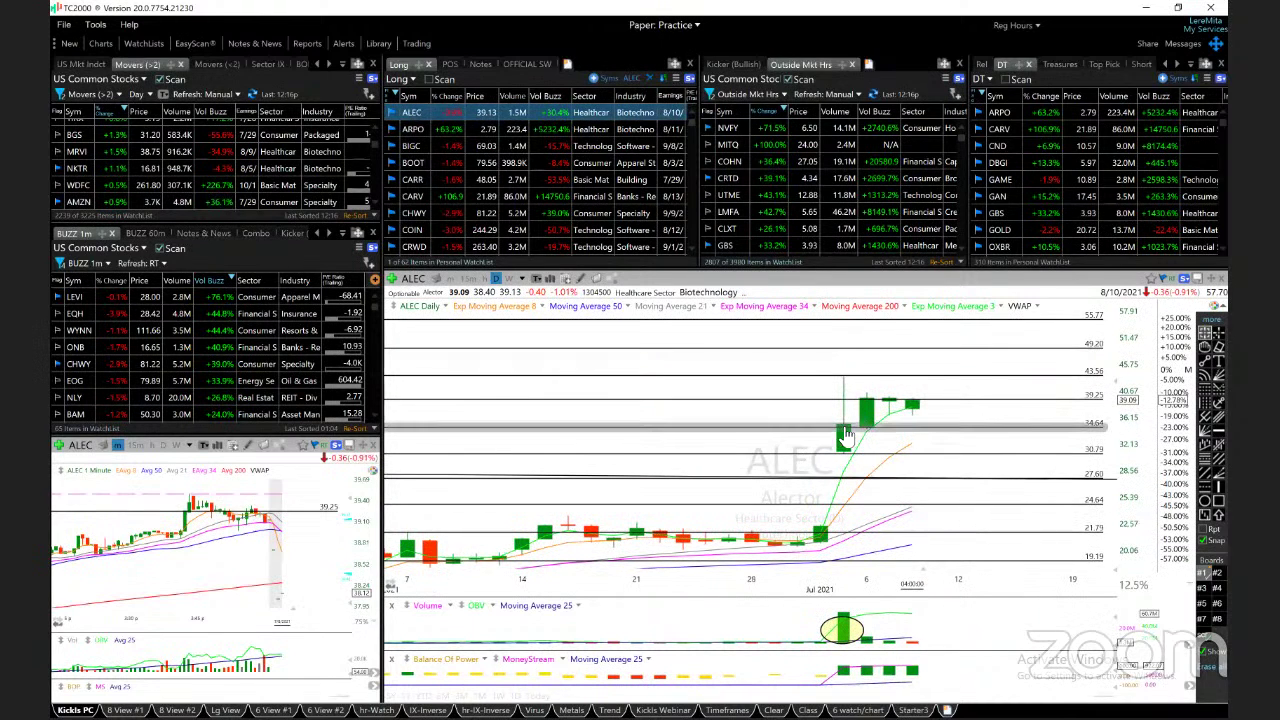
{"action": "left_click_drag", "start_coordinate": [848, 420], "coordinate": [870, 395]}
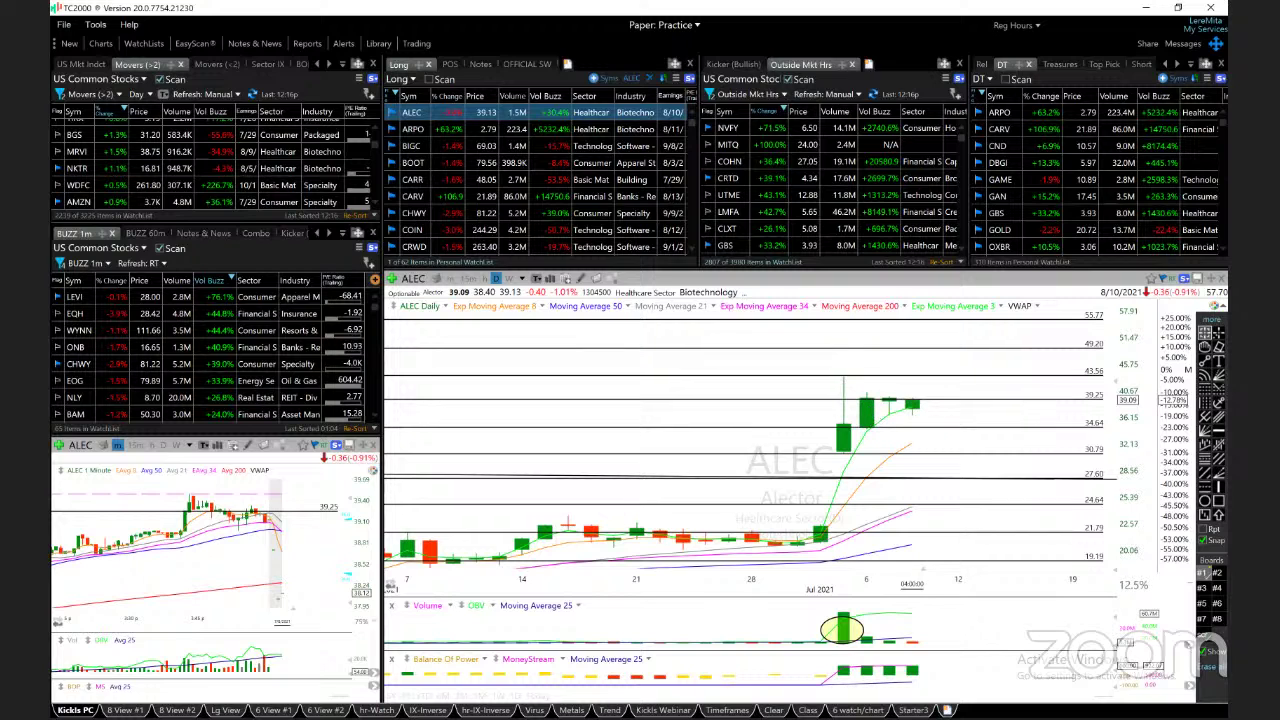
{"action": "left_click", "coordinate": [866, 349]}
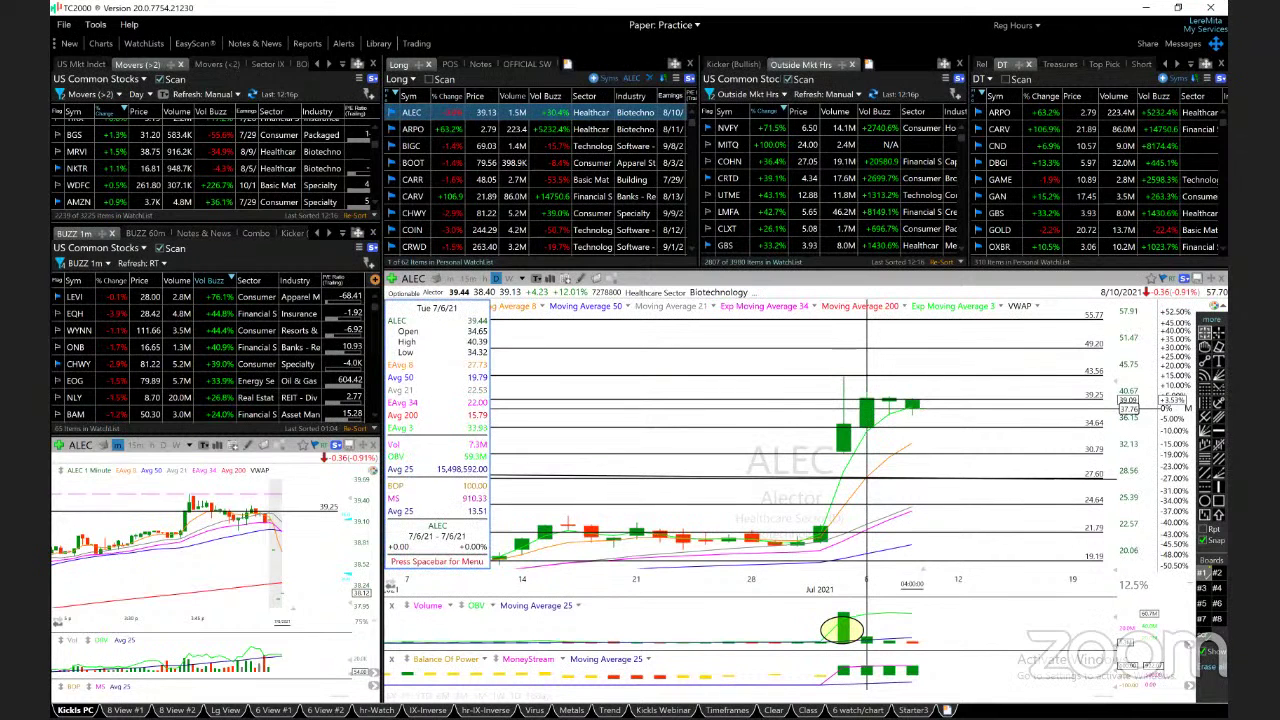
{"action": "left_click", "coordinate": [873, 415]}
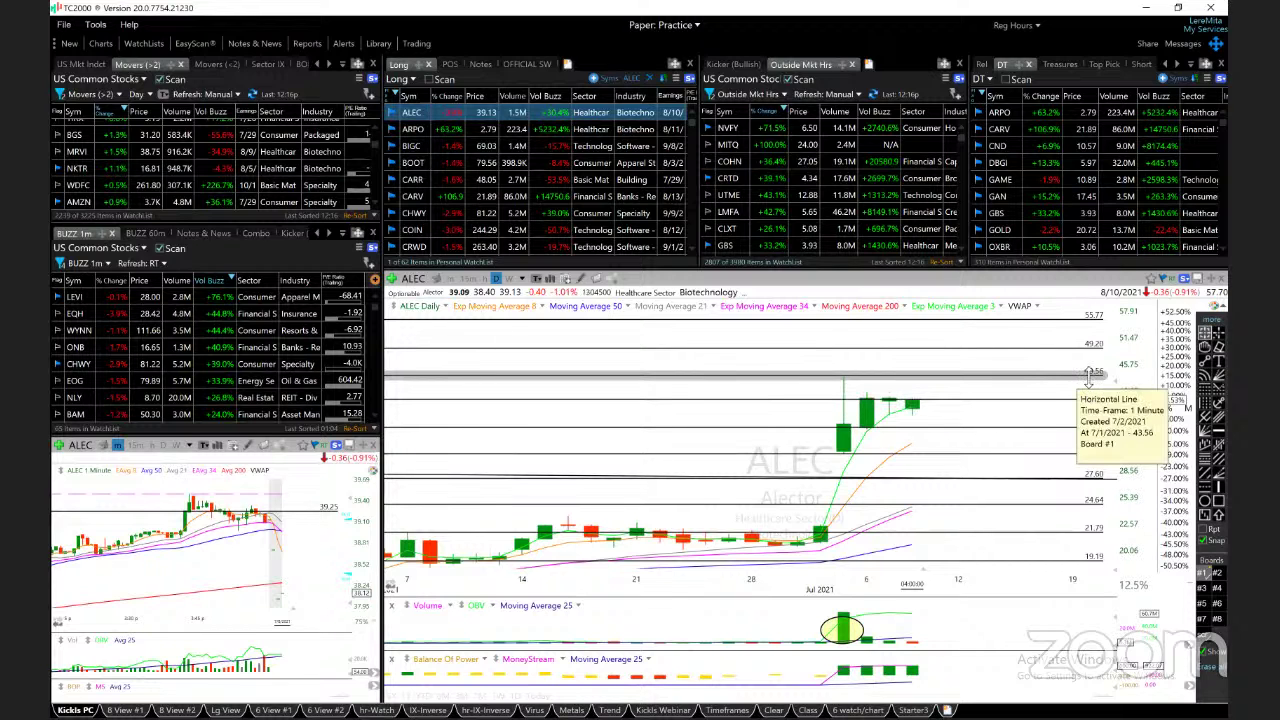
Inspect ALEC's 7/2/21 candle values, then move on to ARPO.
{"action": "scroll", "coordinate": [970, 445], "scroll_direction": "down", "scroll_amount": 1}
{"action": "scroll", "coordinate": [970, 445], "scroll_direction": "down", "scroll_amount": 3}
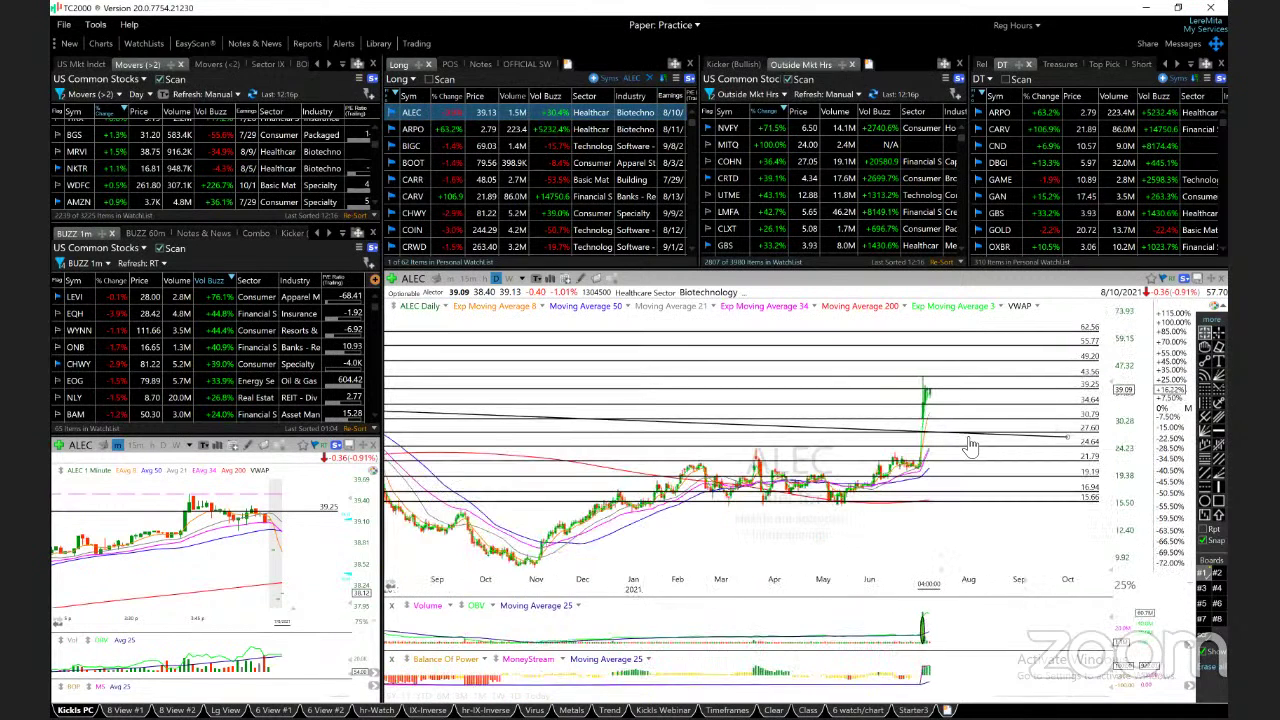
{"action": "scroll", "coordinate": [970, 445], "scroll_direction": "up", "scroll_amount": 4}
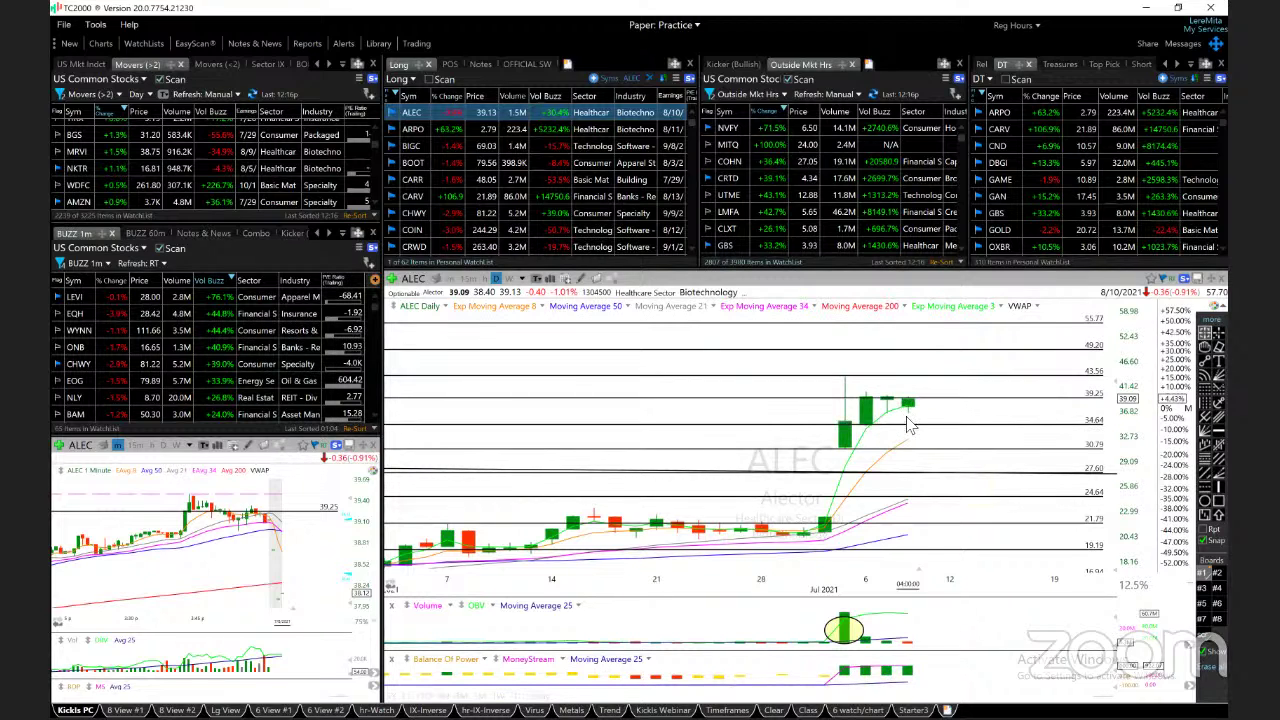
{"action": "left_click", "coordinate": [845, 412]}
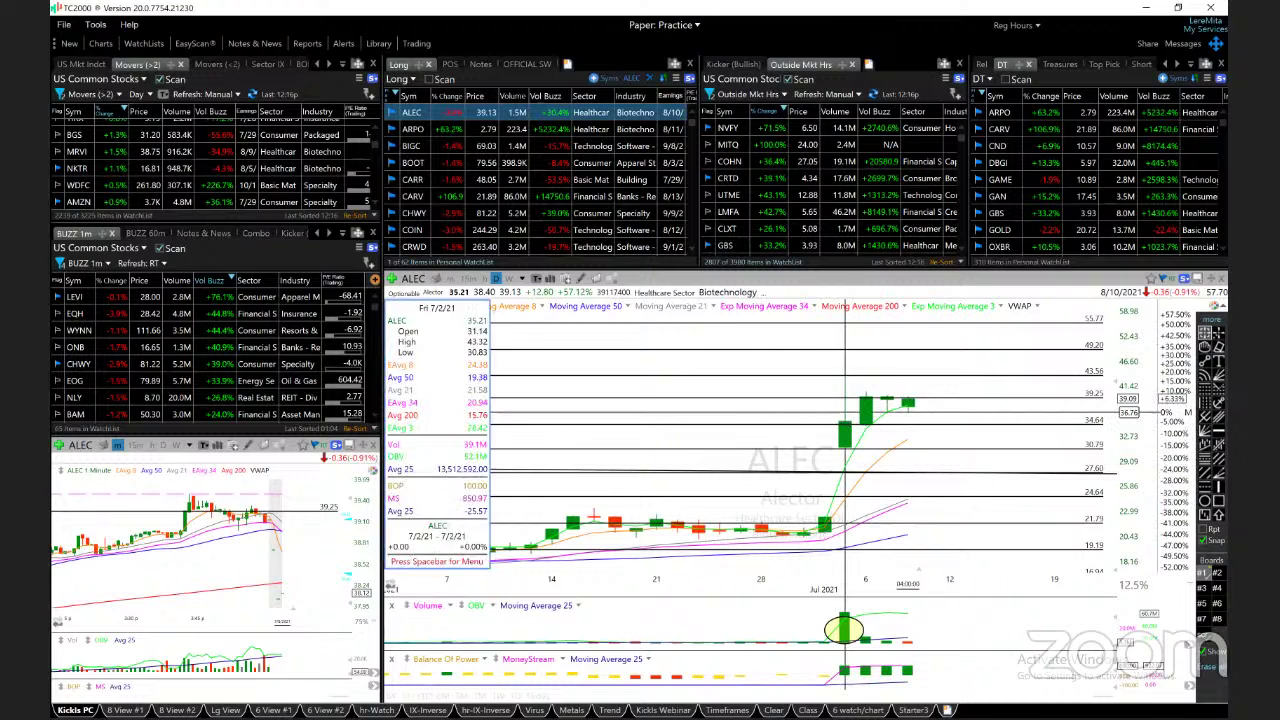
{"action": "left_click", "coordinate": [845, 413]}
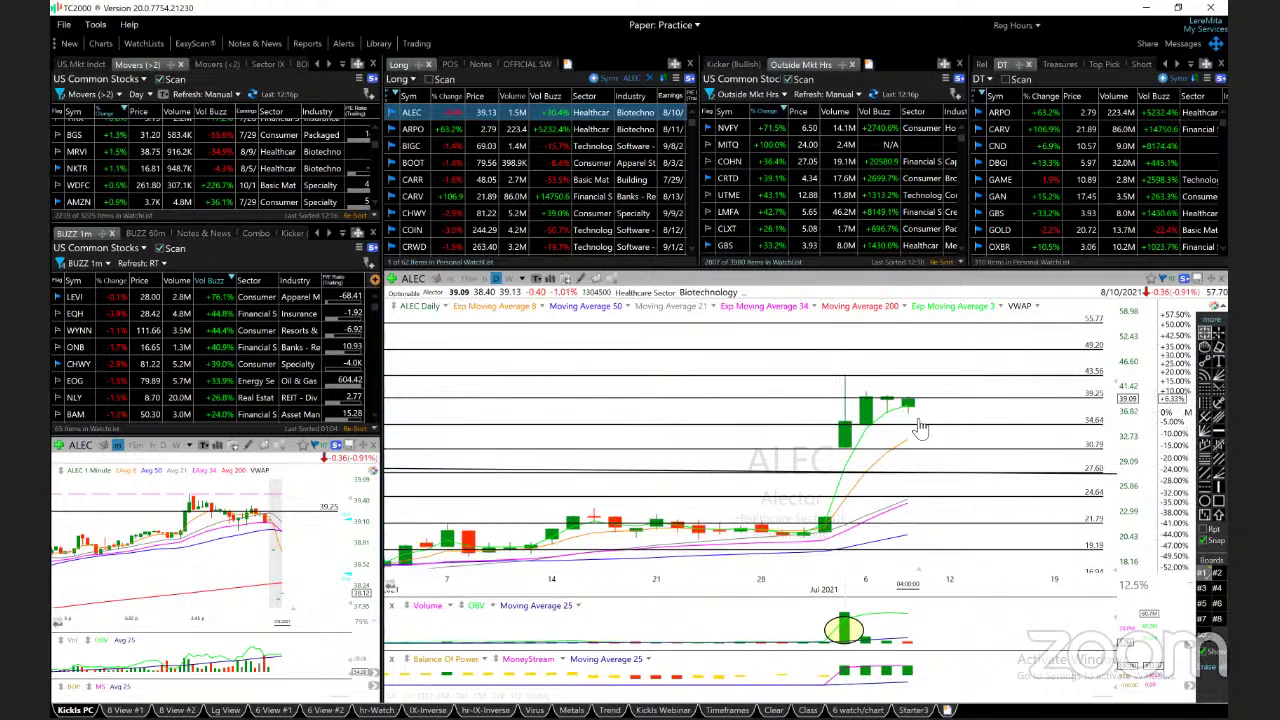
{"action": "key", "text": "space"}
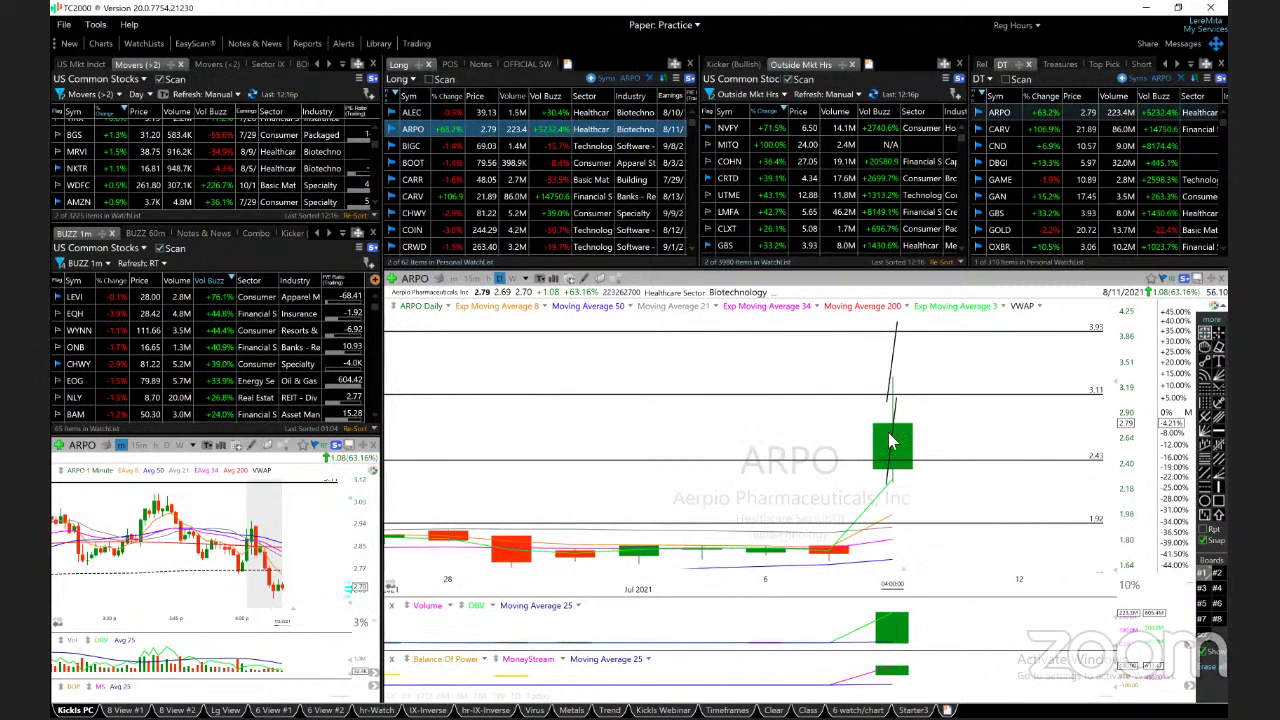
Switch ARPO's chart to 1-minute bars and zoom through the recent bars.
{"action": "left_click", "coordinate": [533, 696]}
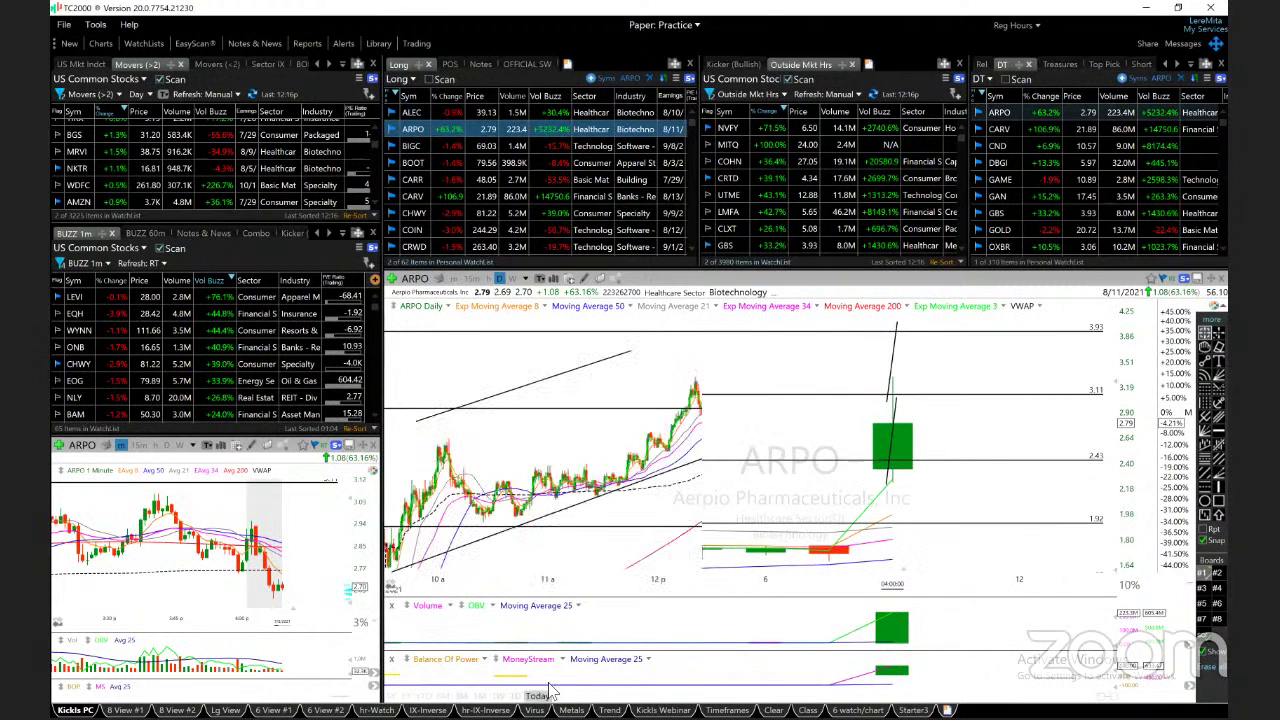
{"action": "scroll", "coordinate": [833, 457], "scroll_direction": "down", "scroll_amount": 5}
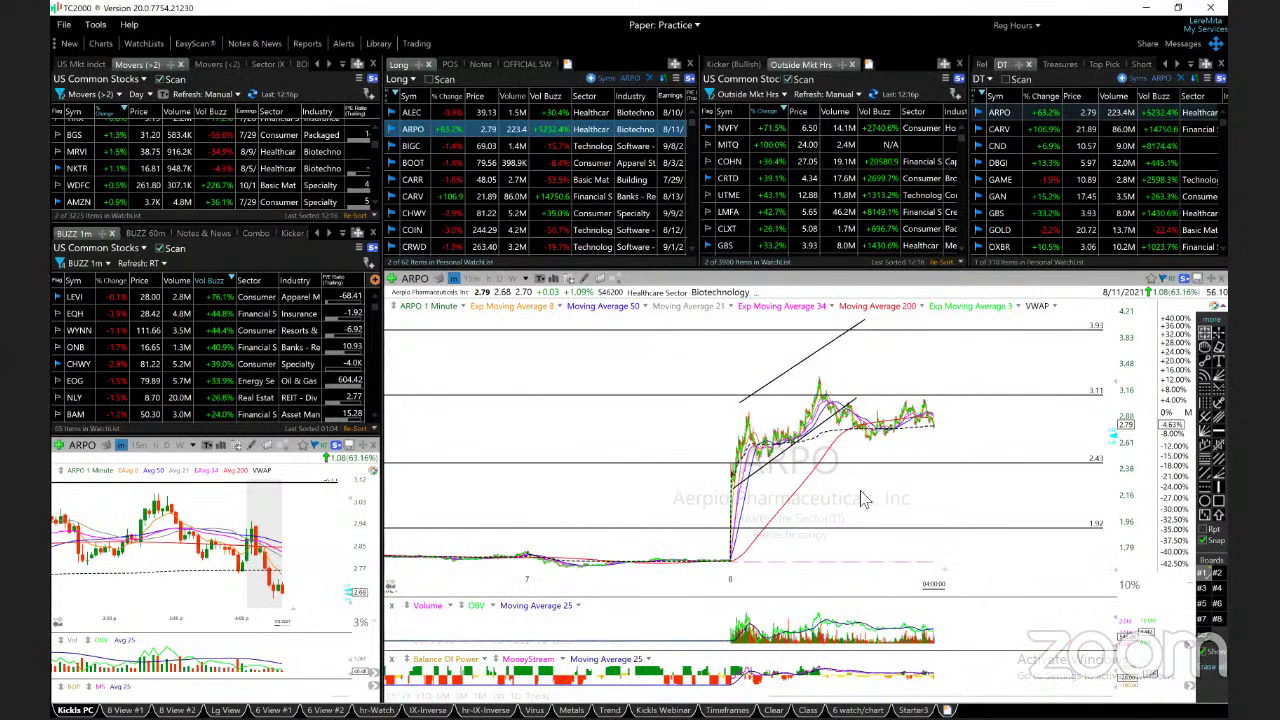
{"action": "scroll", "coordinate": [795, 498], "scroll_direction": "up", "scroll_amount": 1}
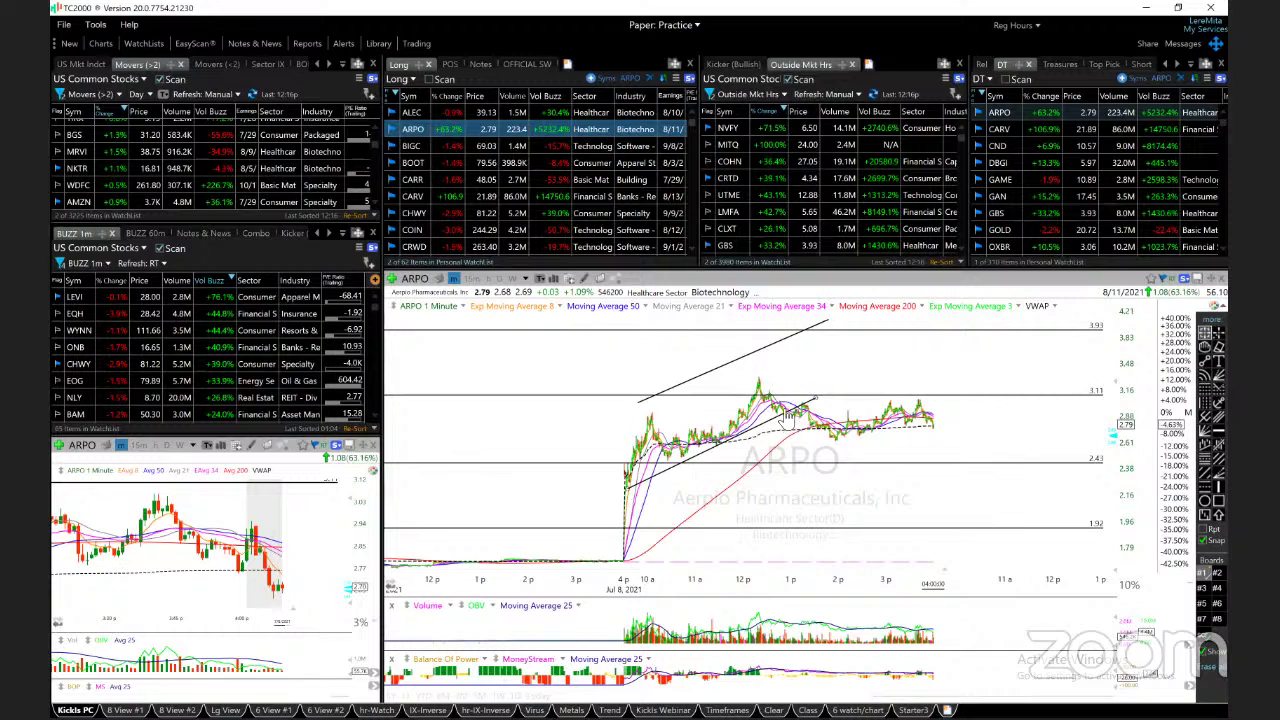
Return ARPO to daily bars, compress the price scale to fit the spike, then load BIGC.
{"action": "mouse_move", "coordinate": [791, 418]}
{"action": "key", "text": "d"}
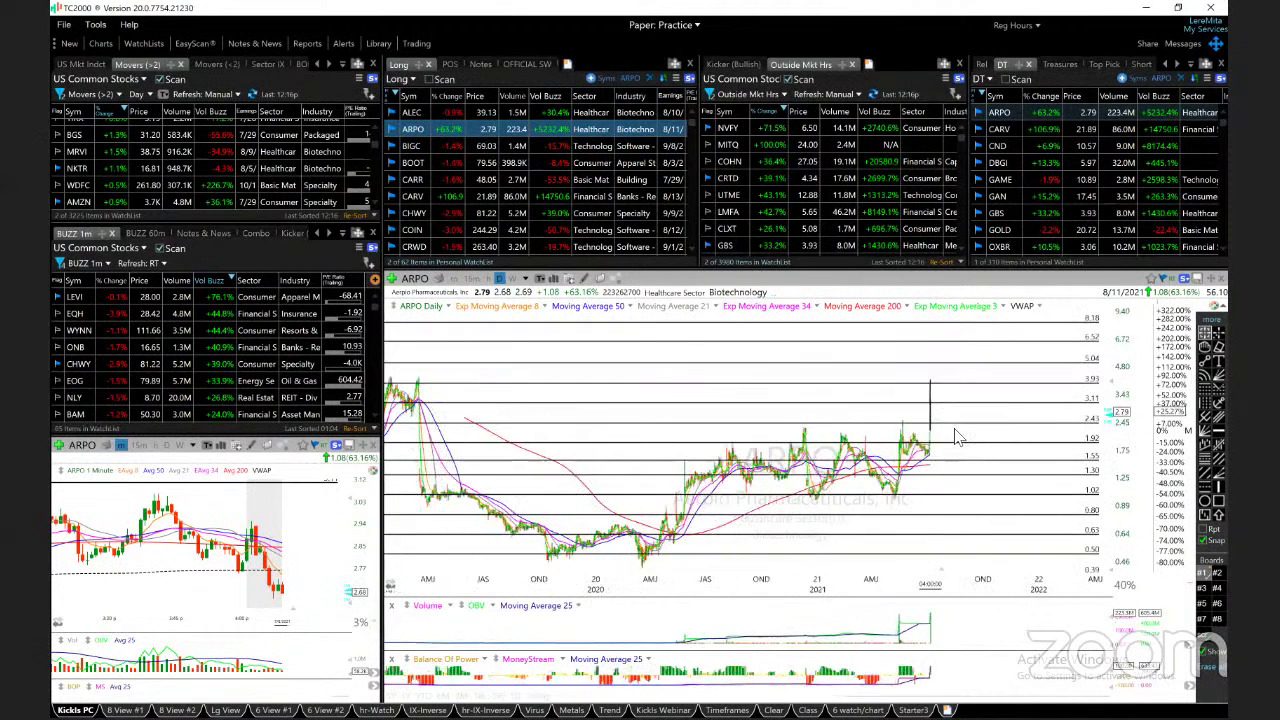
{"action": "scroll", "coordinate": [954, 436], "scroll_direction": "up", "scroll_amount": 5}
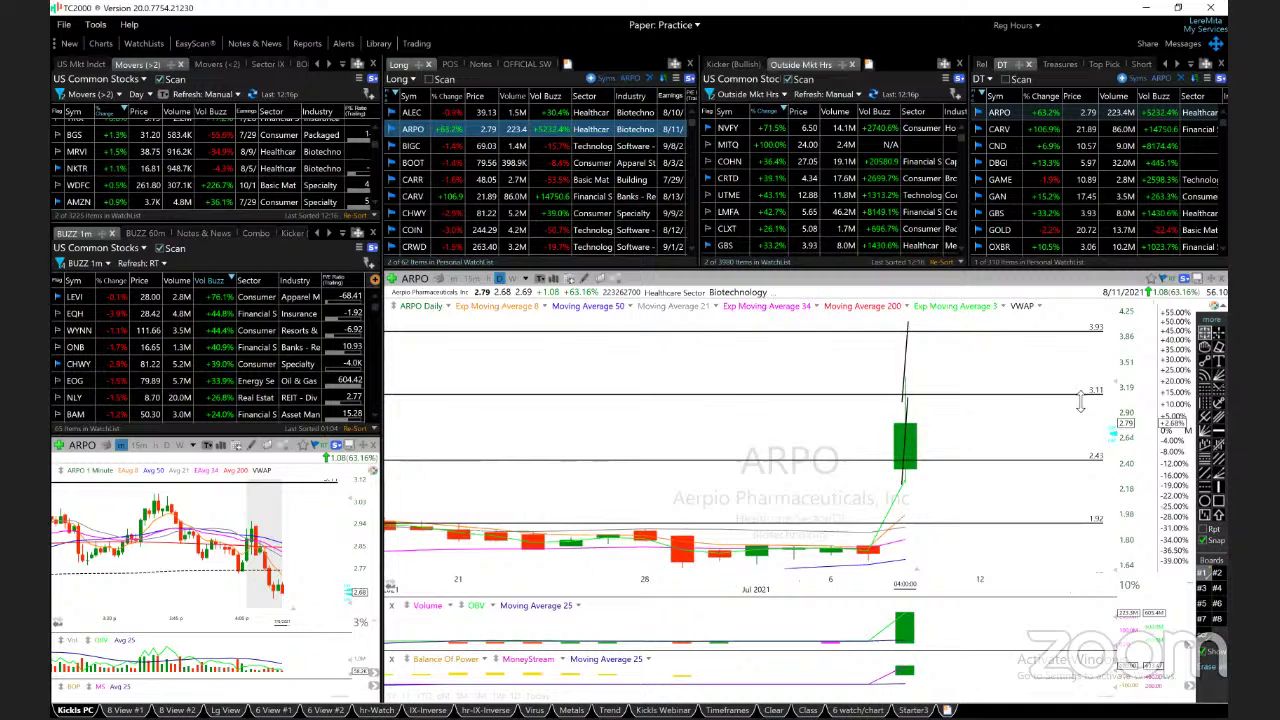
{"action": "left_click_drag", "start_coordinate": [1107, 408], "coordinate": [1101, 437]}
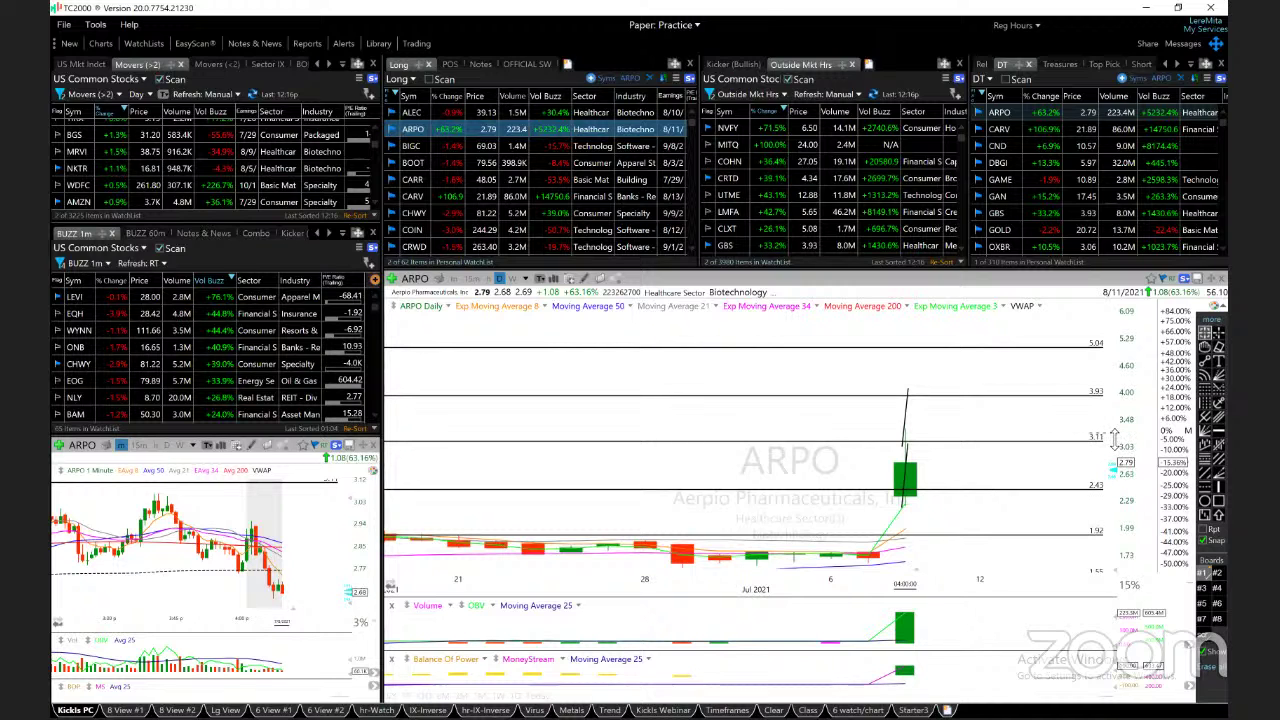
{"action": "left_click_drag", "start_coordinate": [1114, 439], "coordinate": [1114, 447]}
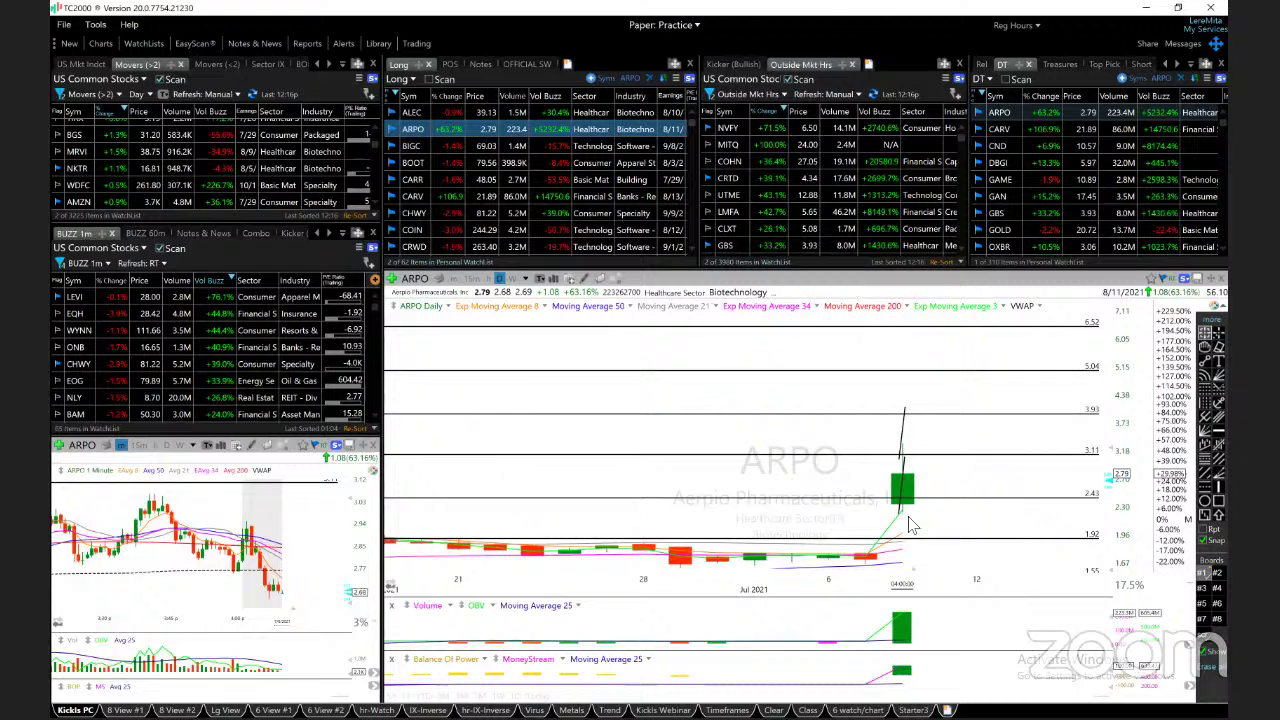
{"action": "key", "text": "Down"}
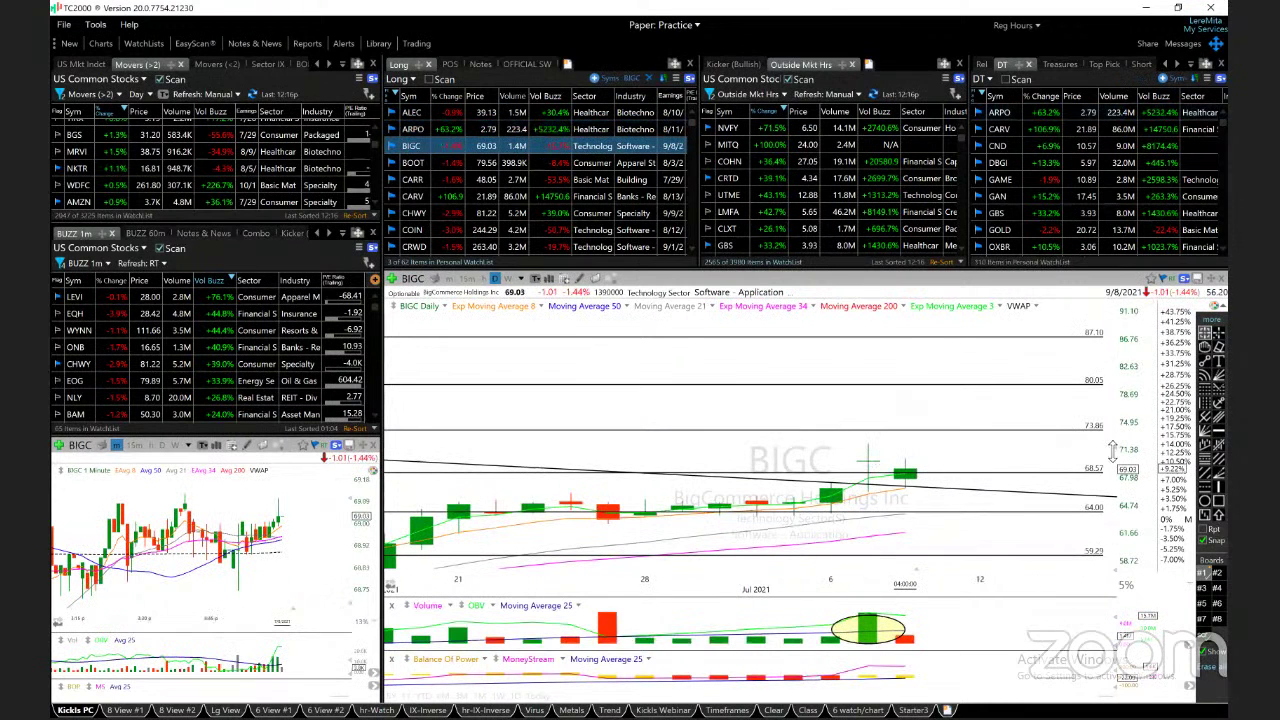
Rescale BIGC's price axis, check the 7/7/21 and 6/25/21 bar data, then load BOOT.
{"action": "left_click_drag", "start_coordinate": [1112, 402], "coordinate": [1016, 410]}
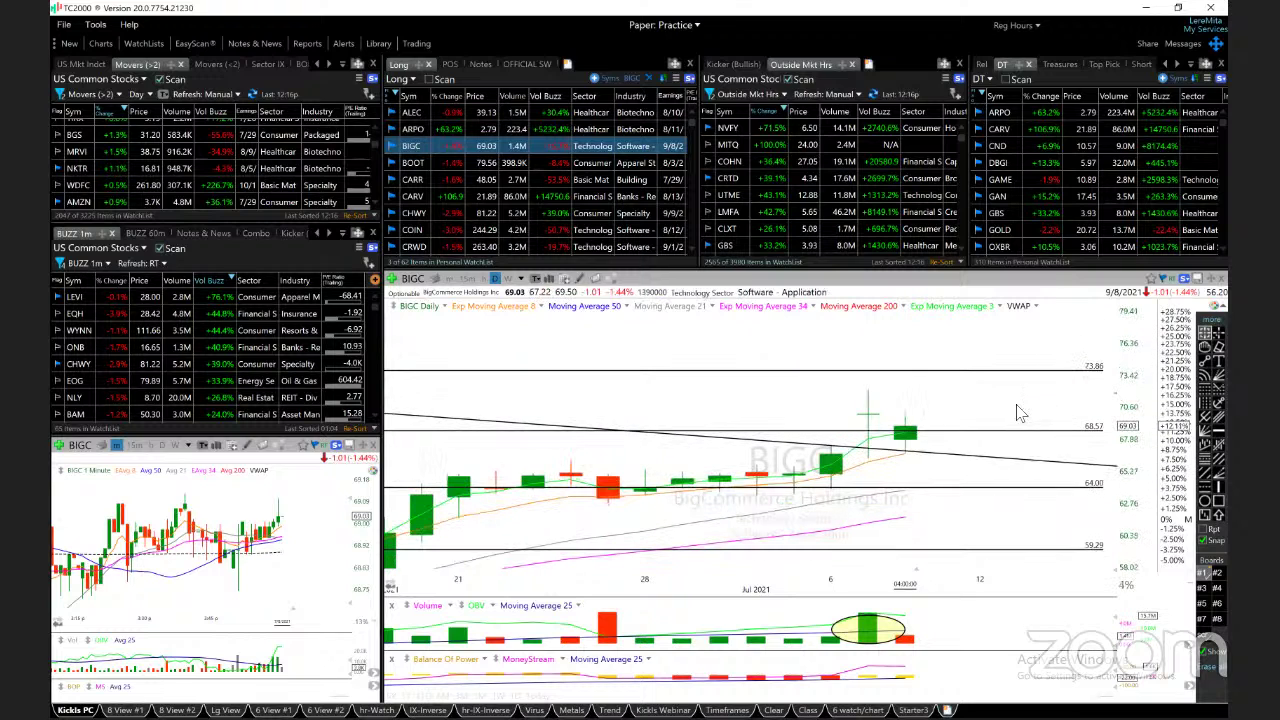
{"action": "scroll", "coordinate": [908, 440], "scroll_direction": "down", "scroll_amount": 3}
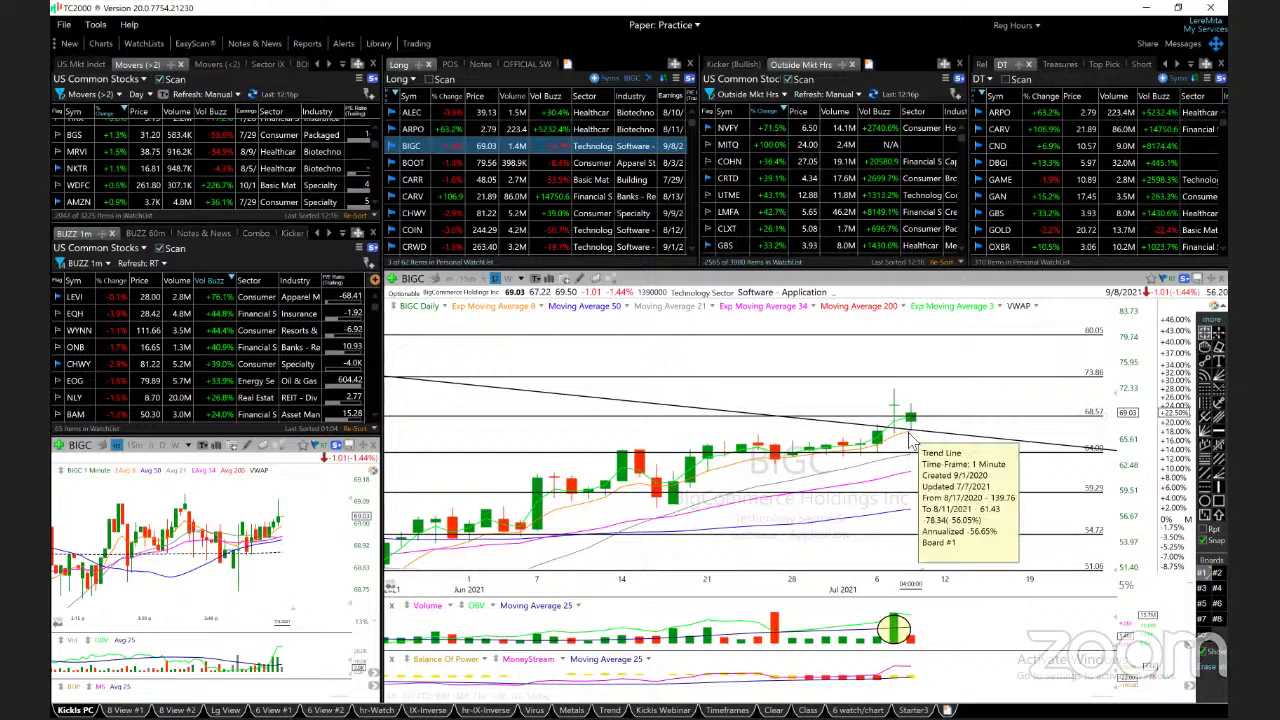
{"action": "mouse_move", "coordinate": [900, 437]}
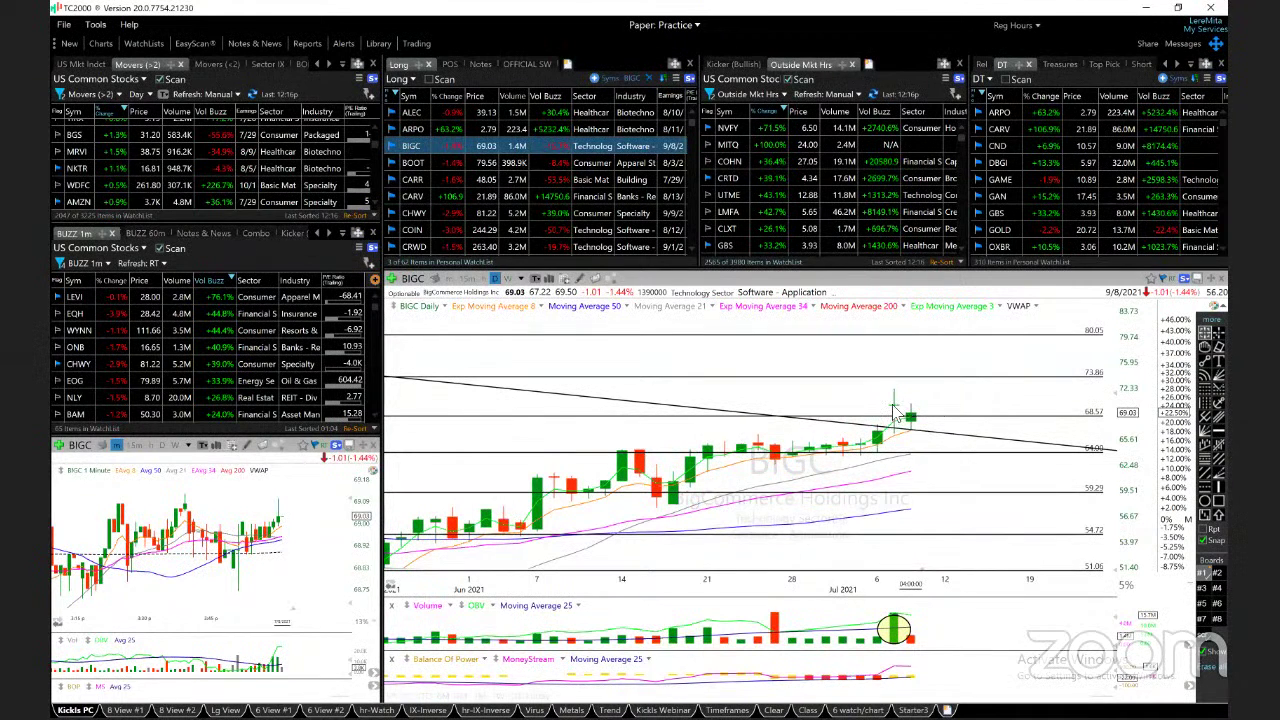
{"action": "left_click", "coordinate": [895, 408]}
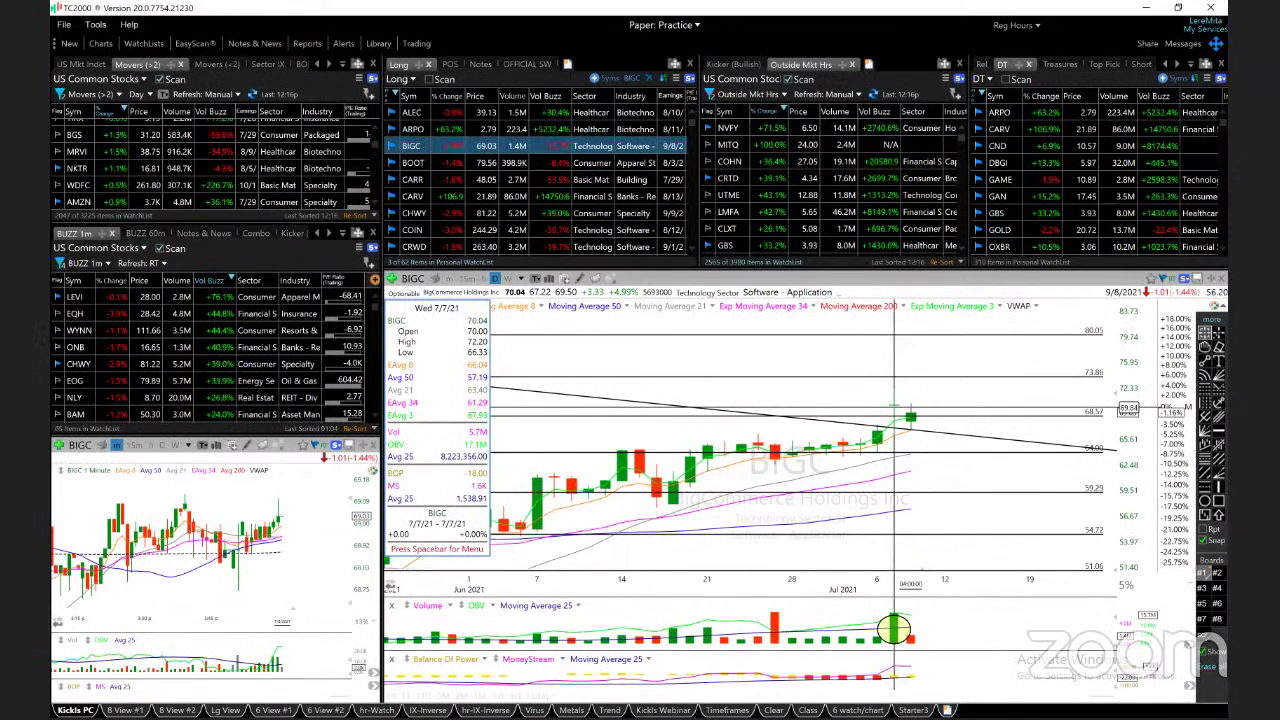
{"action": "left_click", "coordinate": [1118, 408]}
{"action": "left_click_drag", "start_coordinate": [1107, 410], "coordinate": [1107, 404]}
{"action": "left_click", "coordinate": [777, 480]}
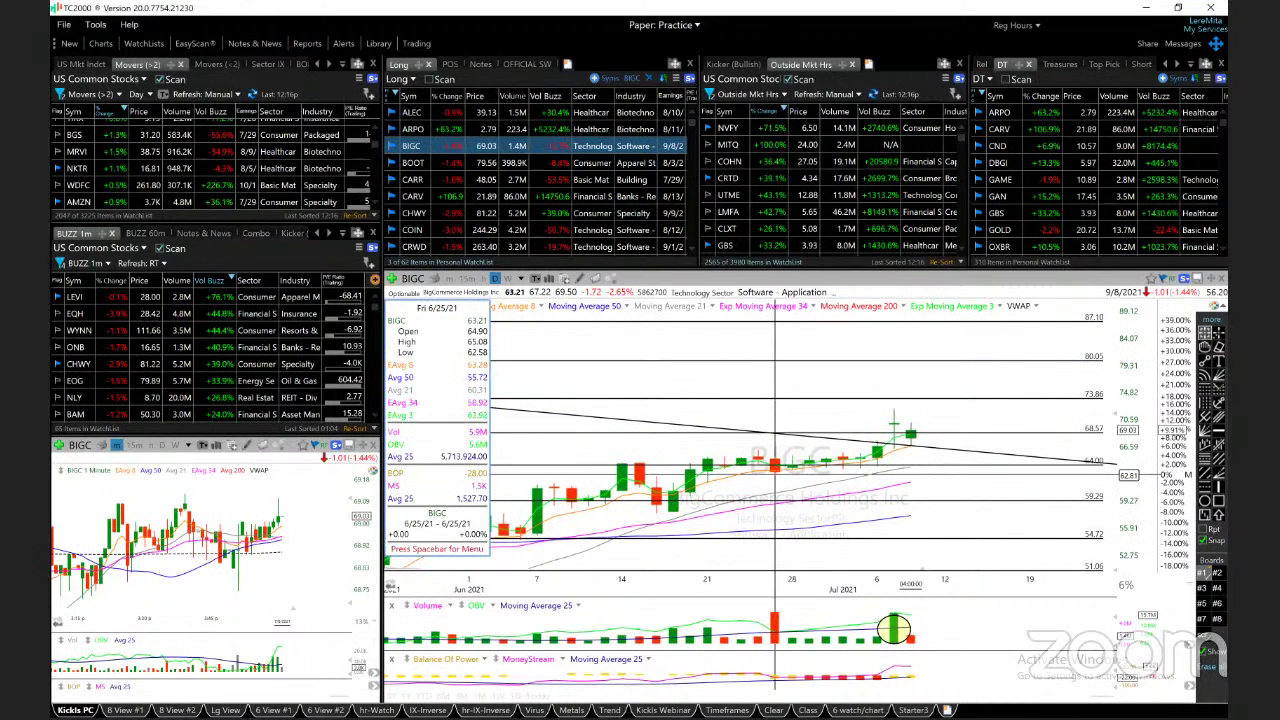
{"action": "key", "text": "Down"}
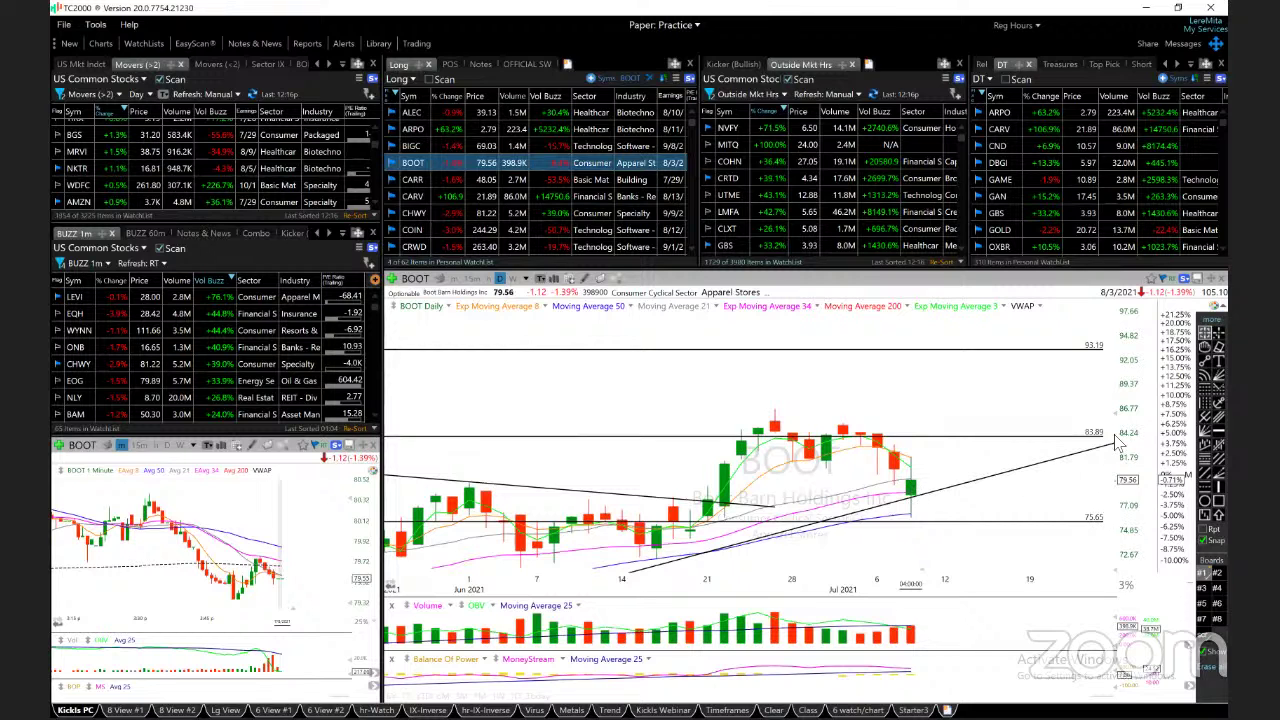
Zoom BOOT's May–August daily chart, compress the price scale to fit upper lines, then load CARR.
{"action": "scroll", "coordinate": [1110, 410], "scroll_direction": "down", "scroll_amount": 5}
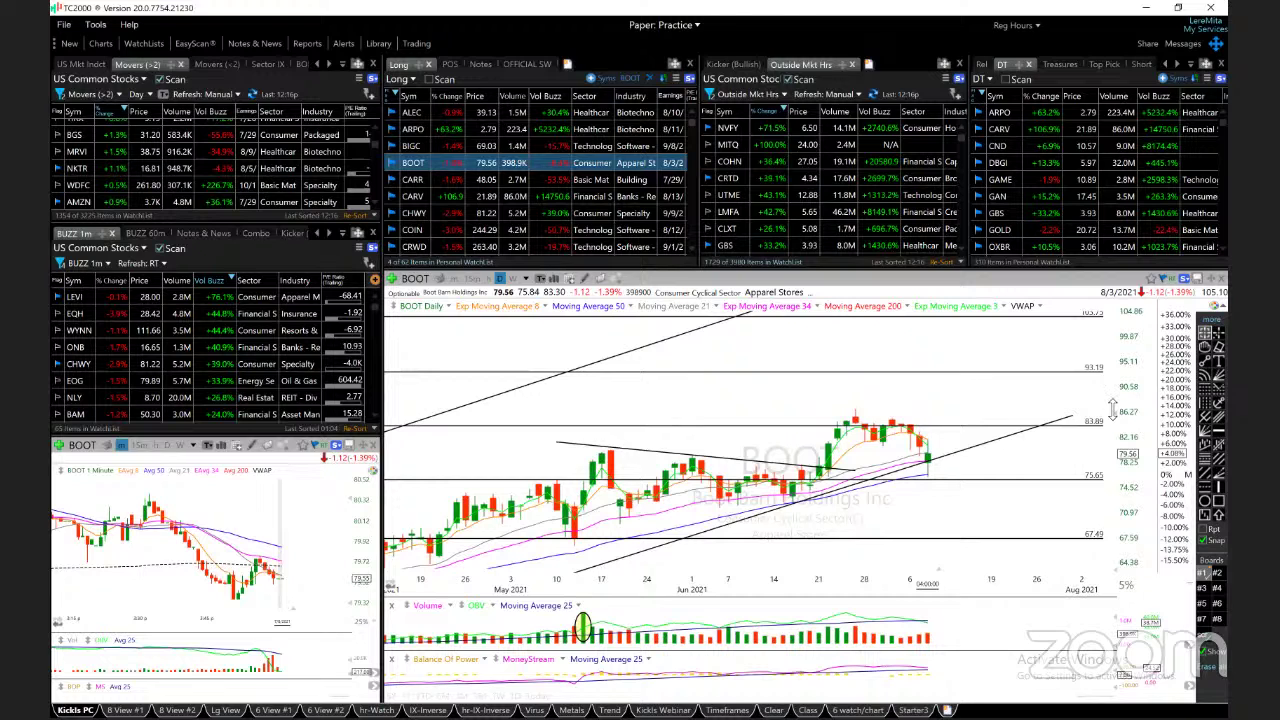
{"action": "left_click_drag", "start_coordinate": [1112, 410], "coordinate": [1117, 404]}
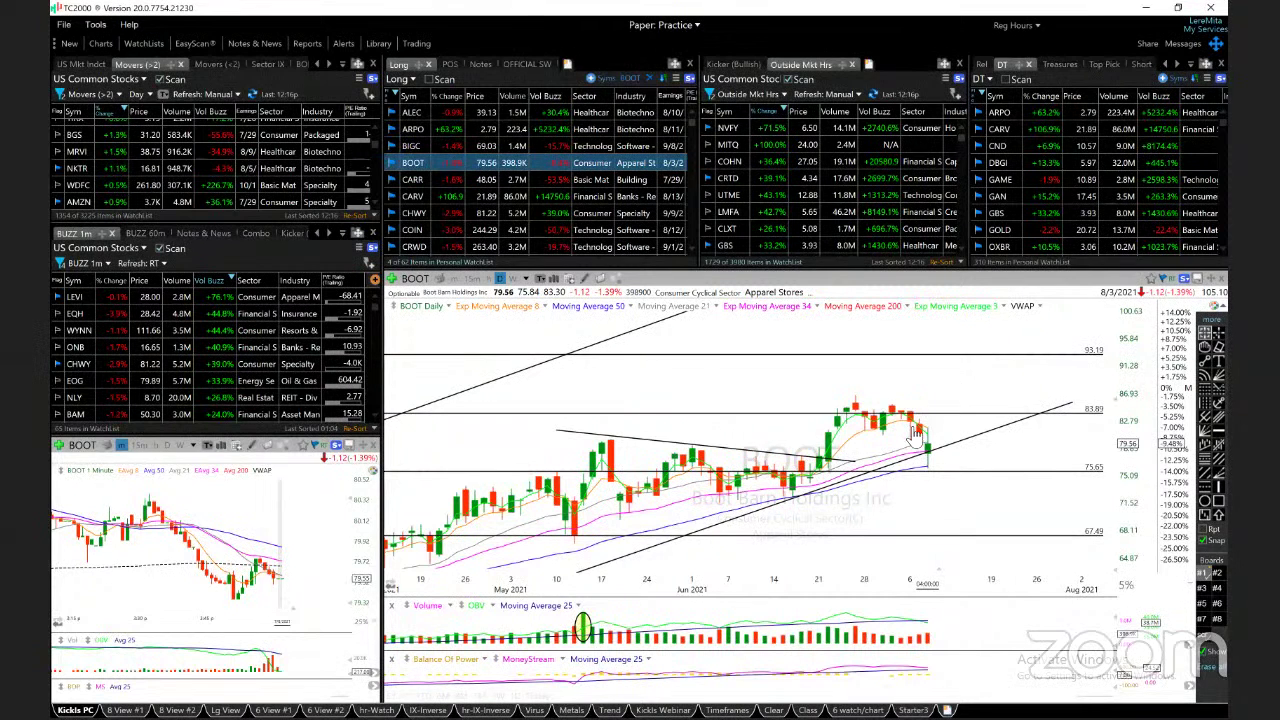
{"action": "scroll", "coordinate": [913, 437], "scroll_direction": "up", "scroll_amount": 3}
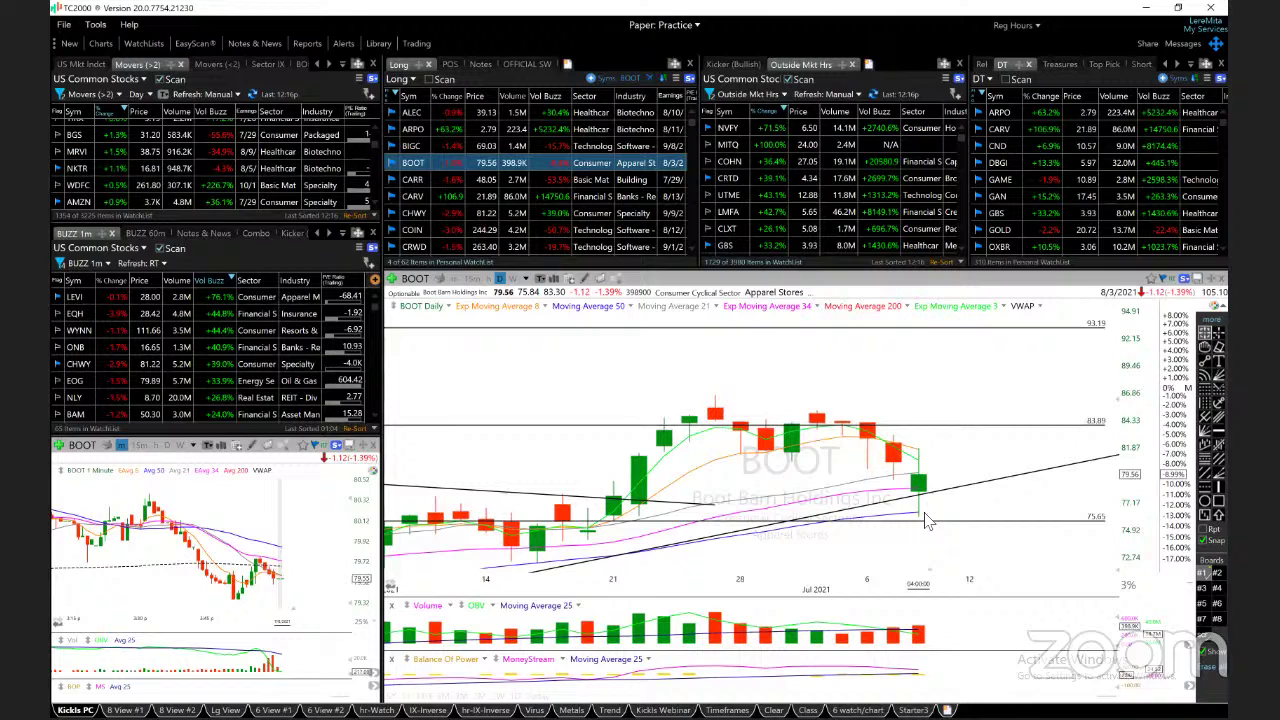
{"action": "scroll", "coordinate": [940, 463], "scroll_direction": "down", "scroll_amount": 4}
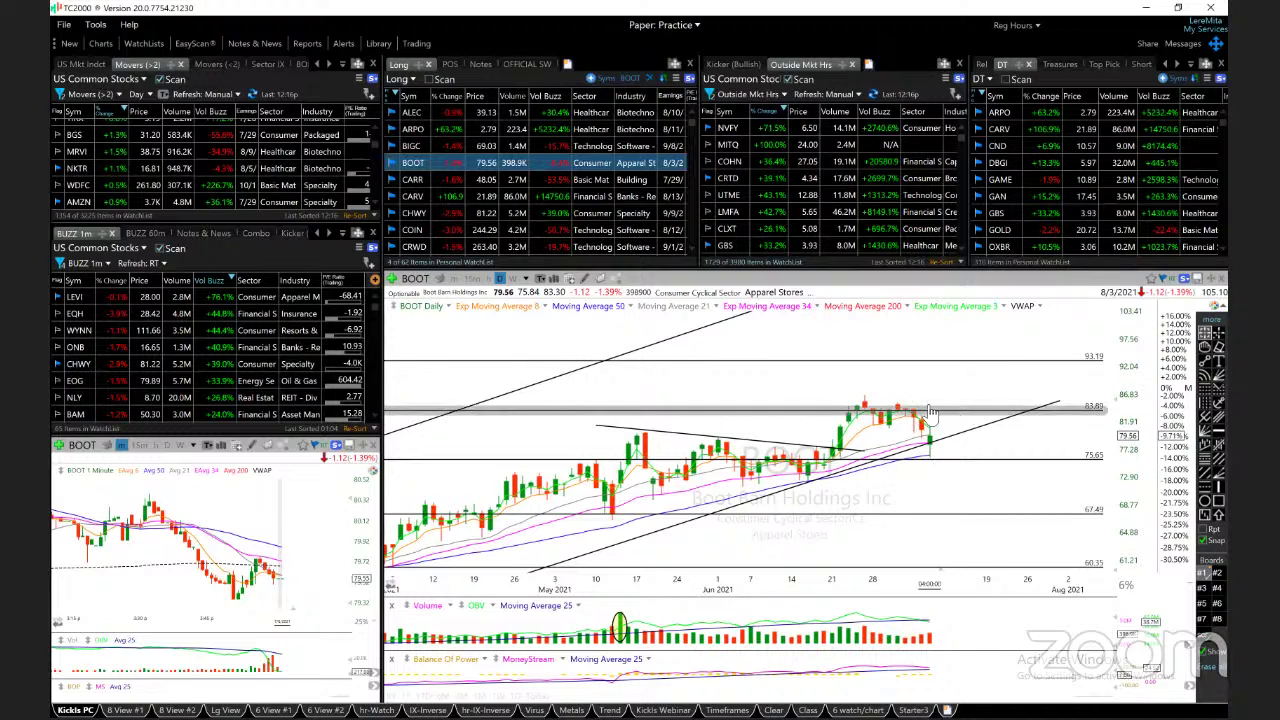
{"action": "mouse_move", "coordinate": [866, 405]}
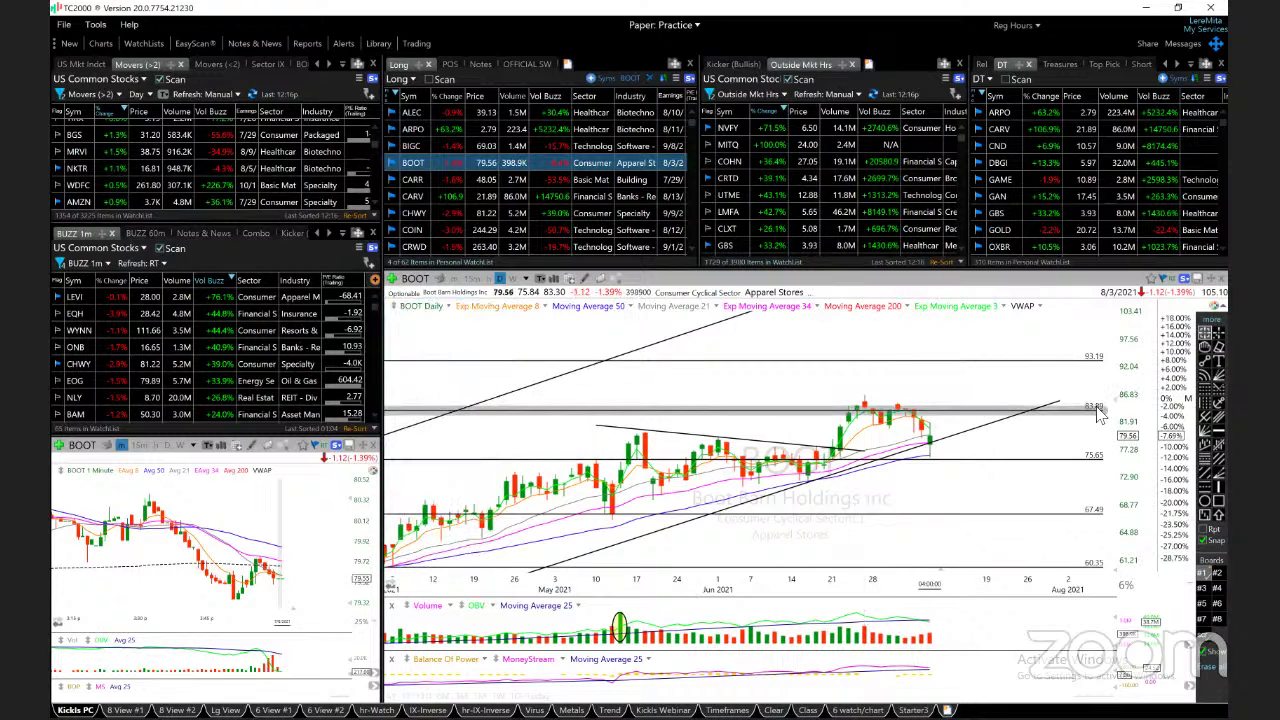
{"action": "left_click_drag", "start_coordinate": [1105, 415], "coordinate": [982, 427]}
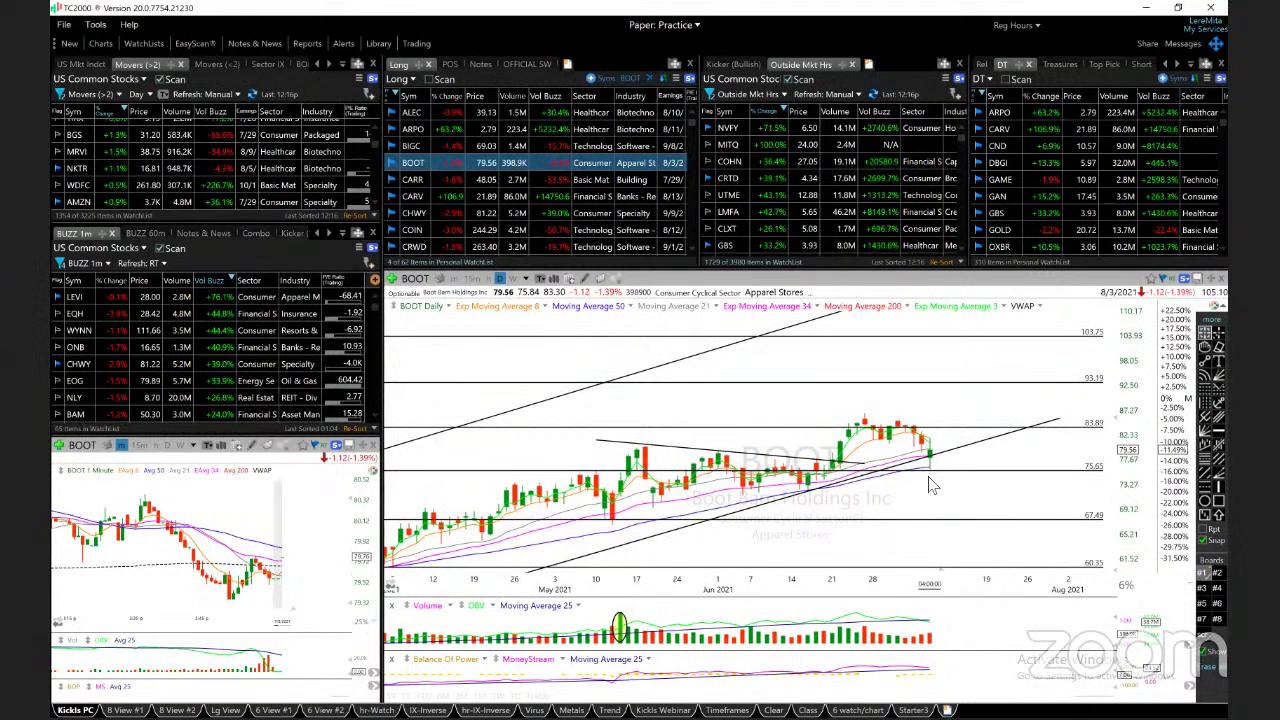
{"action": "key", "text": "space"}
{"action": "scroll", "coordinate": [896, 468], "scroll_direction": "up", "scroll_amount": 3}
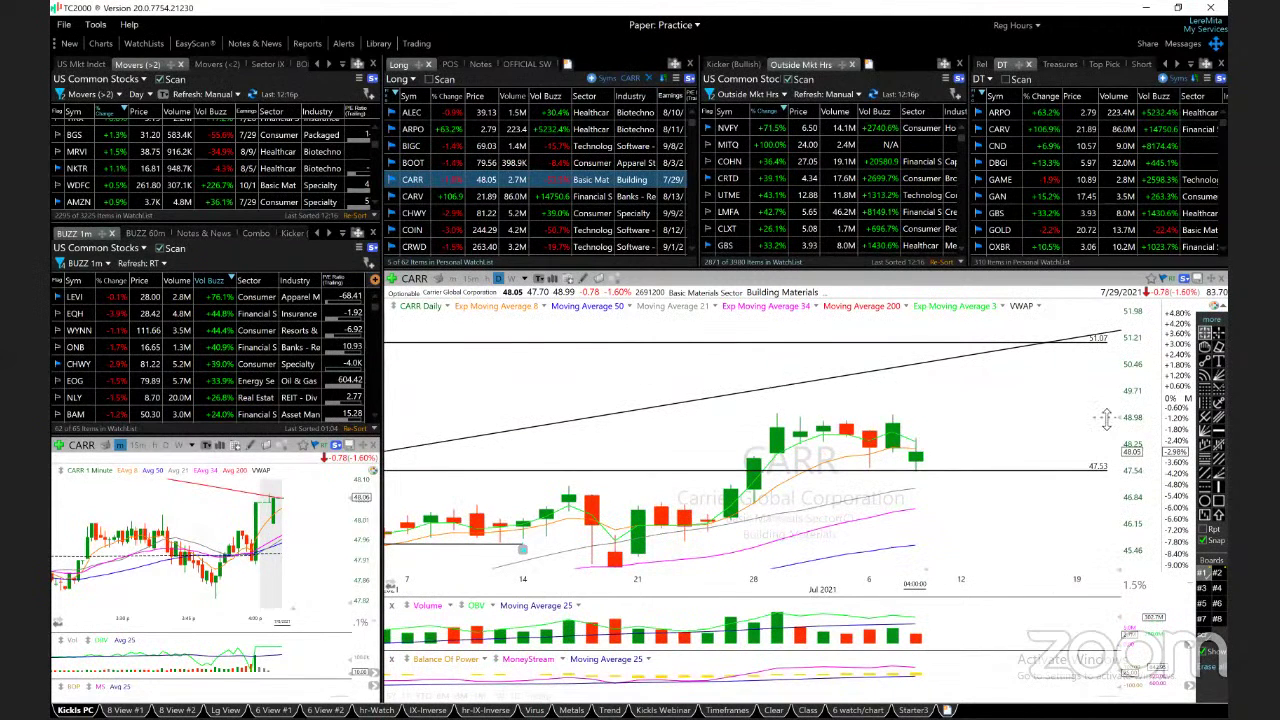
Fit CARR's upper trend line, check the 7/7/21 bar data, then load CARV.
{"action": "left_click_drag", "start_coordinate": [1106, 420], "coordinate": [1104, 491]}
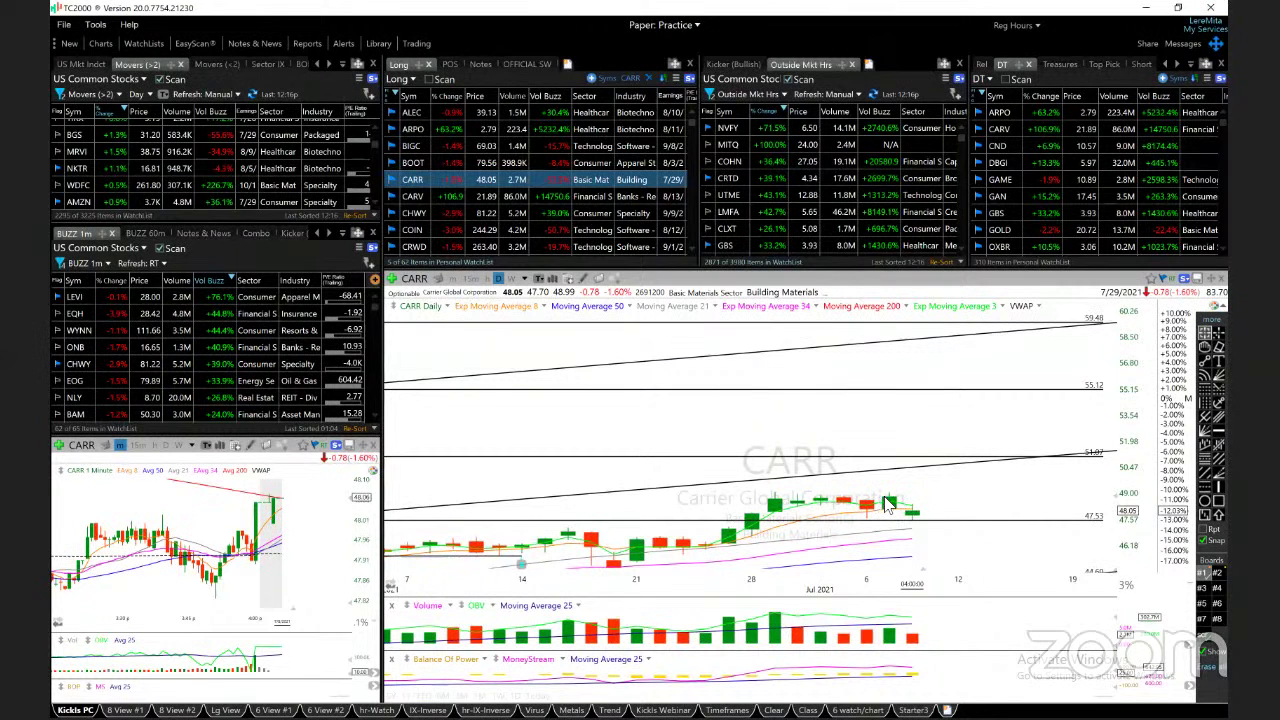
{"action": "left_click", "coordinate": [888, 497]}
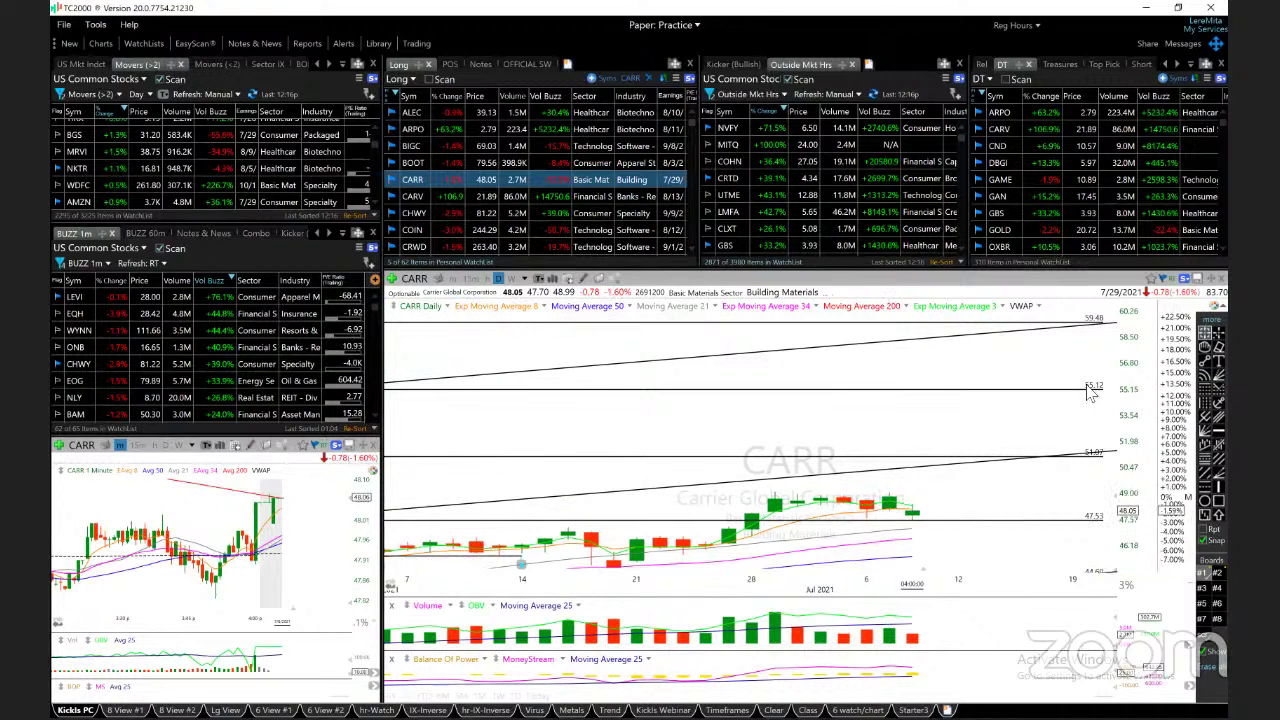
{"action": "scroll", "coordinate": [992, 496], "scroll_direction": "down", "scroll_amount": 3}
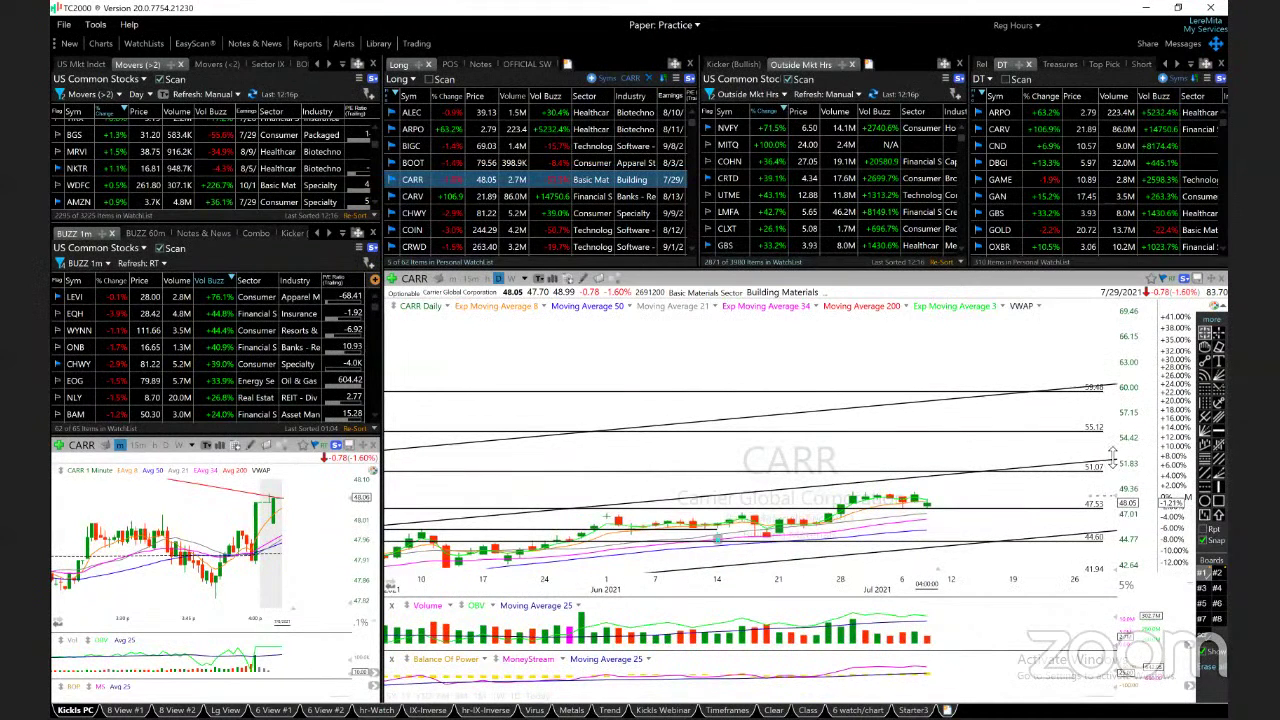
{"action": "mouse_move", "coordinate": [1113, 460]}
{"action": "left_mouse_down"}
{"action": "mouse_move", "coordinate": [1107, 470]}
{"action": "mouse_move", "coordinate": [1105, 454]}
{"action": "left_mouse_up"}
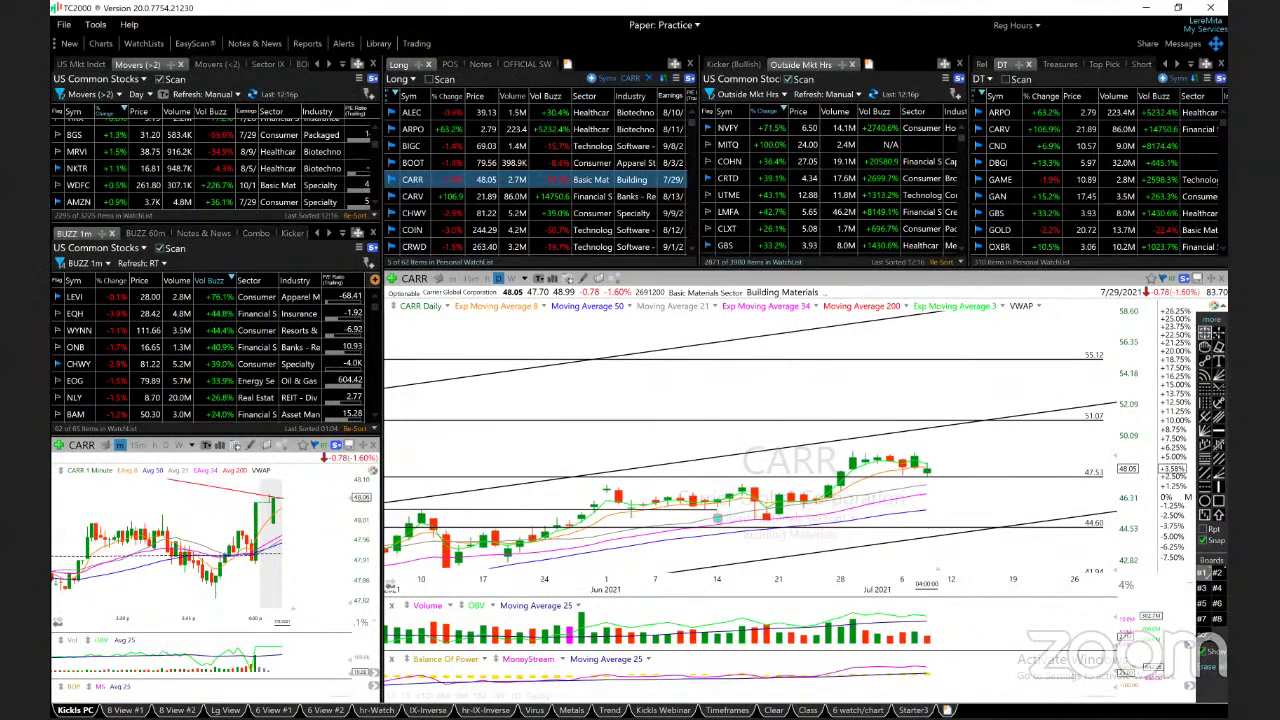
{"action": "key", "text": "Down"}
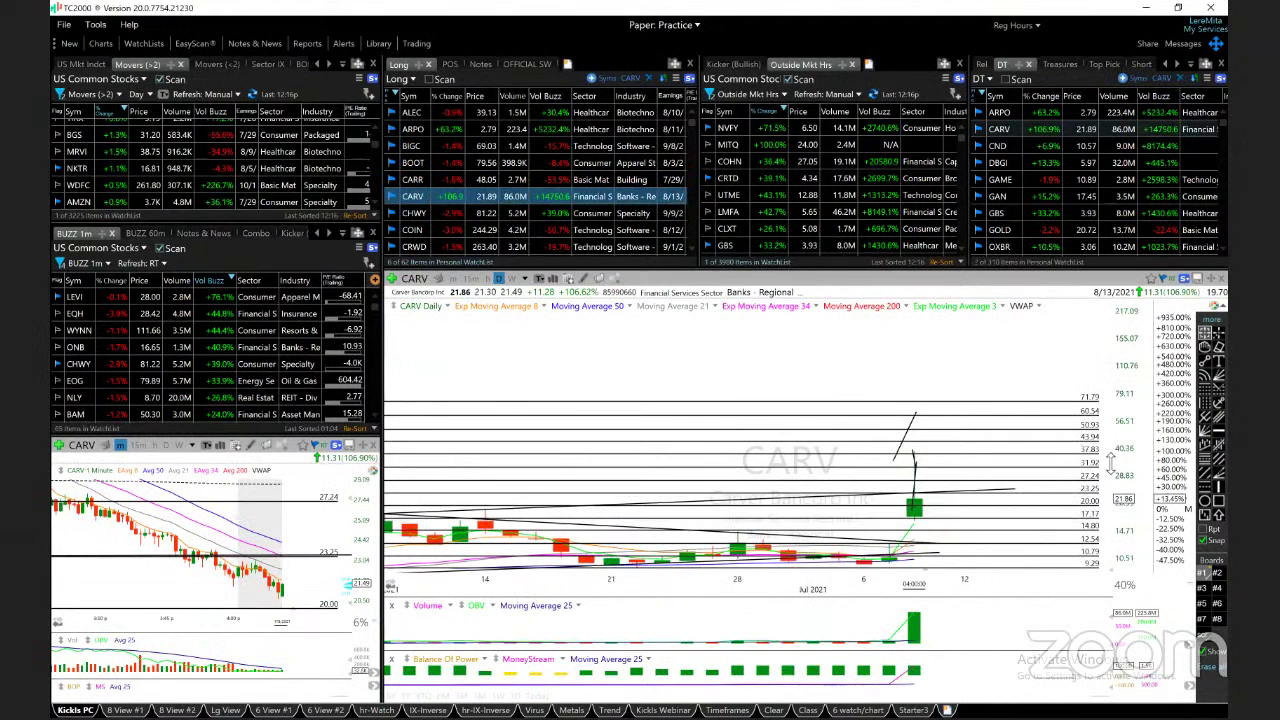
Stretch CARV's price scale and rezoom until the mid-May to late-July breakout is framed.
{"action": "left_click_drag", "start_coordinate": [1110, 460], "coordinate": [1122, 362]}
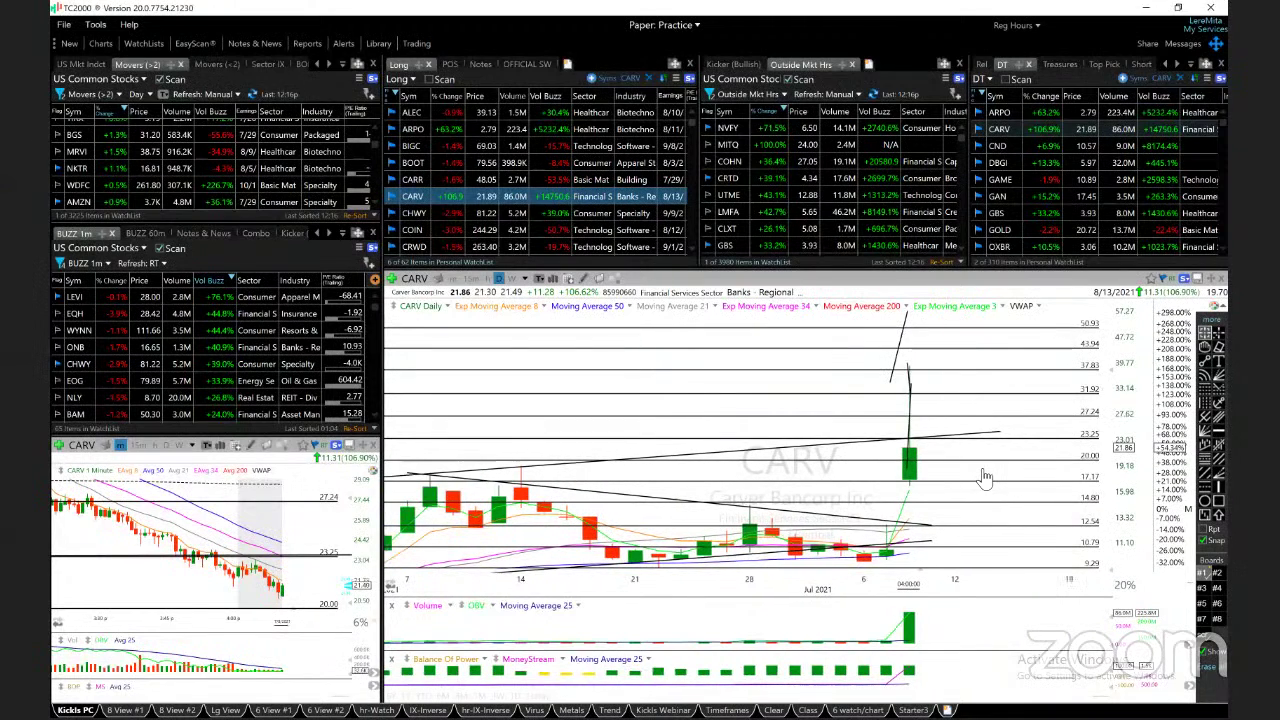
{"action": "scroll", "coordinate": [985, 477], "scroll_direction": "down", "scroll_amount": 3}
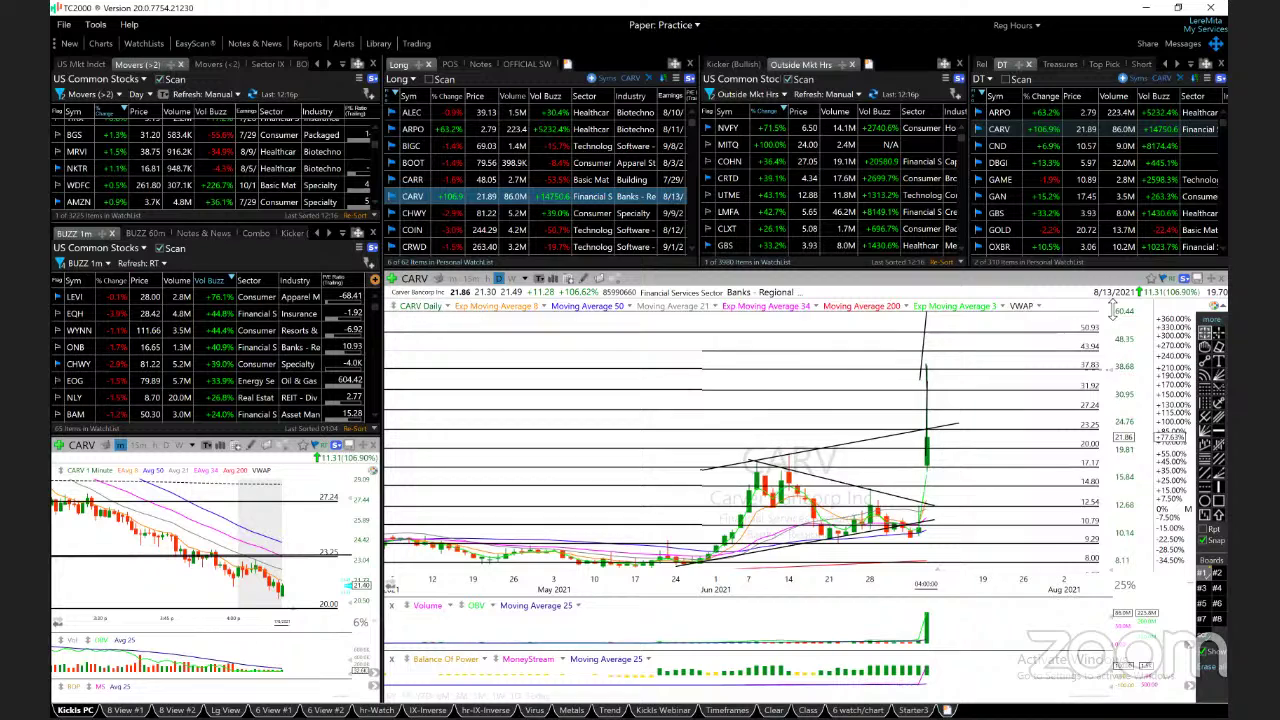
{"action": "left_click_drag", "start_coordinate": [1113, 312], "coordinate": [1110, 325]}
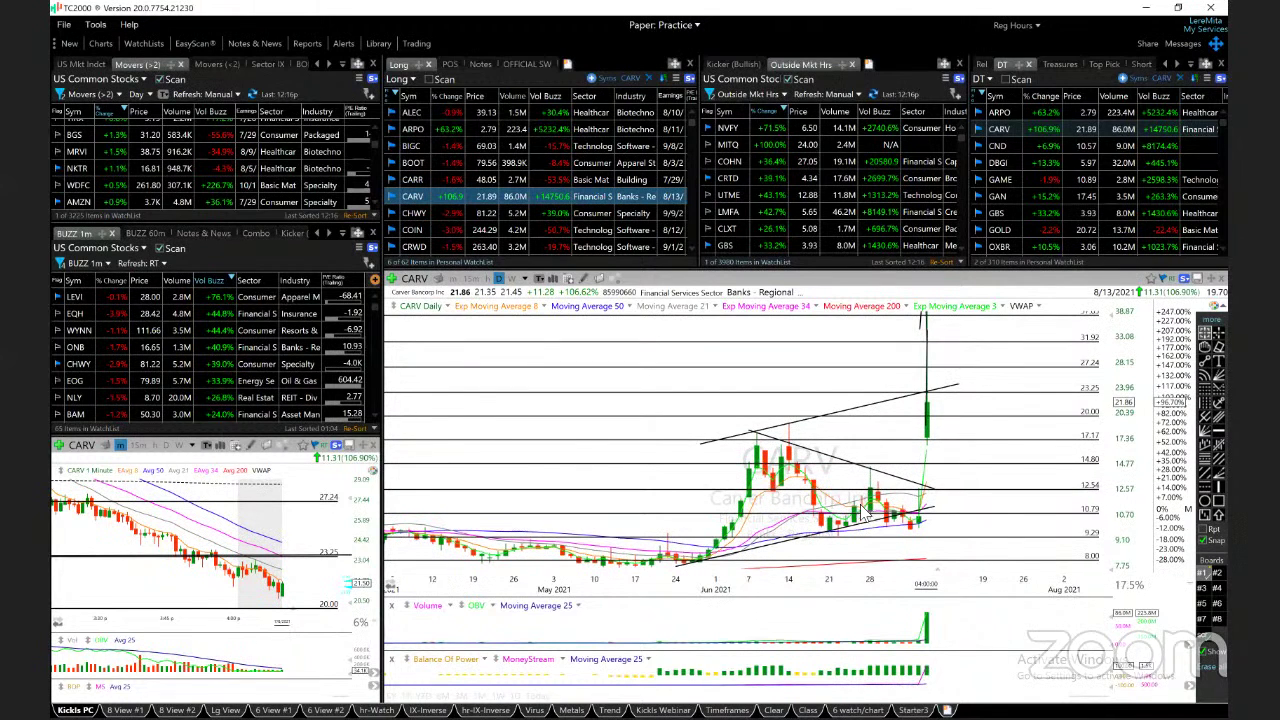
{"action": "scroll", "coordinate": [862, 512], "scroll_direction": "up", "scroll_amount": 2}
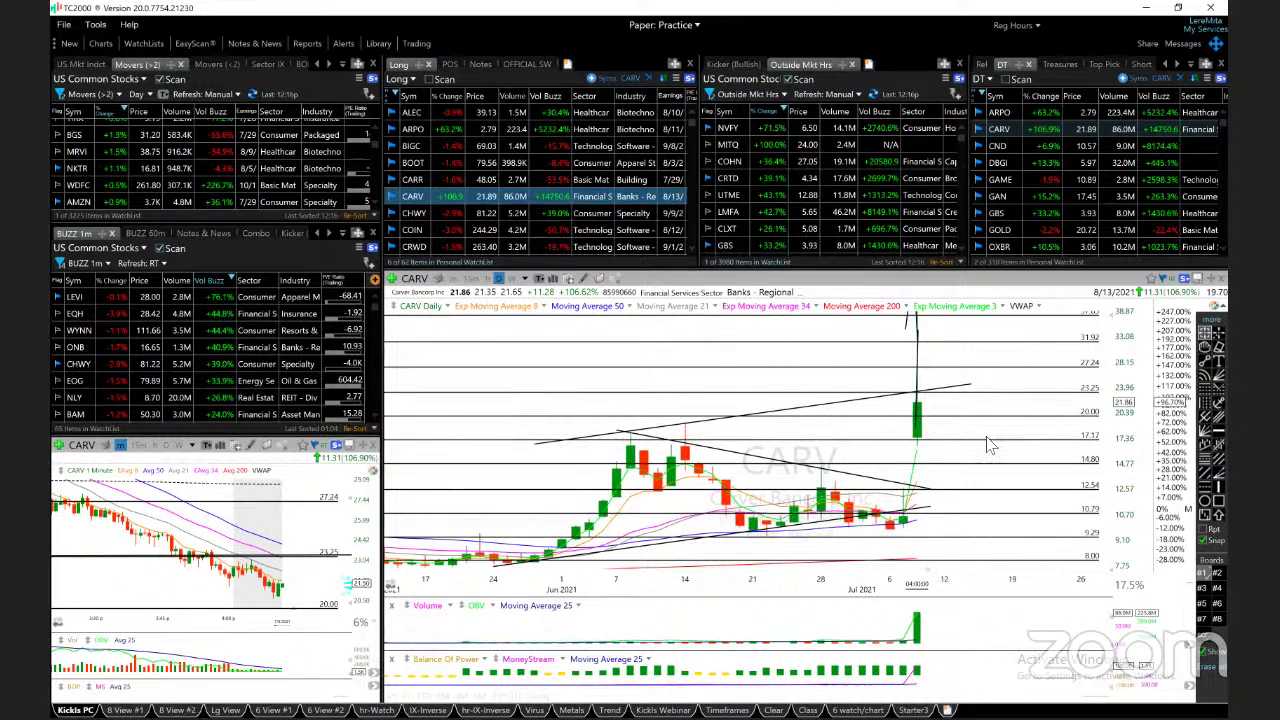
Switch CARV to 1-minute bars, zoom out, and rescale the price range to fit the run.
{"action": "left_click", "coordinate": [453, 278]}
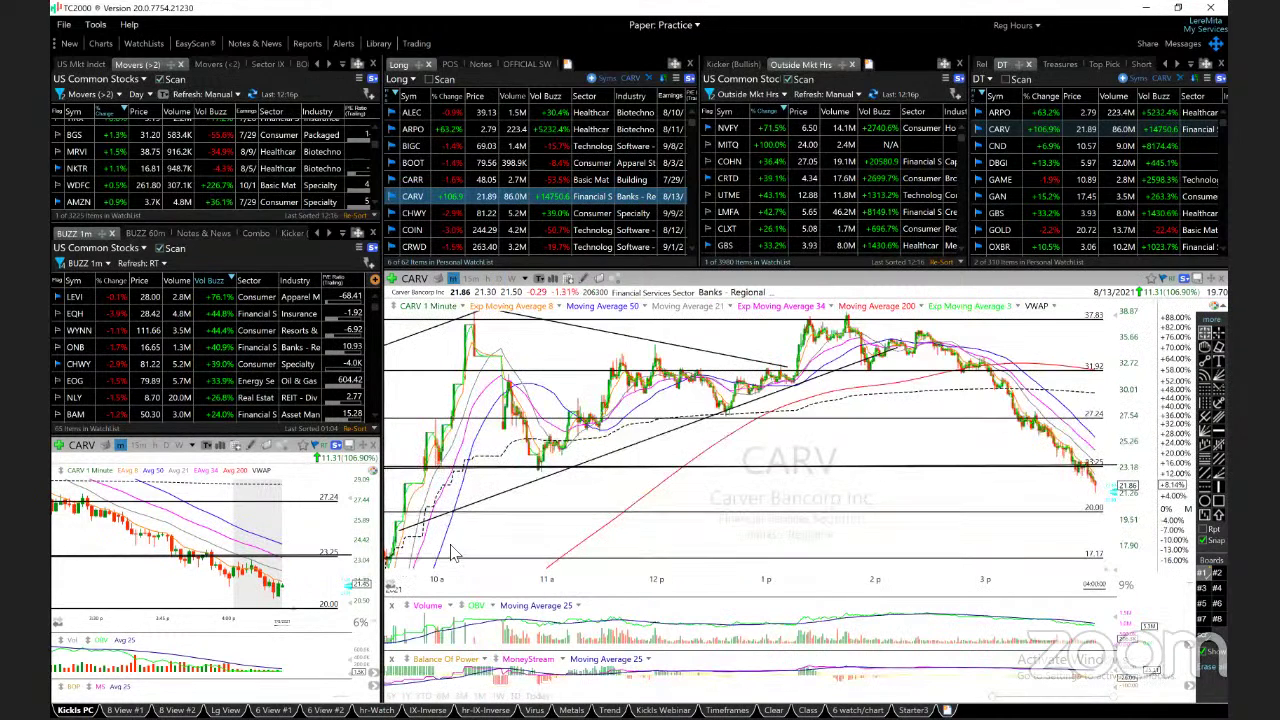
{"action": "scroll", "coordinate": [453, 553], "scroll_direction": "down", "scroll_amount": 3}
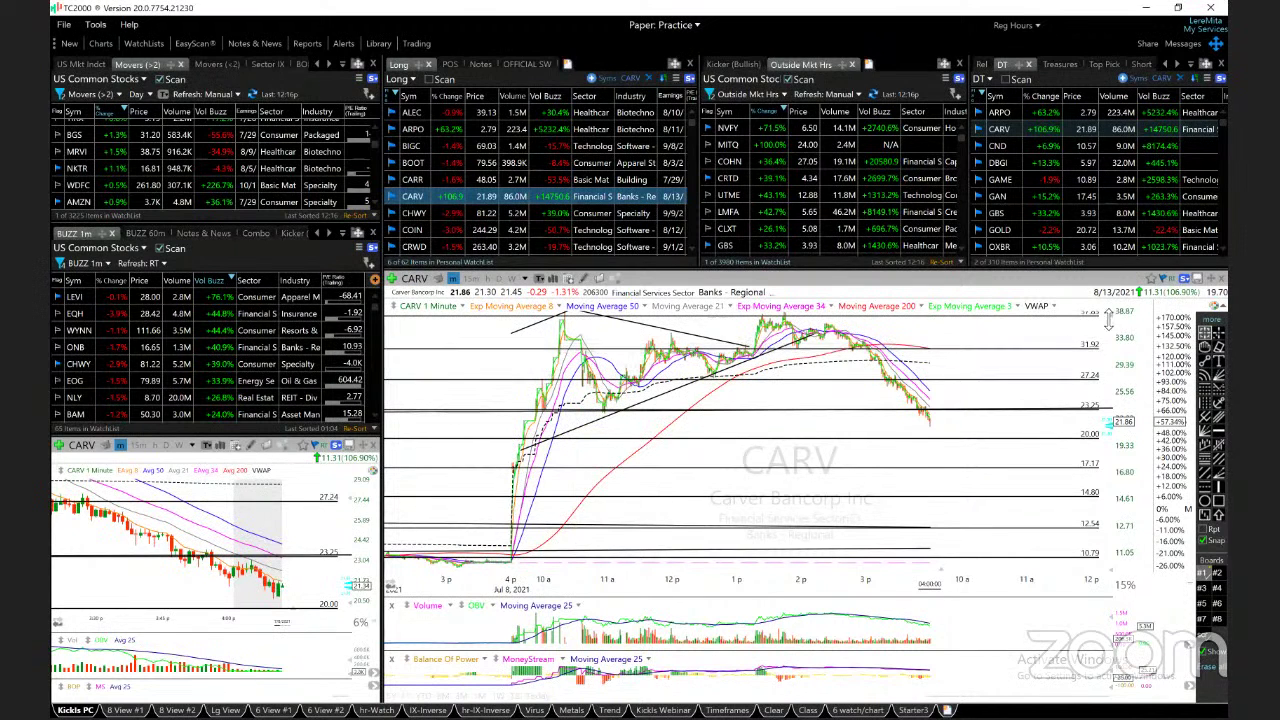
{"action": "left_click_drag", "start_coordinate": [1106, 333], "coordinate": [1110, 348]}
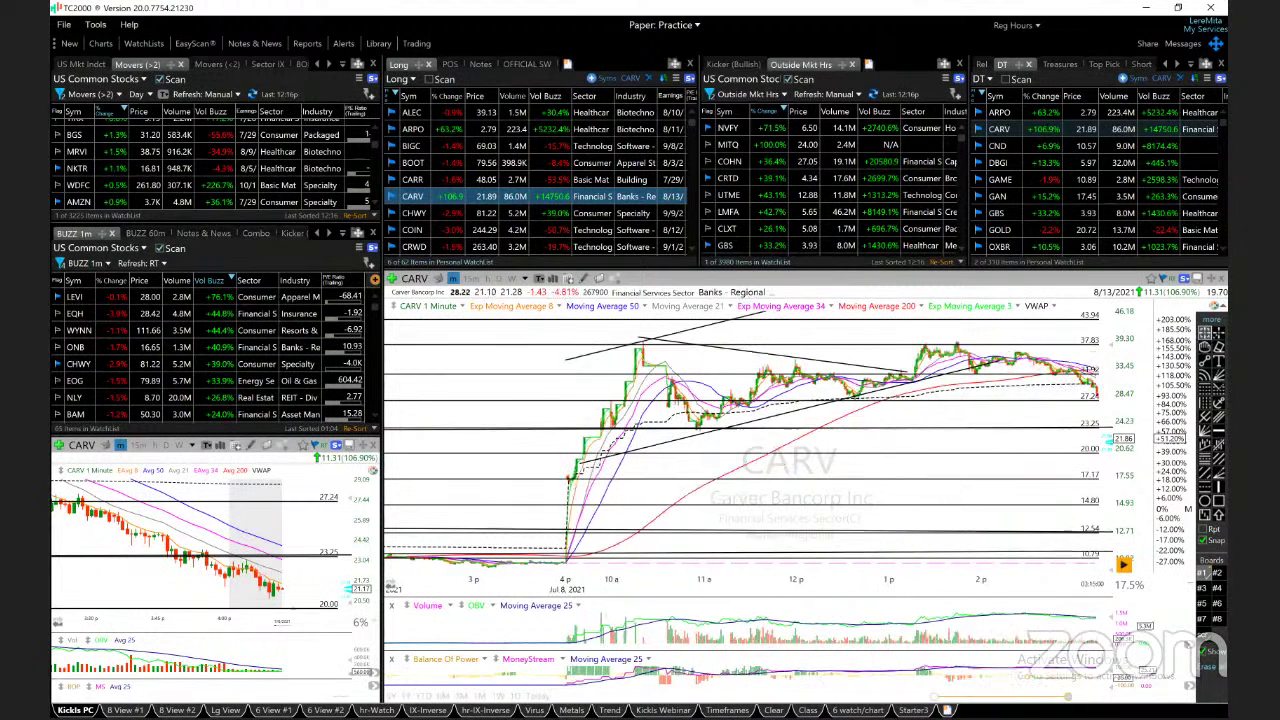
Put CARV on daily bars with space after the last bar, and lower one level line.
{"action": "scroll", "coordinate": [790, 440], "scroll_direction": "down", "scroll_amount": 2}
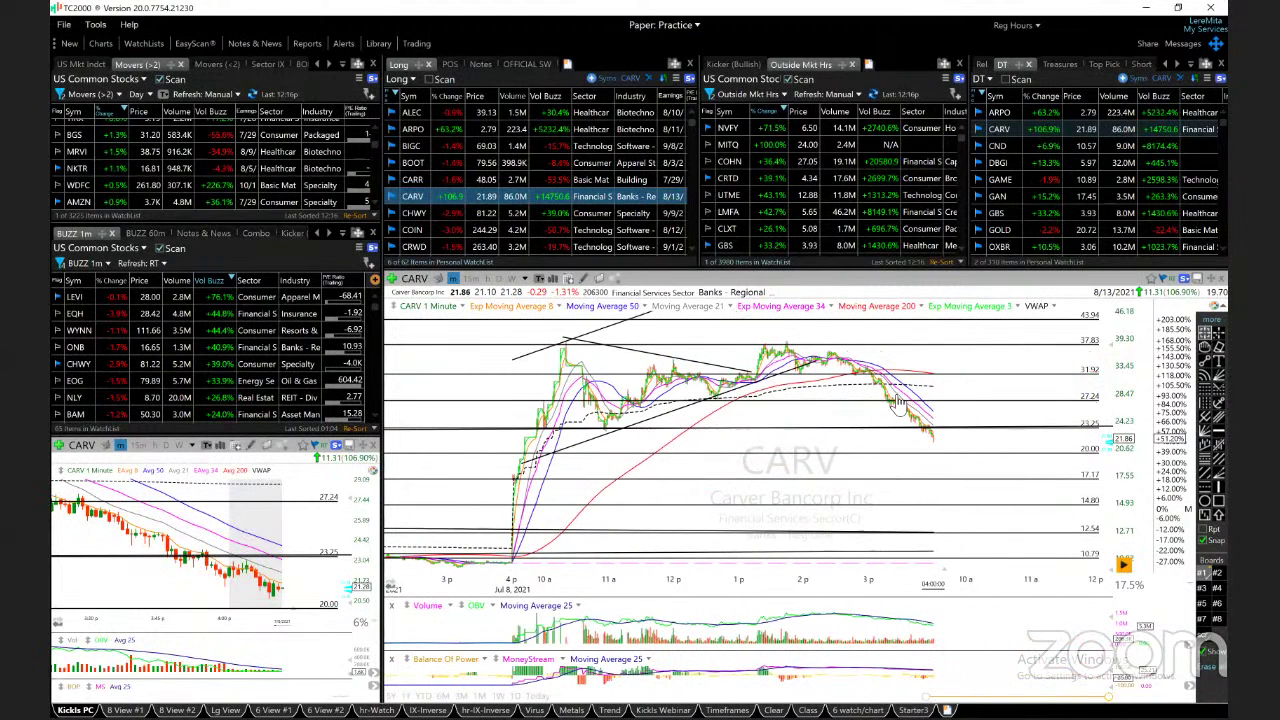
{"action": "key", "text": "d"}
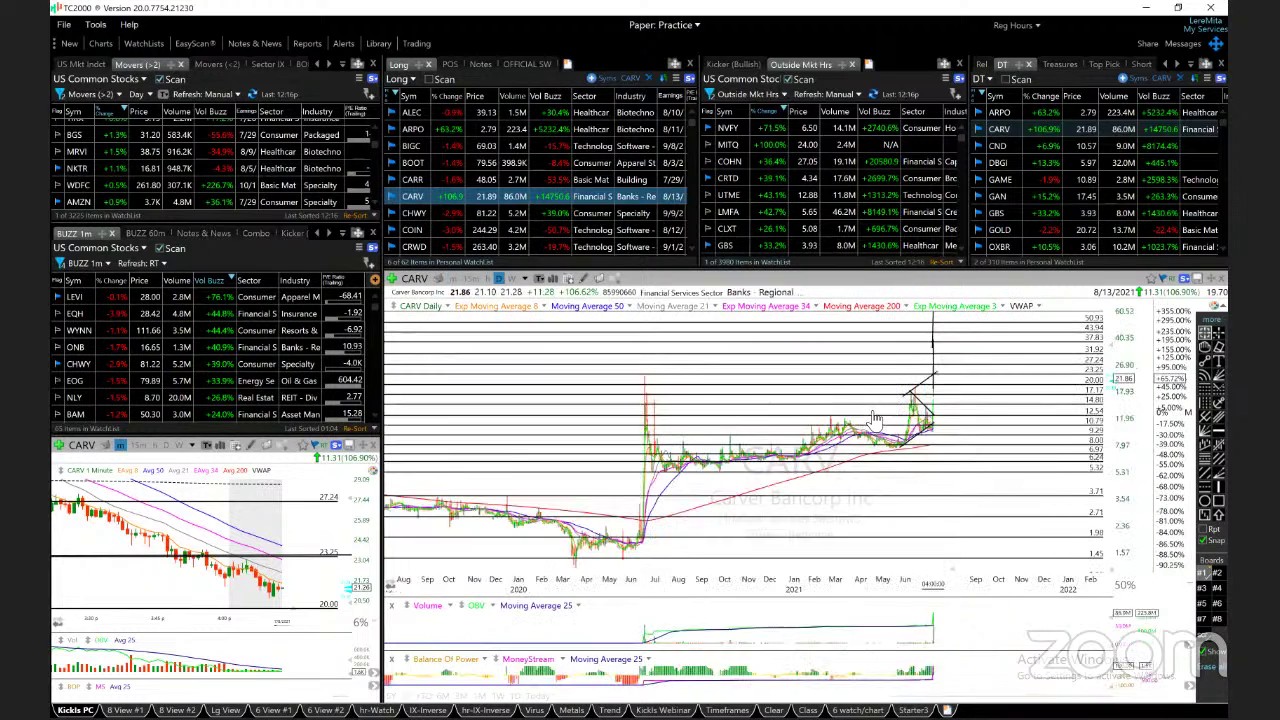
{"action": "scroll", "coordinate": [876, 422], "scroll_direction": "up", "scroll_amount": 4}
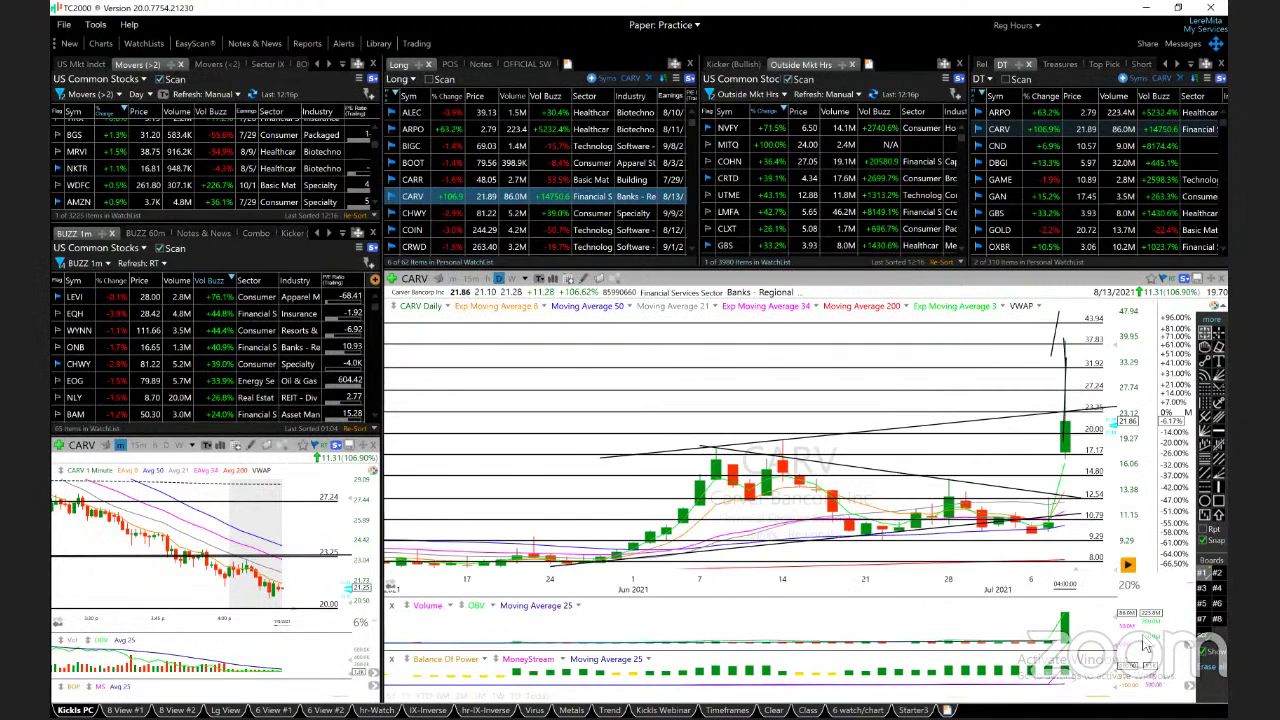
{"action": "key", "text": "End"}
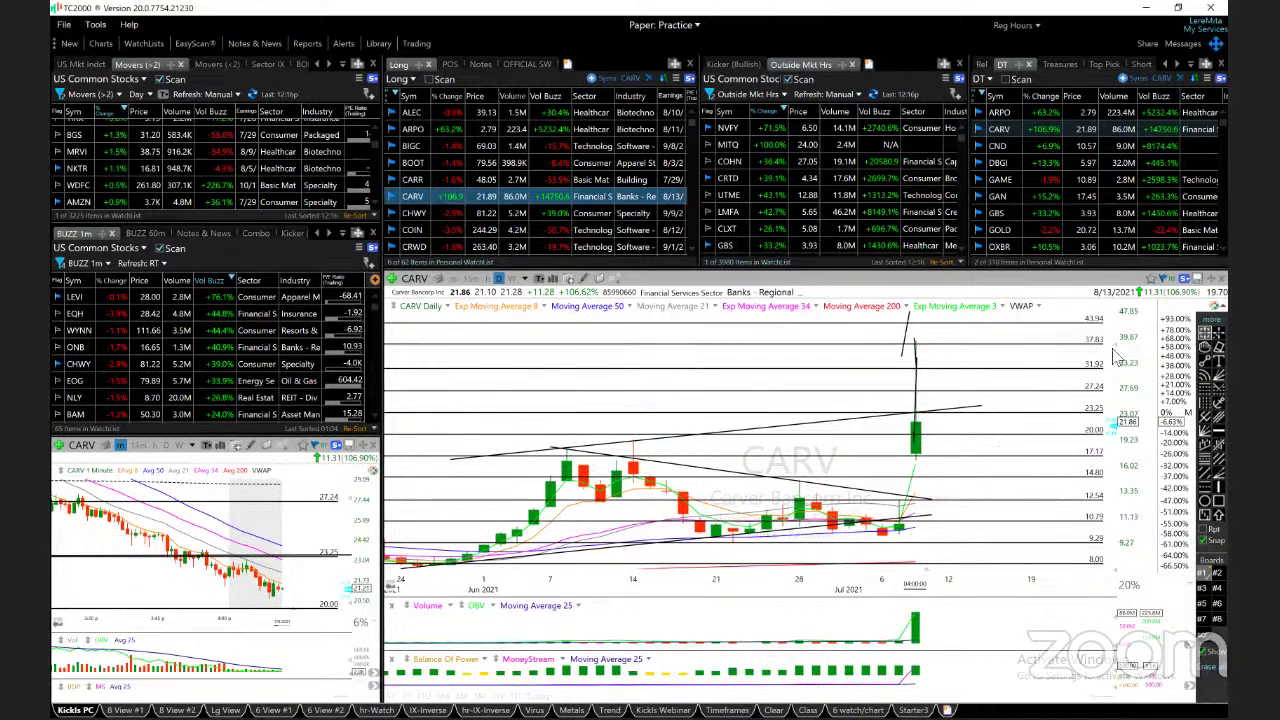
{"action": "left_click_drag", "start_coordinate": [1113, 358], "coordinate": [1113, 370]}
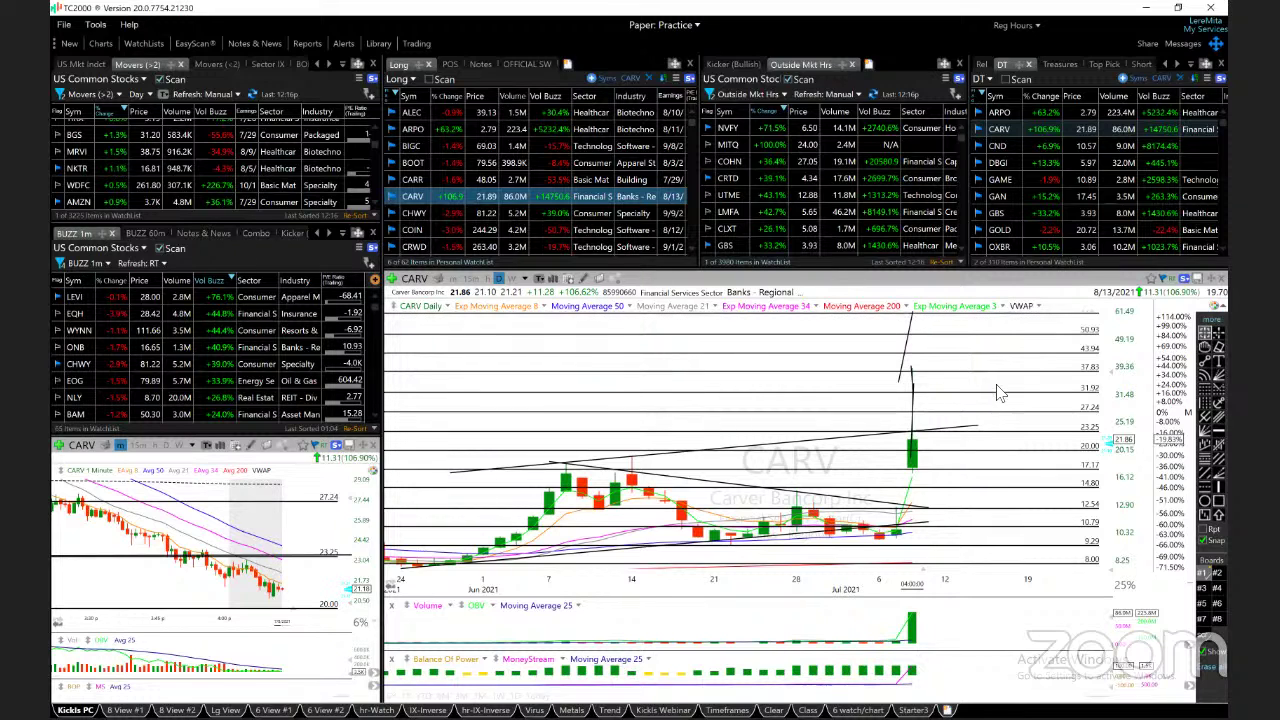
{"action": "left_click_drag", "start_coordinate": [1008, 400], "coordinate": [1060, 438]}
Check CARV's monthly chart, return to daily bars, then move on to CHWY.
{"action": "scroll", "coordinate": [947, 460], "scroll_direction": "down", "scroll_amount": 6}
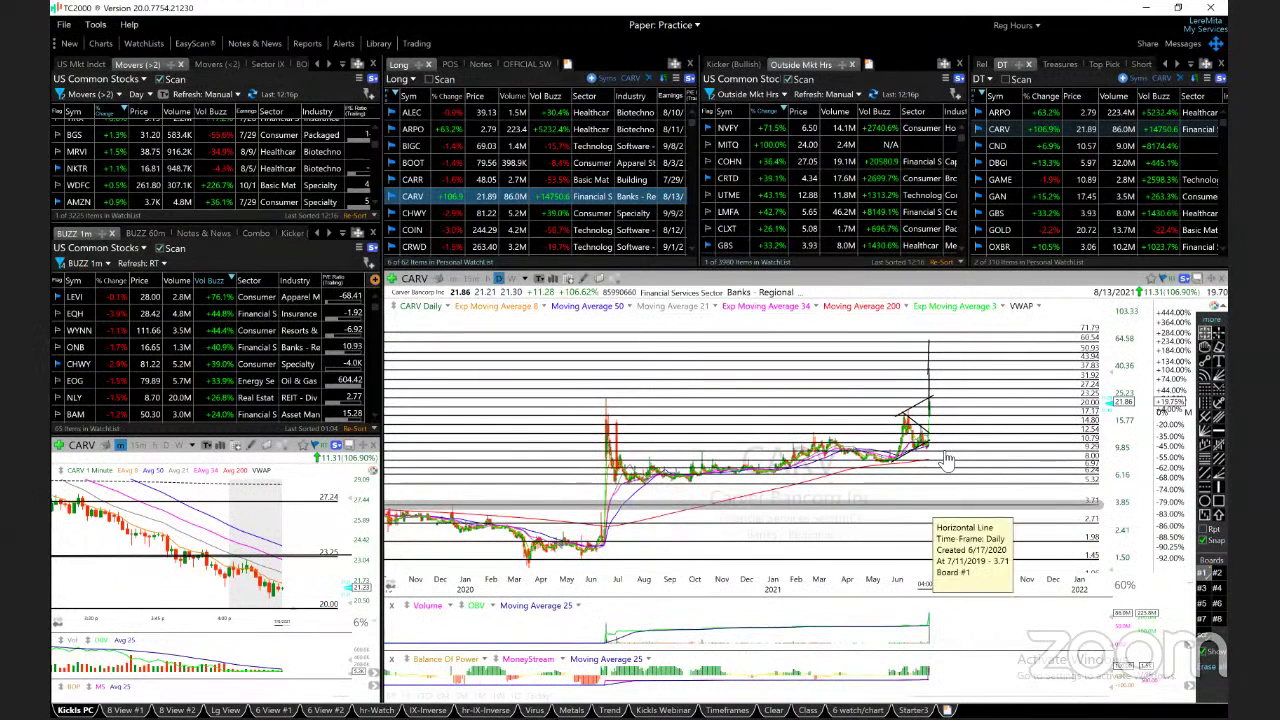
{"action": "scroll", "coordinate": [927, 515], "scroll_direction": "down", "scroll_amount": 2}
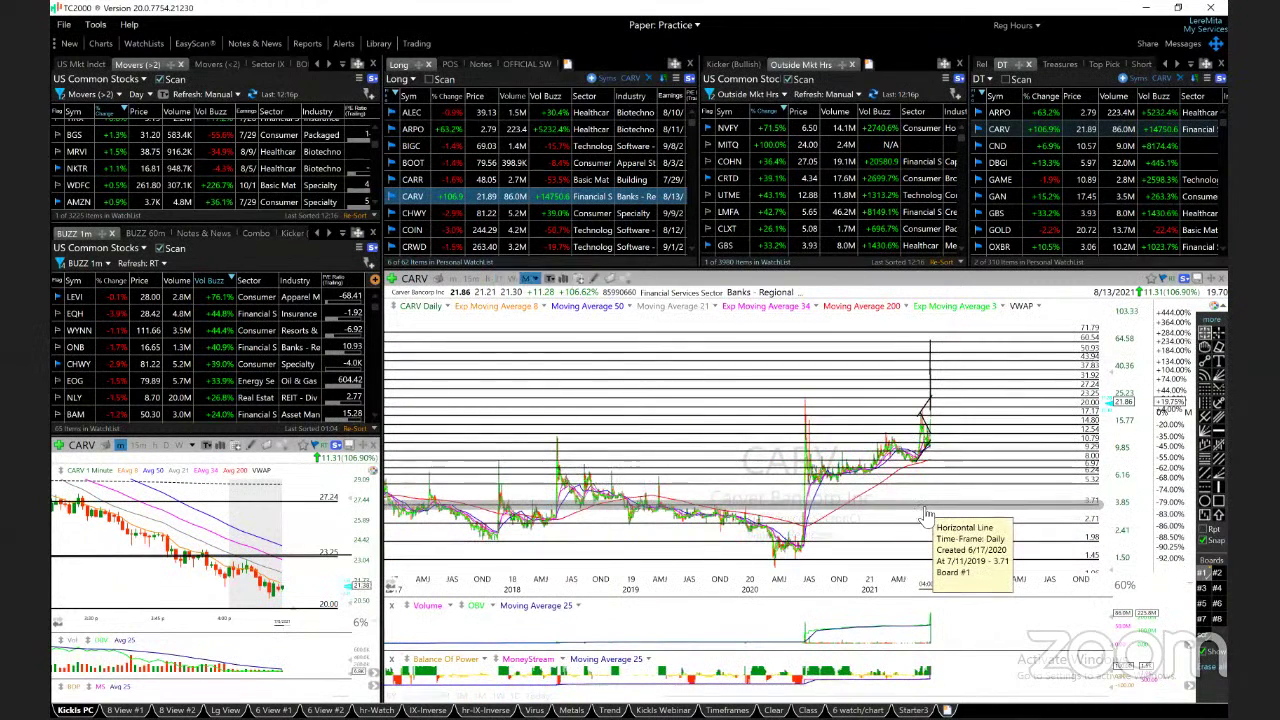
{"action": "key", "text": "m"}
{"action": "key", "text": "d"}
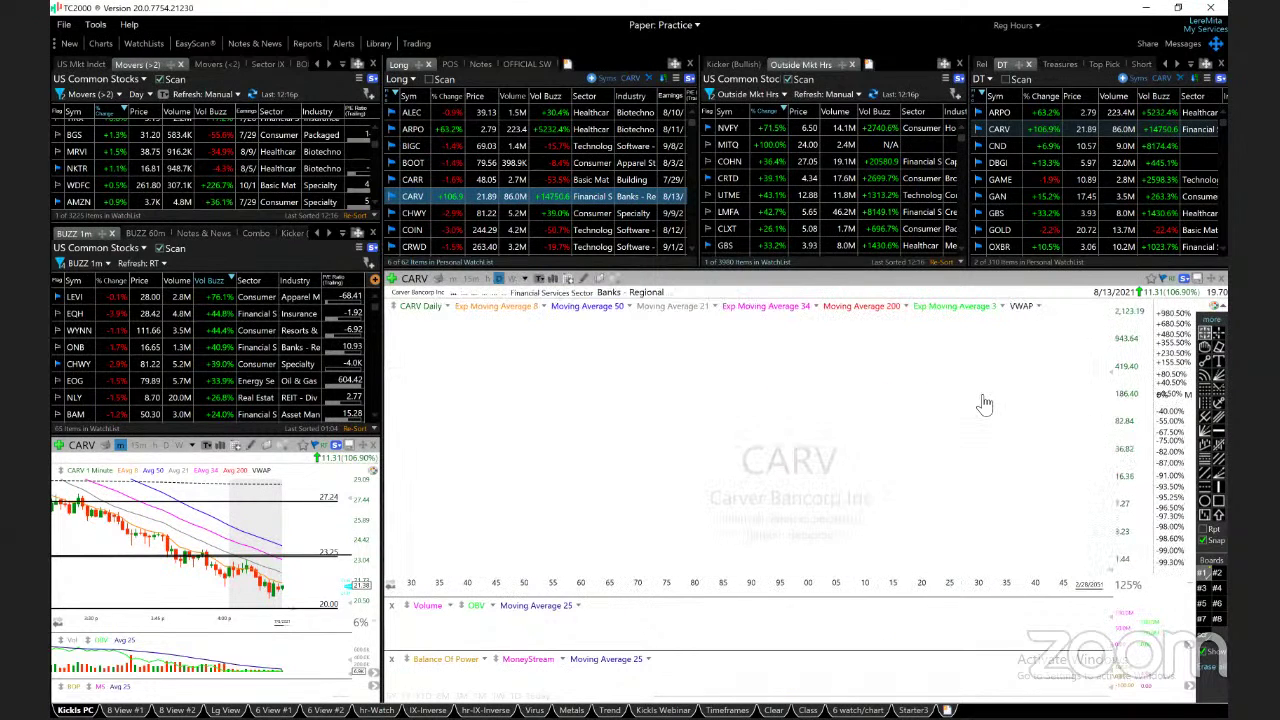
{"action": "scroll", "coordinate": [977, 406], "scroll_direction": "up", "scroll_amount": 5}
{"action": "scroll", "coordinate": [952, 478], "scroll_direction": "down", "scroll_amount": 3}
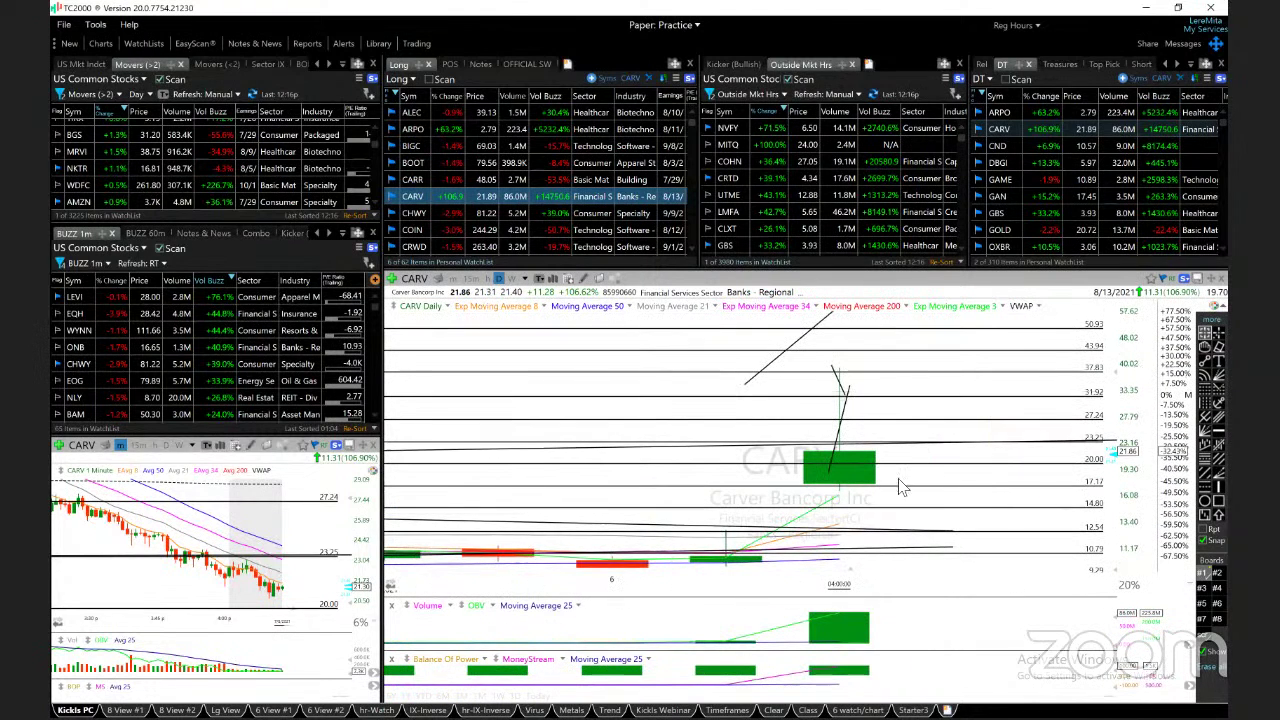
{"action": "scroll", "coordinate": [957, 487], "scroll_direction": "down", "scroll_amount": 2}
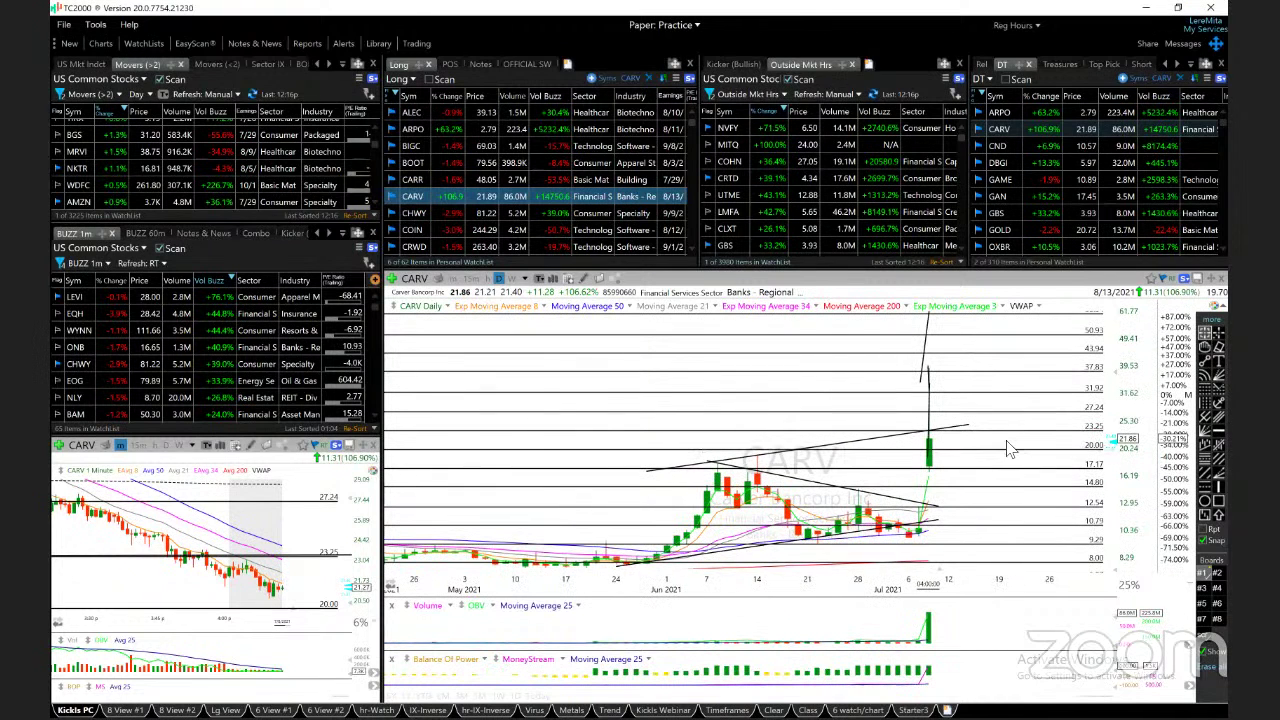
{"action": "scroll", "coordinate": [1010, 449], "scroll_direction": "up", "scroll_amount": 2}
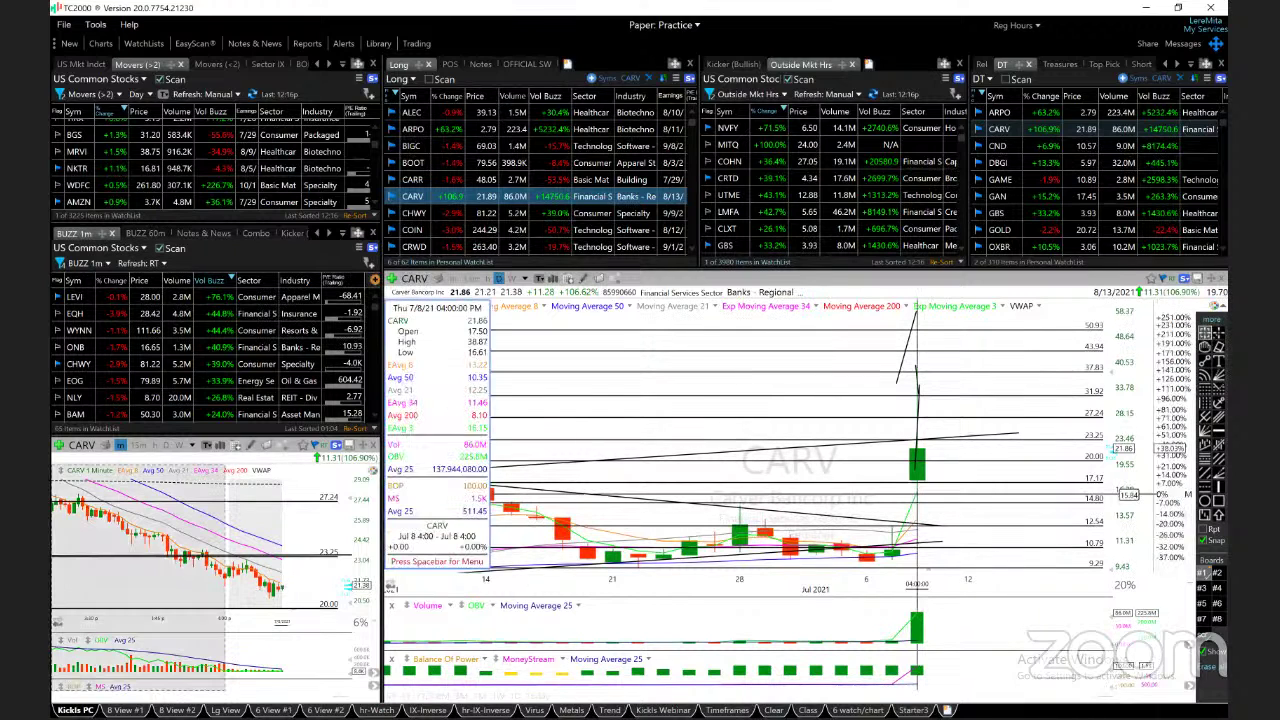
{"action": "key", "text": "Down"}
Zoom the CHWY daily chart to recent weeks and check the Jul 8 bar's values.
{"action": "scroll", "coordinate": [996, 487], "scroll_direction": "down", "scroll_amount": 2}
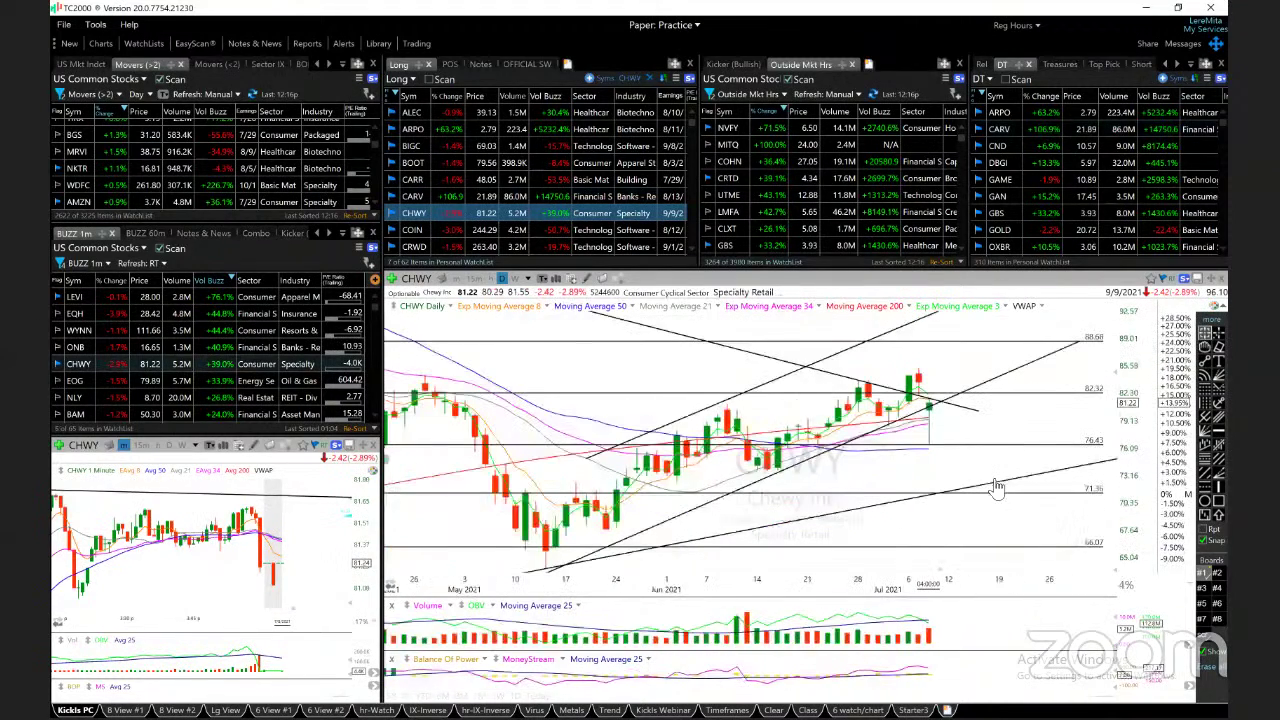
{"action": "scroll", "coordinate": [995, 488], "scroll_direction": "down", "scroll_amount": 1}
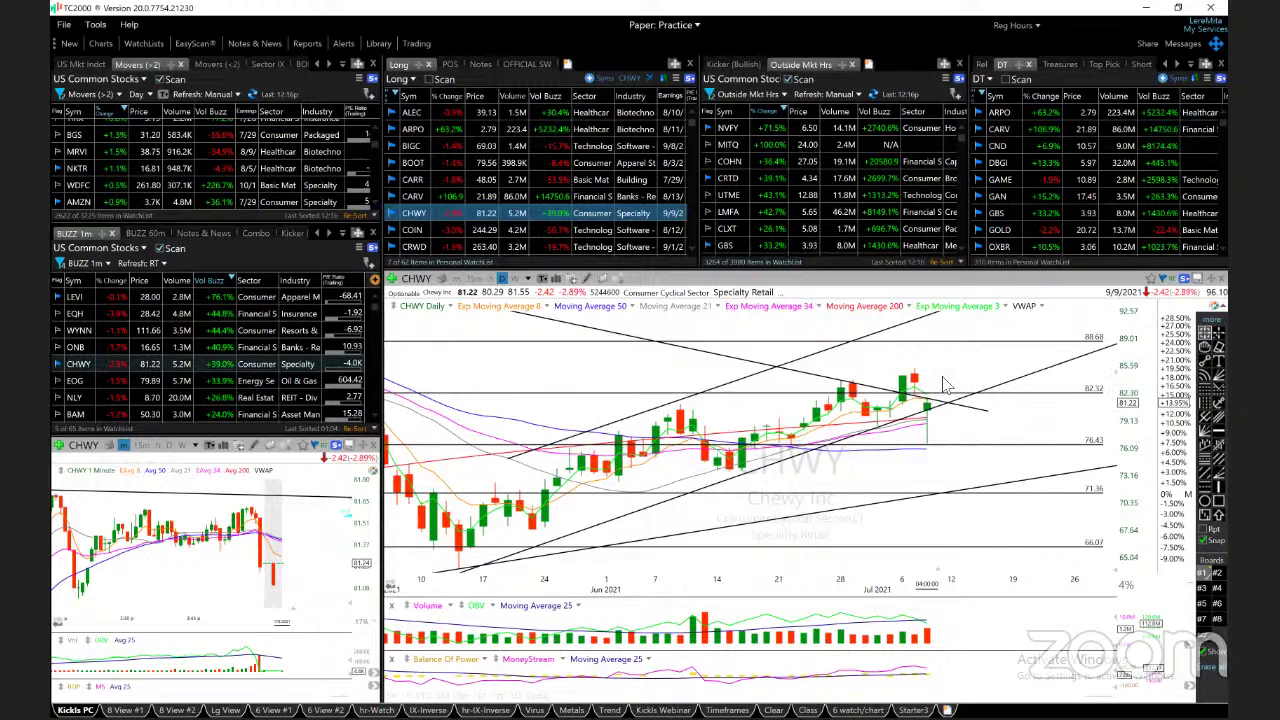
{"action": "left_click", "coordinate": [928, 383]}
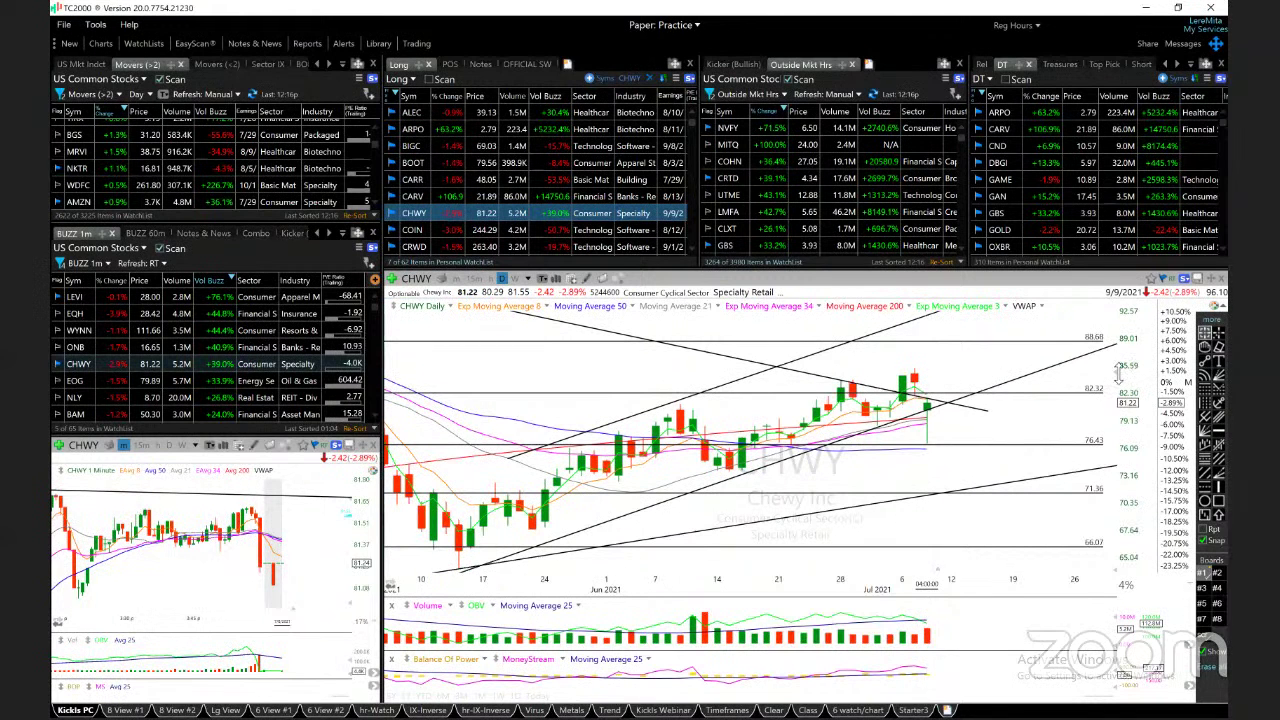
Compress the CHWY price scale so the upper trend line comes into view.
{"action": "left_click_drag", "start_coordinate": [1119, 374], "coordinate": [1097, 430]}
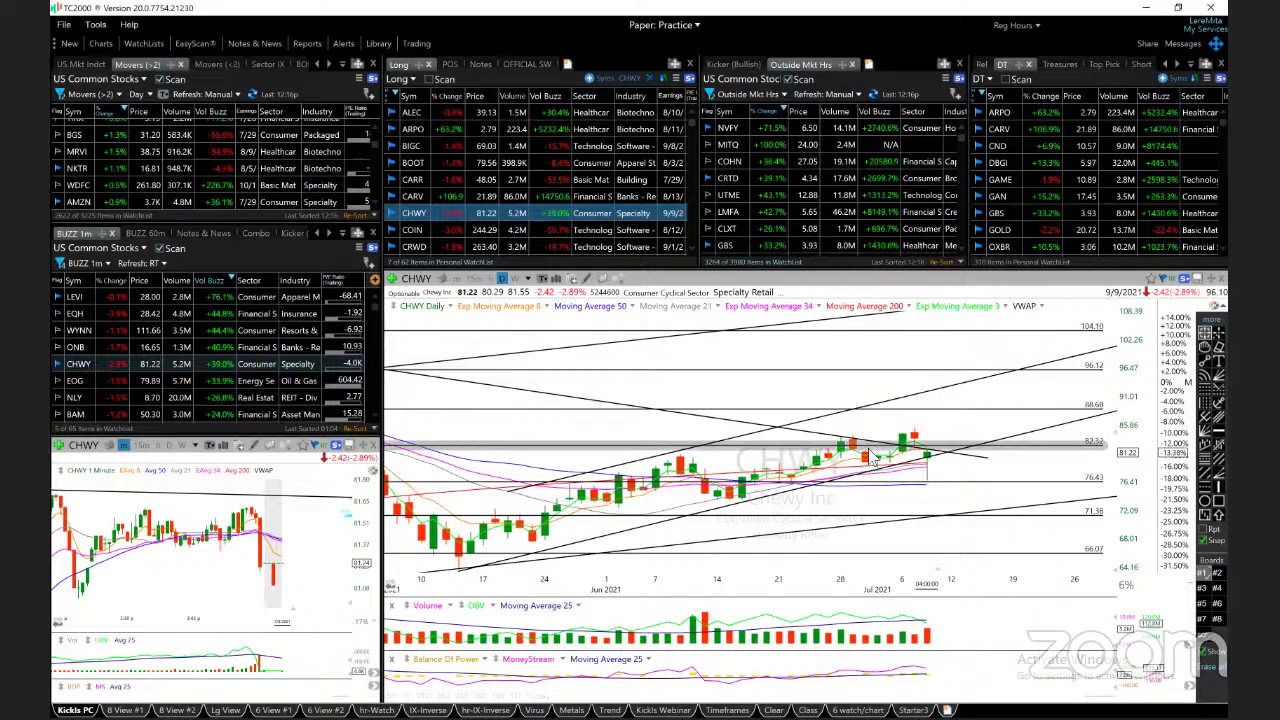
{"action": "mouse_move", "coordinate": [852, 455]}
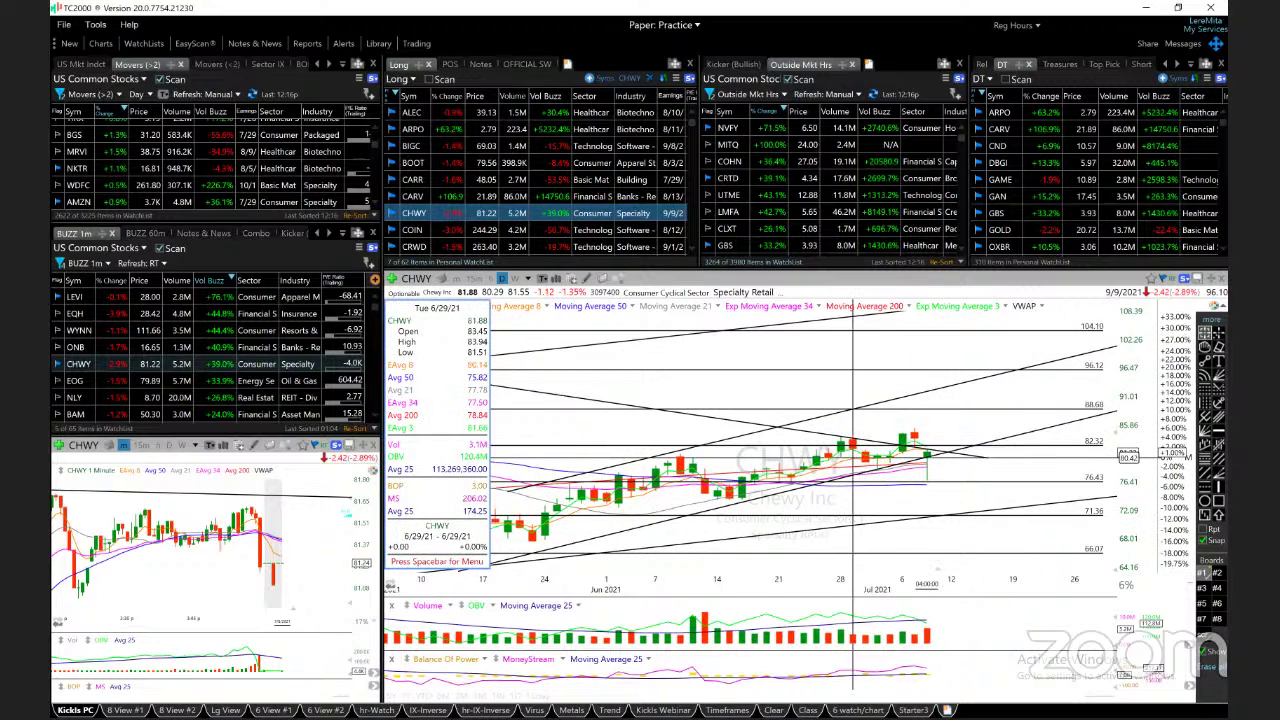
{"action": "scroll", "coordinate": [1024, 486], "scroll_direction": "up", "scroll_amount": 3}
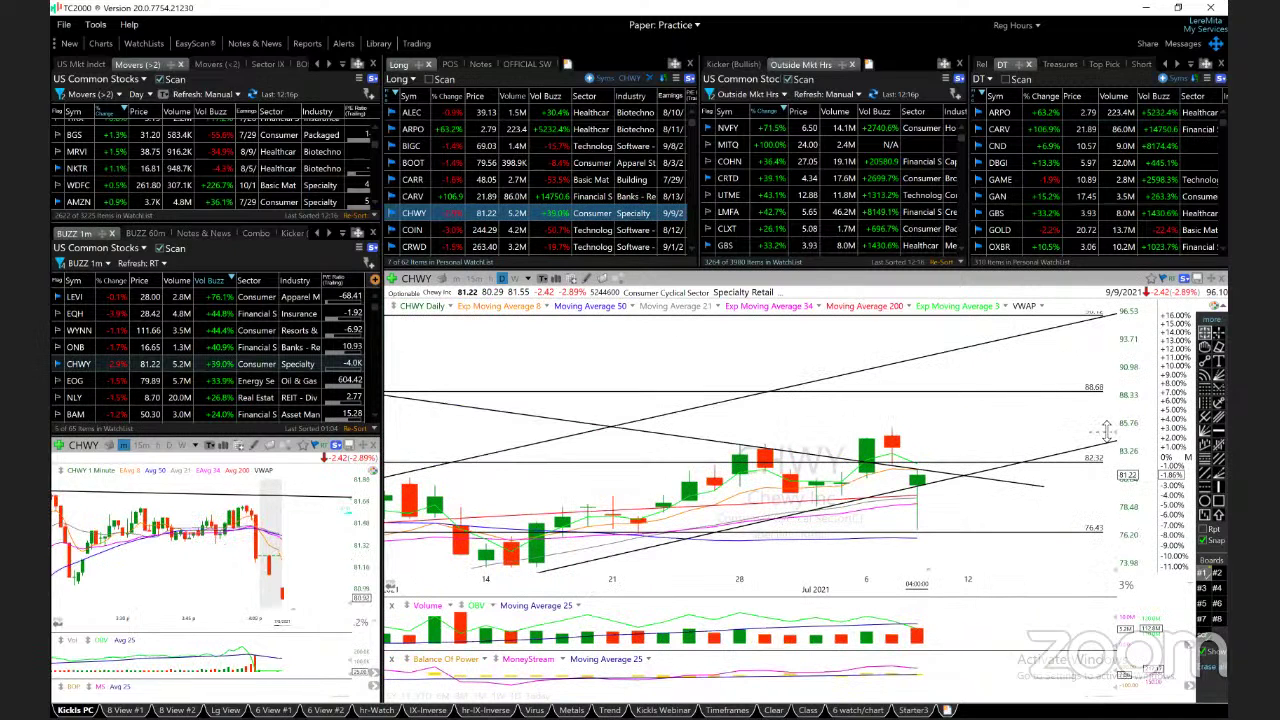
{"action": "mouse_move", "coordinate": [1104, 432]}
{"action": "left_mouse_down"}
{"action": "mouse_move", "coordinate": [1102, 465]}
{"action": "mouse_move", "coordinate": [1102, 440]}
{"action": "left_mouse_up"}
Bring up COIN's daily chart, zoom it, and stretch its price scale vertically.
{"action": "key", "text": "space"}
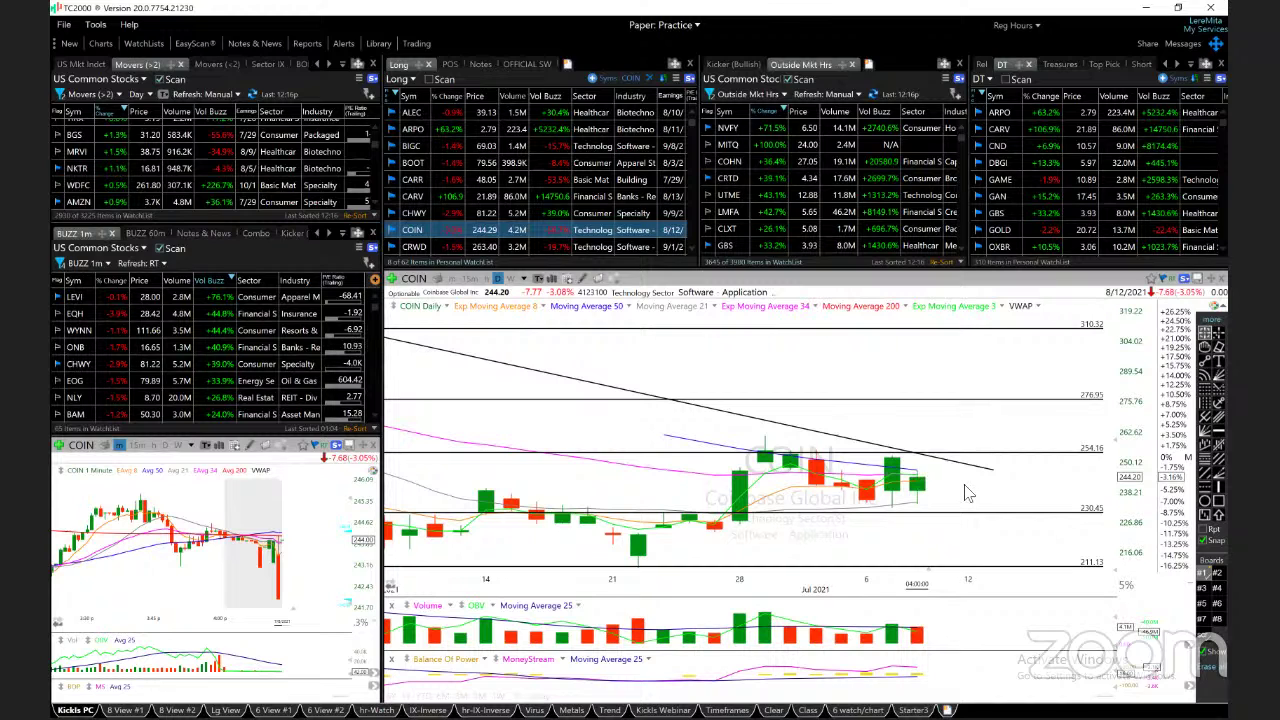
{"action": "scroll", "coordinate": [966, 492], "scroll_direction": "down", "scroll_amount": 3}
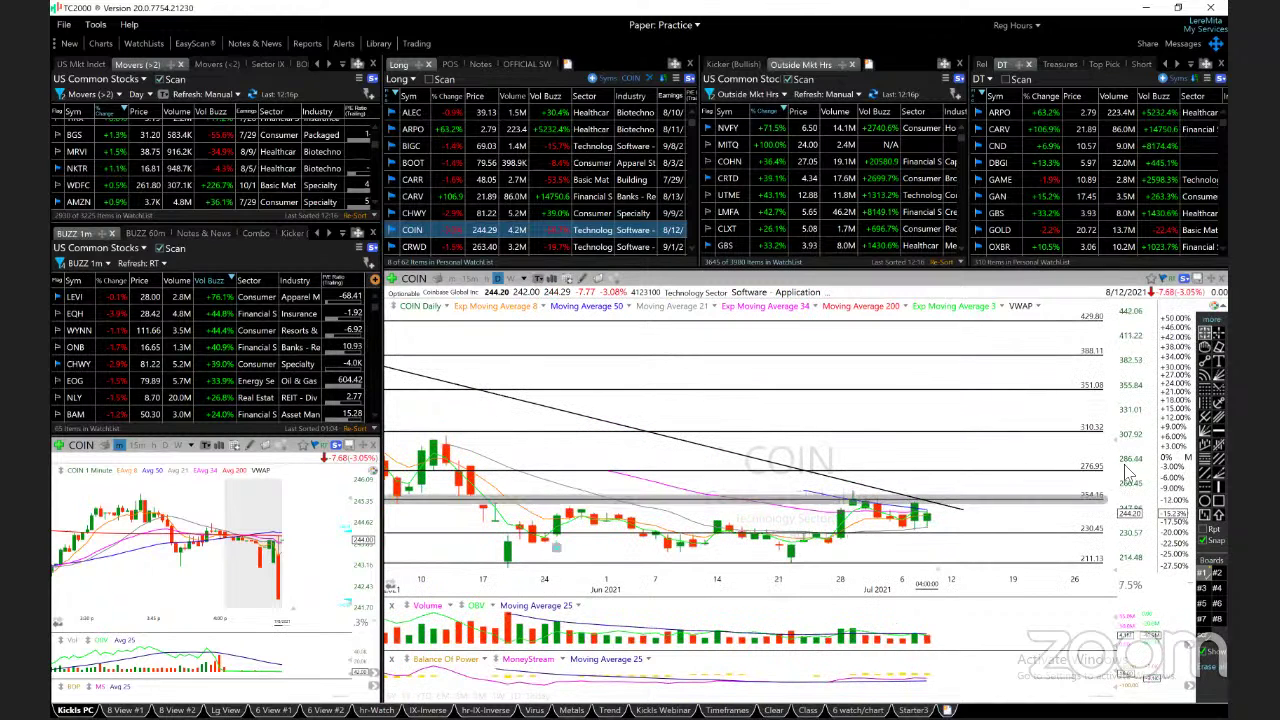
{"action": "left_click_drag", "start_coordinate": [1110, 444], "coordinate": [1110, 404]}
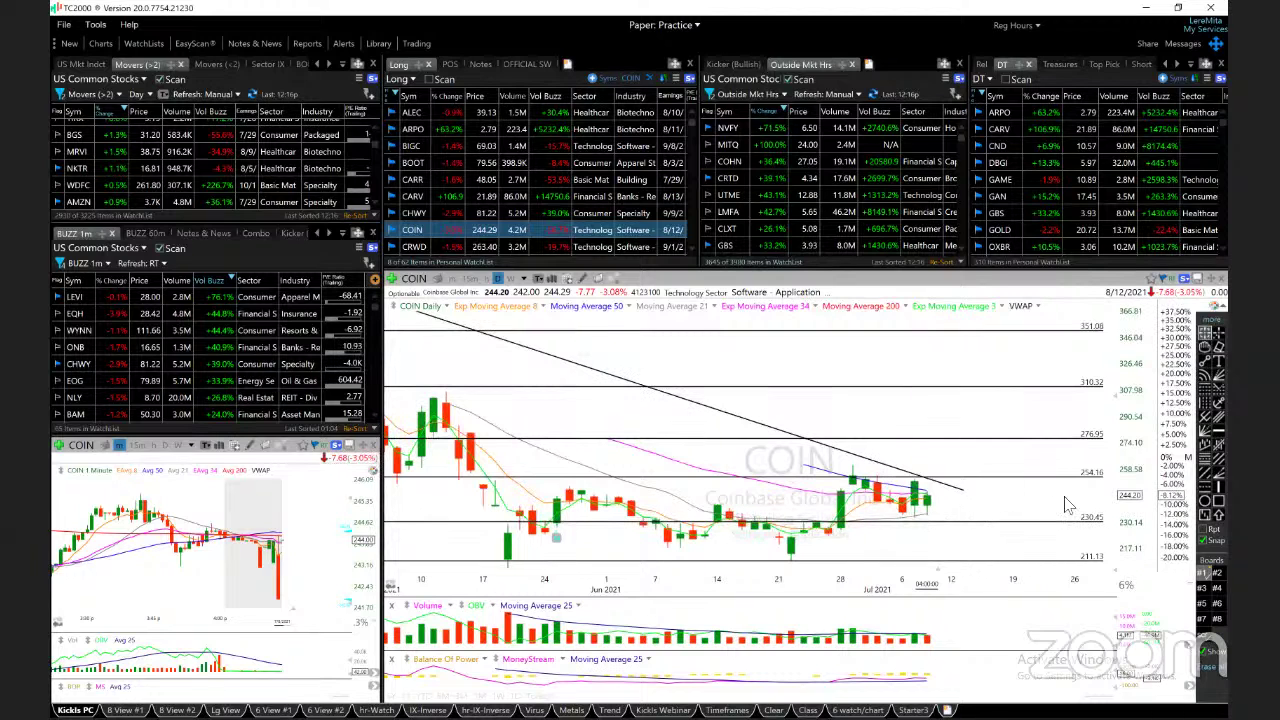
{"action": "scroll", "coordinate": [1040, 513], "scroll_direction": "up", "scroll_amount": 3}
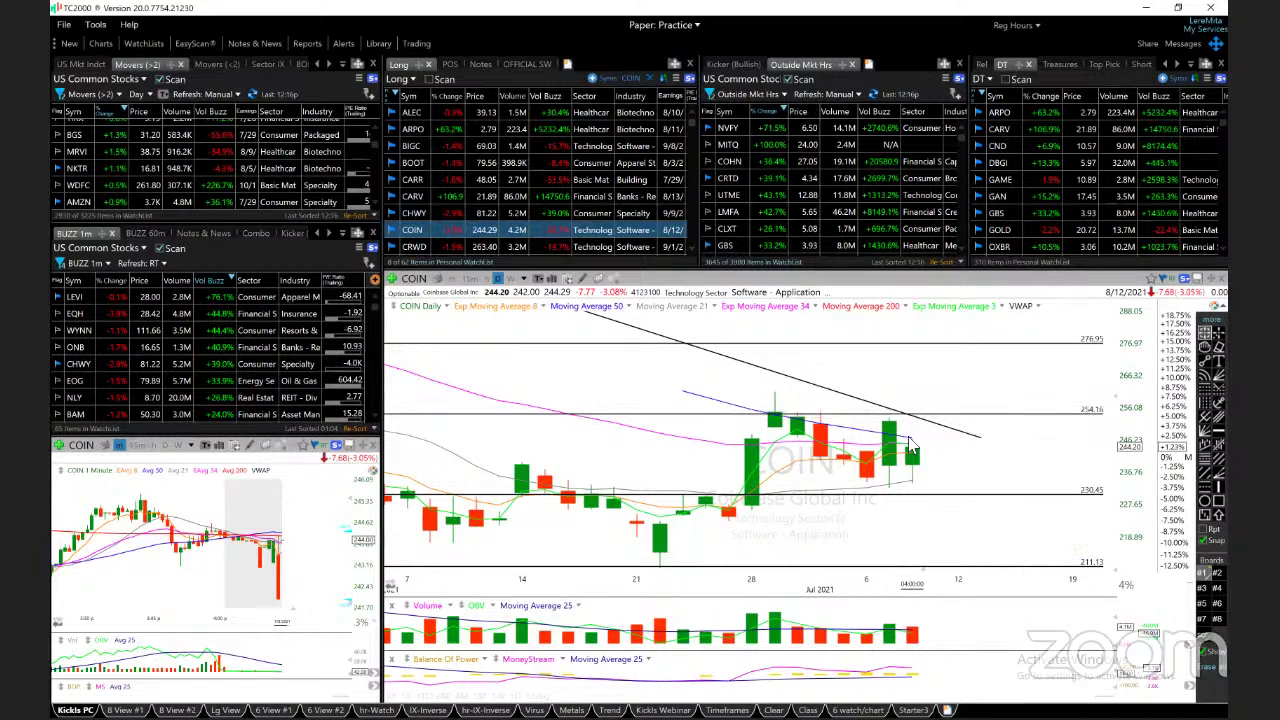
Check COIN's 6/29 bar values, compress its price scale, and advance to CRWD.
{"action": "left_click", "coordinate": [775, 433]}
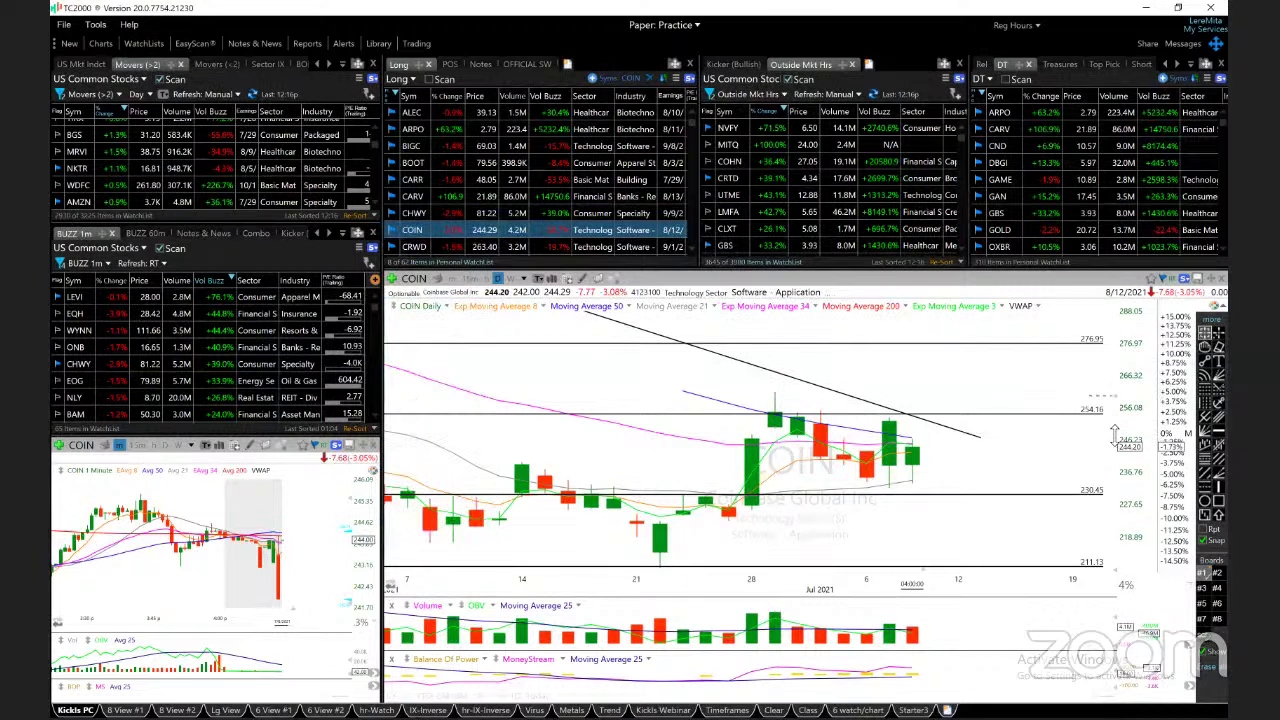
{"action": "left_click_drag", "start_coordinate": [1116, 425], "coordinate": [1118, 360]}
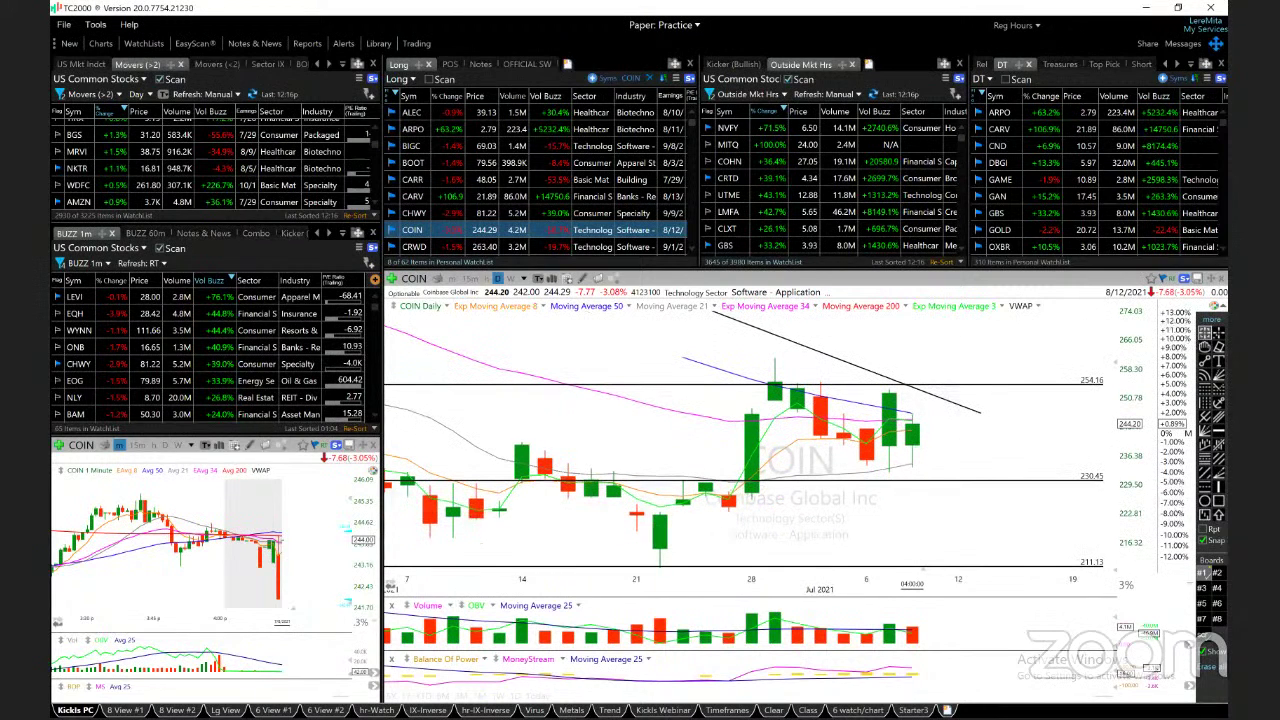
{"action": "mouse_move", "coordinate": [728, 530]}
{"action": "key", "text": "space"}
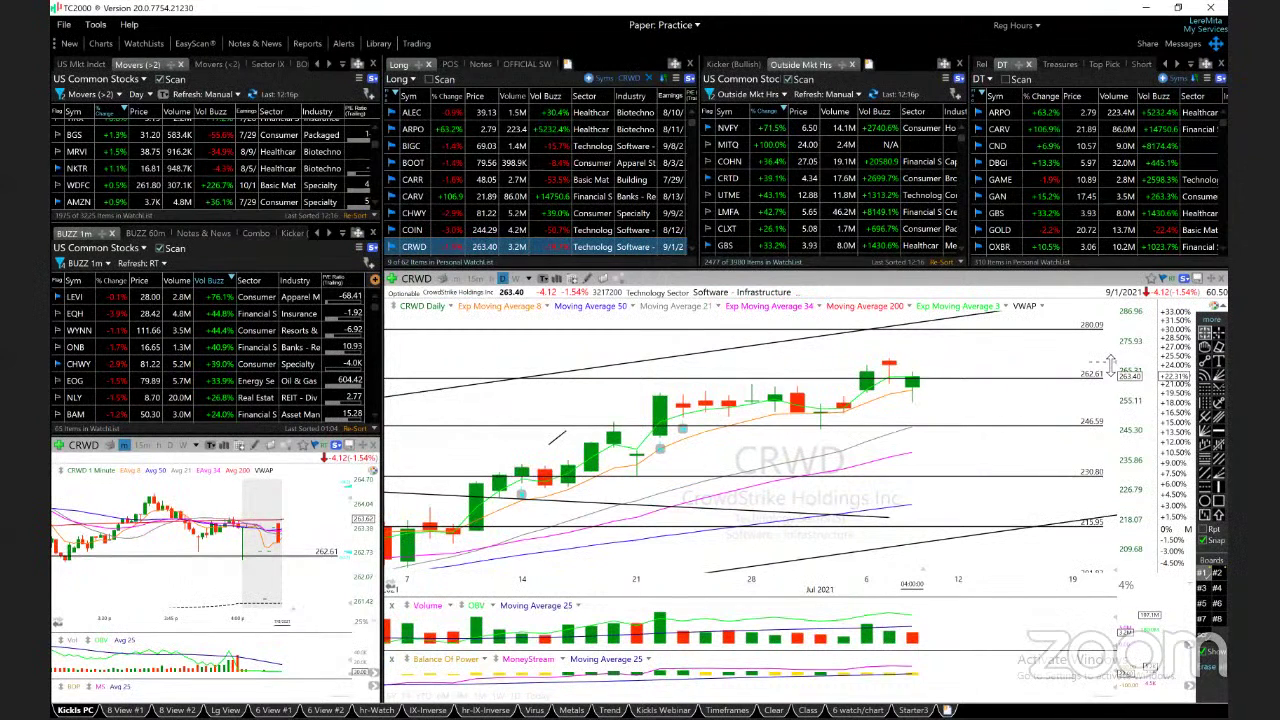
Compress the CRWD price scale to reveal the 300.40 level and check the Jul 1 bar.
{"action": "left_click_drag", "start_coordinate": [1110, 362], "coordinate": [1107, 413]}
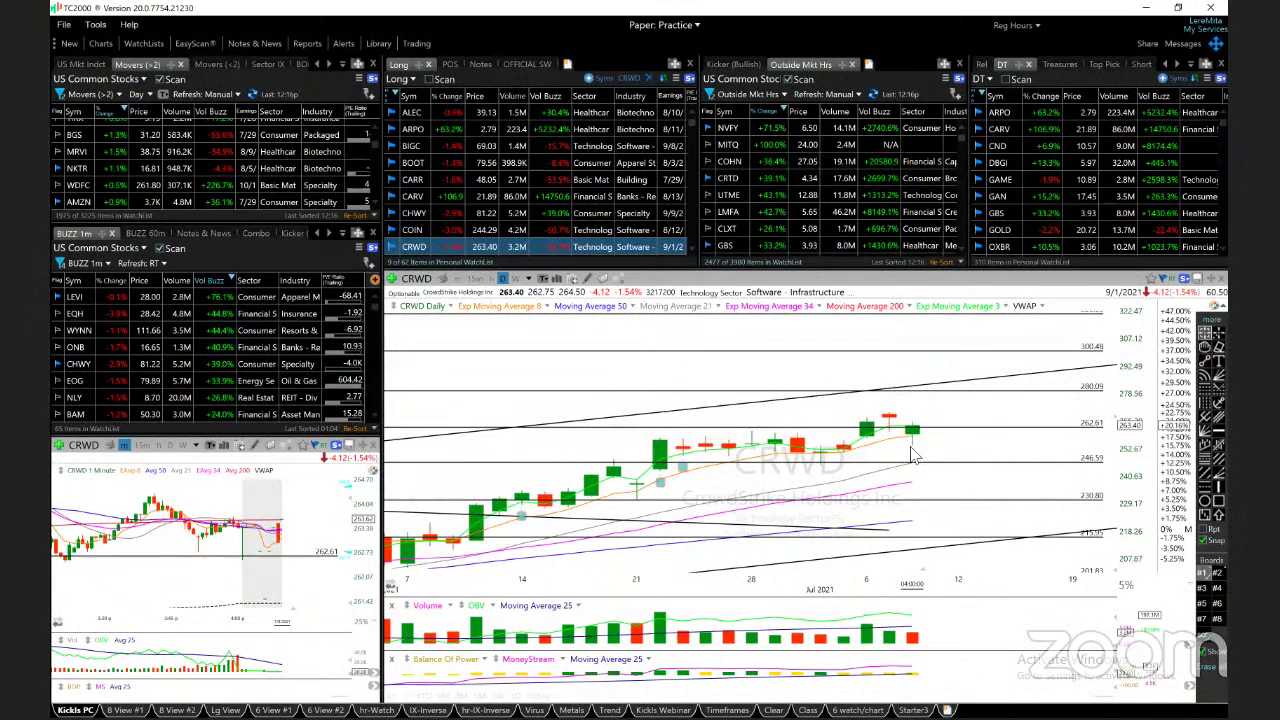
{"action": "left_click", "coordinate": [820, 452]}
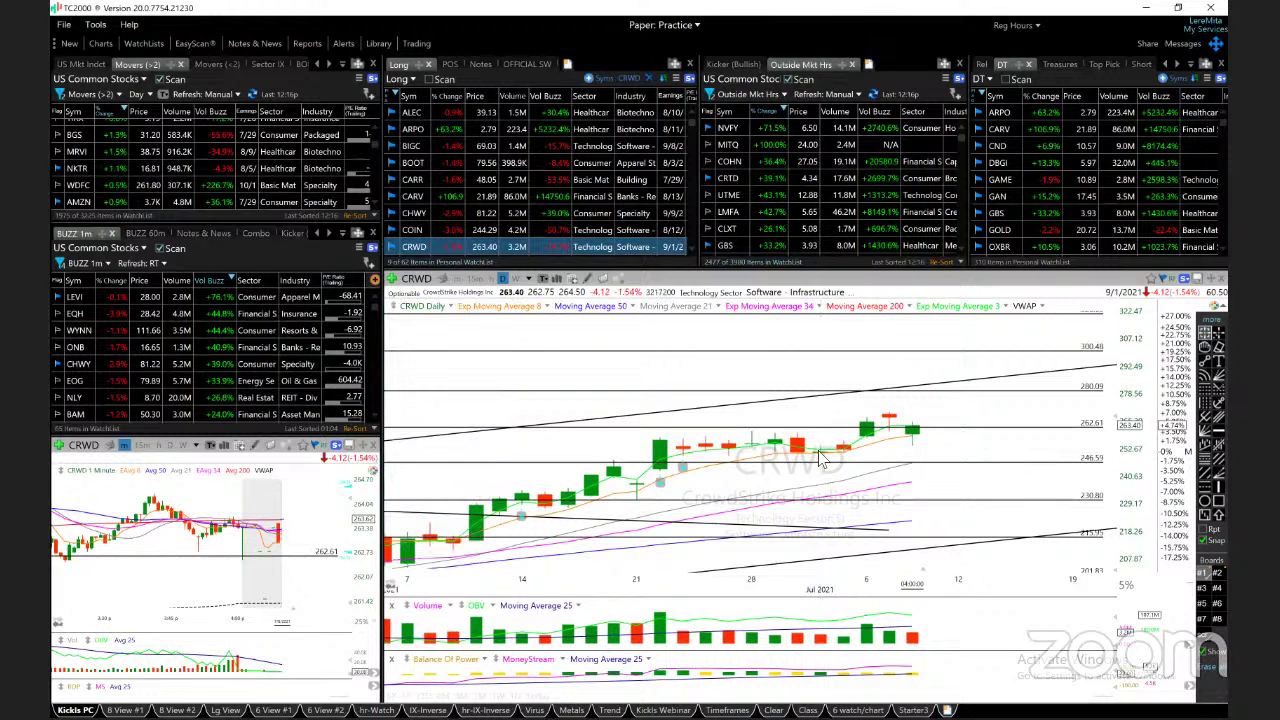
Bring up DDD's daily chart, zoom in, and inspect the 7/7/21 bar's prices and indicators.
{"action": "key", "text": "space"}
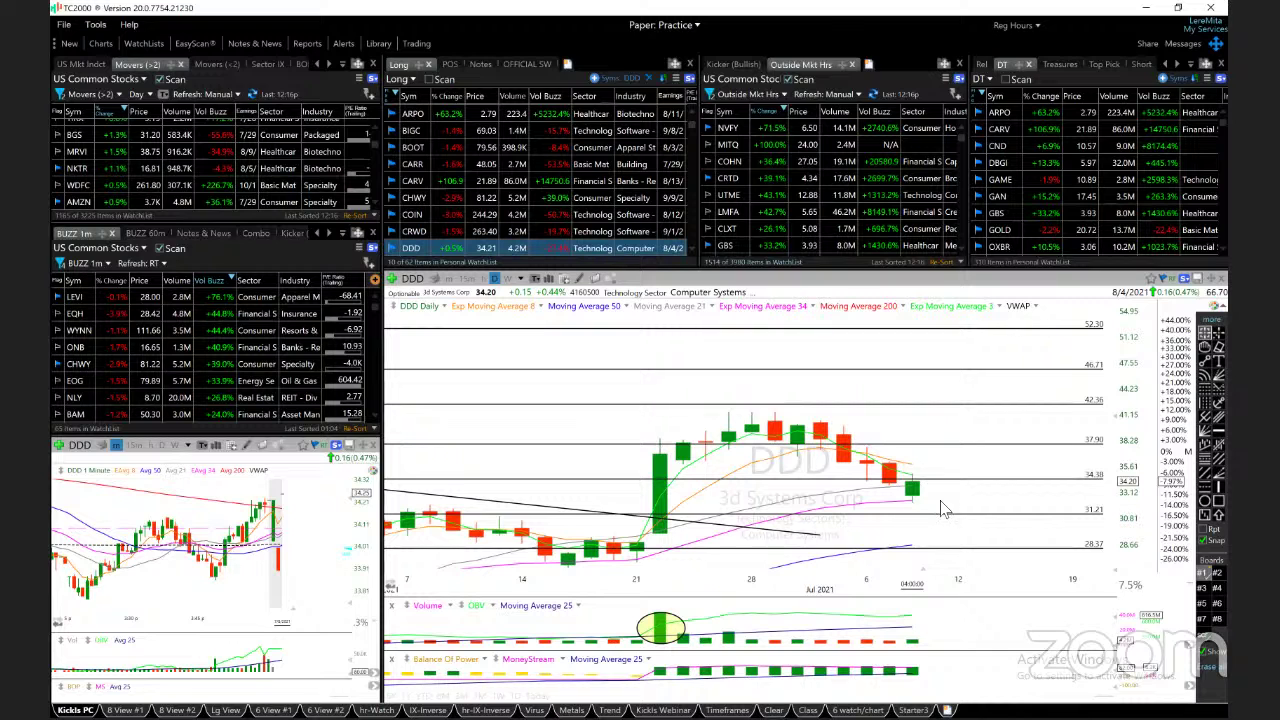
{"action": "scroll", "coordinate": [946, 500], "scroll_direction": "down", "scroll_amount": 3}
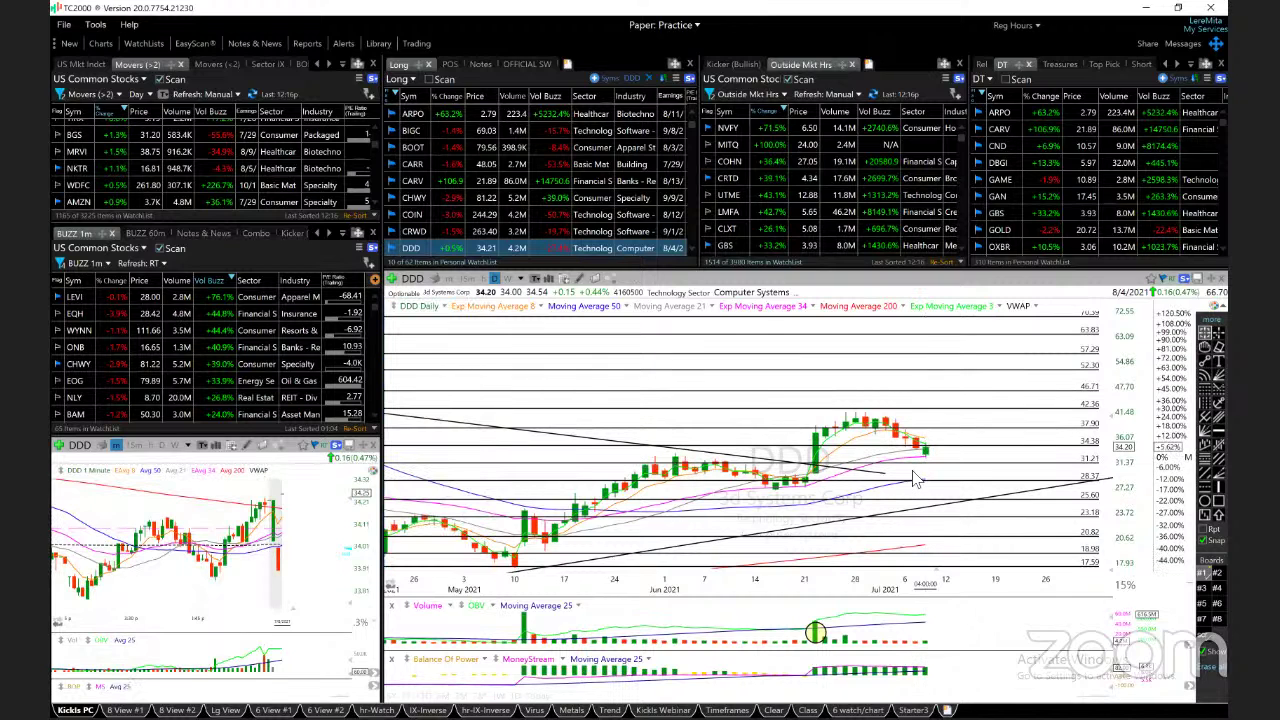
{"action": "scroll", "coordinate": [913, 478], "scroll_direction": "up", "scroll_amount": 3}
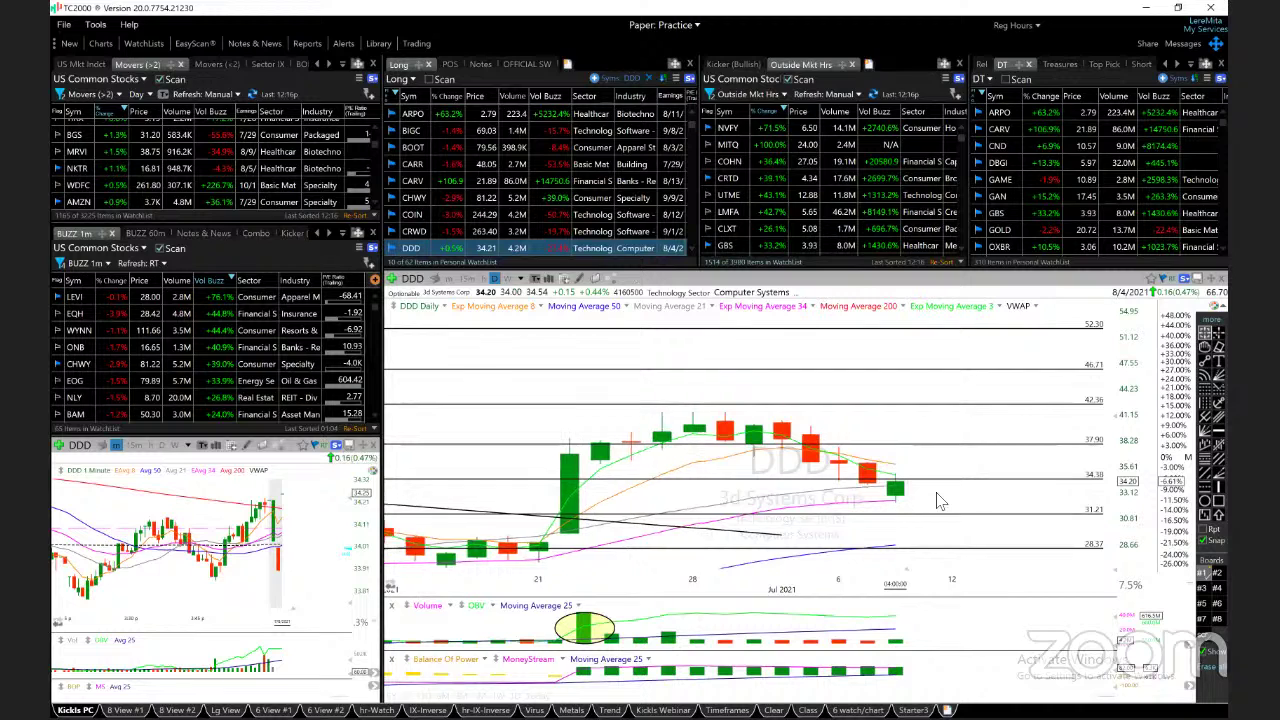
{"action": "scroll", "coordinate": [940, 500], "scroll_direction": "up", "scroll_amount": 2}
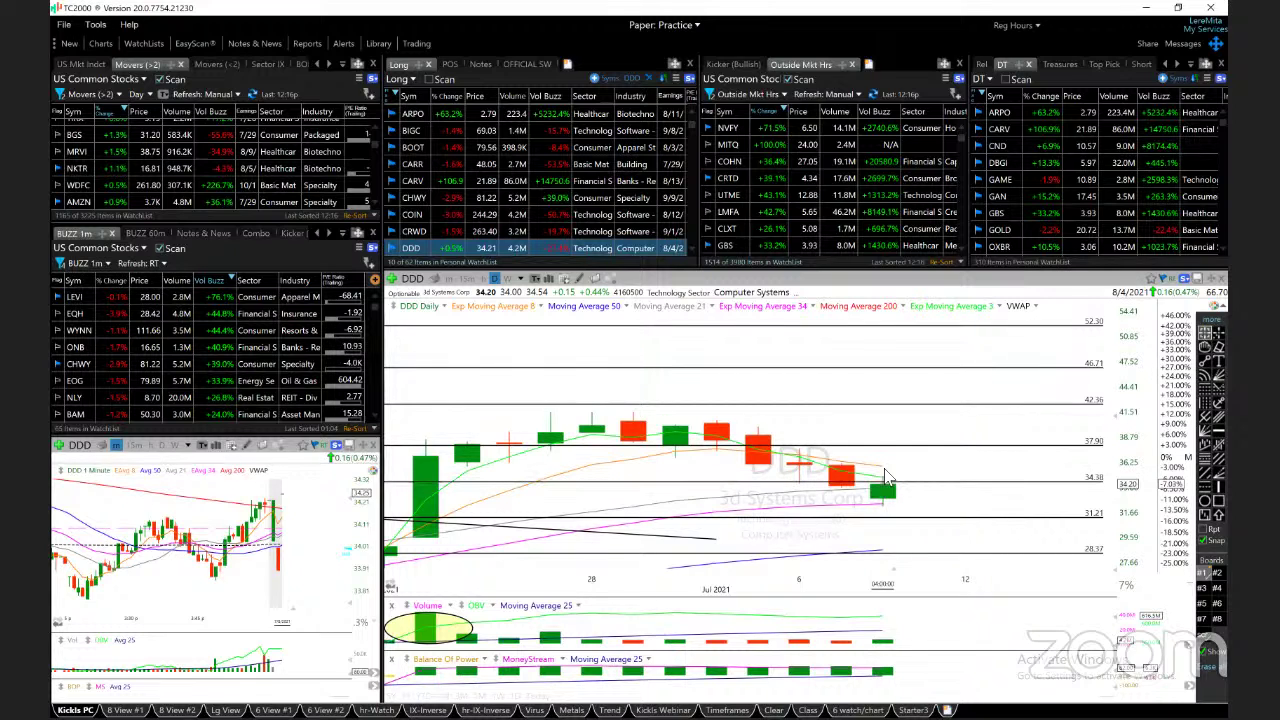
{"action": "left_click", "coordinate": [841, 477]}
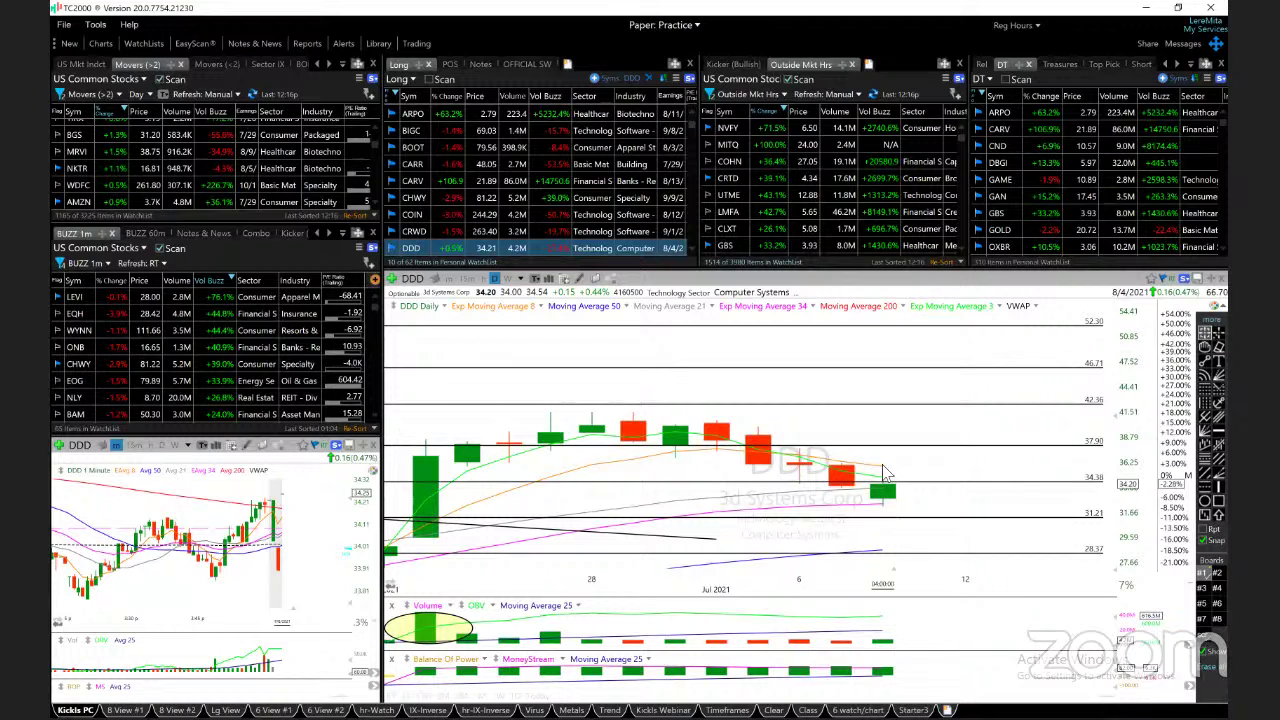
Draw a falling trend line across DDD's recent highs.
{"action": "left_click", "coordinate": [1214, 364]}
{"action": "left_click_drag", "start_coordinate": [550, 390], "coordinate": [1011, 475]}
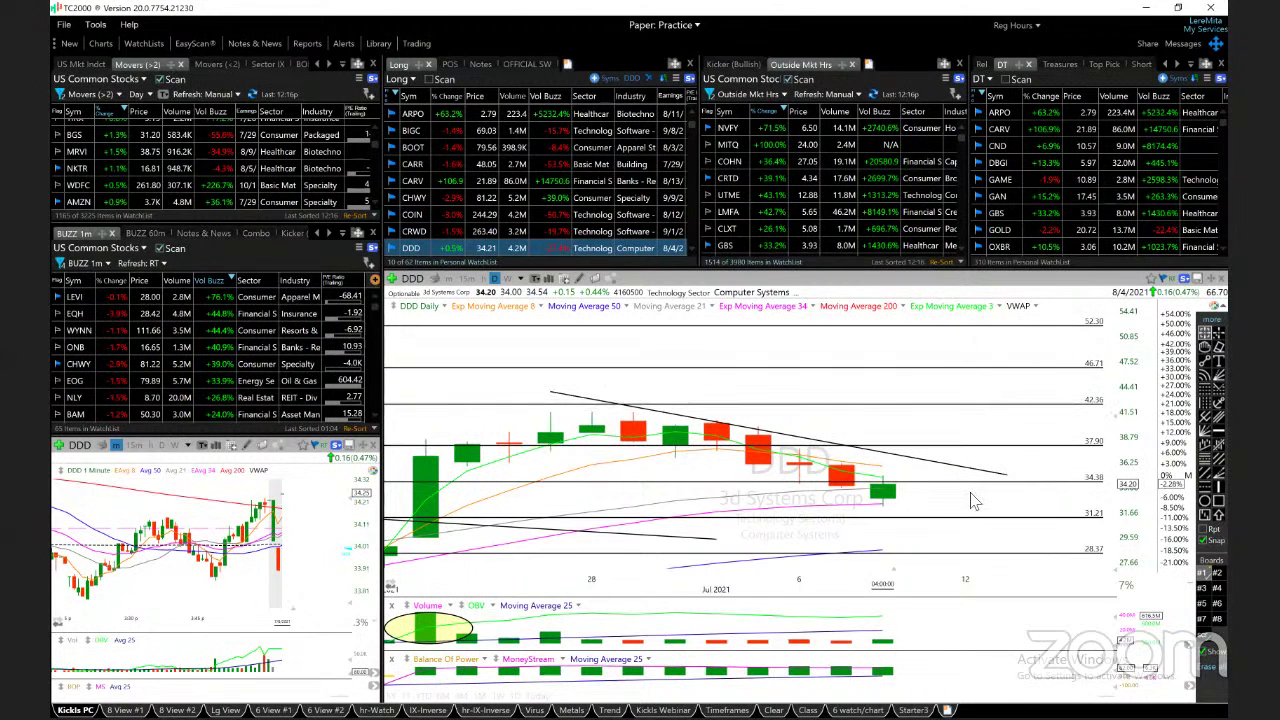
{"action": "scroll", "coordinate": [975, 500], "scroll_direction": "down", "scroll_amount": 3}
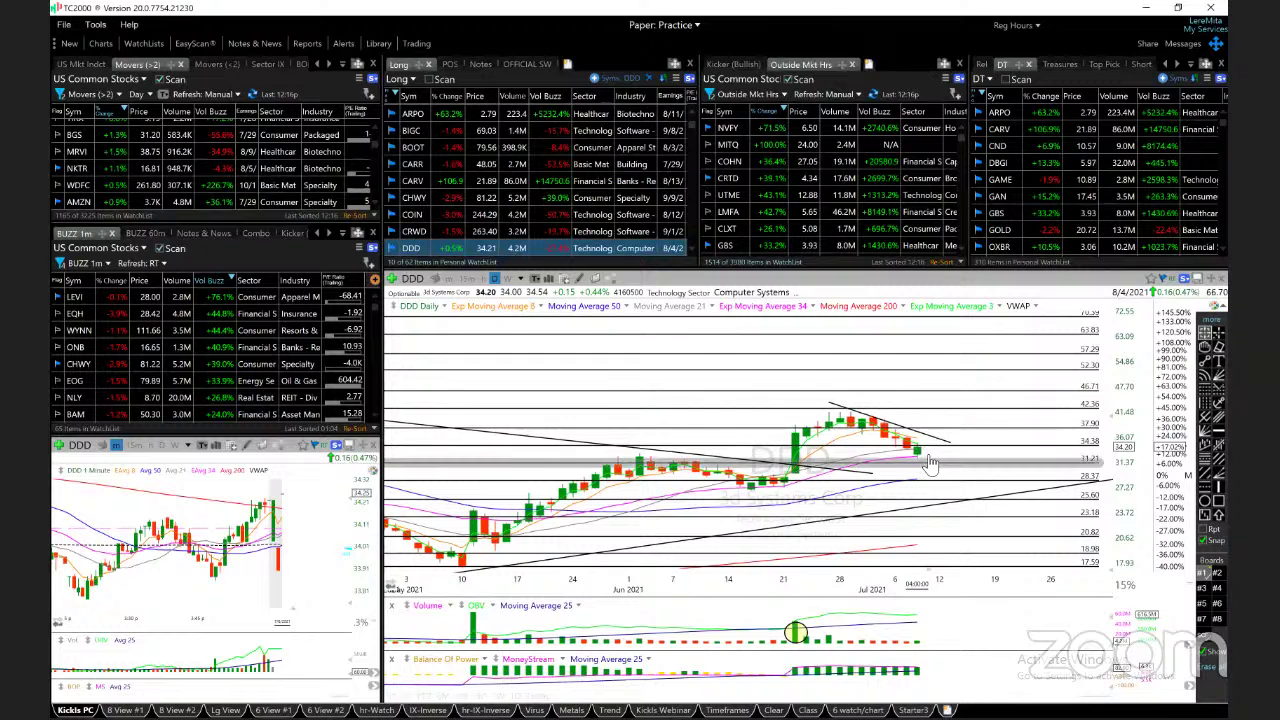
{"action": "scroll", "coordinate": [930, 462], "scroll_direction": "up", "scroll_amount": 3}
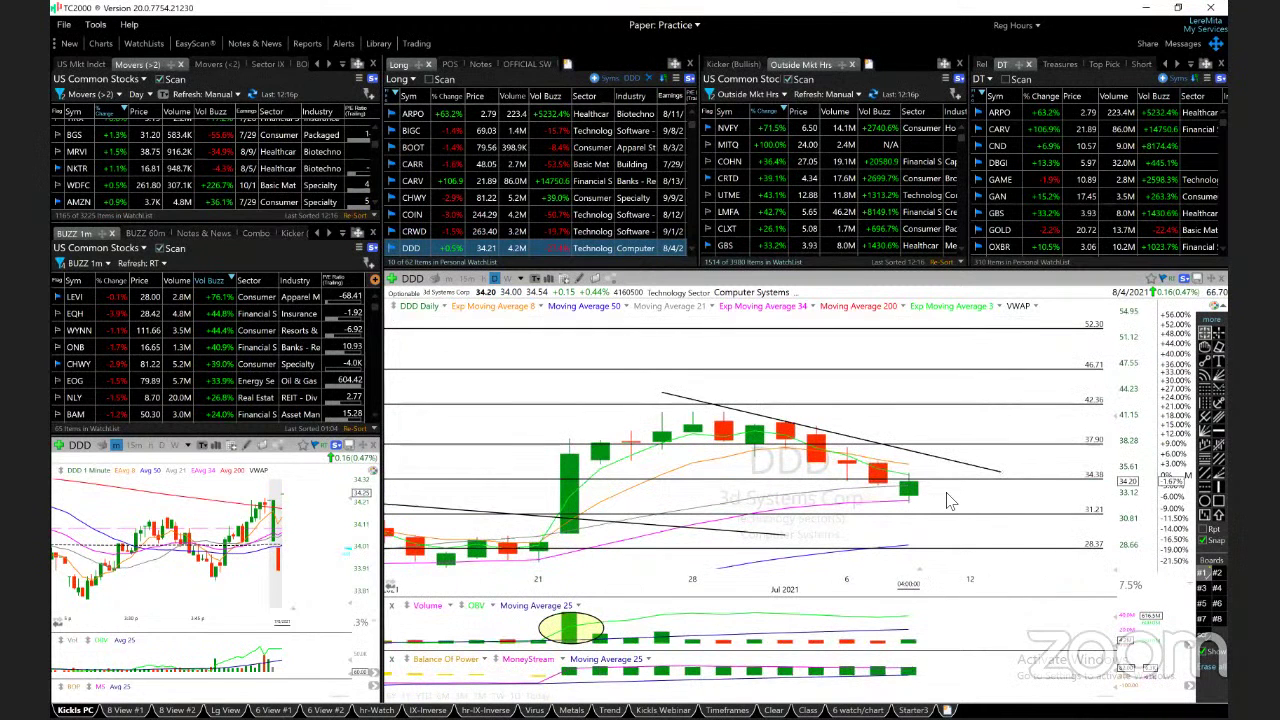
Bring up DOCU, check its 7/8/21 and 6/22/21 bars, and slightly compress its price scale.
{"action": "key", "text": "space"}
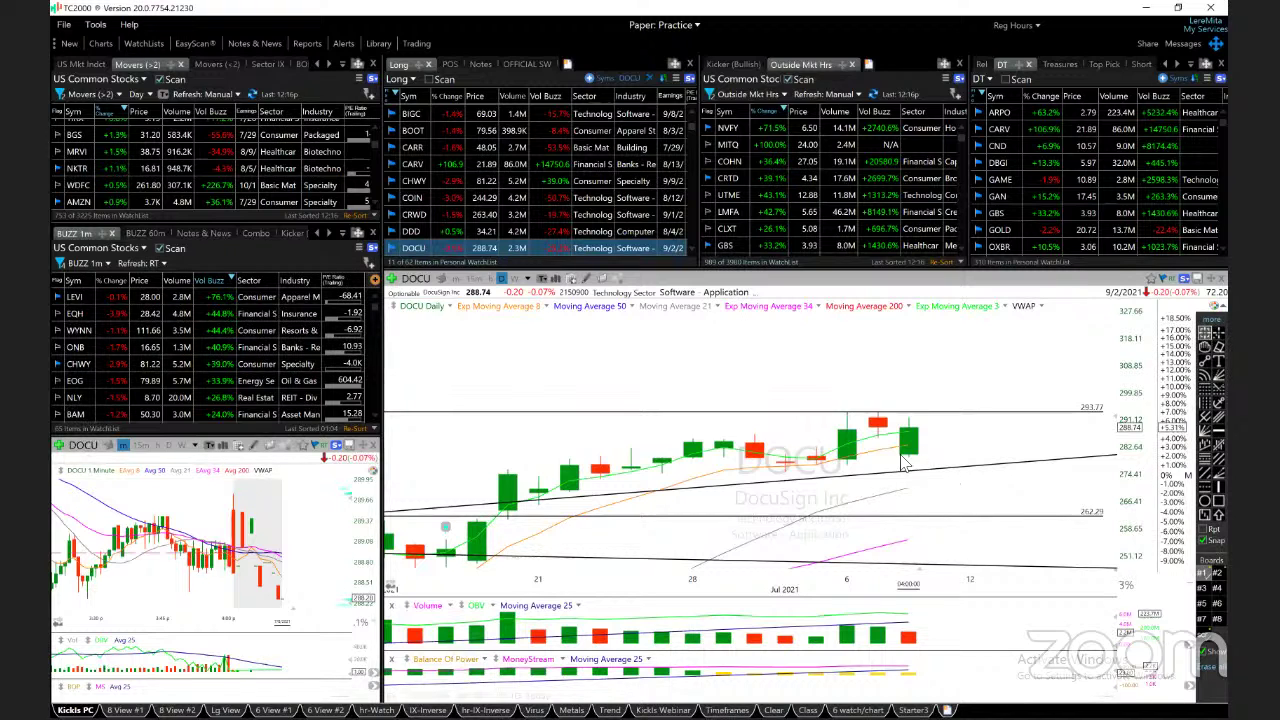
{"action": "left_click", "coordinate": [908, 456]}
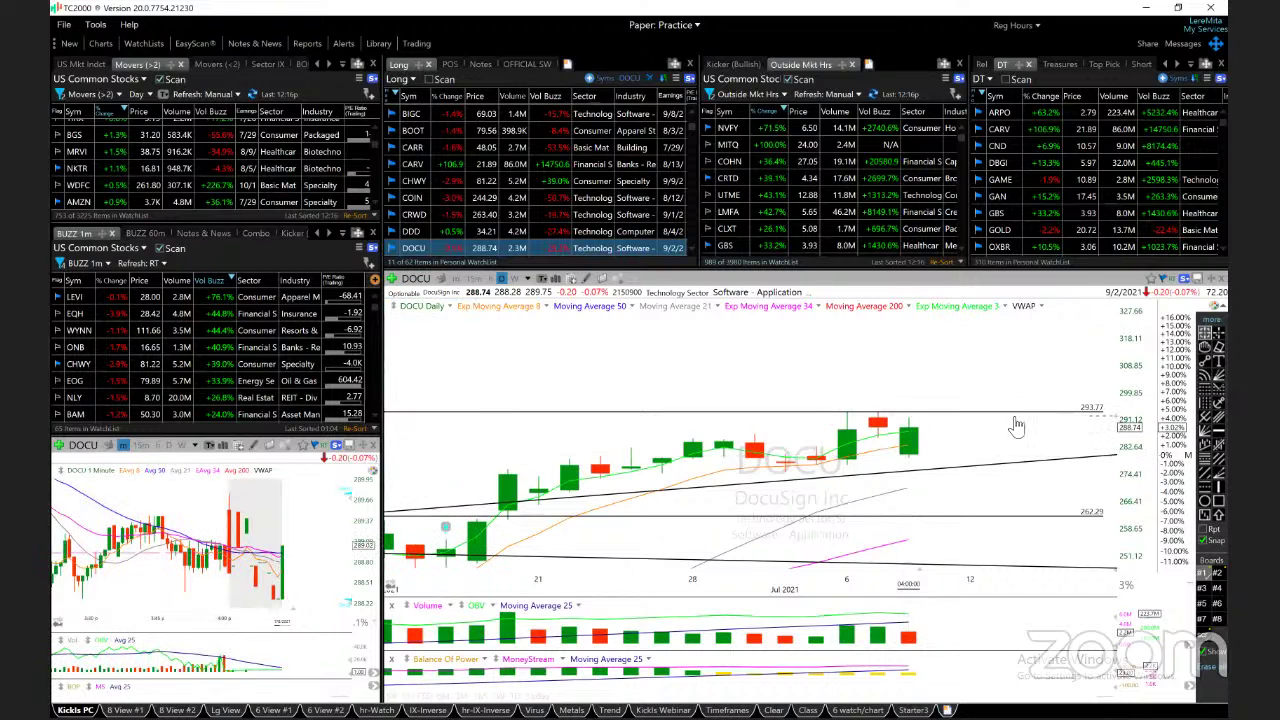
{"action": "mouse_move", "coordinate": [1112, 418]}
{"action": "left_mouse_down"}
{"action": "mouse_move", "coordinate": [1108, 452]}
{"action": "mouse_move", "coordinate": [1110, 412]}
{"action": "left_mouse_up"}
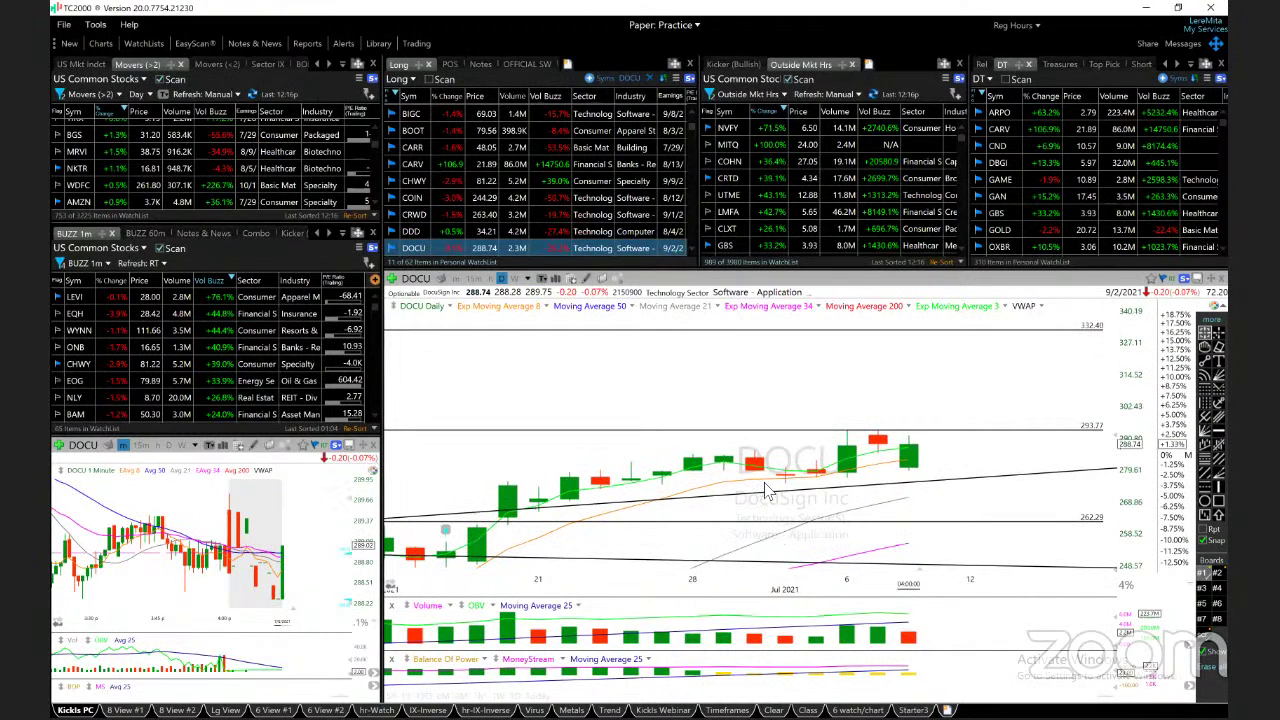
{"action": "left_click", "coordinate": [570, 491]}
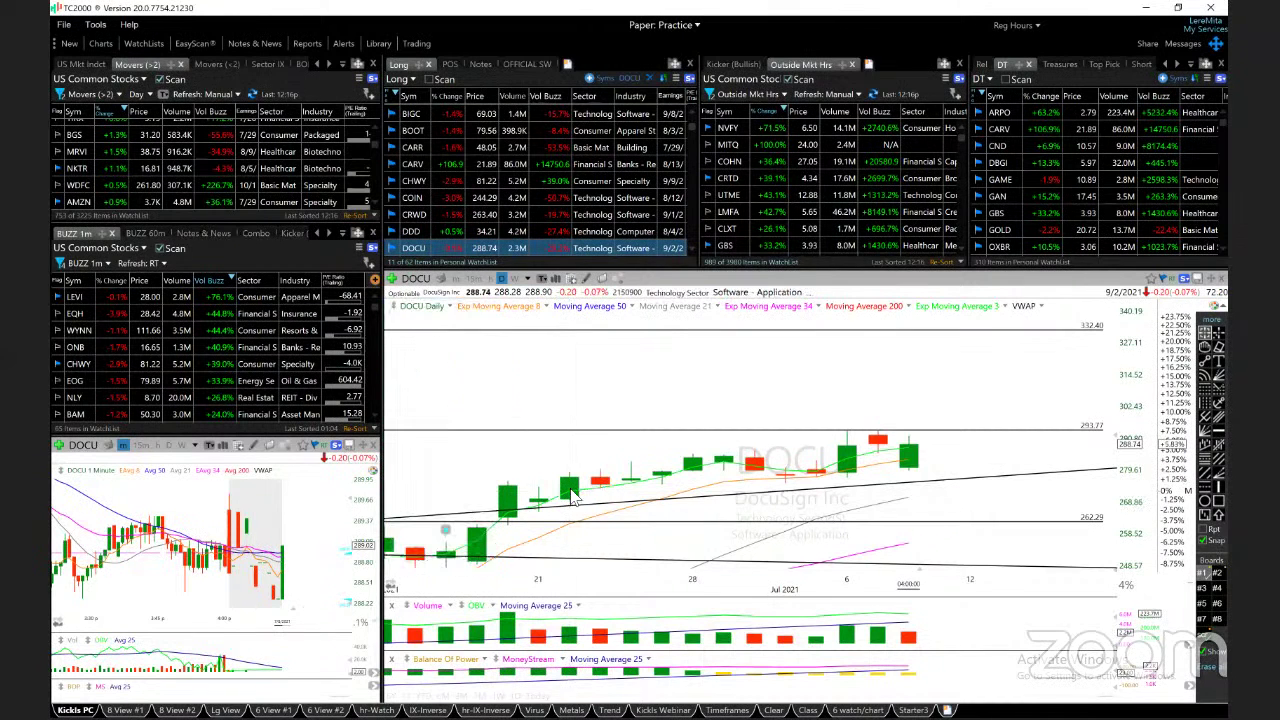
Bring up ETSY's daily chart and read the 6/28/21 and 7/8/21 bar values.
{"action": "key", "text": "Down"}
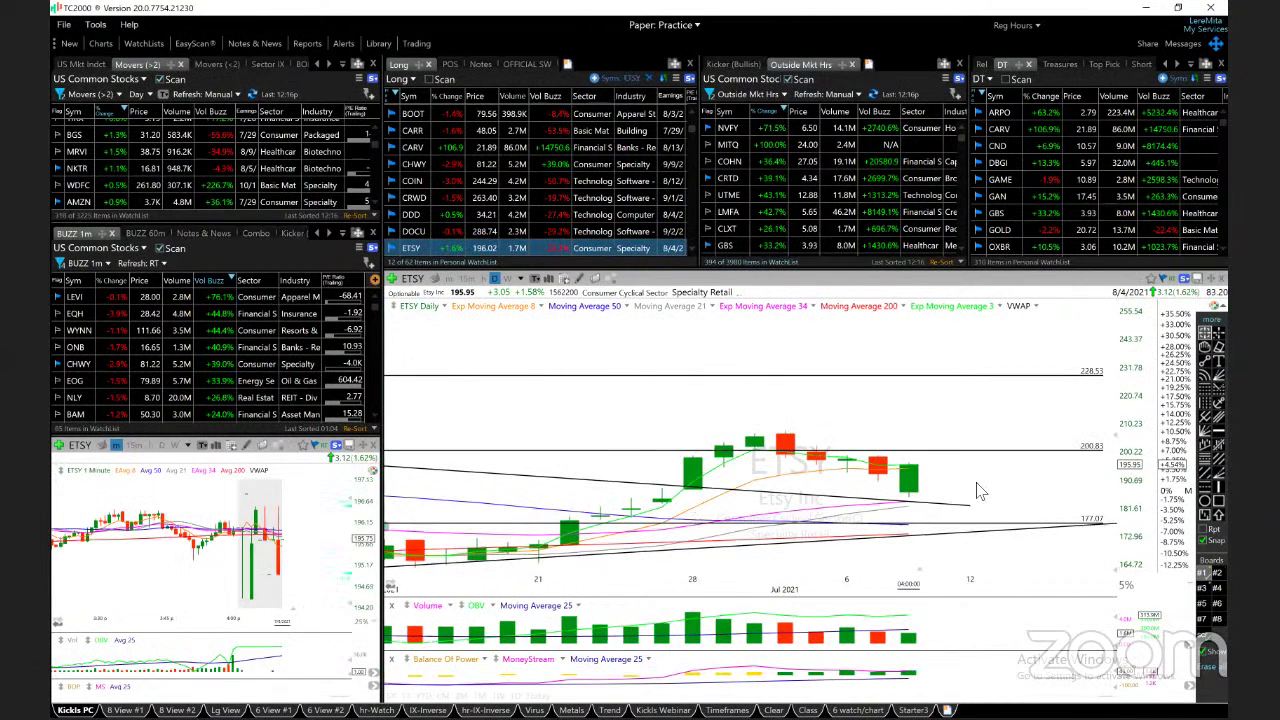
{"action": "scroll", "coordinate": [980, 491], "scroll_direction": "down", "scroll_amount": 5}
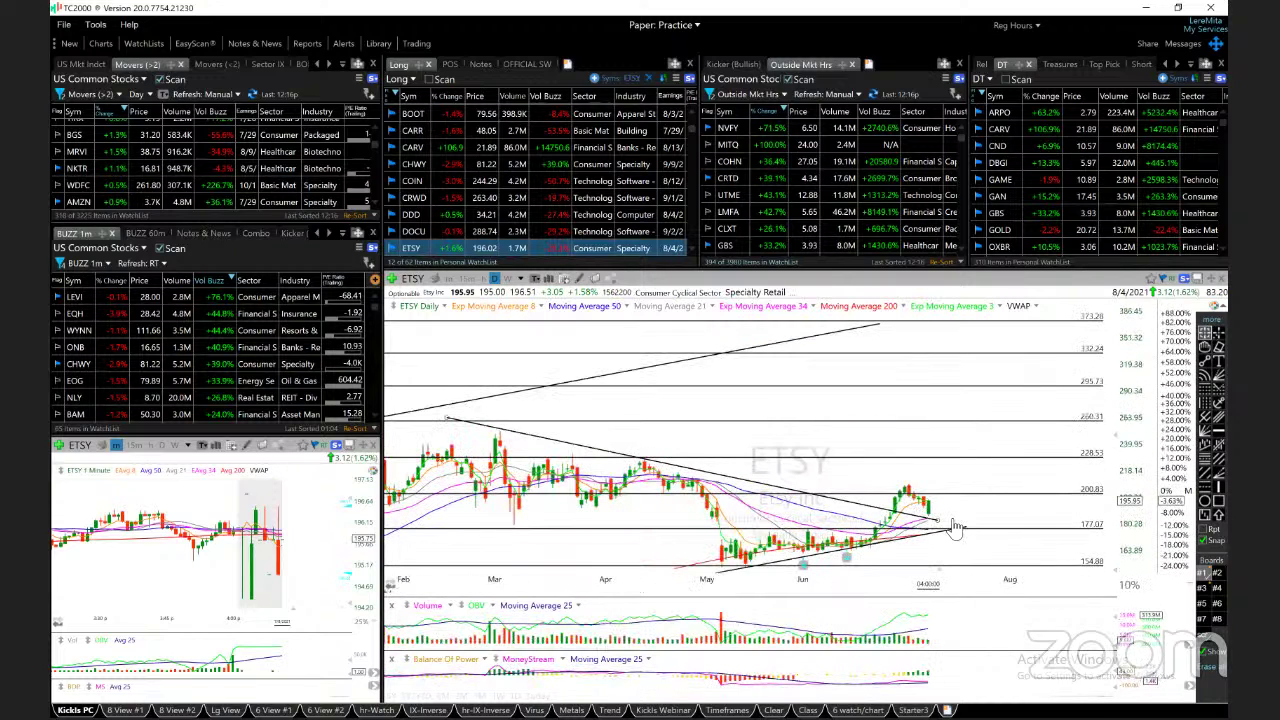
{"action": "scroll", "coordinate": [955, 527], "scroll_direction": "up", "scroll_amount": 3}
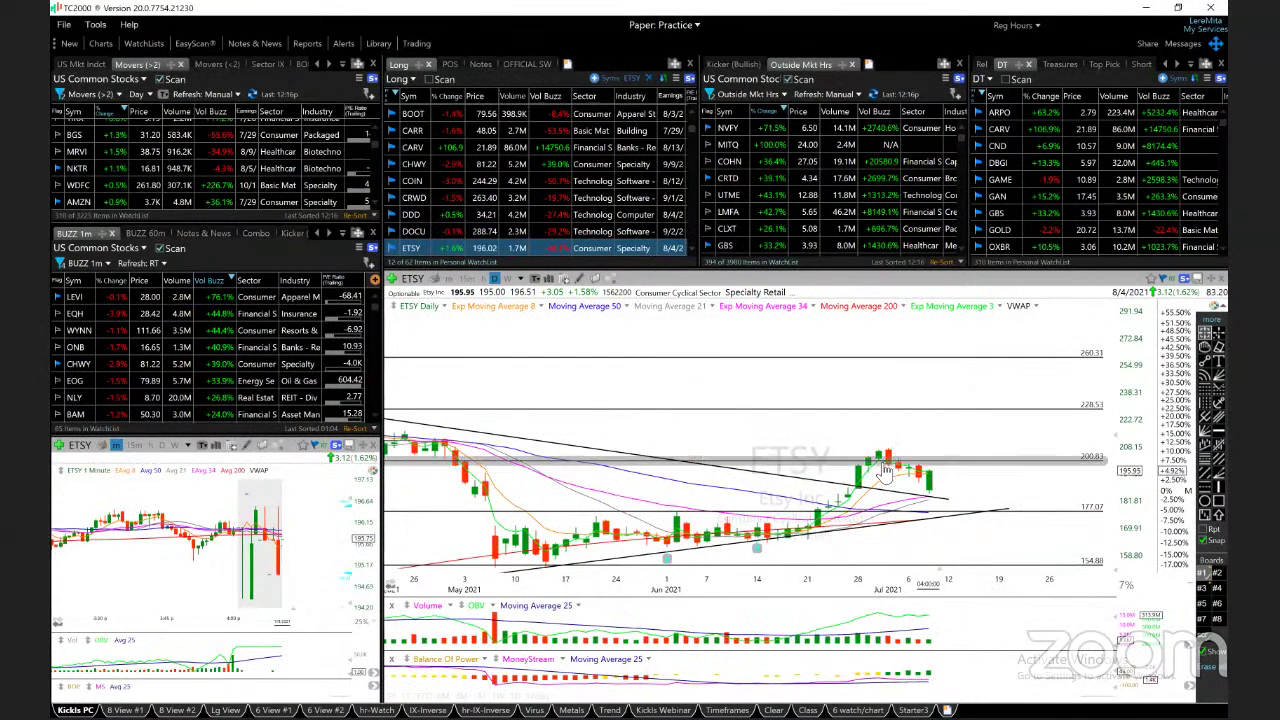
{"action": "left_click", "coordinate": [858, 482]}
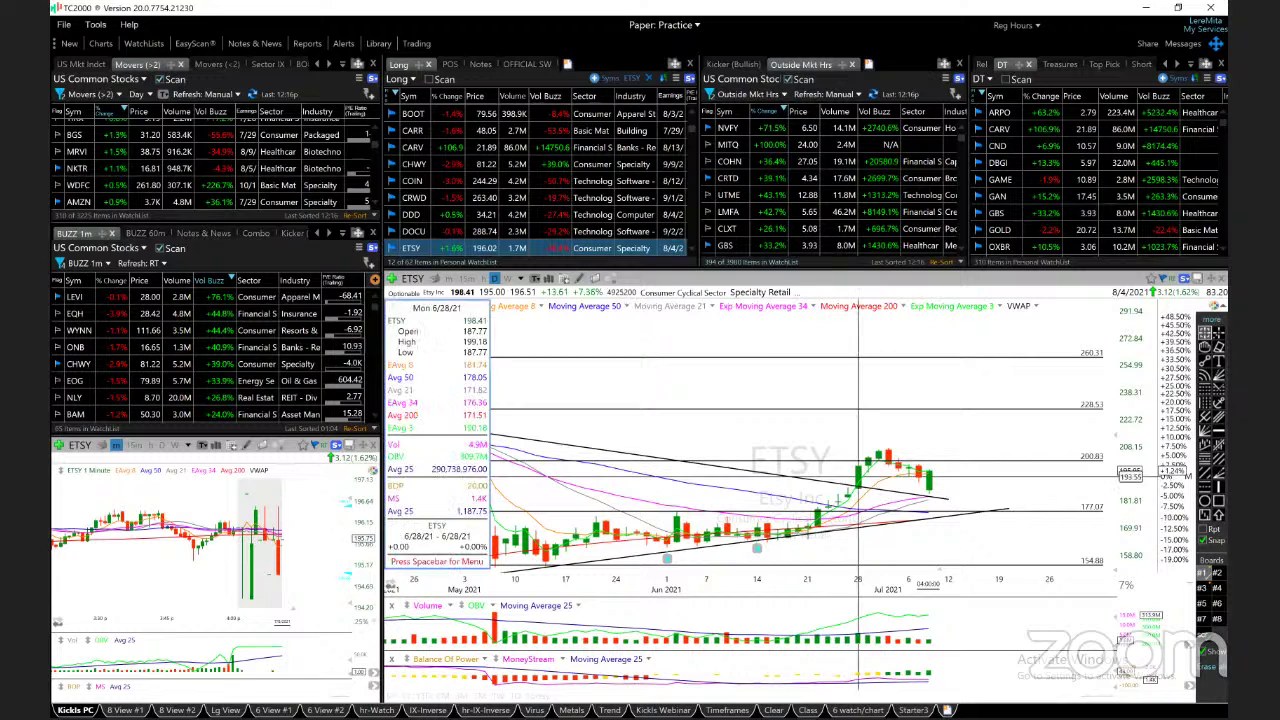
{"action": "left_click", "coordinate": [932, 498]}
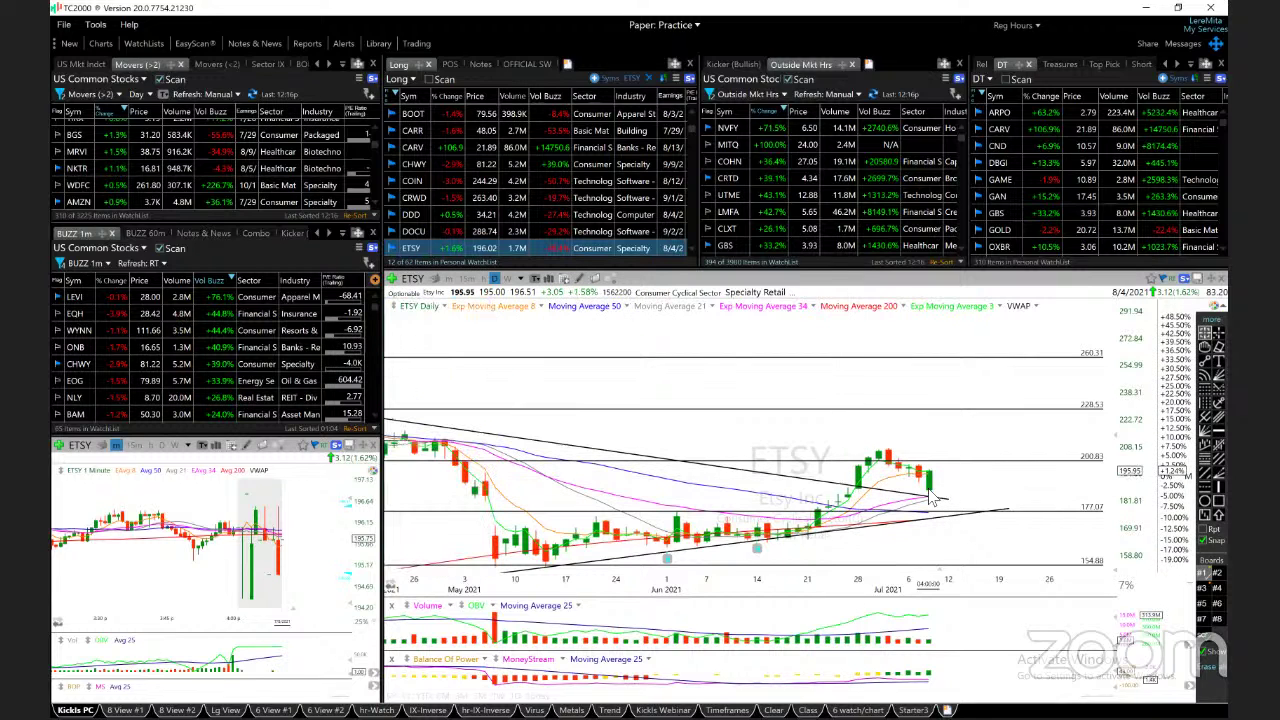
{"action": "left_click", "coordinate": [930, 495]}
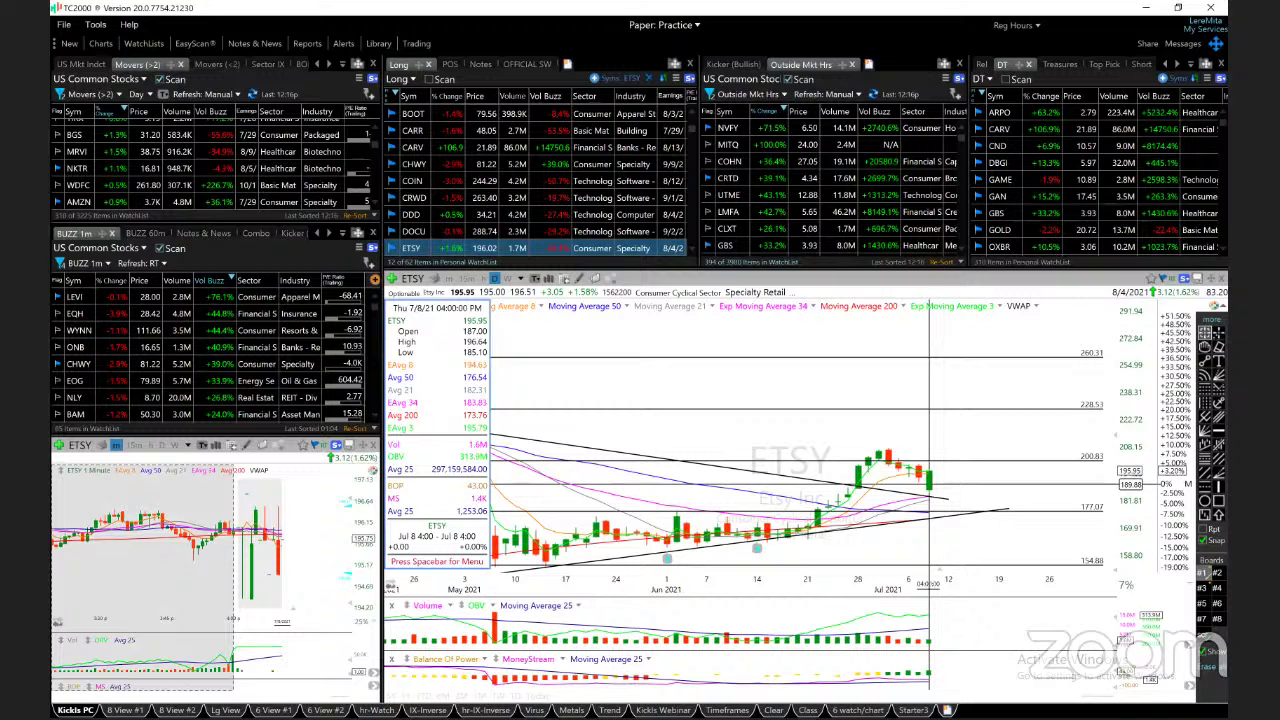
{"action": "left_click", "coordinate": [931, 497]}
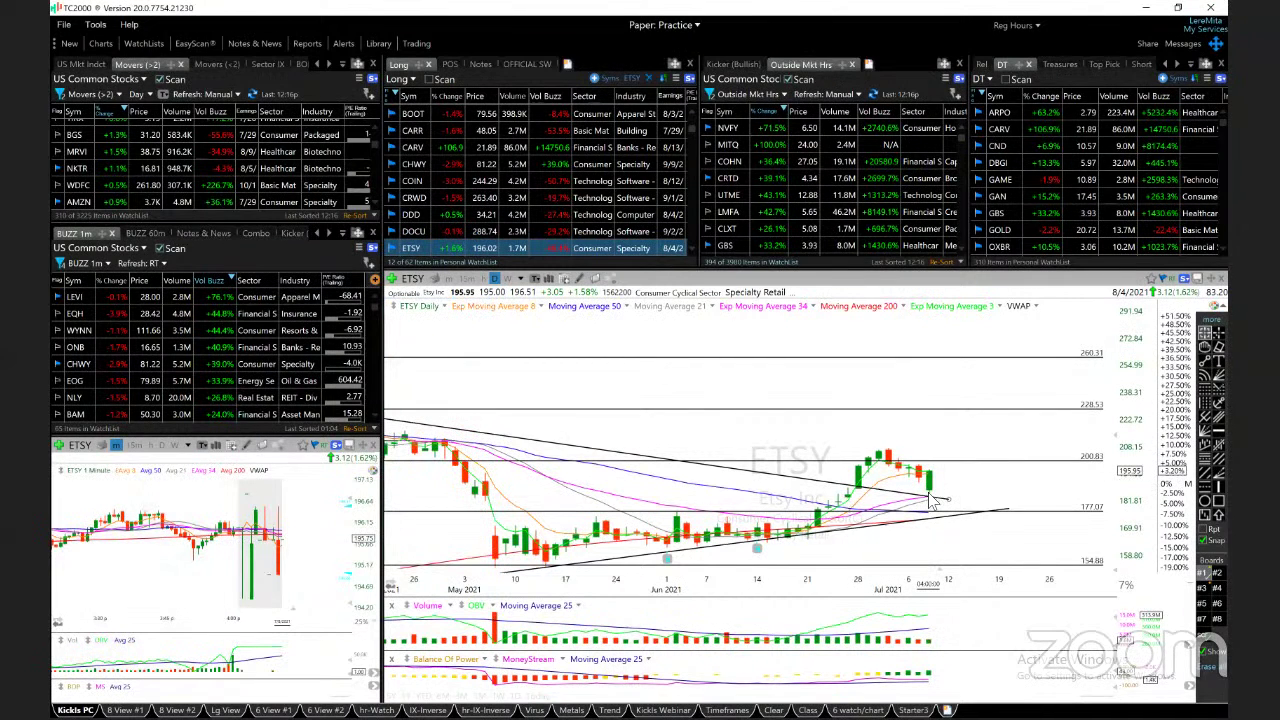
Check ETSY's 7/1/21 bar values and slightly compress its price scale.
{"action": "scroll", "coordinate": [910, 470], "scroll_direction": "up", "scroll_amount": 2}
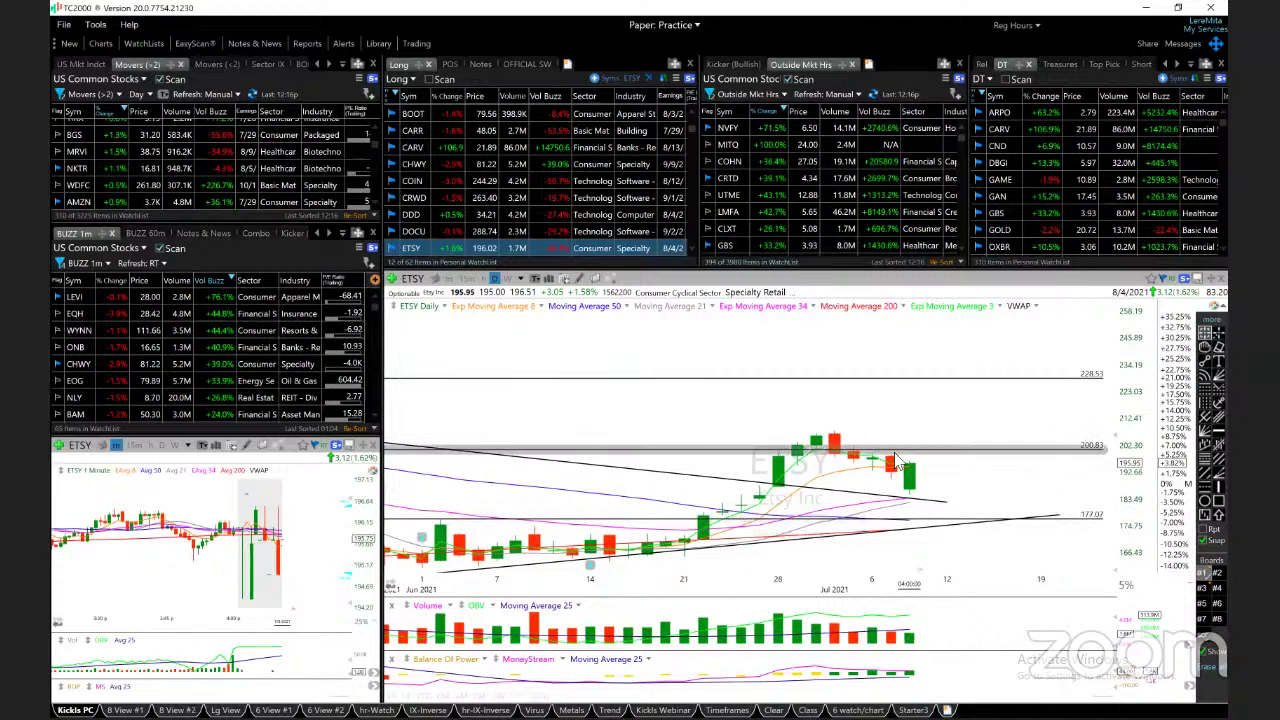
{"action": "left_click", "coordinate": [835, 467]}
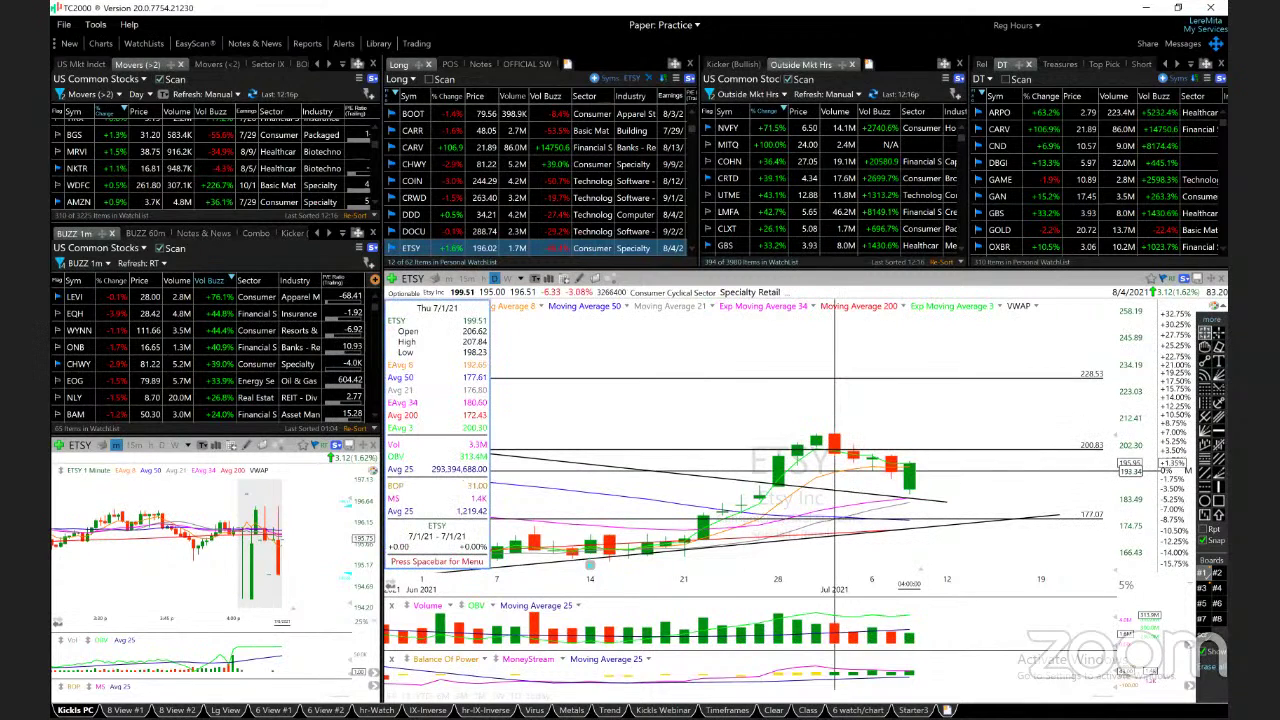
{"action": "mouse_move", "coordinate": [1110, 432]}
{"action": "left_mouse_down"}
{"action": "mouse_move", "coordinate": [1108, 462]}
{"action": "mouse_move", "coordinate": [1107, 438]}
{"action": "left_mouse_up"}
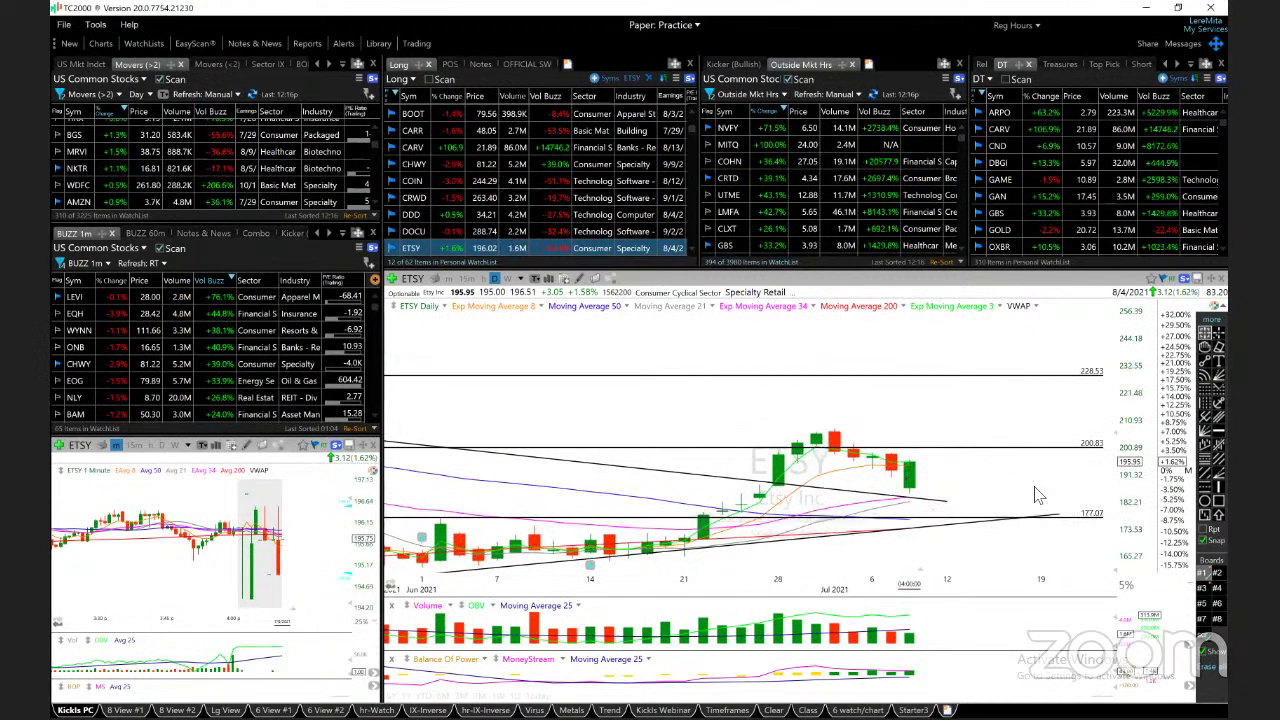
Advance to FSLR and zoom its daily chart to show its stacked levels.
{"action": "key", "text": "Down"}
{"action": "scroll", "coordinate": [910, 497], "scroll_direction": "up", "scroll_amount": 2}
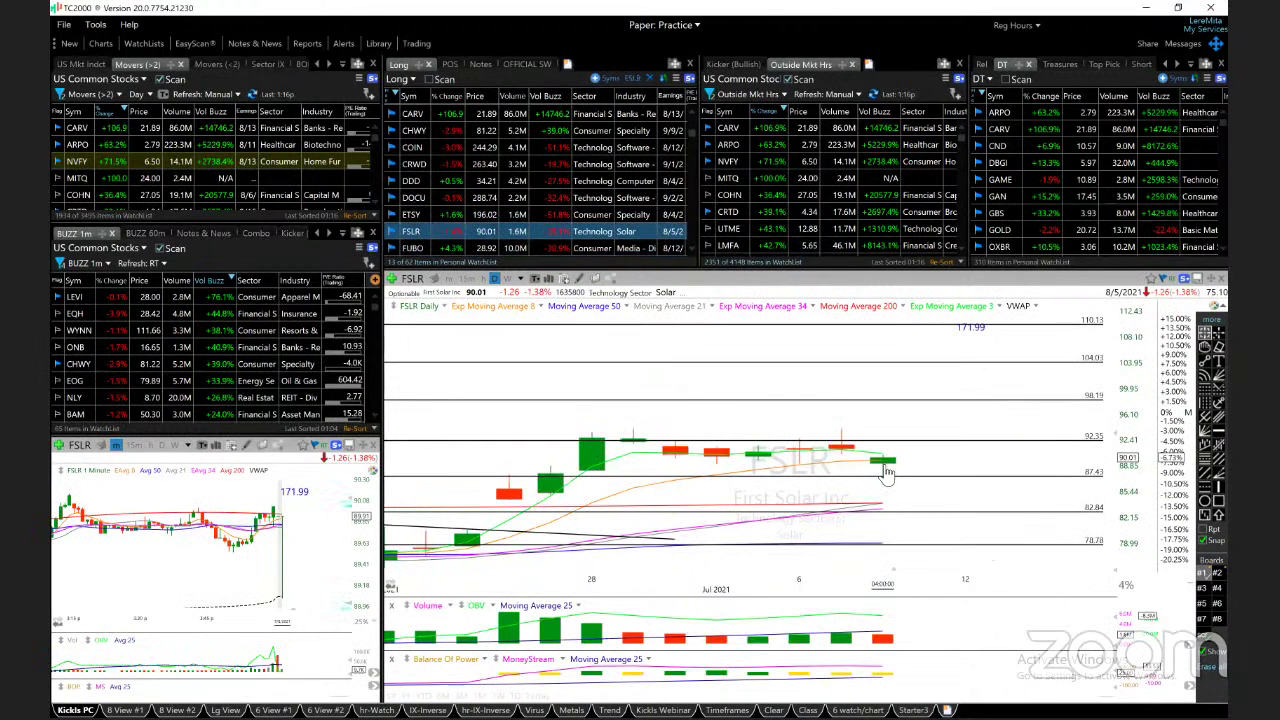
Bring up FUBO's daily chart, zoom through it, and check the 7/7/21 bar's values.
{"action": "key", "text": "space"}
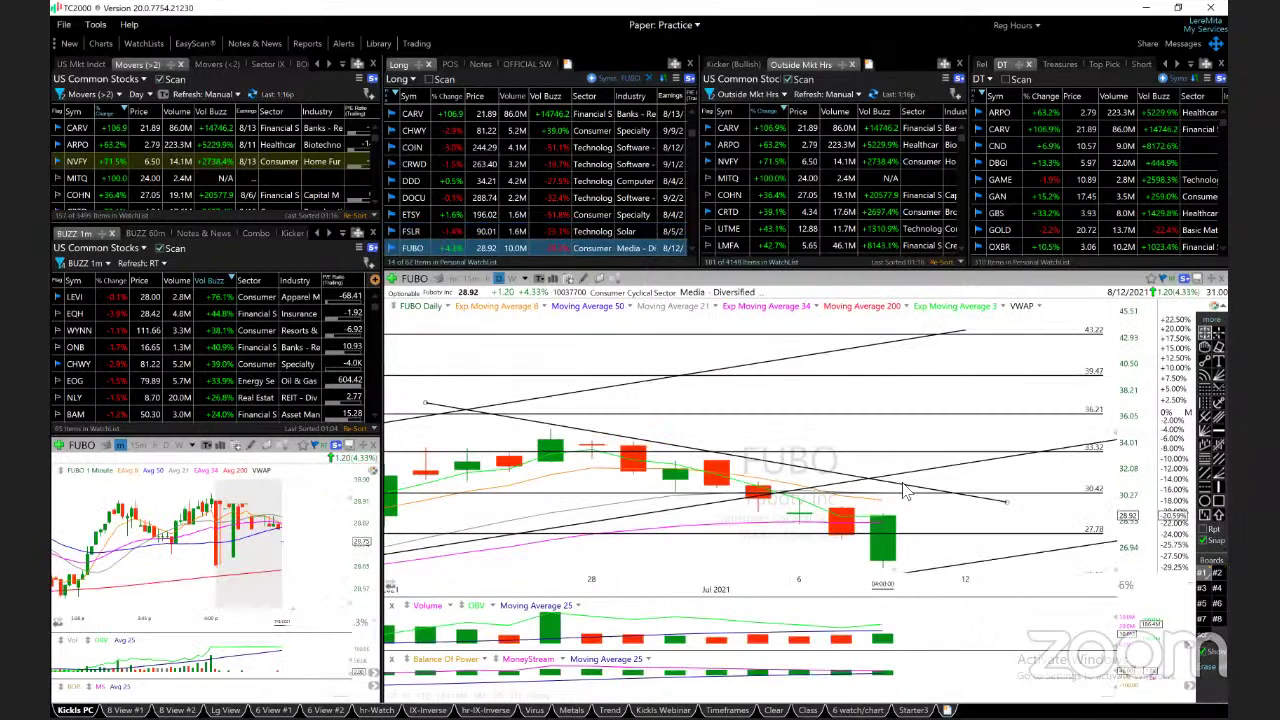
{"action": "scroll", "coordinate": [1045, 487], "scroll_direction": "down", "scroll_amount": 3}
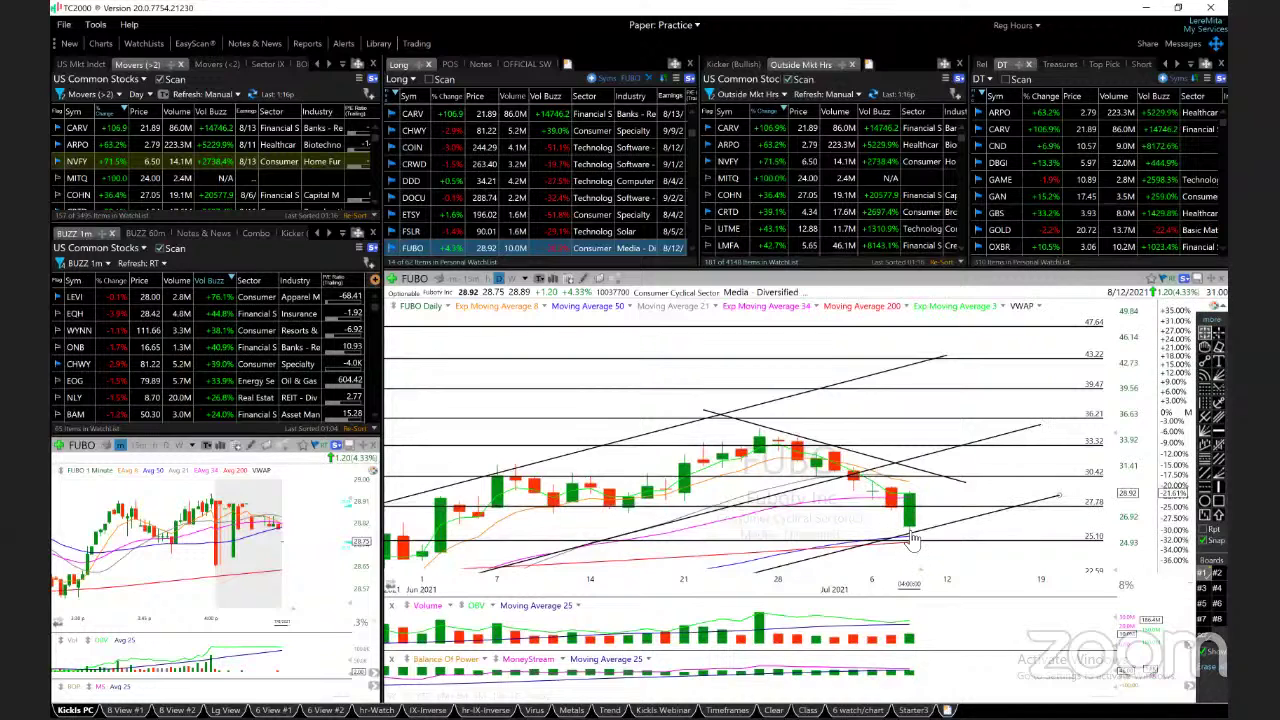
{"action": "scroll", "coordinate": [918, 545], "scroll_direction": "up", "scroll_amount": 2}
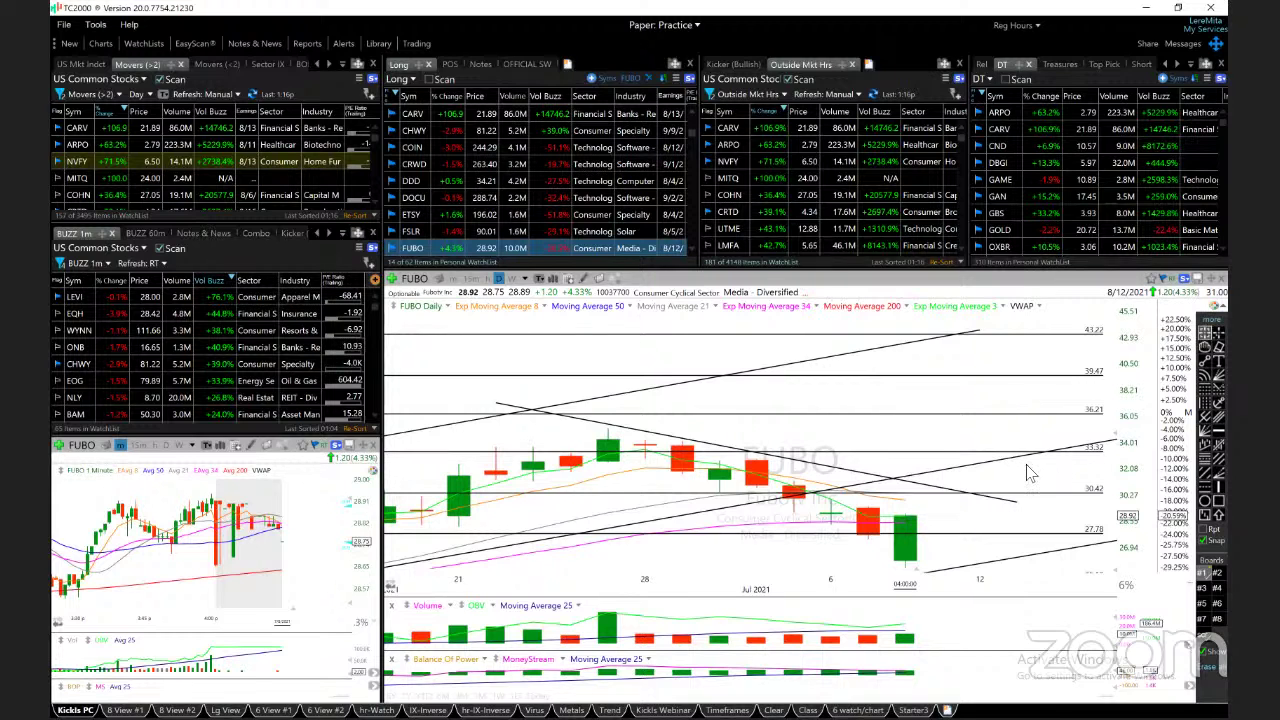
{"action": "scroll", "coordinate": [1026, 464], "scroll_direction": "down", "scroll_amount": 3}
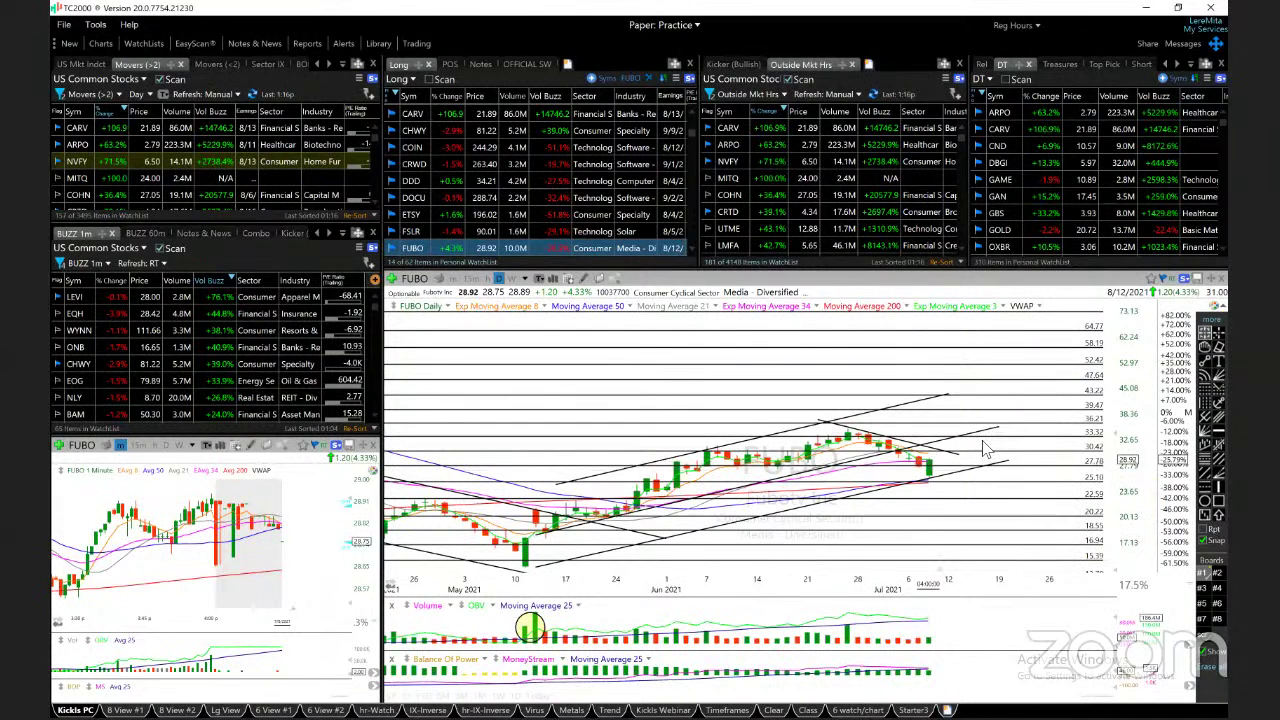
{"action": "scroll", "coordinate": [985, 449], "scroll_direction": "up", "scroll_amount": 2}
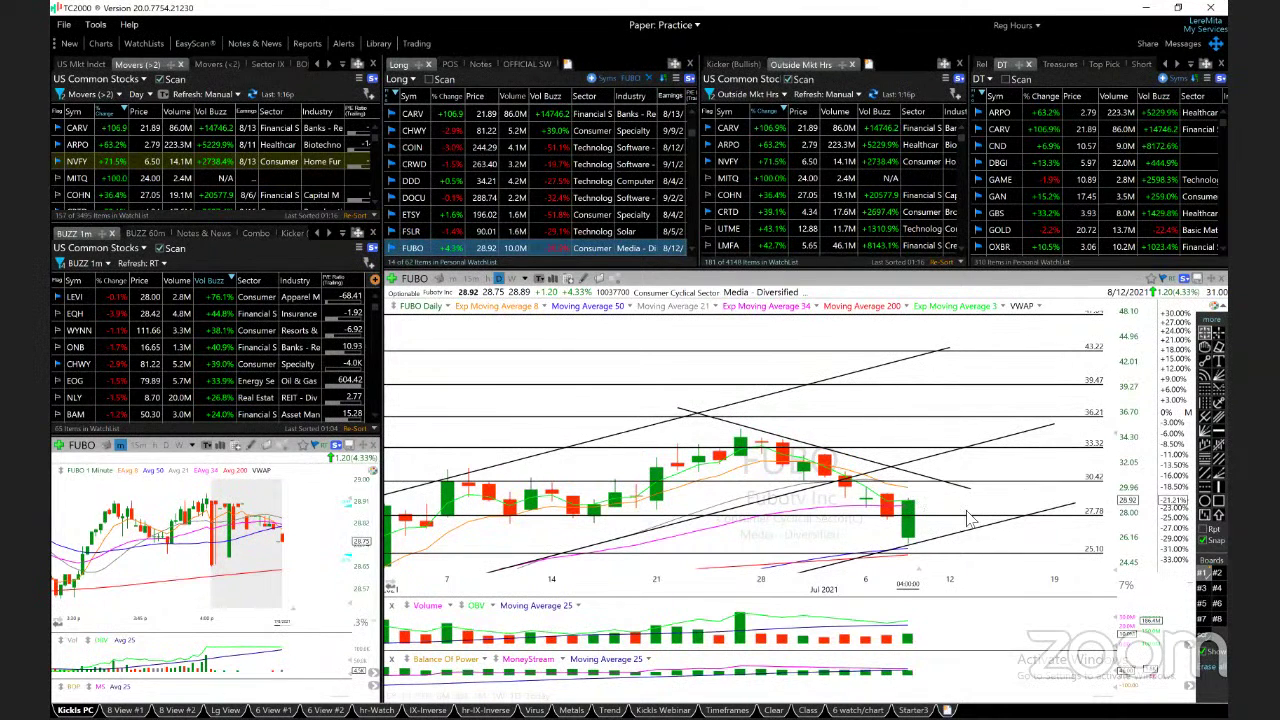
{"action": "left_click", "coordinate": [887, 499]}
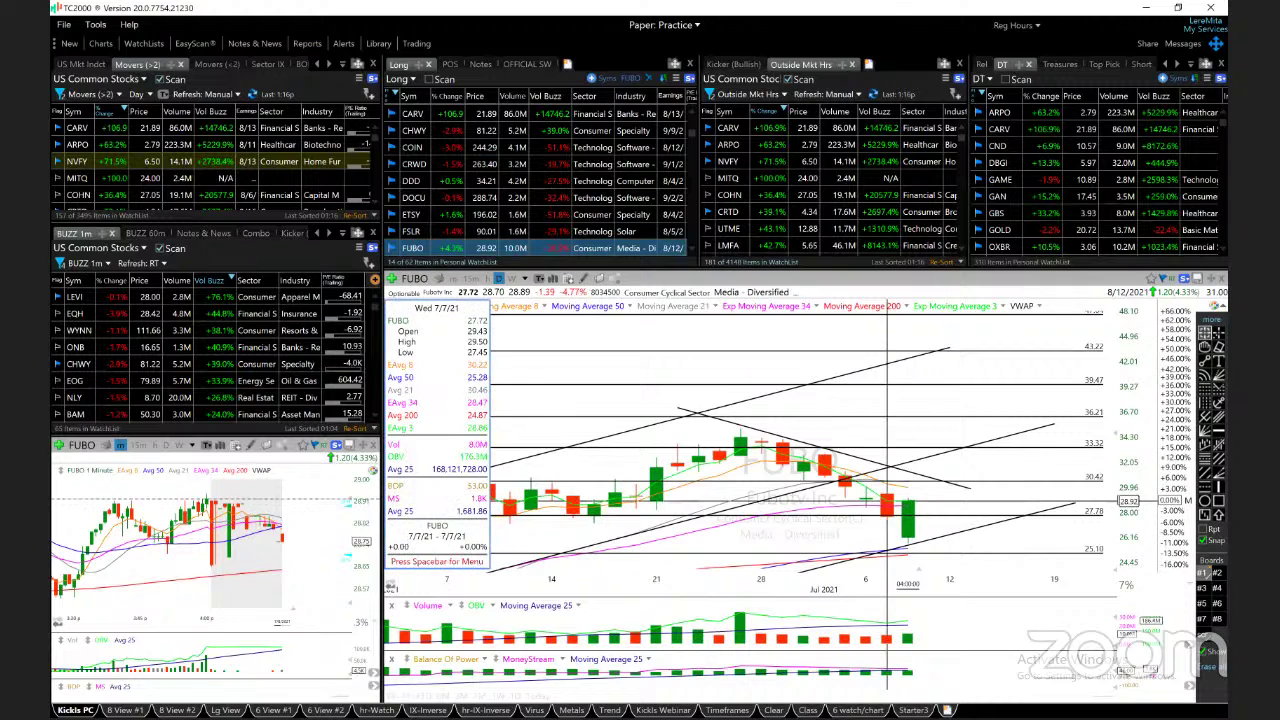
{"action": "left_click", "coordinate": [897, 517]}
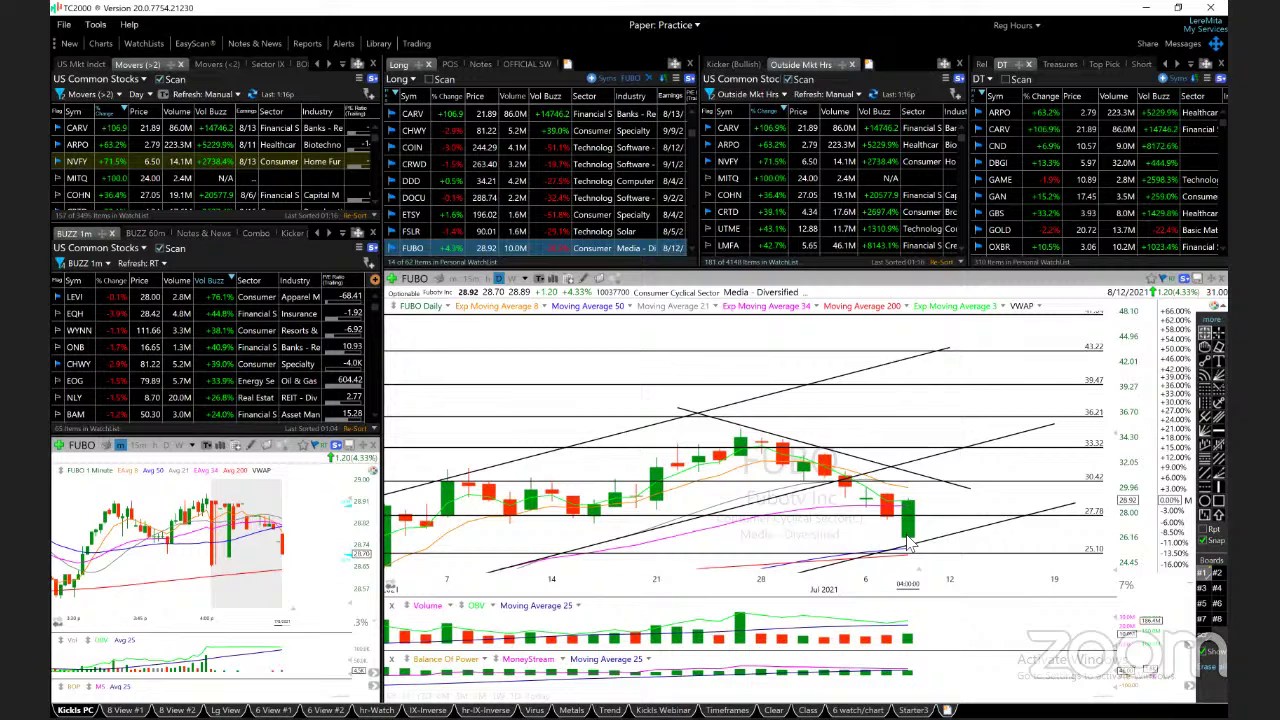
Advance to GAN and review today's 1-minute intraday chart, reading a morning bar.
{"action": "key", "text": "Down"}
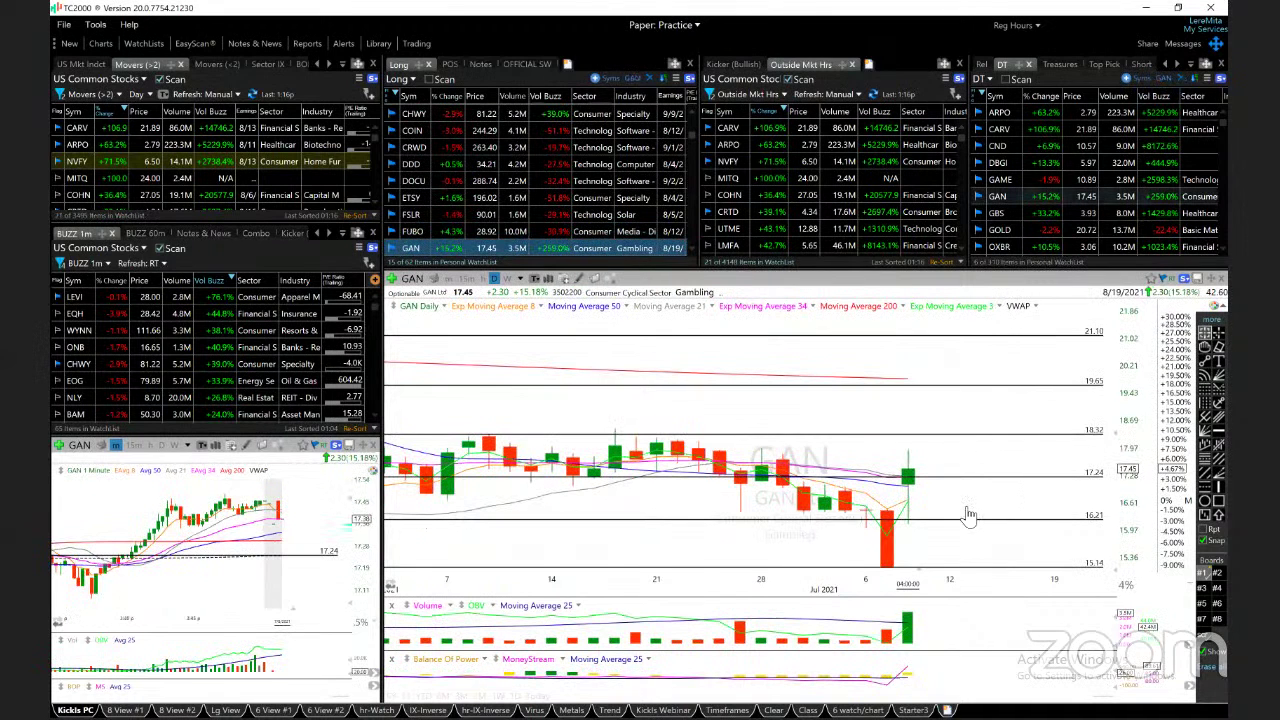
{"action": "left_click", "coordinate": [537, 695]}
{"action": "scroll", "coordinate": [556, 540], "scroll_direction": "down", "scroll_amount": 2}
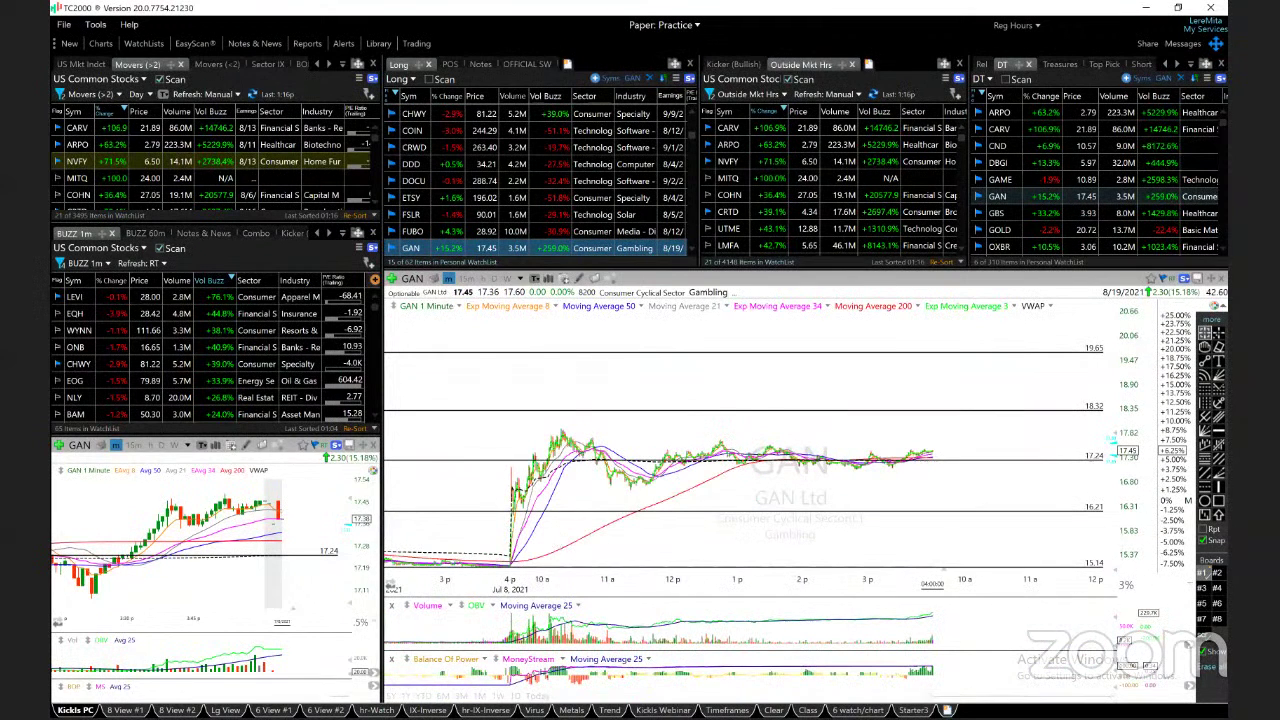
{"action": "scroll", "coordinate": [796, 518], "scroll_direction": "up", "scroll_amount": 3}
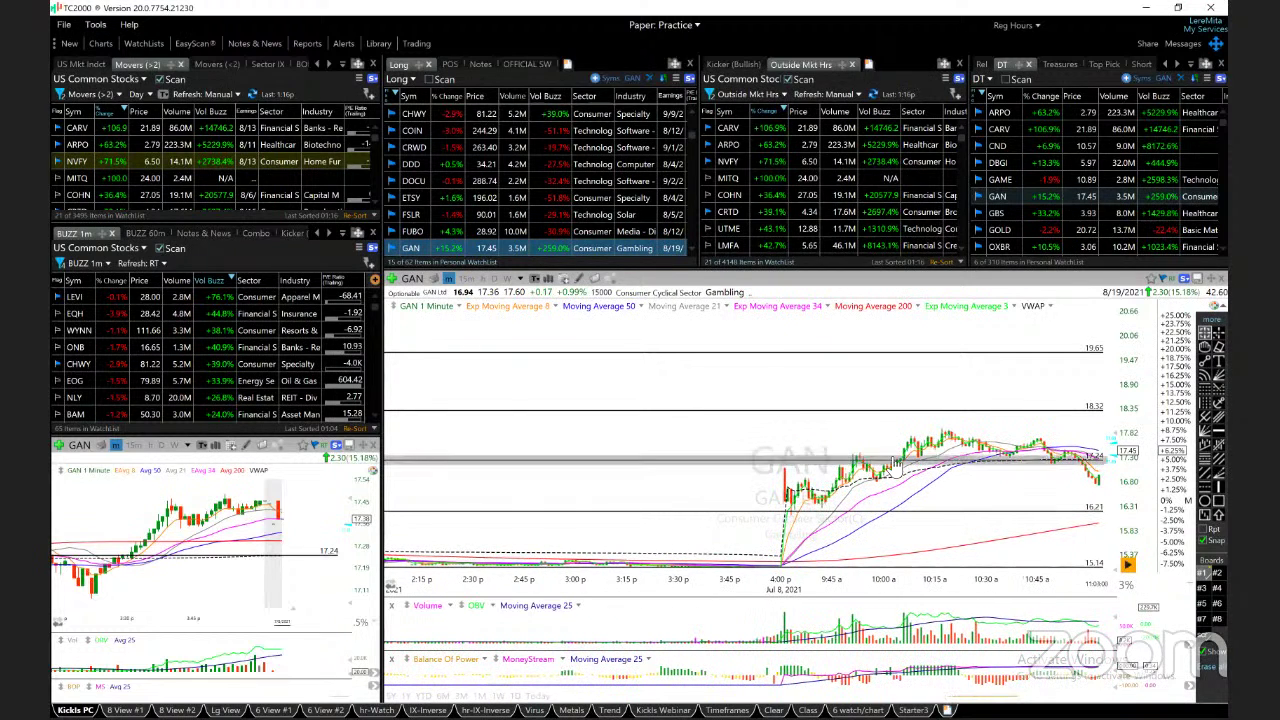
{"action": "left_click", "coordinate": [942, 443]}
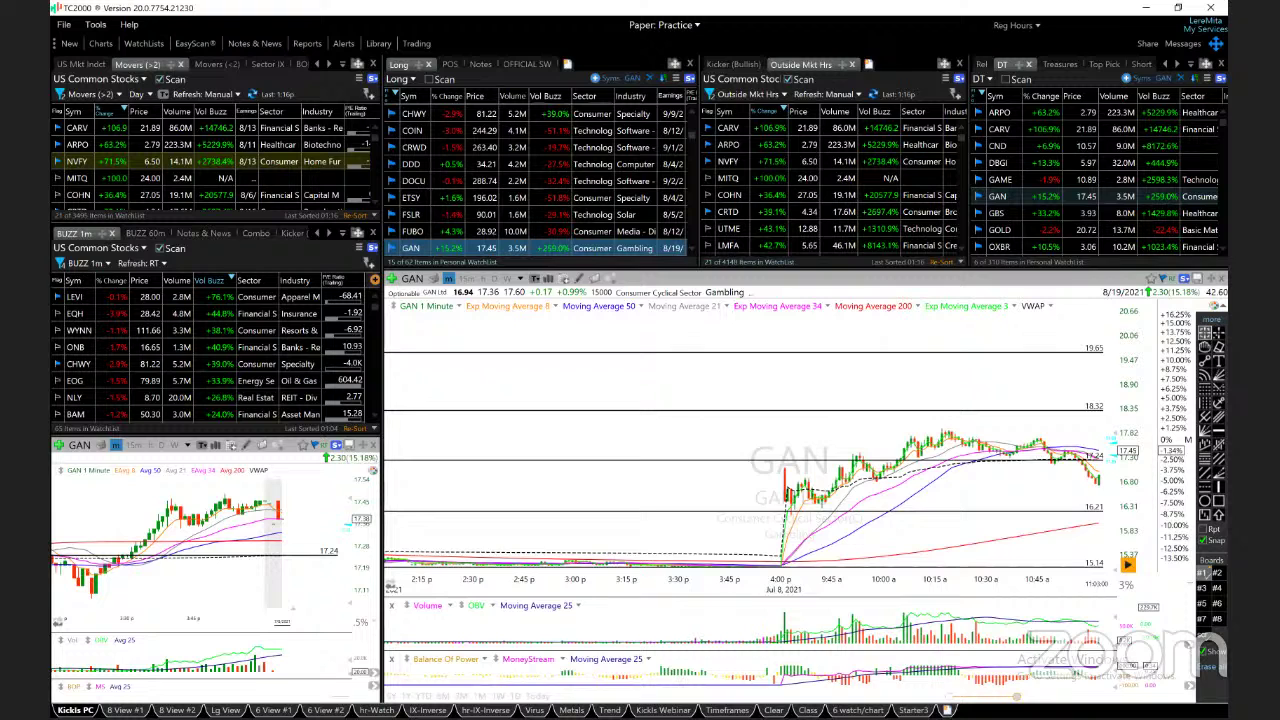
{"action": "scroll", "coordinate": [730, 540], "scroll_direction": "down", "scroll_amount": 5}
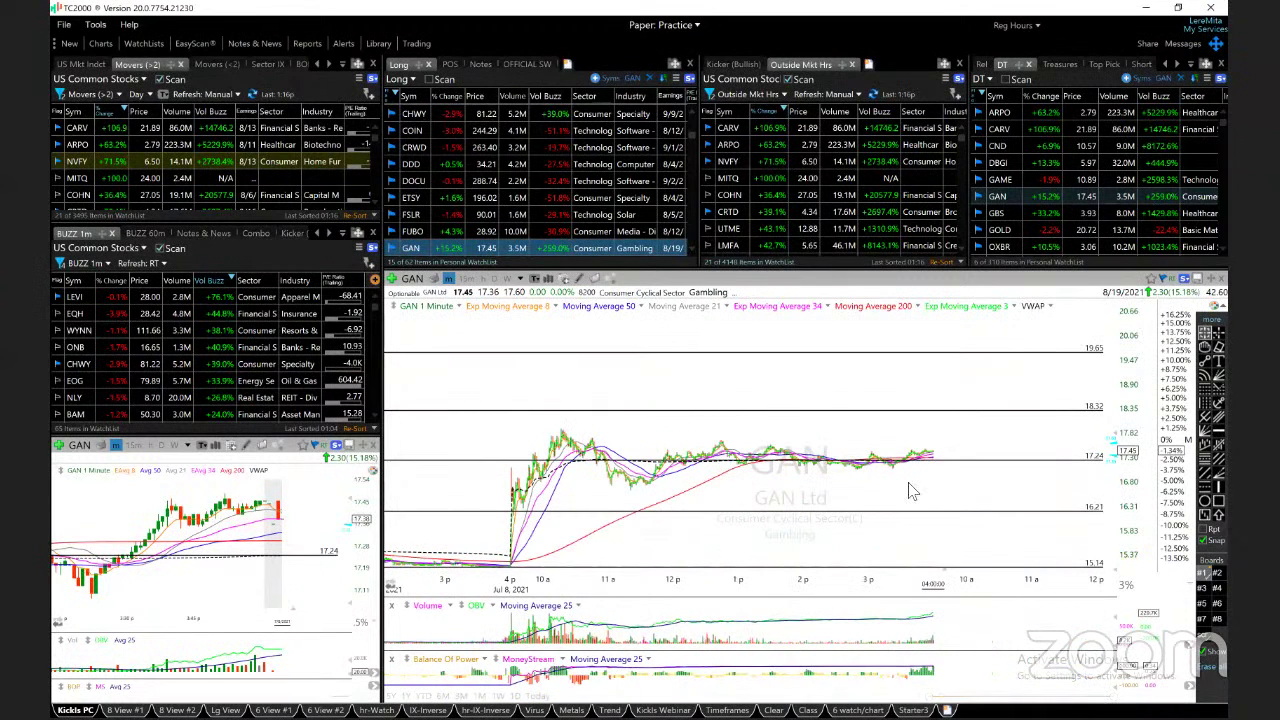
Switch GAN back to daily bars and widen the price range to show 15.14–22.52 levels.
{"action": "key", "text": "d"}
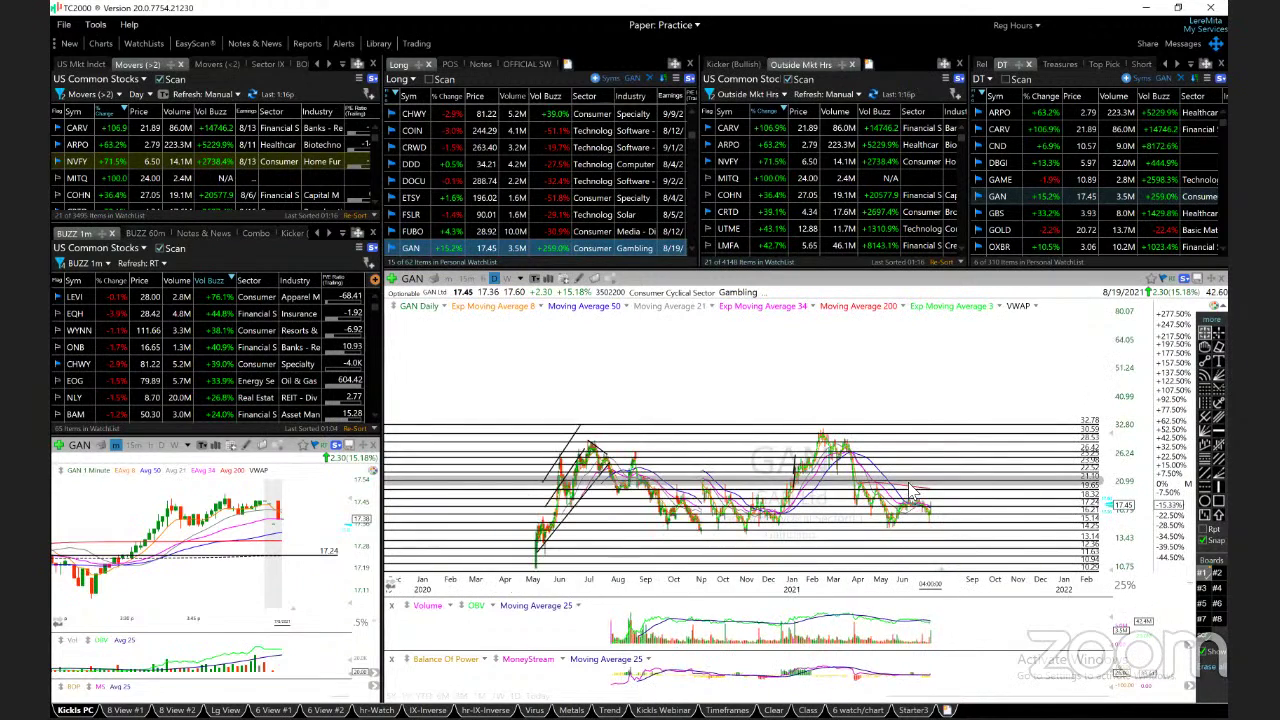
{"action": "scroll", "coordinate": [910, 490], "scroll_direction": "up", "scroll_amount": 3}
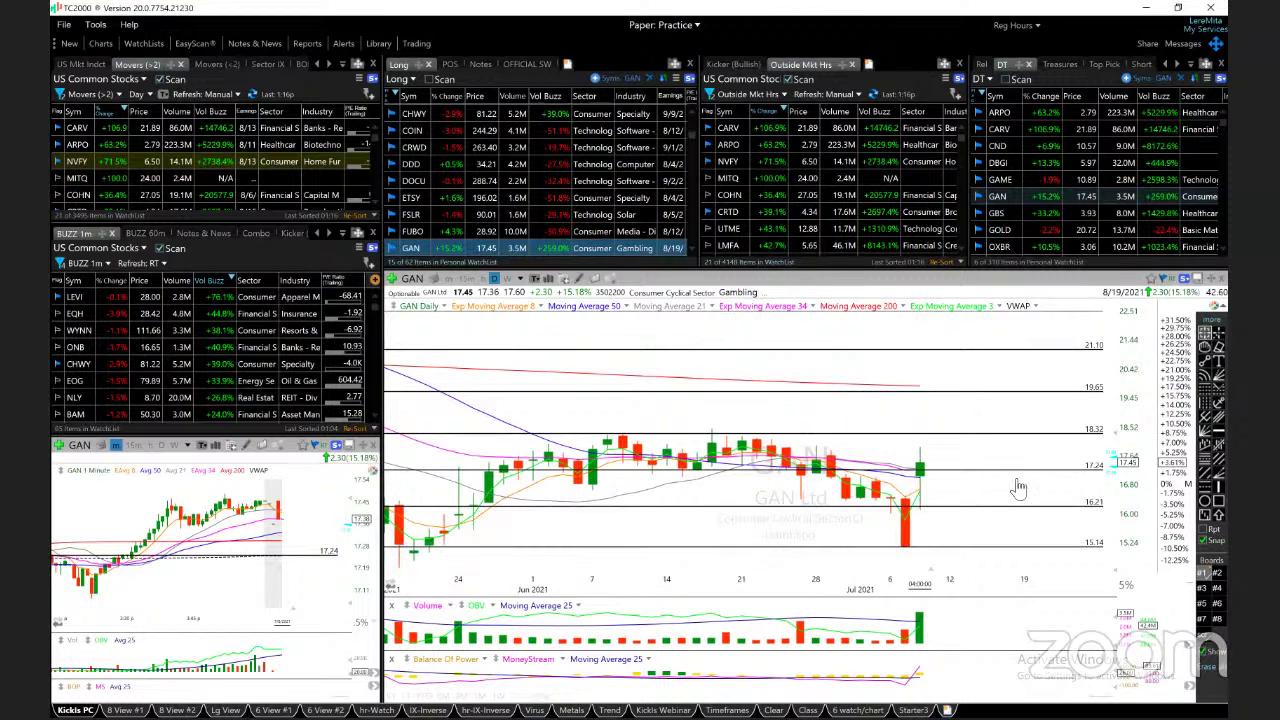
{"action": "left_click_drag", "start_coordinate": [1112, 437], "coordinate": [1112, 441]}
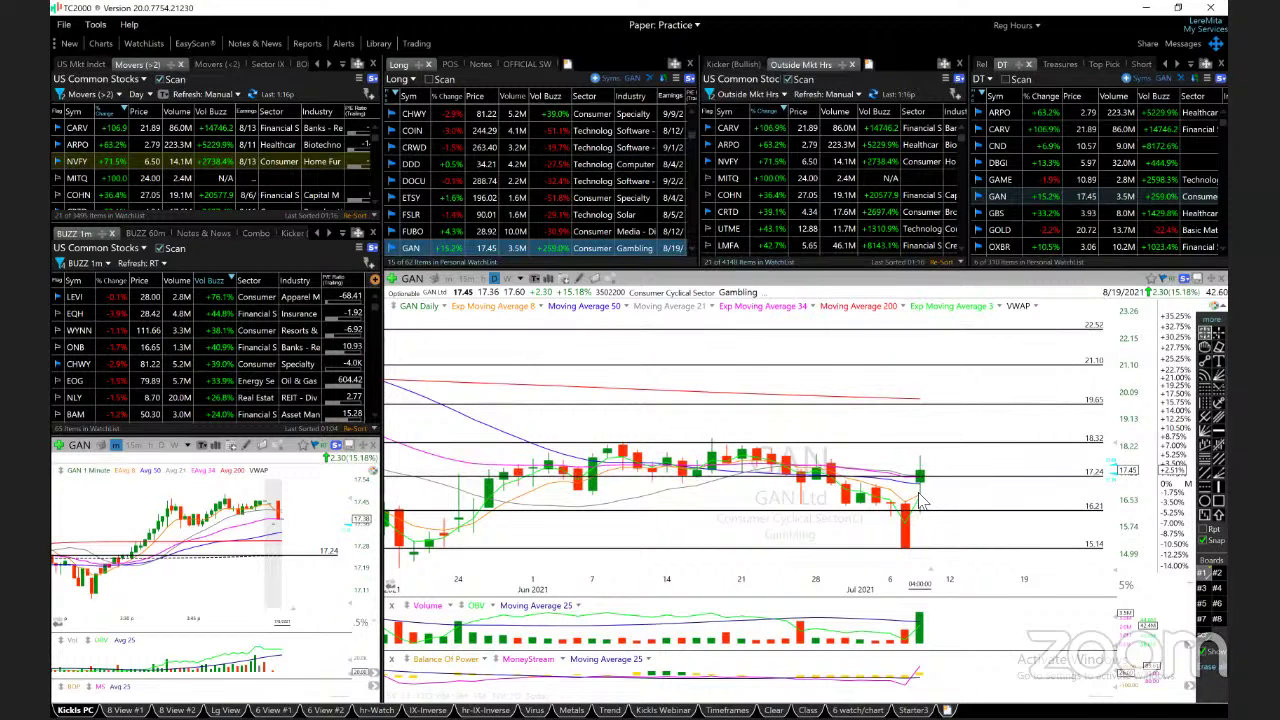
Advance to GLOP, zoom in, and read the Jul 6, Jul 7 and Jul 8 candle values.
{"action": "key", "text": "space"}
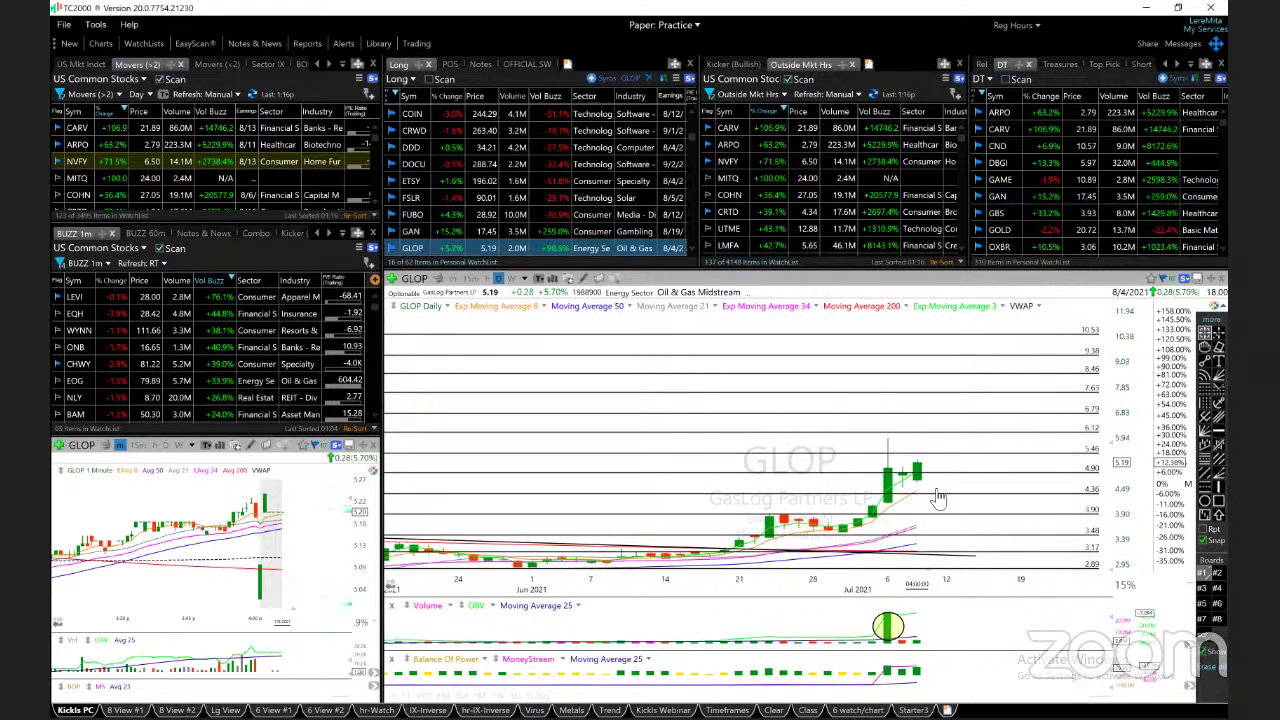
{"action": "scroll", "coordinate": [920, 497], "scroll_direction": "up", "scroll_amount": 3}
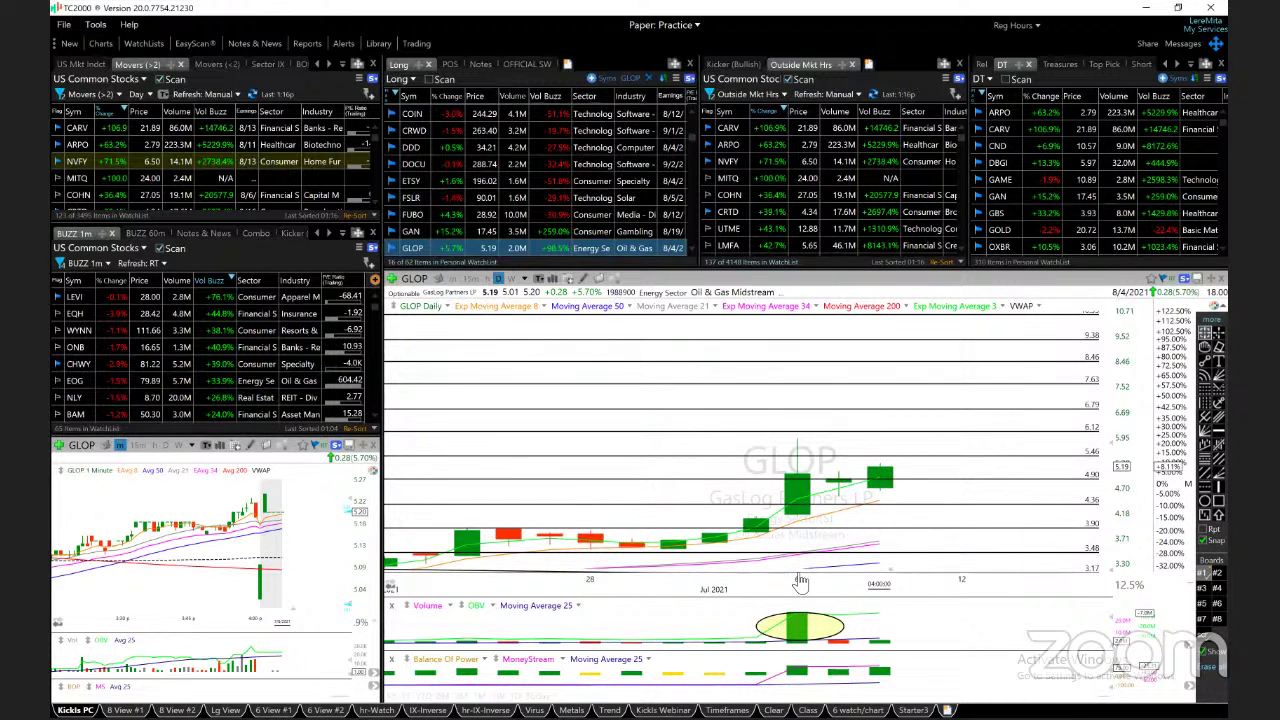
{"action": "left_click", "coordinate": [797, 627]}
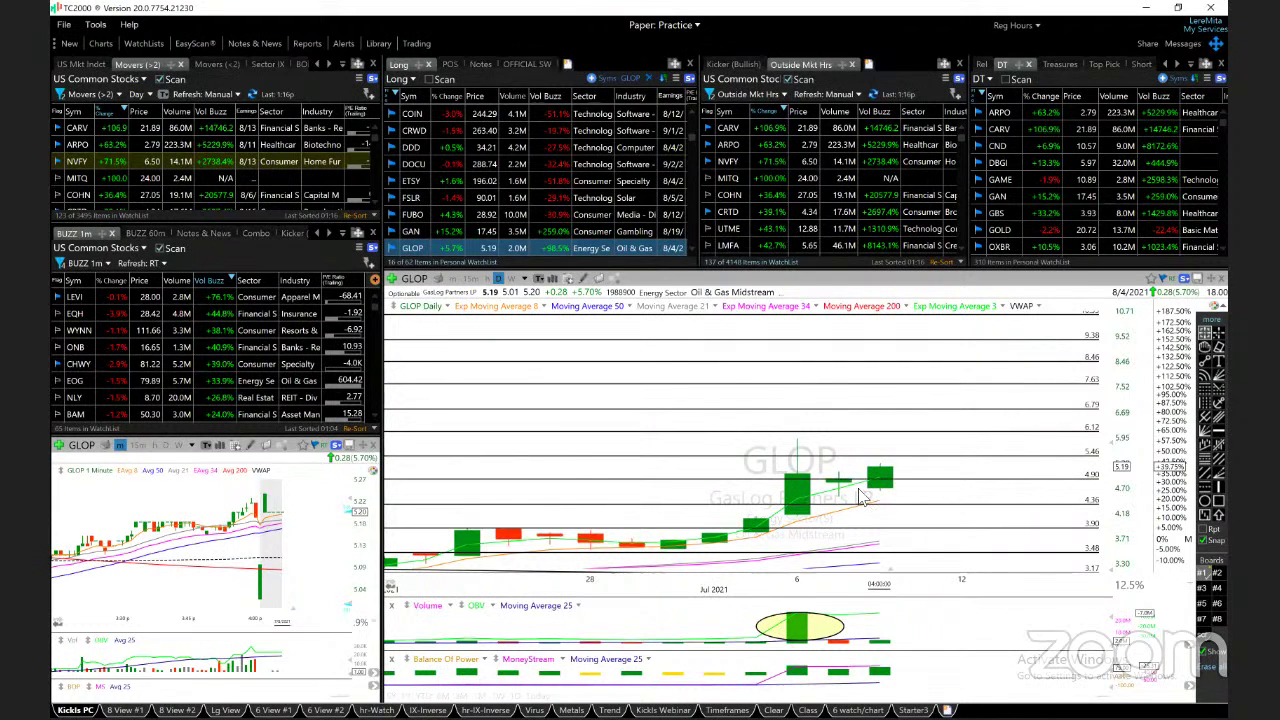
{"action": "left_click", "coordinate": [797, 500]}
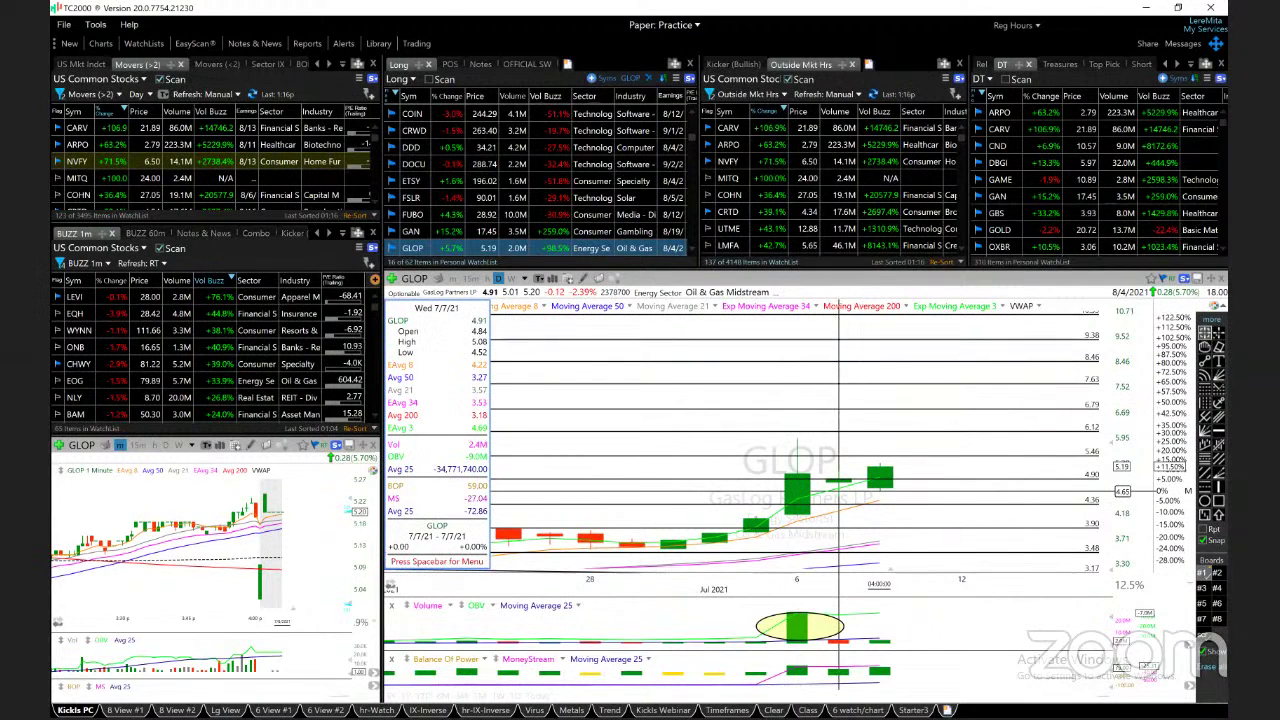
{"action": "left_click_drag", "start_coordinate": [838, 491], "coordinate": [866, 474]}
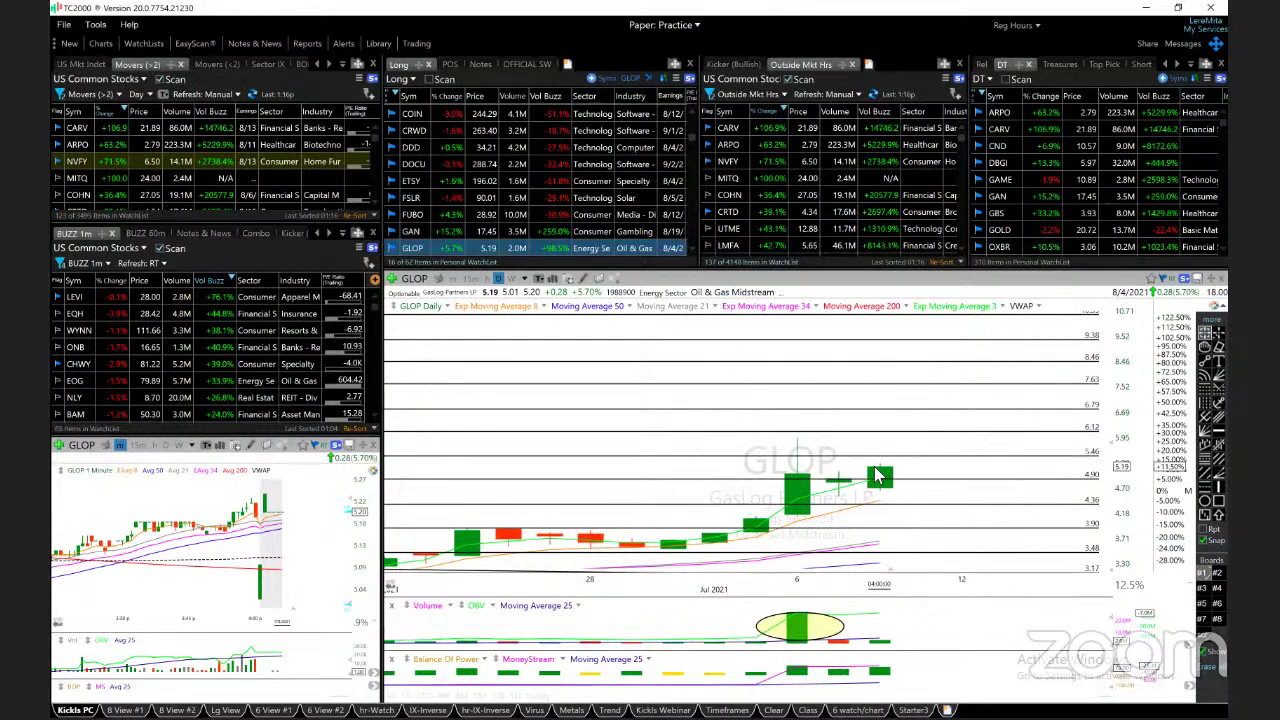
{"action": "left_click", "coordinate": [800, 465]}
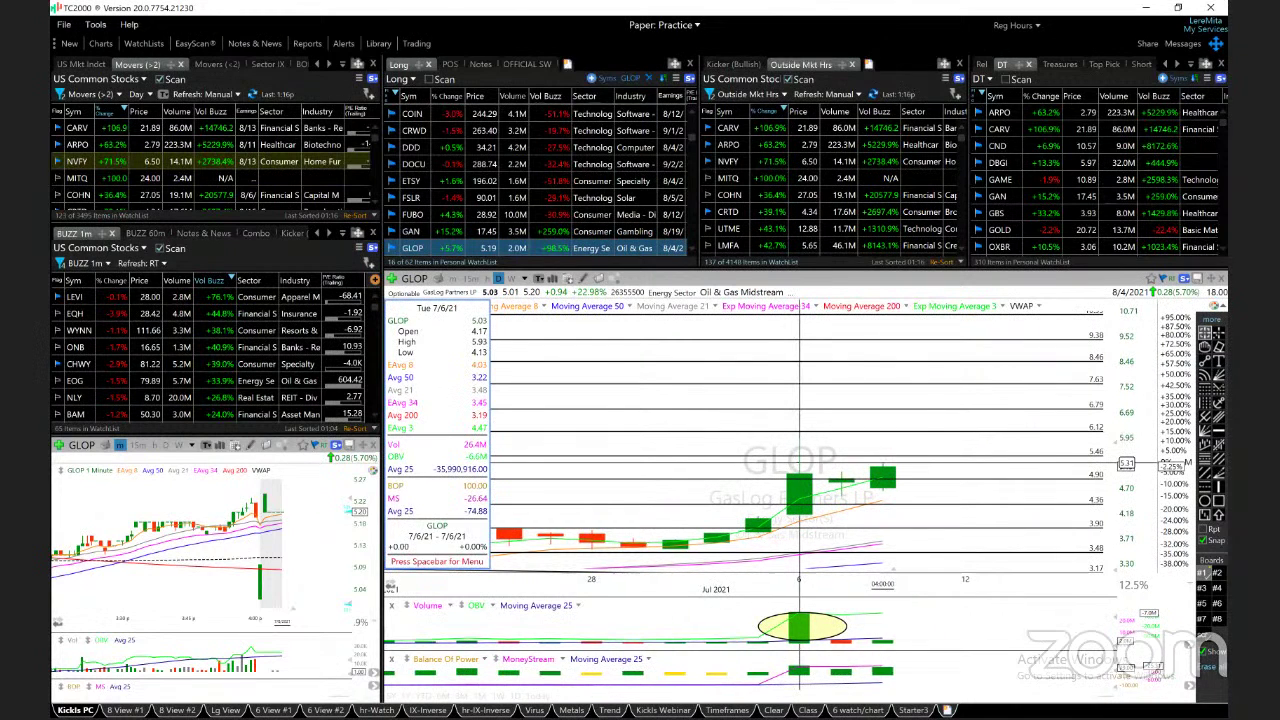
{"action": "left_click_drag", "start_coordinate": [798, 463], "coordinate": [800, 460]}
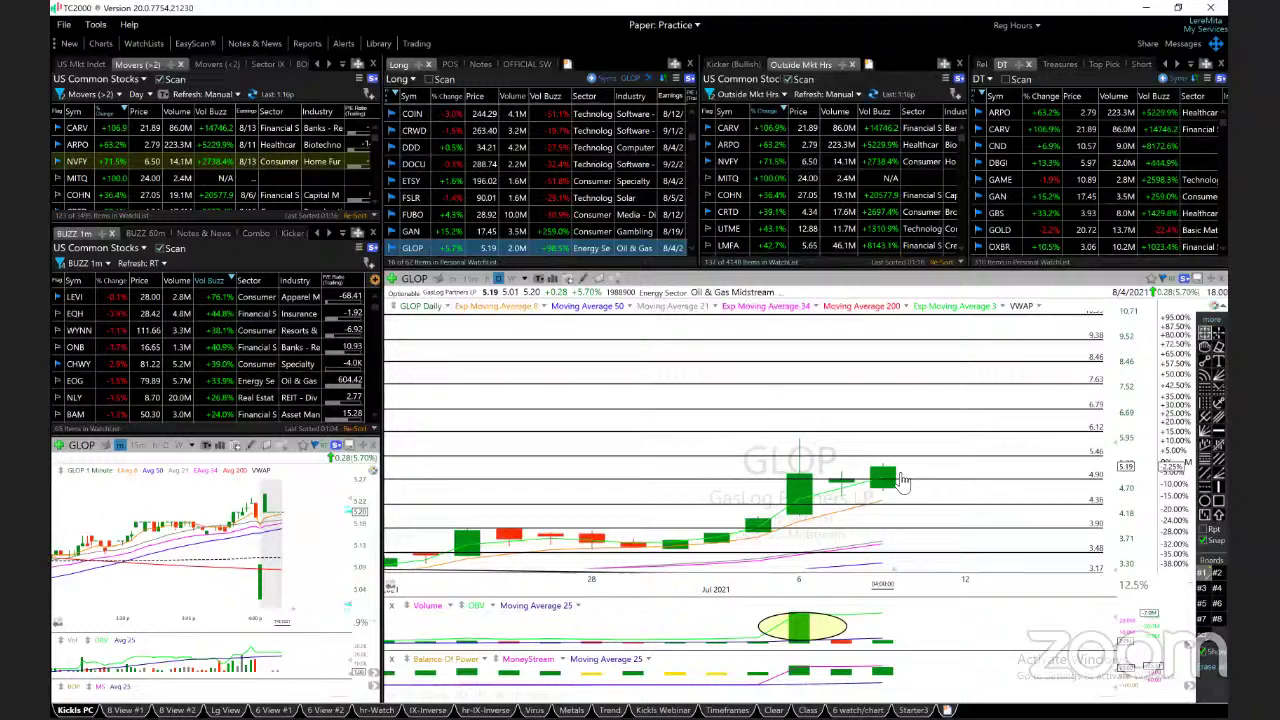
{"action": "left_click_drag", "start_coordinate": [880, 492], "coordinate": [884, 505]}
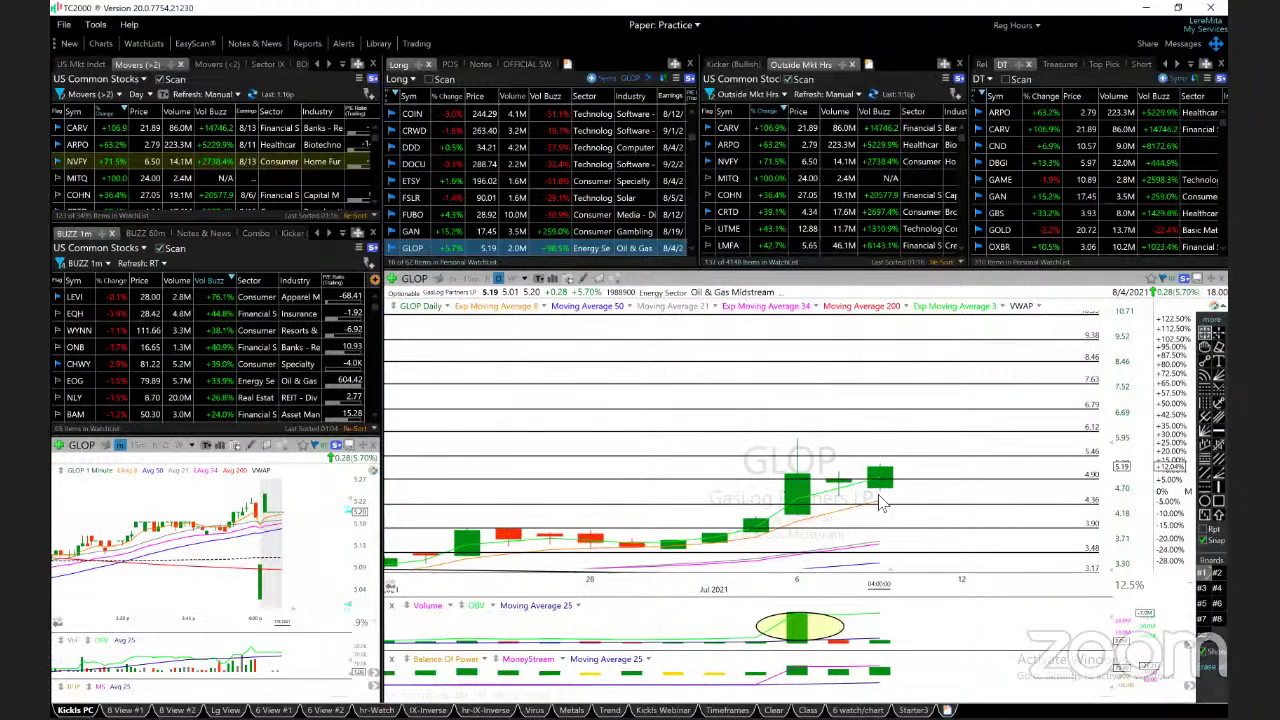
Load MOXC zoomed out and check the Jun 24, Jul 9 and Jul 2 candle values.
{"action": "key", "text": "space"}
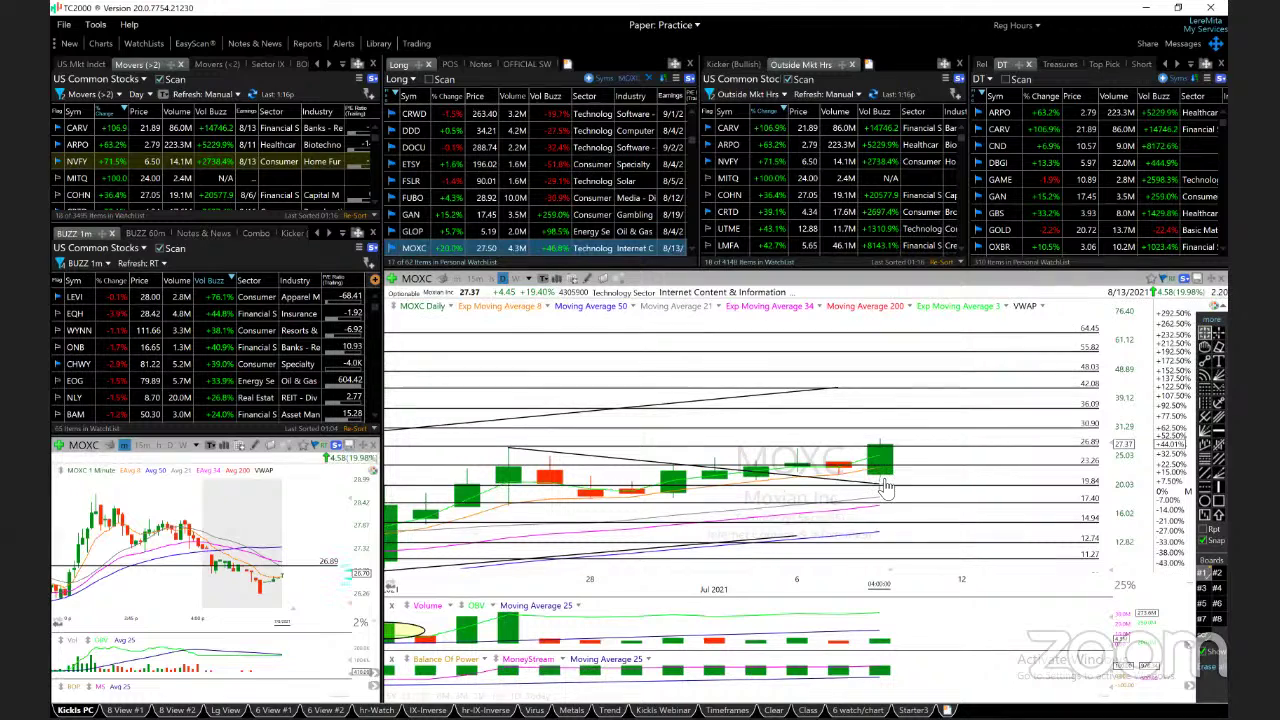
{"action": "scroll", "coordinate": [886, 489], "scroll_direction": "down", "scroll_amount": 4}
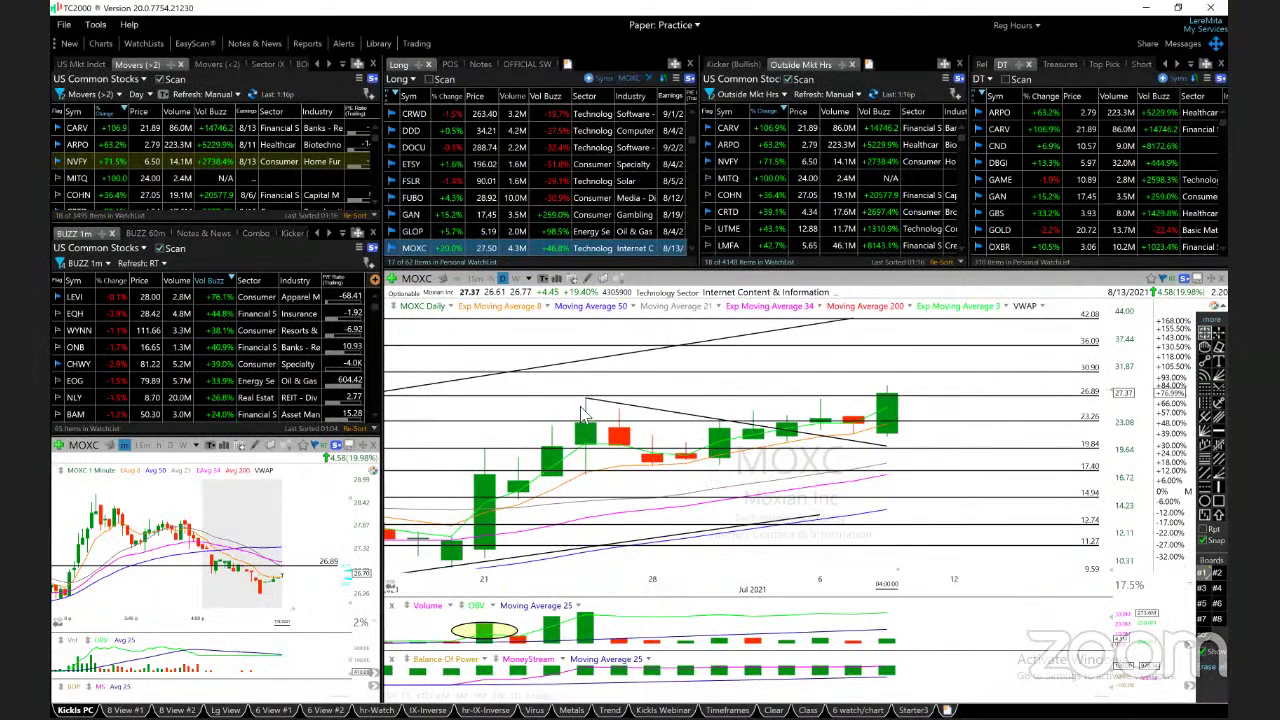
{"action": "left_click", "coordinate": [586, 407]}
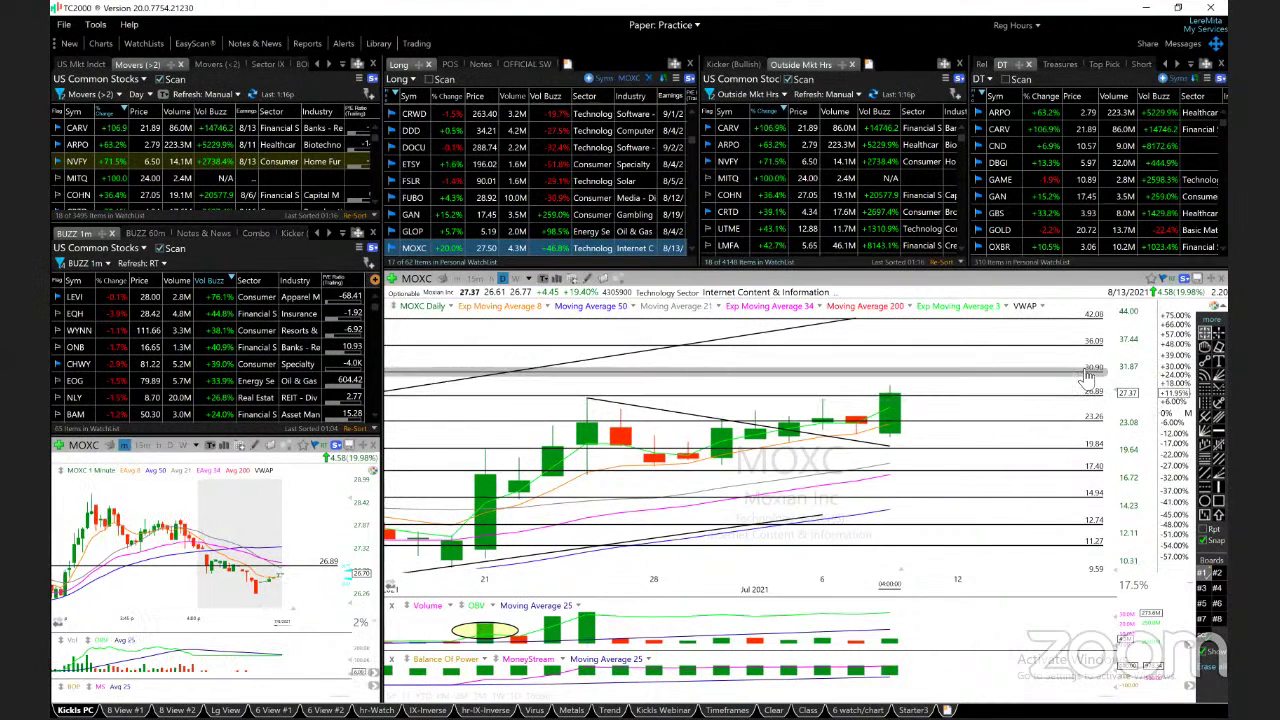
{"action": "left_click", "coordinate": [924, 412]}
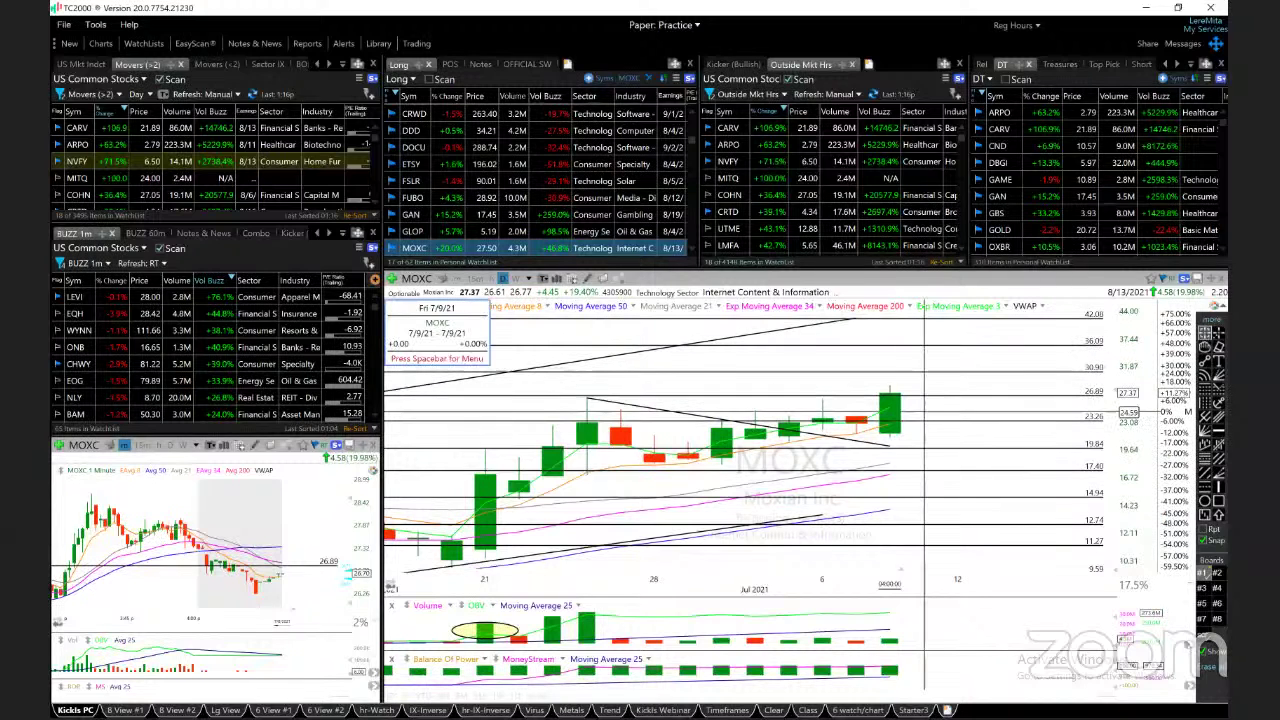
{"action": "left_click", "coordinate": [924, 416]}
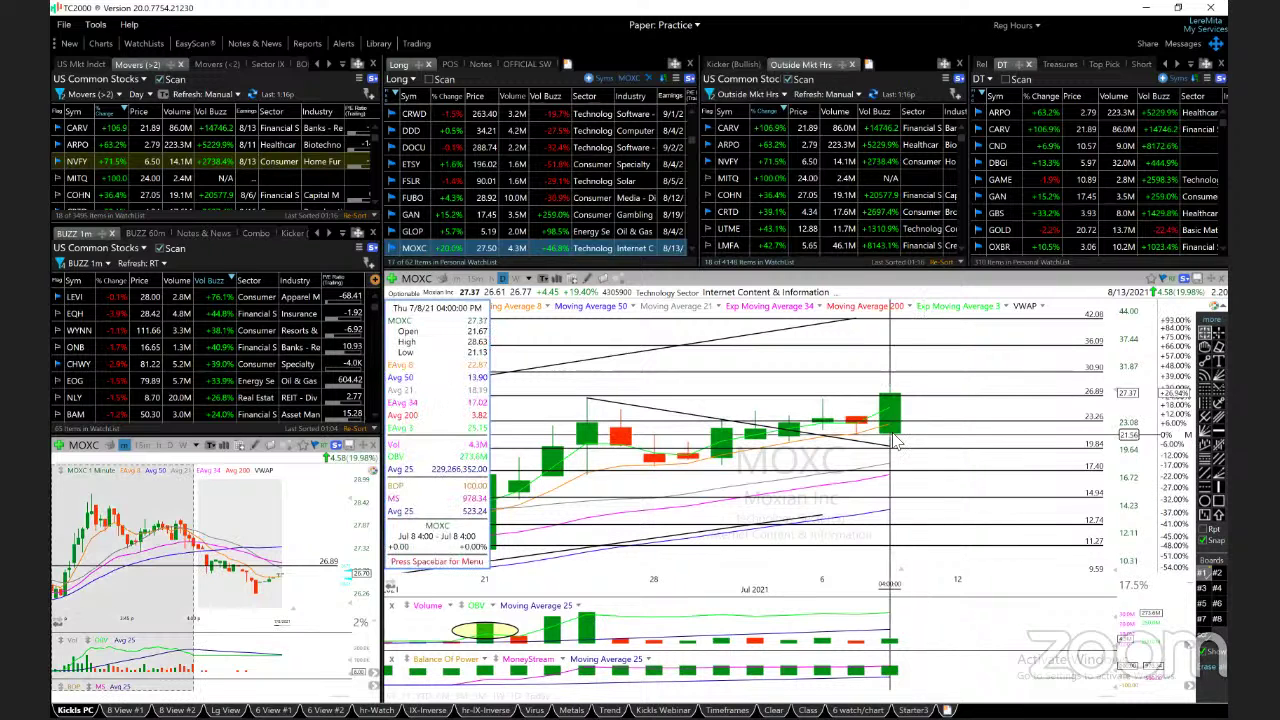
{"action": "left_click", "coordinate": [790, 409]}
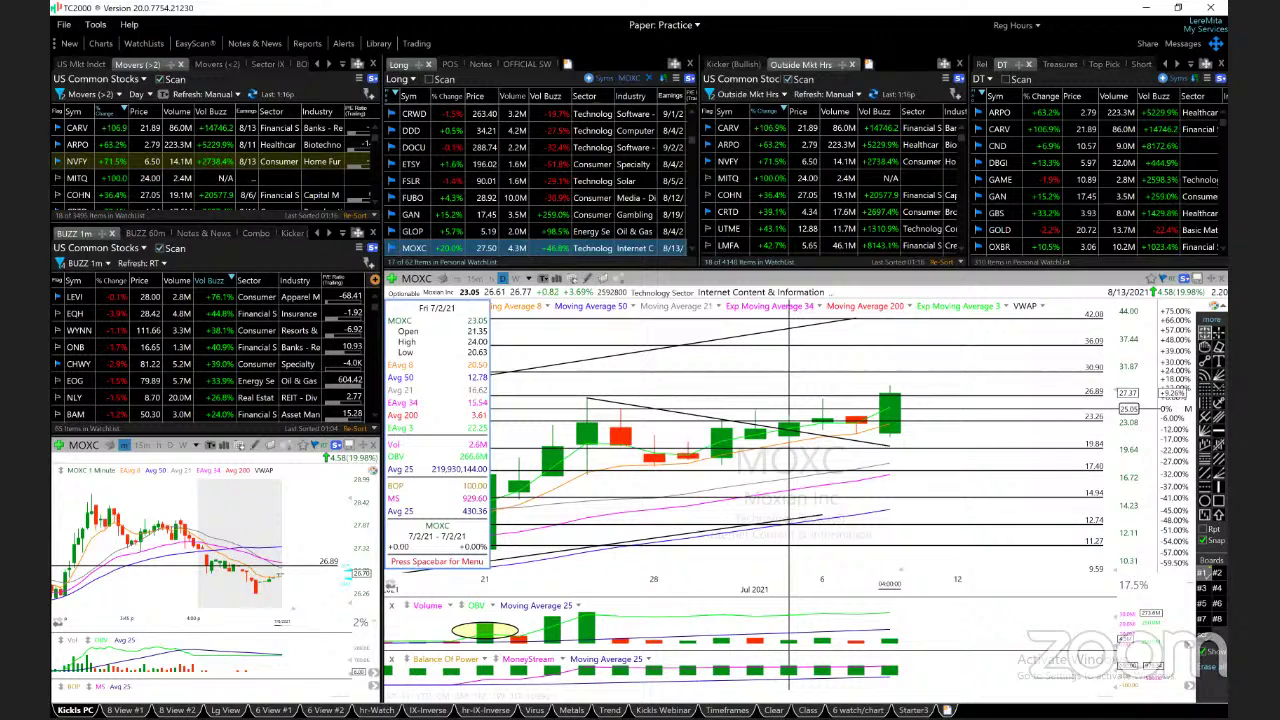
{"action": "left_click", "coordinate": [790, 414]}
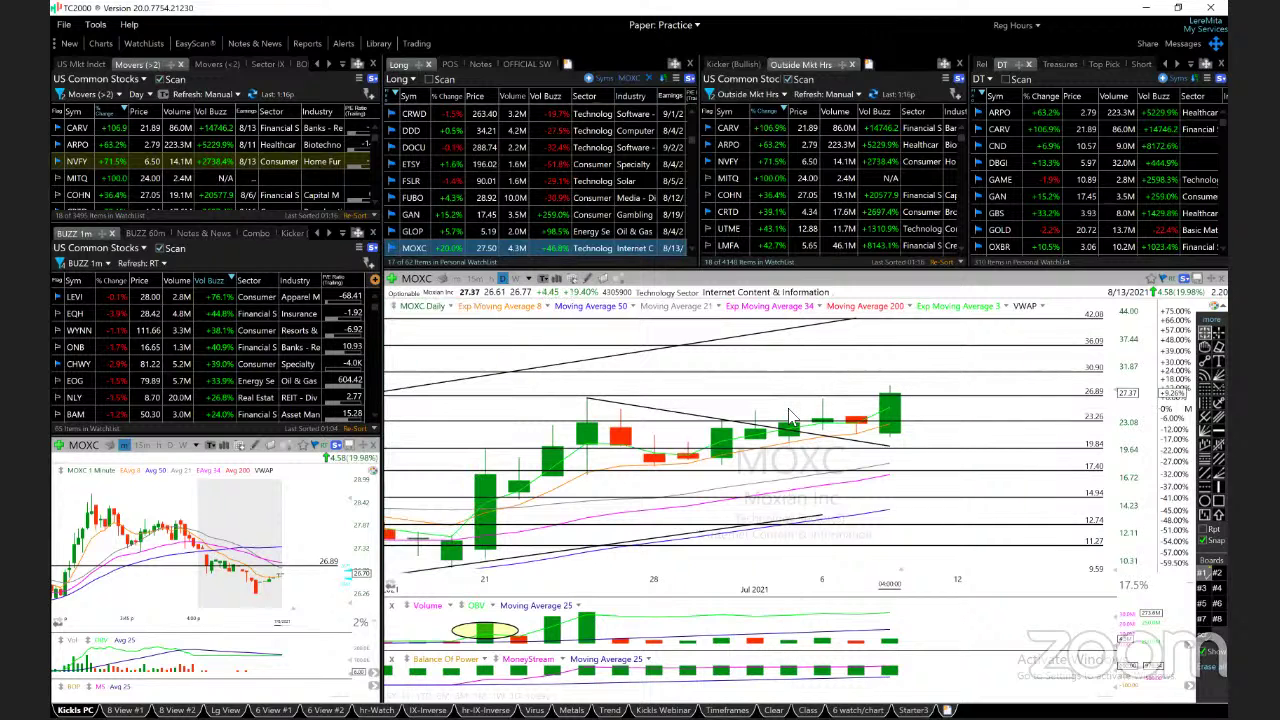
Check NKE's Jul 7 and Jun 25 candle values, then advance to NVFY.
{"action": "key", "text": "space"}
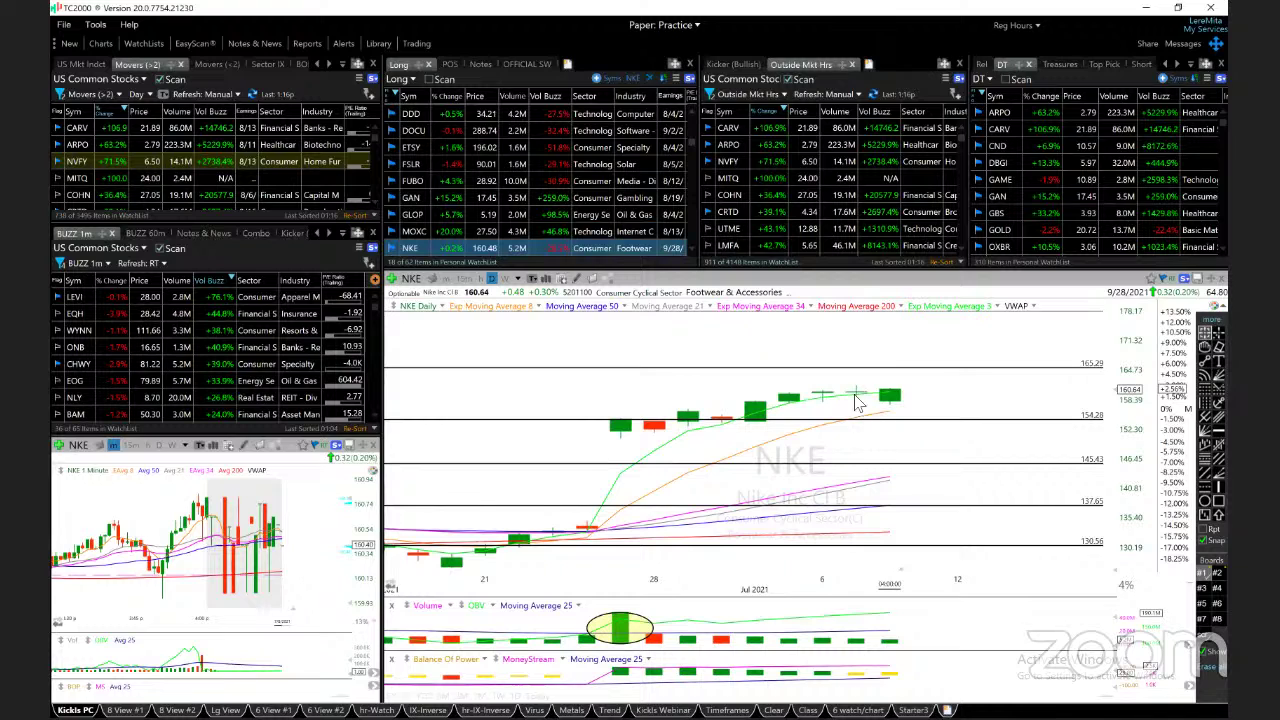
{"action": "left_click", "coordinate": [857, 393]}
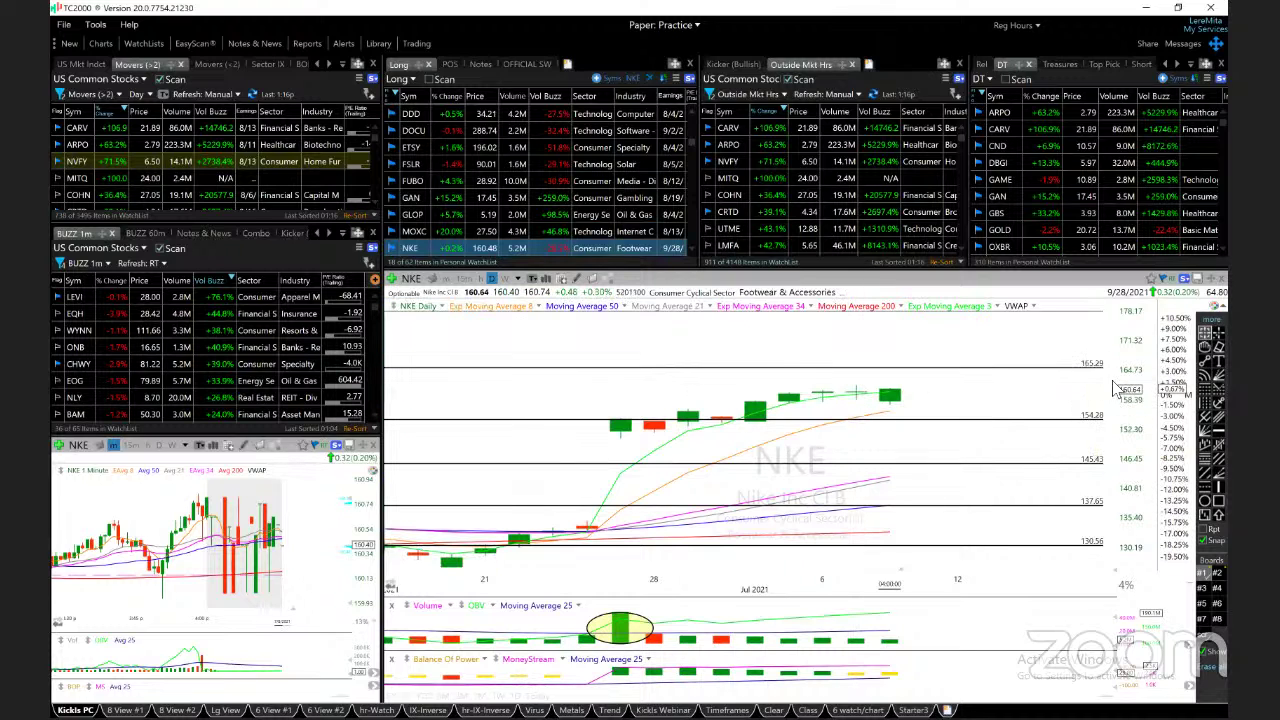
{"action": "scroll", "coordinate": [1106, 408], "scroll_direction": "down", "scroll_amount": 5}
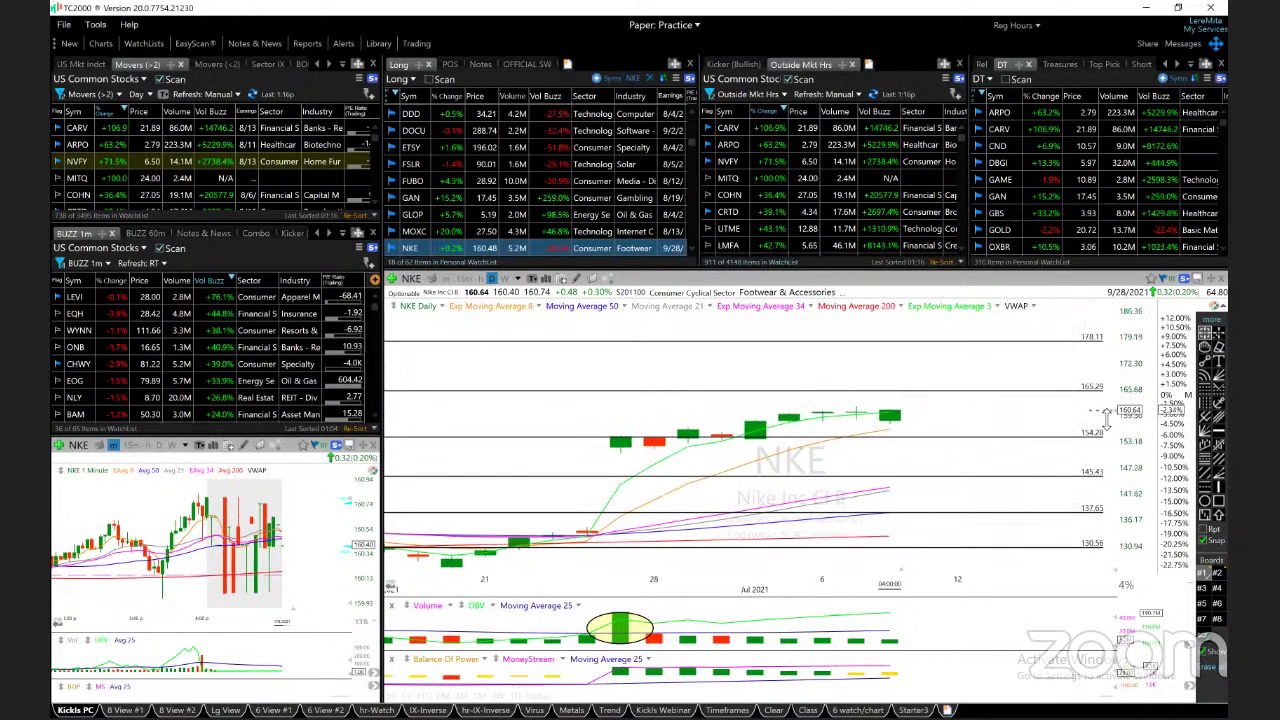
{"action": "scroll", "coordinate": [1106, 408], "scroll_direction": "up", "scroll_amount": 5}
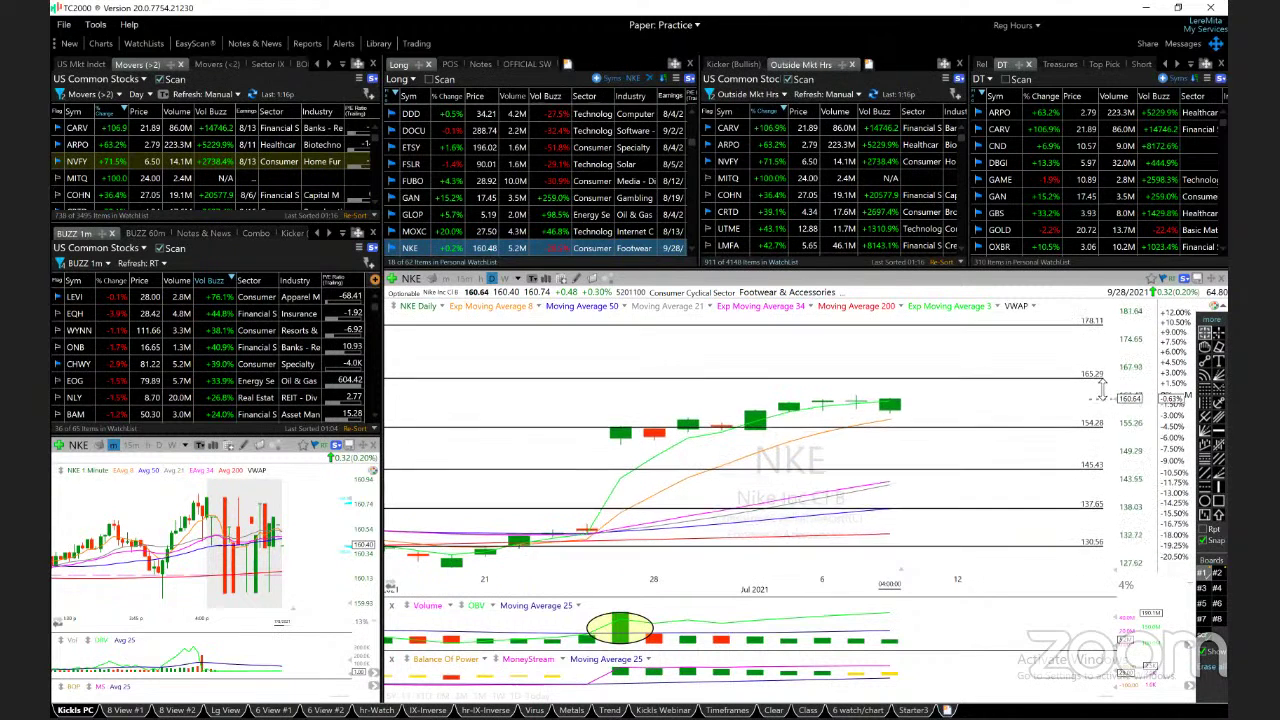
{"action": "left_click", "coordinate": [621, 436]}
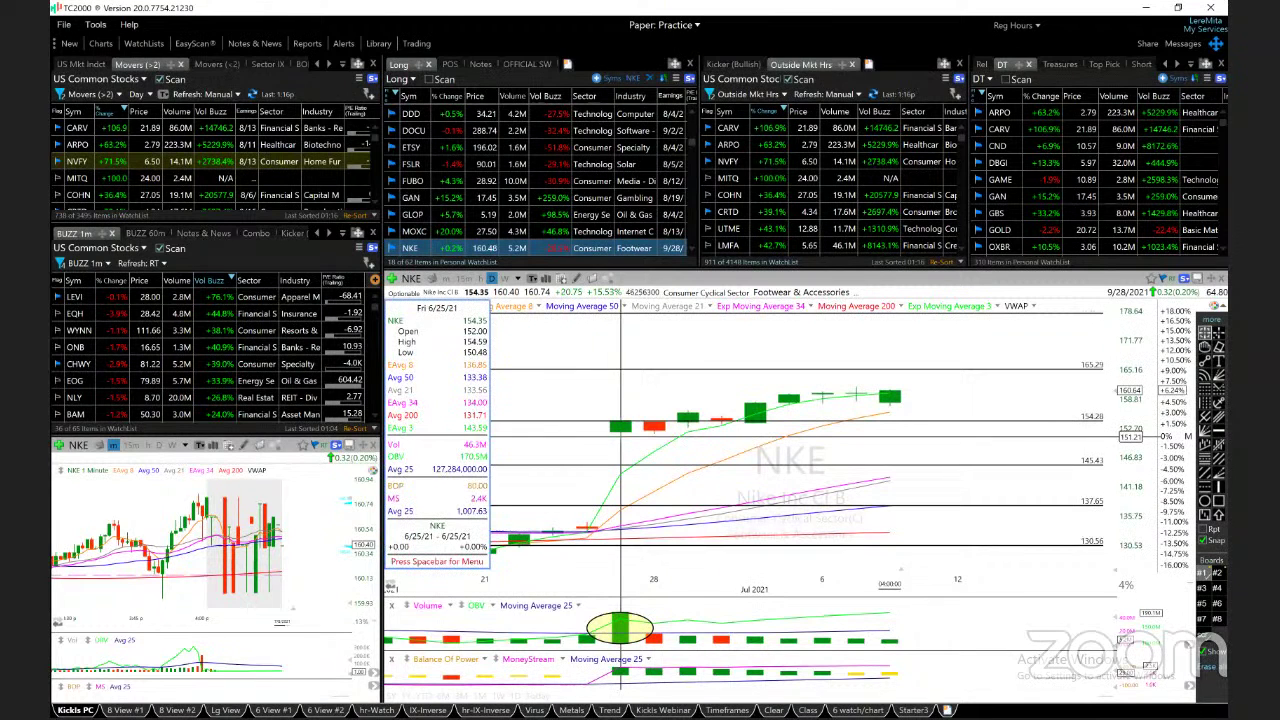
{"action": "left_click_drag", "start_coordinate": [624, 444], "coordinate": [621, 443]}
{"action": "key", "text": "space"}
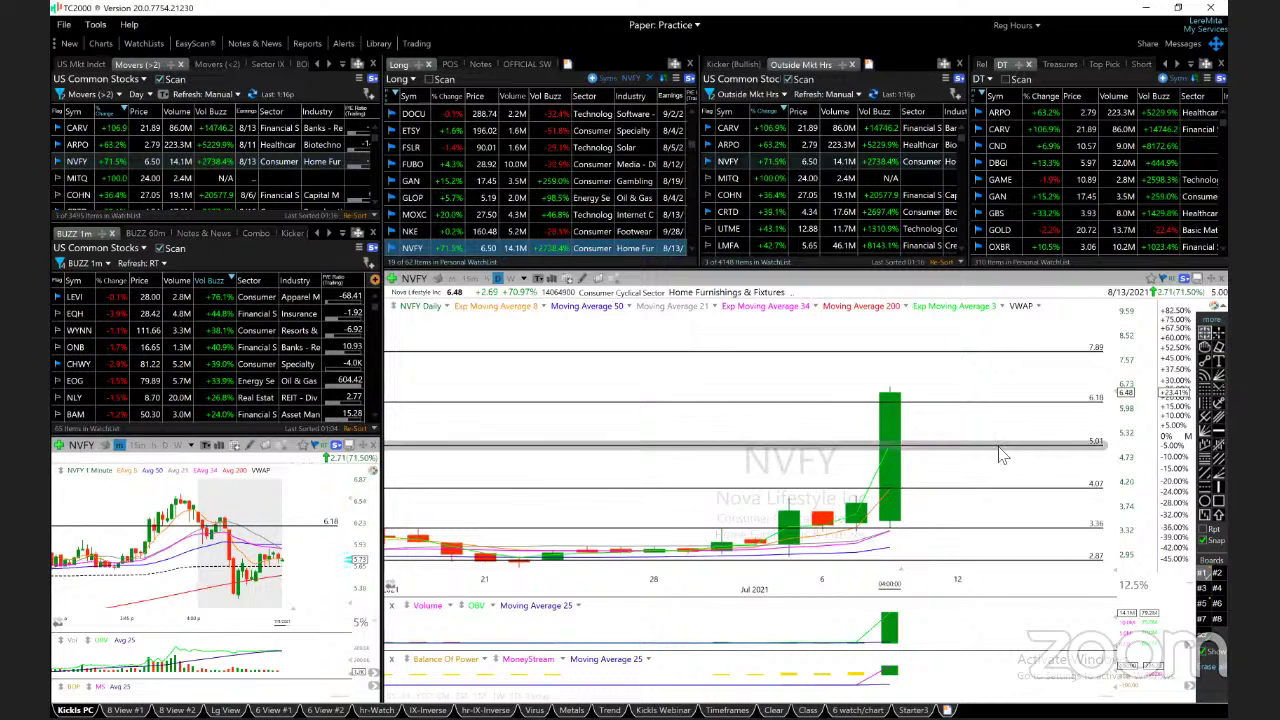
Zoom NVFY's chart far out and measure the price change across a span of bars.
{"action": "scroll", "coordinate": [968, 484], "scroll_direction": "down", "scroll_amount": 2}
{"action": "scroll", "coordinate": [966, 480], "scroll_direction": "up", "scroll_amount": 2}
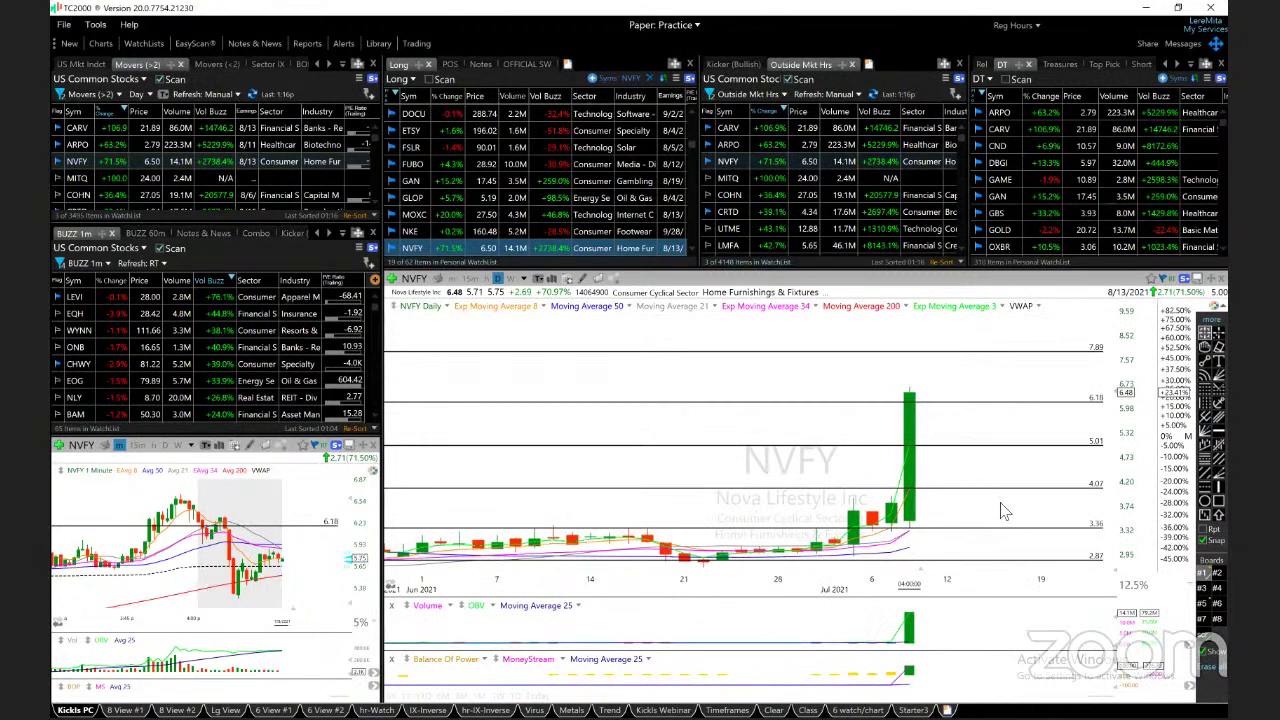
{"action": "scroll", "coordinate": [1003, 513], "scroll_direction": "down", "scroll_amount": 3}
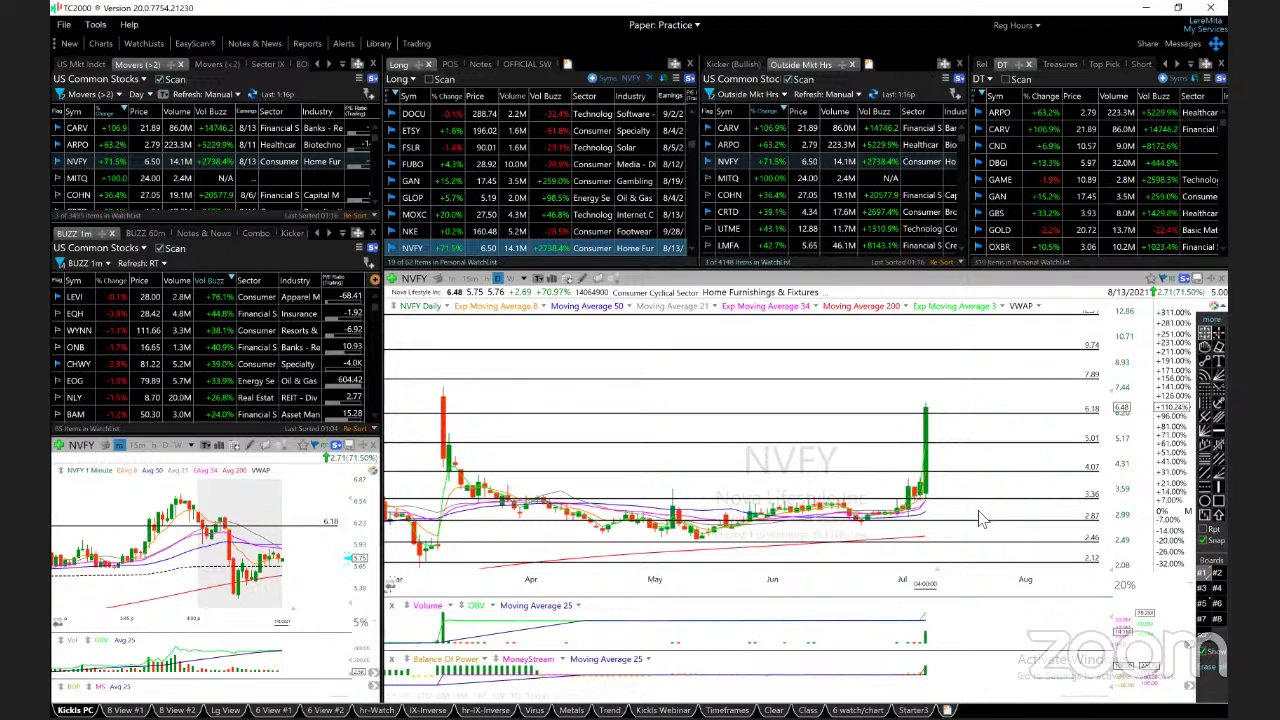
{"action": "scroll", "coordinate": [943, 450], "scroll_direction": "down", "scroll_amount": 5}
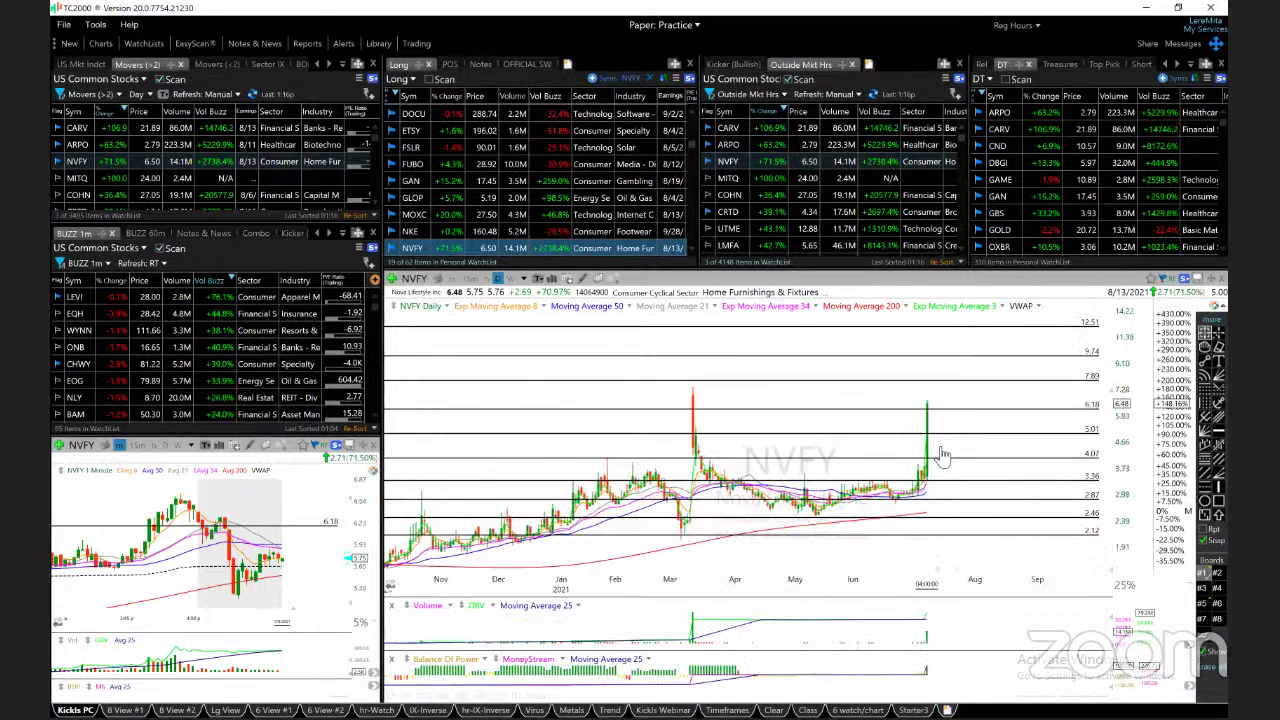
{"action": "scroll", "coordinate": [940, 453], "scroll_direction": "down", "scroll_amount": 3}
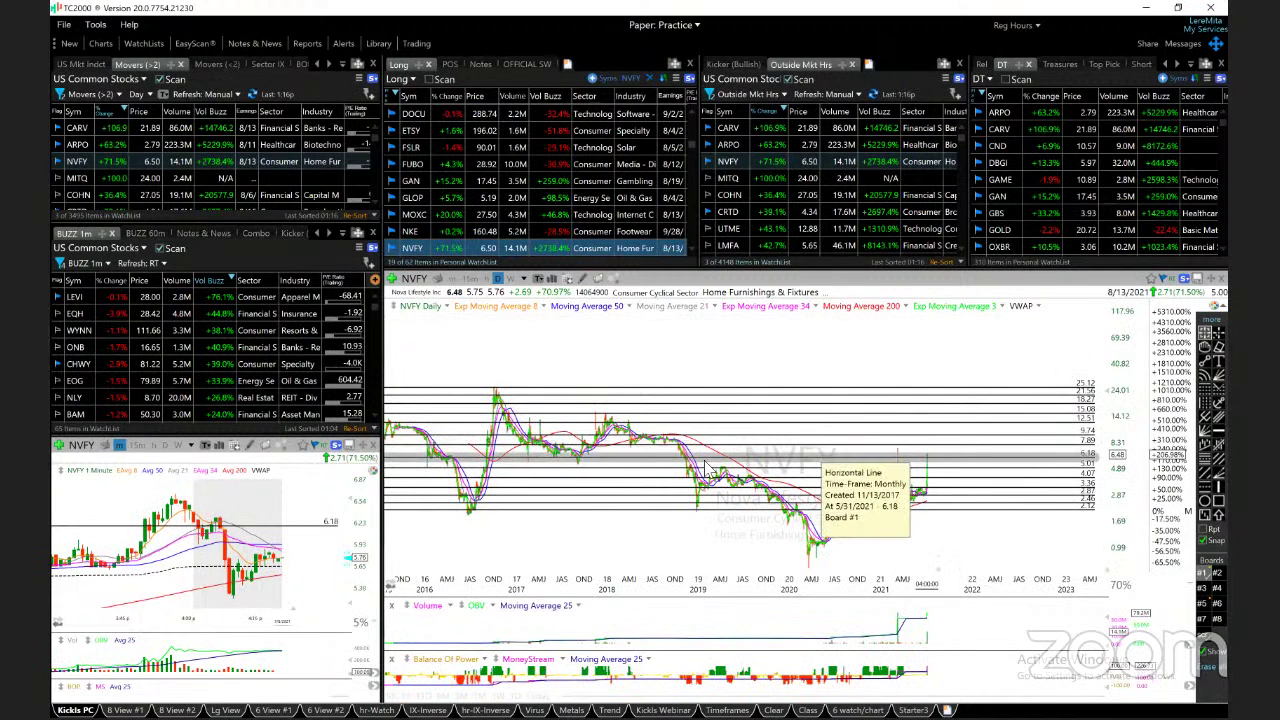
{"action": "scroll", "coordinate": [700, 471], "scroll_direction": "down", "scroll_amount": 2}
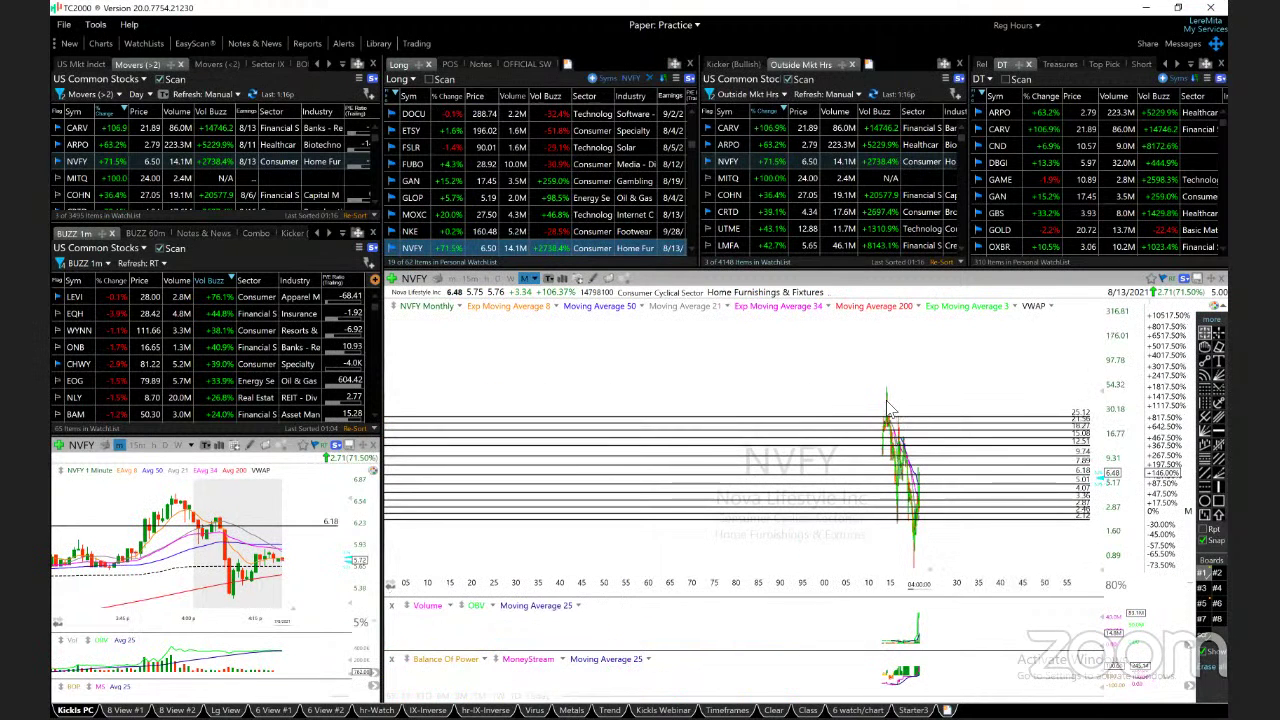
{"action": "left_click_drag", "start_coordinate": [894, 403], "coordinate": [897, 408]}
Return to daily bars, zoom in, and compress the price scale to show 9.74 and 12.51.
{"action": "key", "text": "d"}
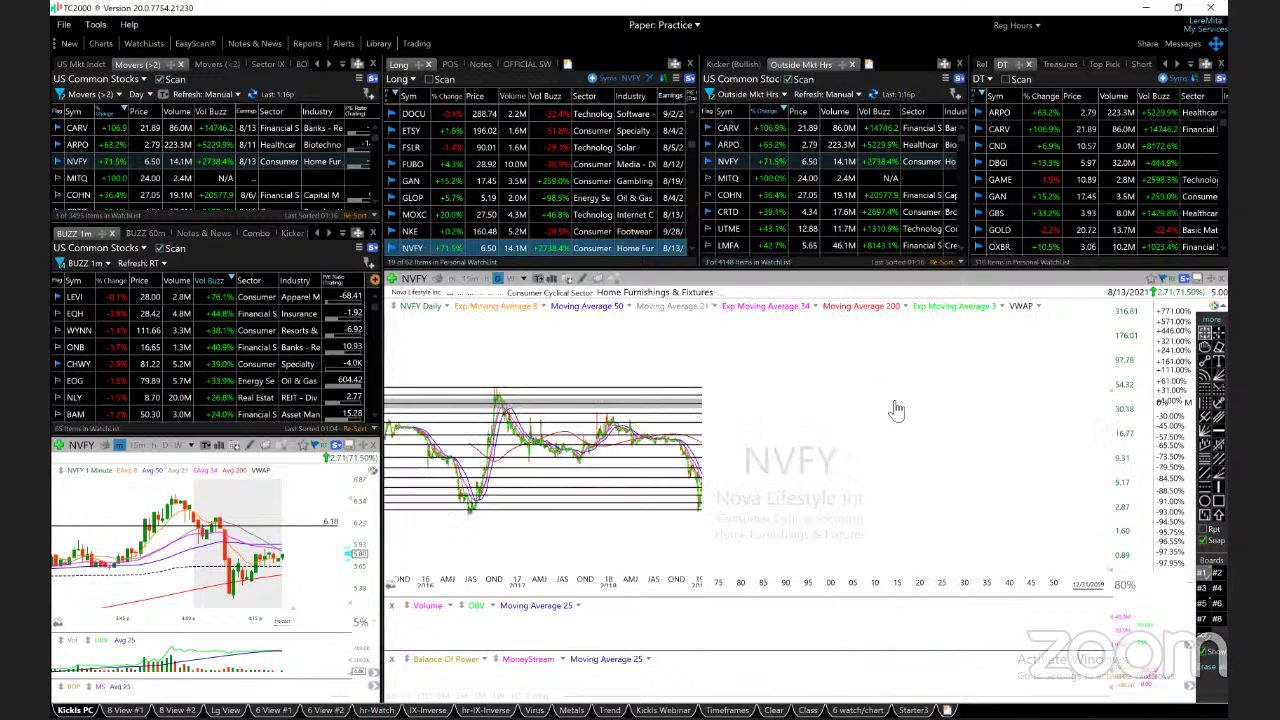
{"action": "scroll", "coordinate": [895, 415], "scroll_direction": "up", "scroll_amount": 5}
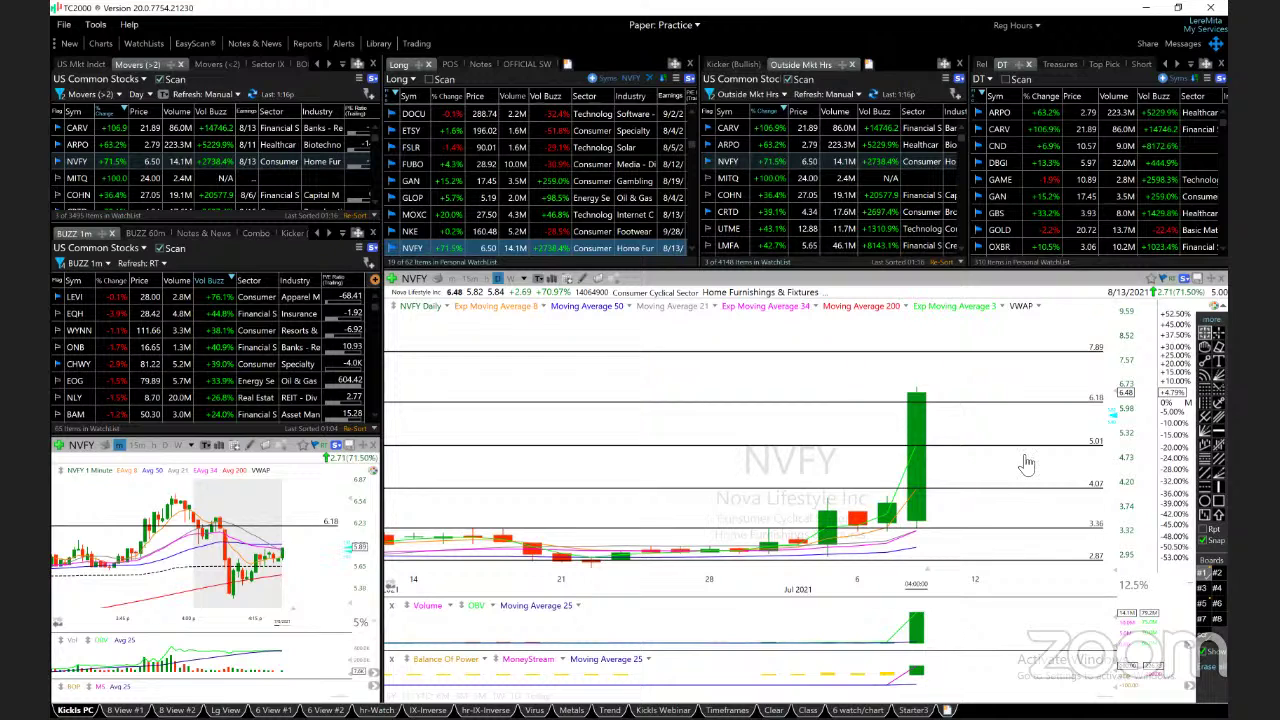
{"action": "left_click_drag", "start_coordinate": [1112, 395], "coordinate": [1100, 437]}
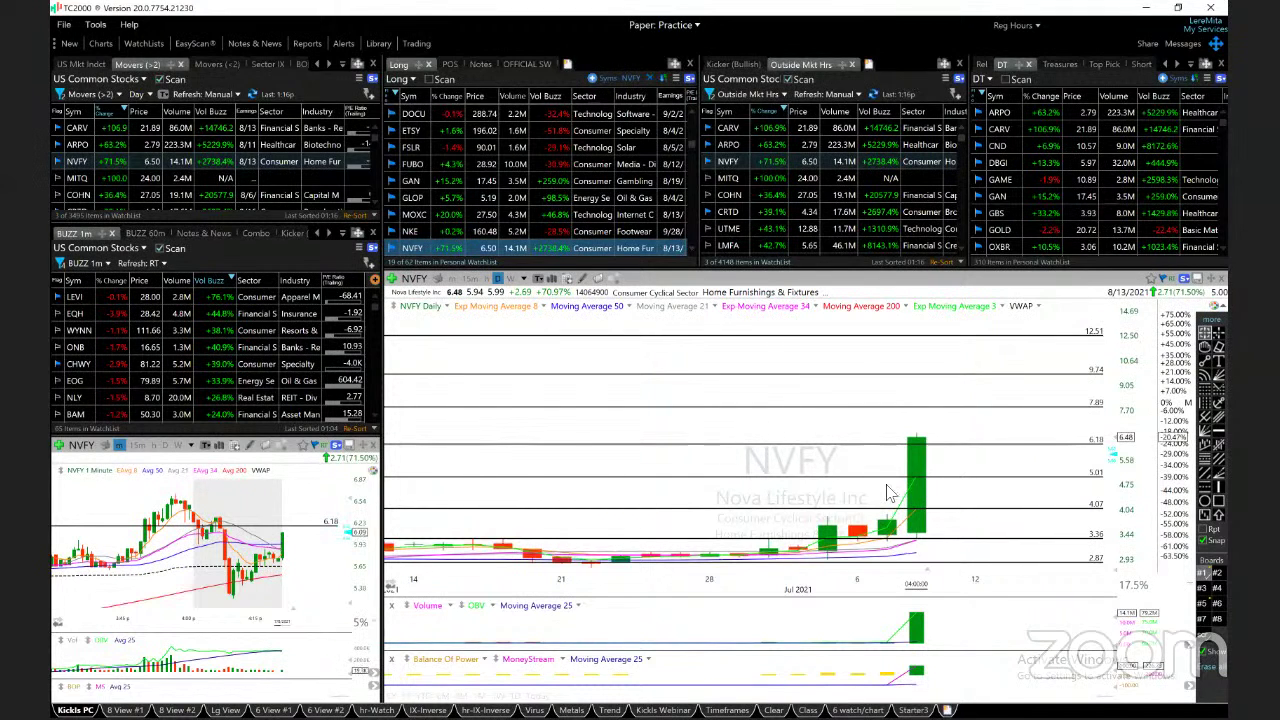
Bring up NVFY's full-screen 1-minute chart in the SIMPLE Min layout and zoom it.
{"action": "key", "text": "ctrl+m"}
{"action": "scroll", "coordinate": [662, 440], "scroll_direction": "up", "scroll_amount": 6}
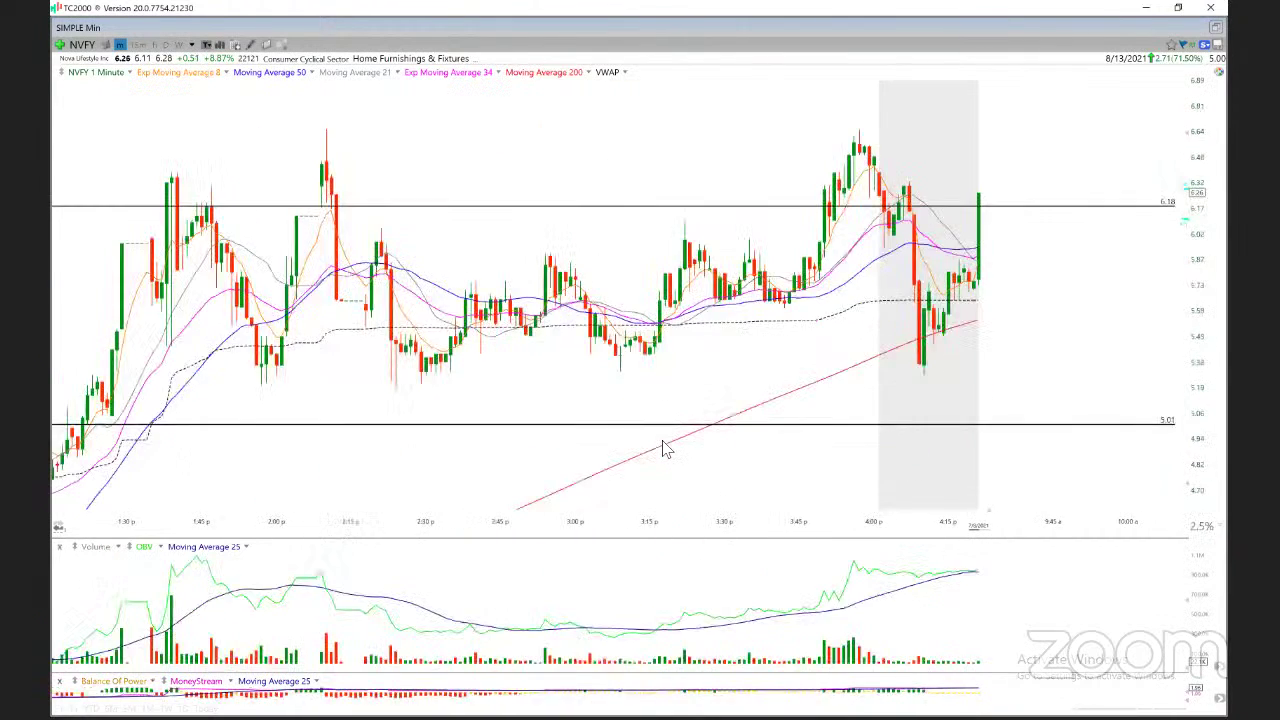
{"action": "scroll", "coordinate": [662, 447], "scroll_direction": "down", "scroll_amount": 4}
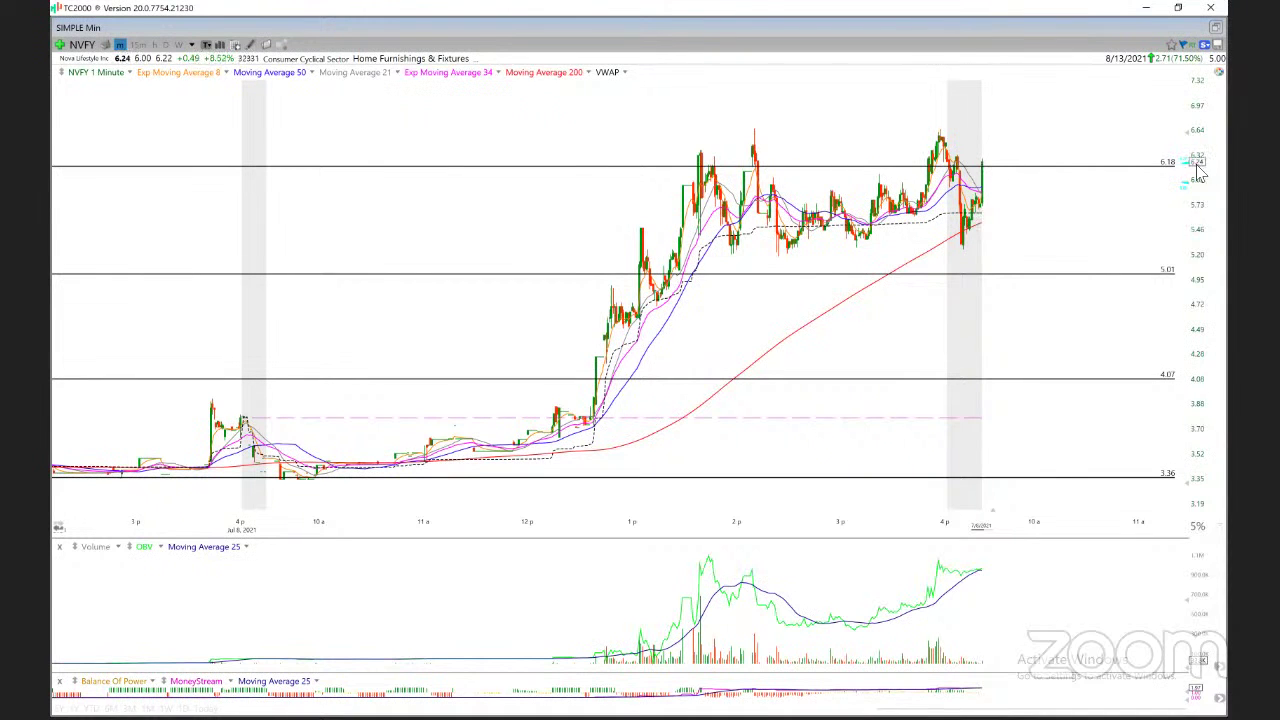
{"action": "scroll", "coordinate": [1094, 215], "scroll_direction": "up", "scroll_amount": 5}
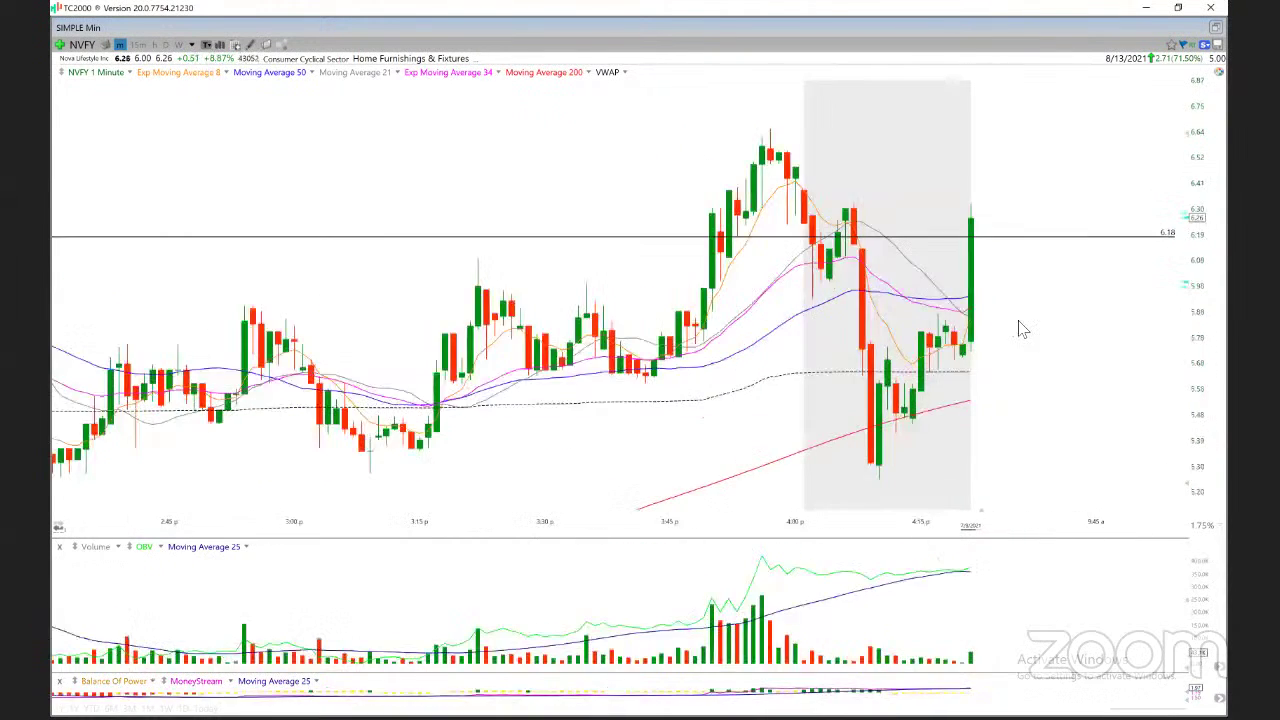
Toggle daily and back to 1-minute, return to the main layout, and show levels 15.08 and 18.27.
{"action": "key", "text": "d"}
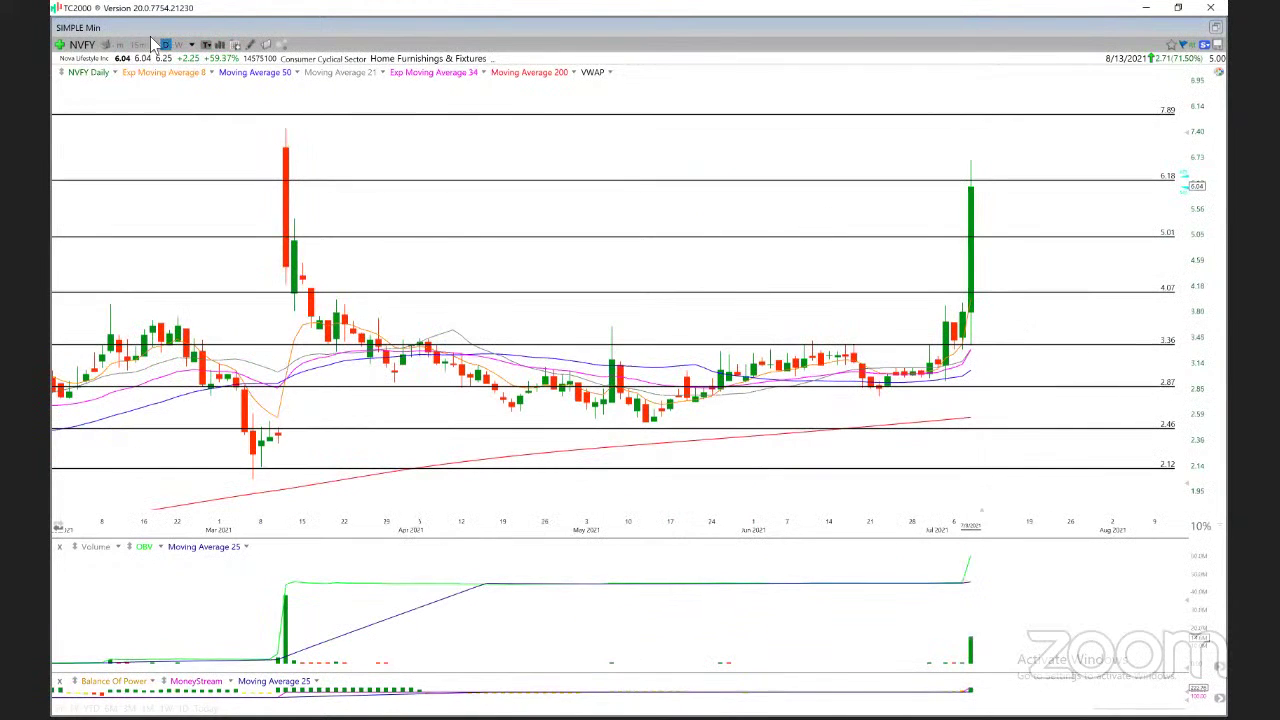
{"action": "left_click", "coordinate": [119, 46]}
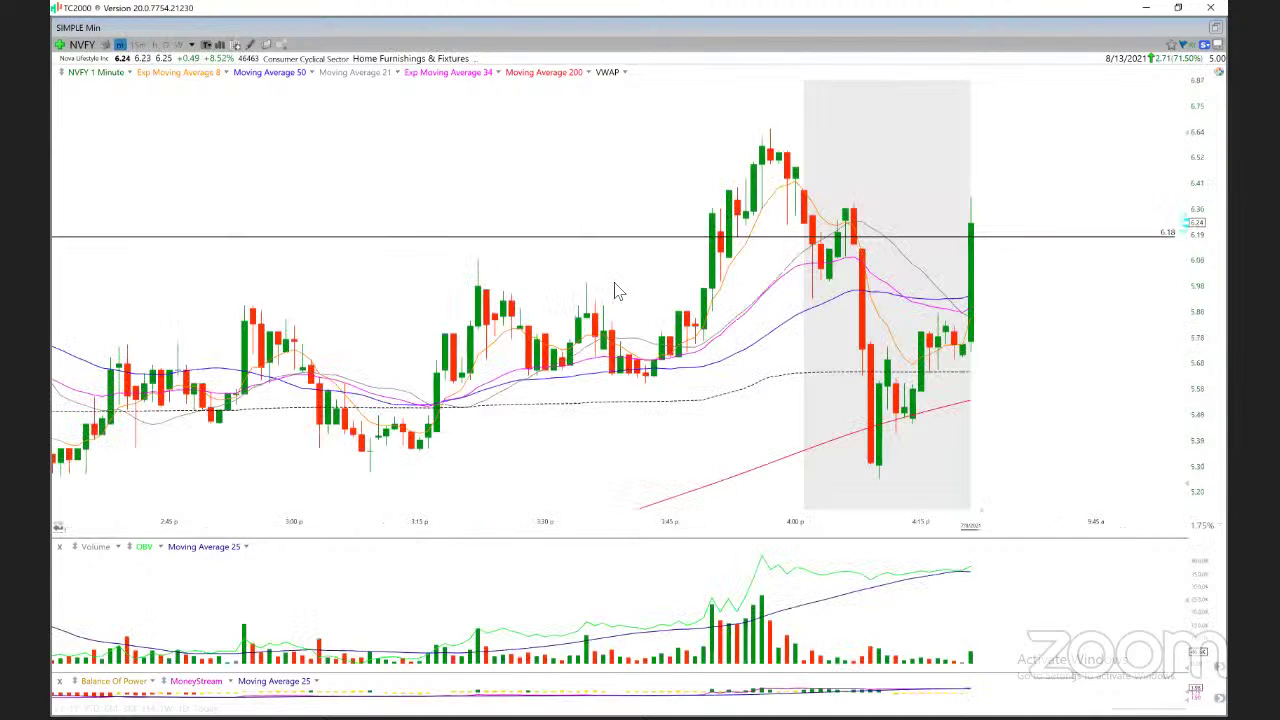
{"action": "key", "text": "Escape"}
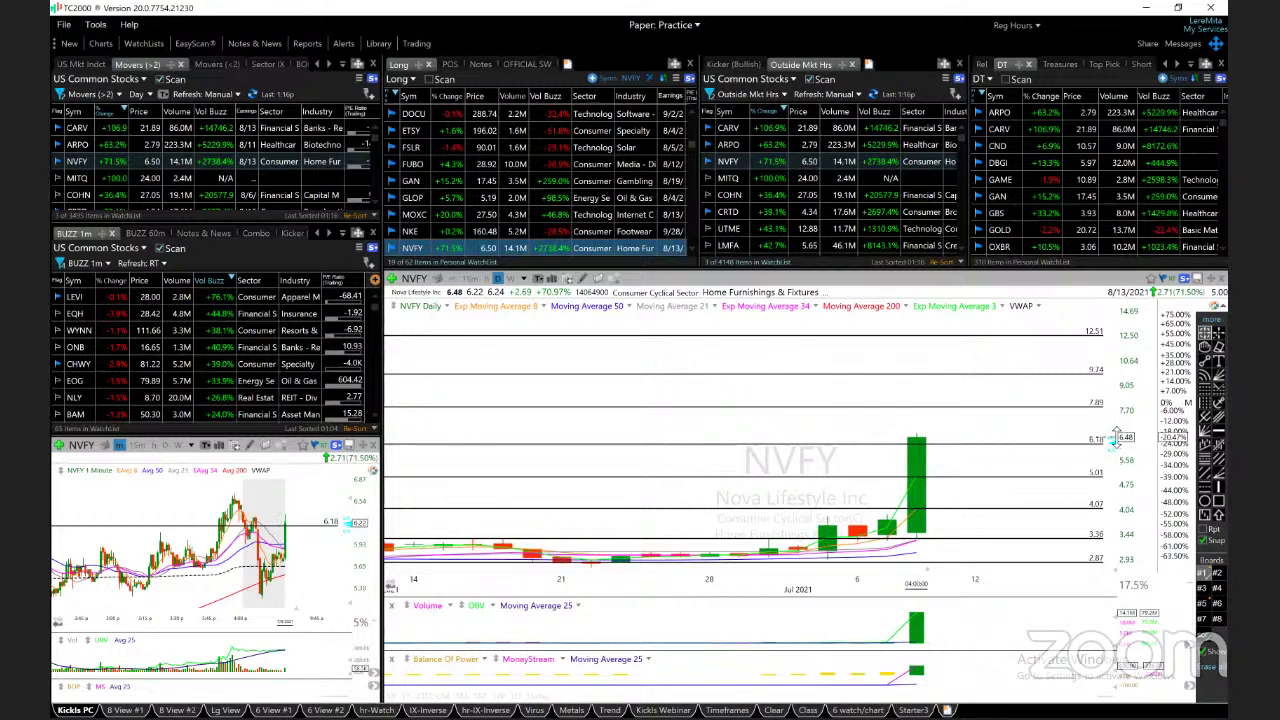
{"action": "left_click_drag", "start_coordinate": [1118, 450], "coordinate": [1119, 470]}
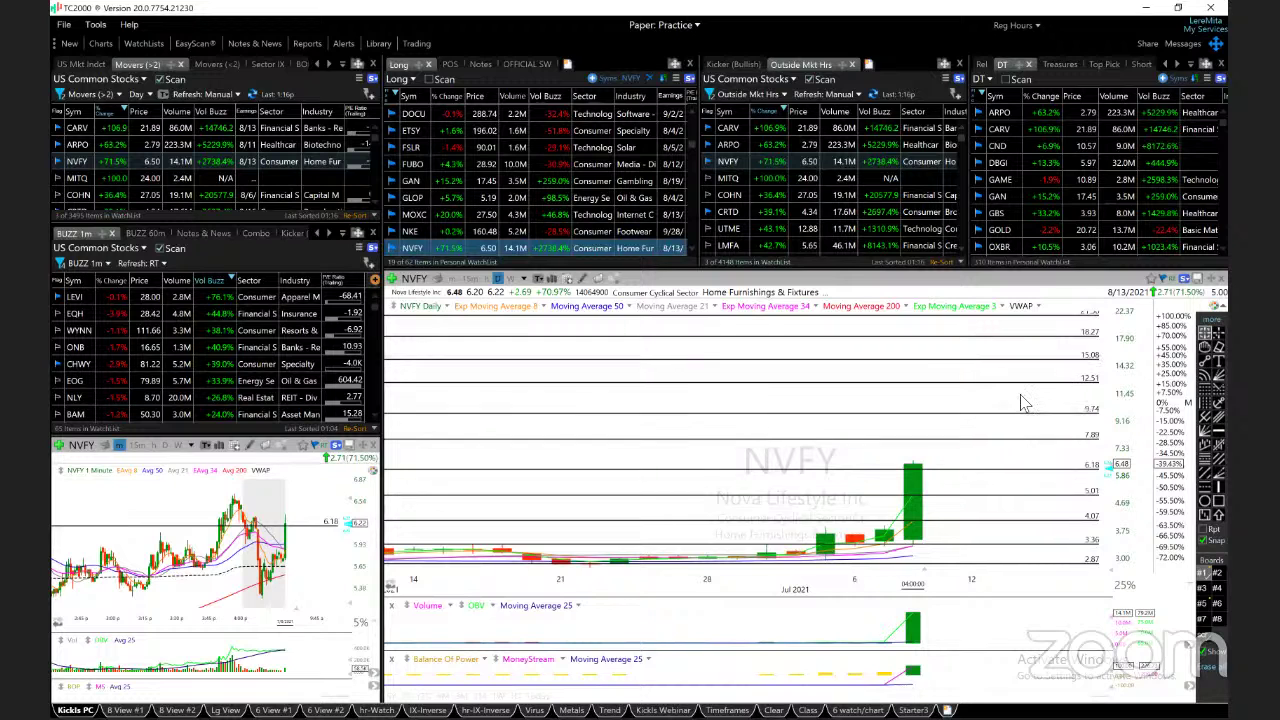
Move to PATH, zoom out, and stretch its price scale for taller candles.
{"action": "key", "text": "Down"}
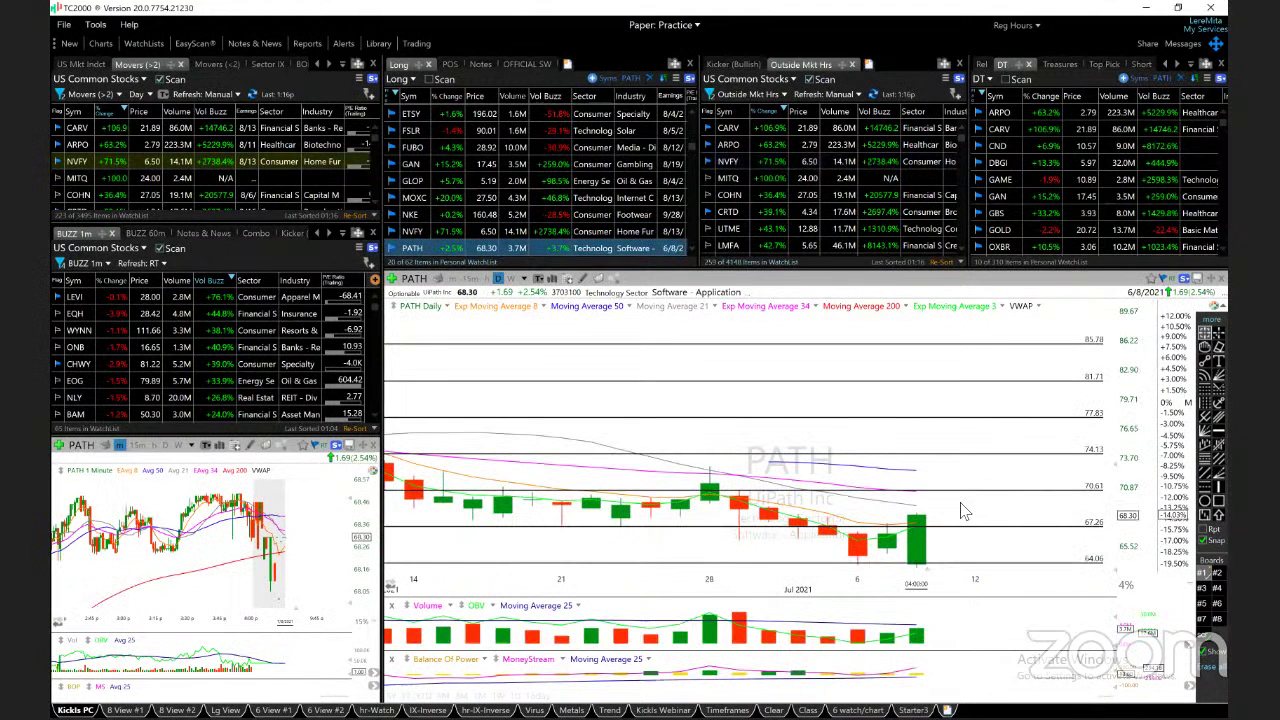
{"action": "scroll", "coordinate": [962, 510], "scroll_direction": "down", "scroll_amount": 5}
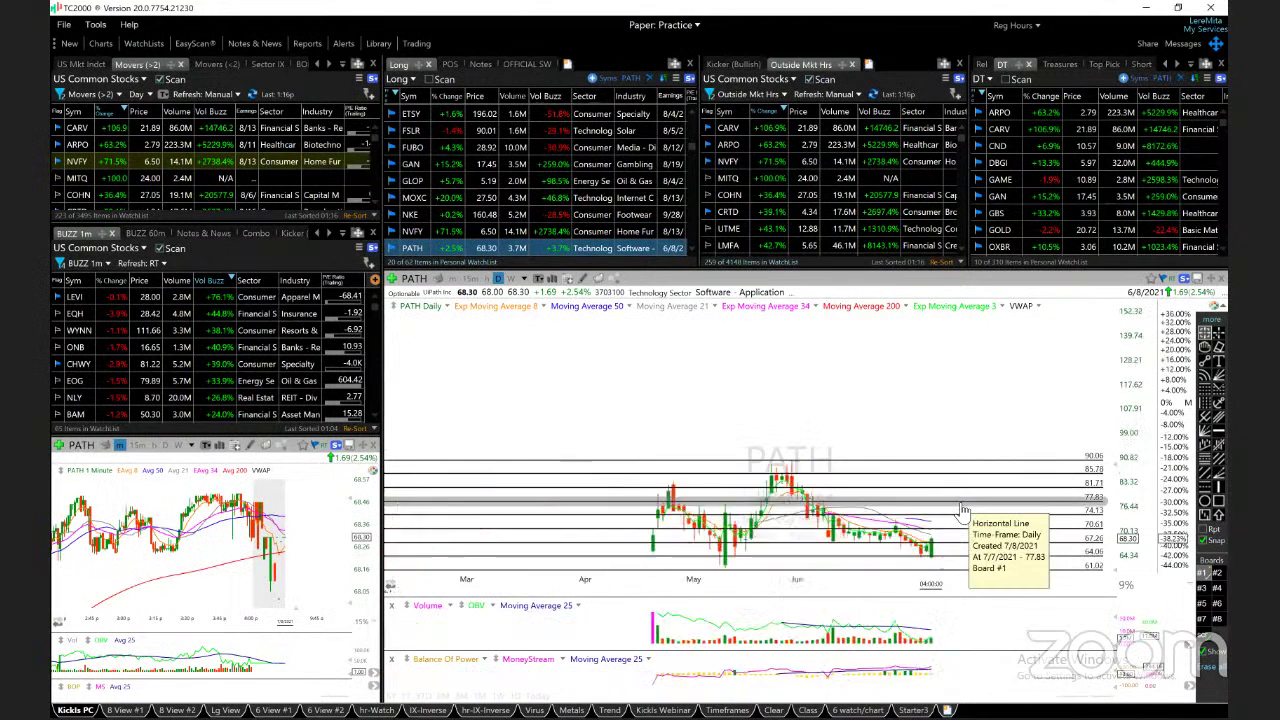
{"action": "left_click_drag", "start_coordinate": [1112, 462], "coordinate": [1113, 380]}
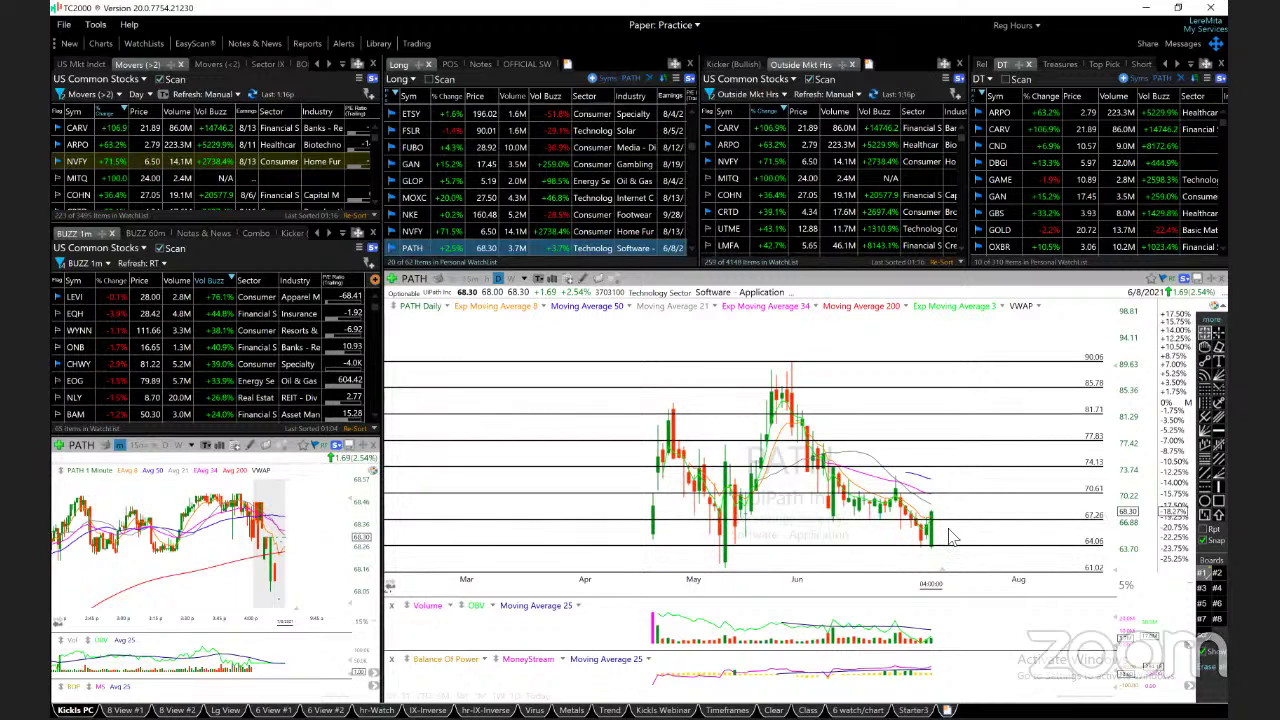
{"action": "scroll", "coordinate": [950, 537], "scroll_direction": "up", "scroll_amount": 3}
{"action": "scroll", "coordinate": [950, 537], "scroll_direction": "down", "scroll_amount": 3}
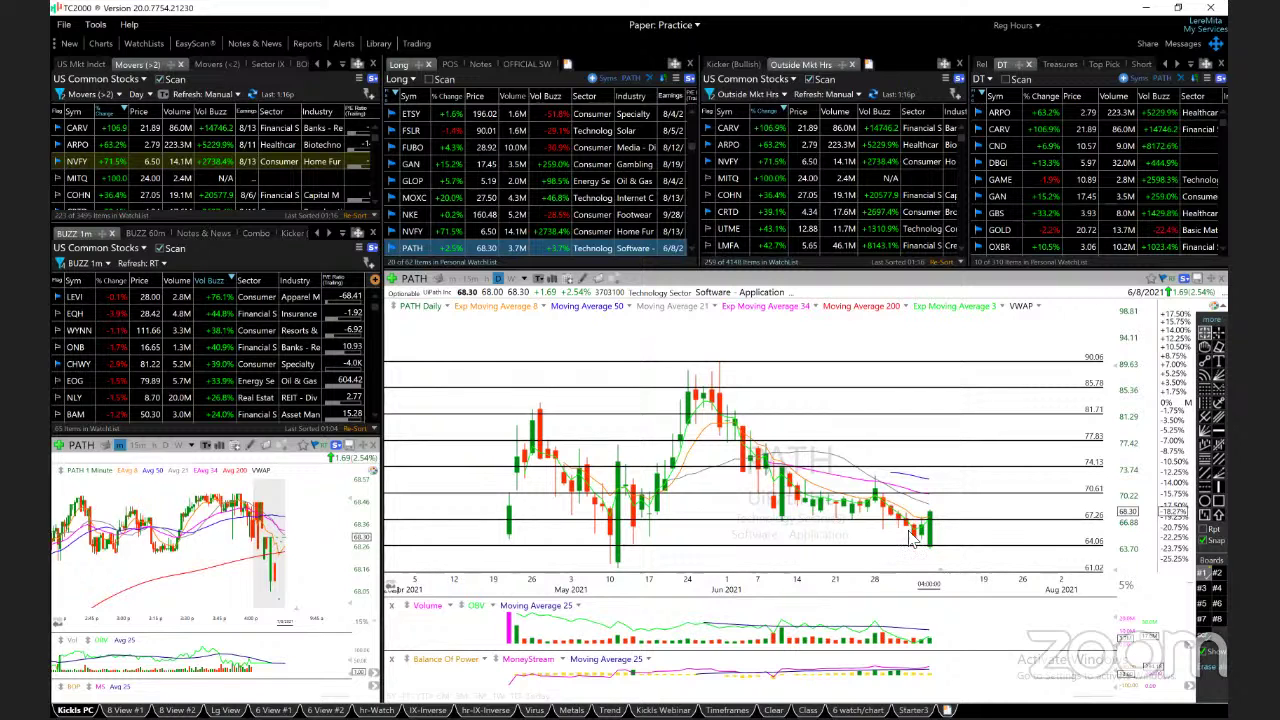
Fine-tune PATH's zoom and price scale against its levels, then advance to PINS.
{"action": "scroll", "coordinate": [910, 540], "scroll_direction": "up", "scroll_amount": 1}
{"action": "scroll", "coordinate": [910, 540], "scroll_direction": "up", "scroll_amount": 1}
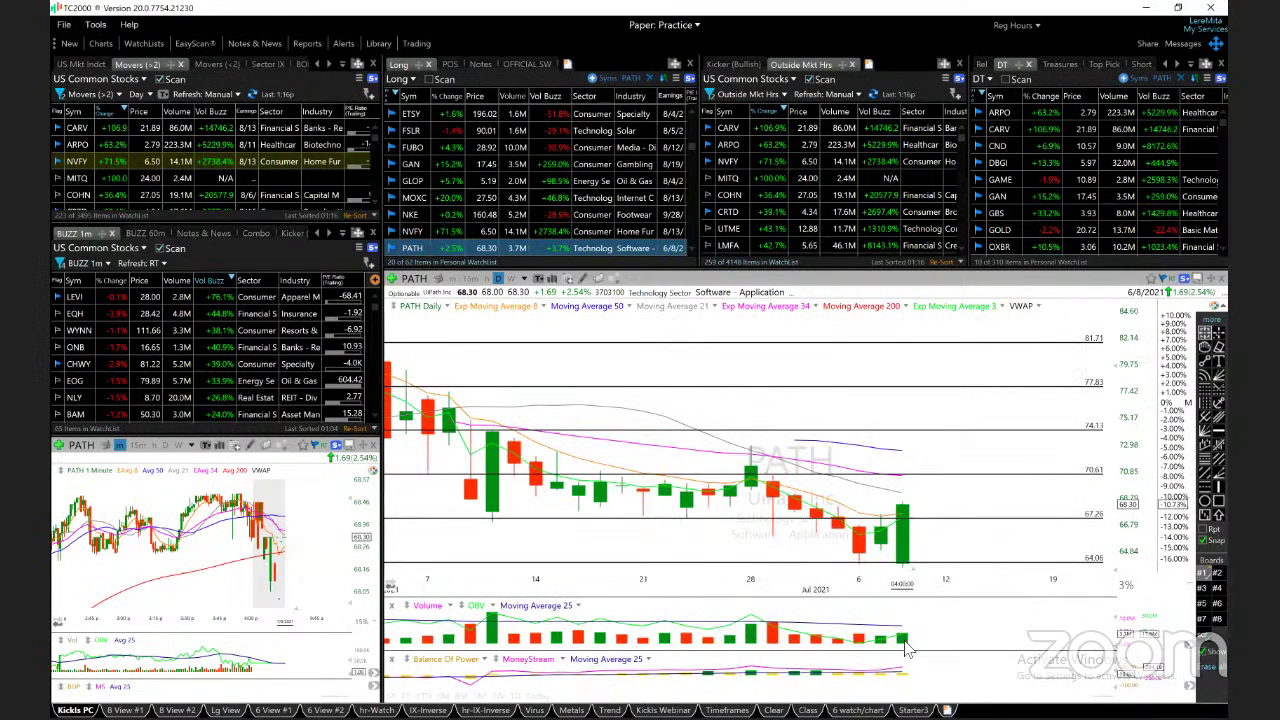
{"action": "scroll", "coordinate": [947, 553], "scroll_direction": "down", "scroll_amount": 2}
{"action": "scroll", "coordinate": [947, 553], "scroll_direction": "up", "scroll_amount": 1}
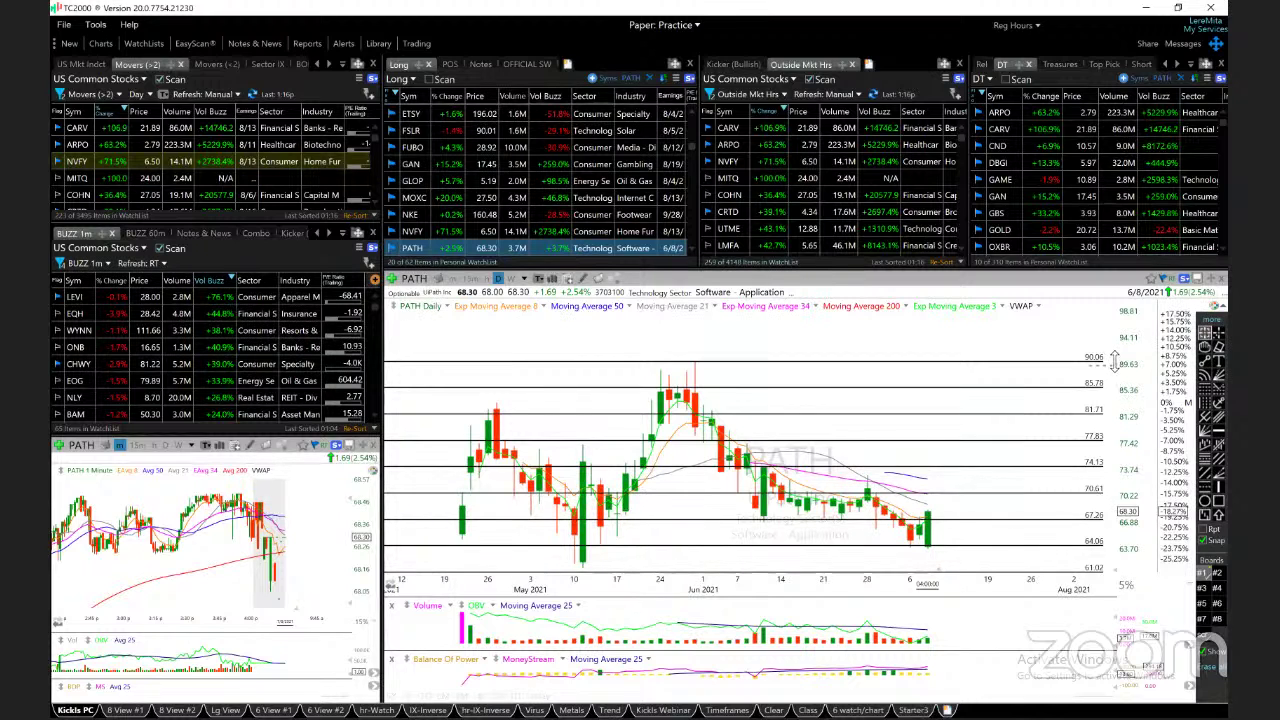
{"action": "left_click_drag", "start_coordinate": [1115, 360], "coordinate": [1112, 368]}
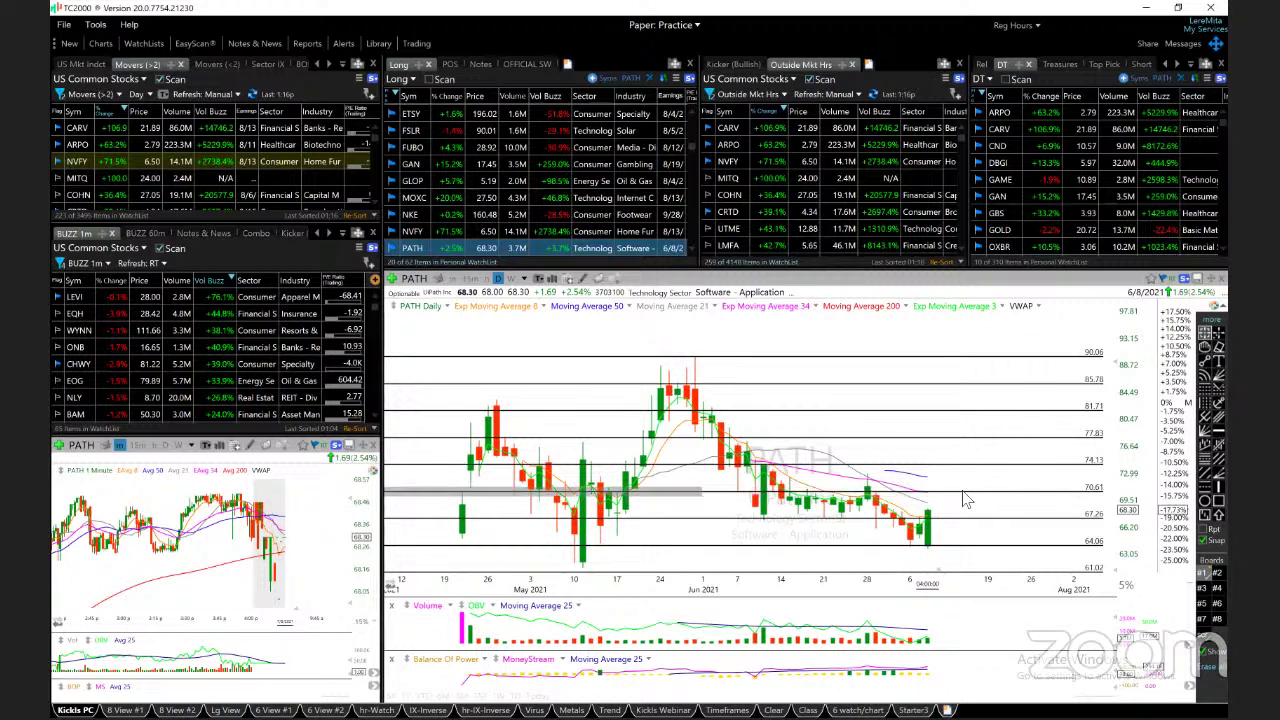
{"action": "mouse_move", "coordinate": [945, 527]}
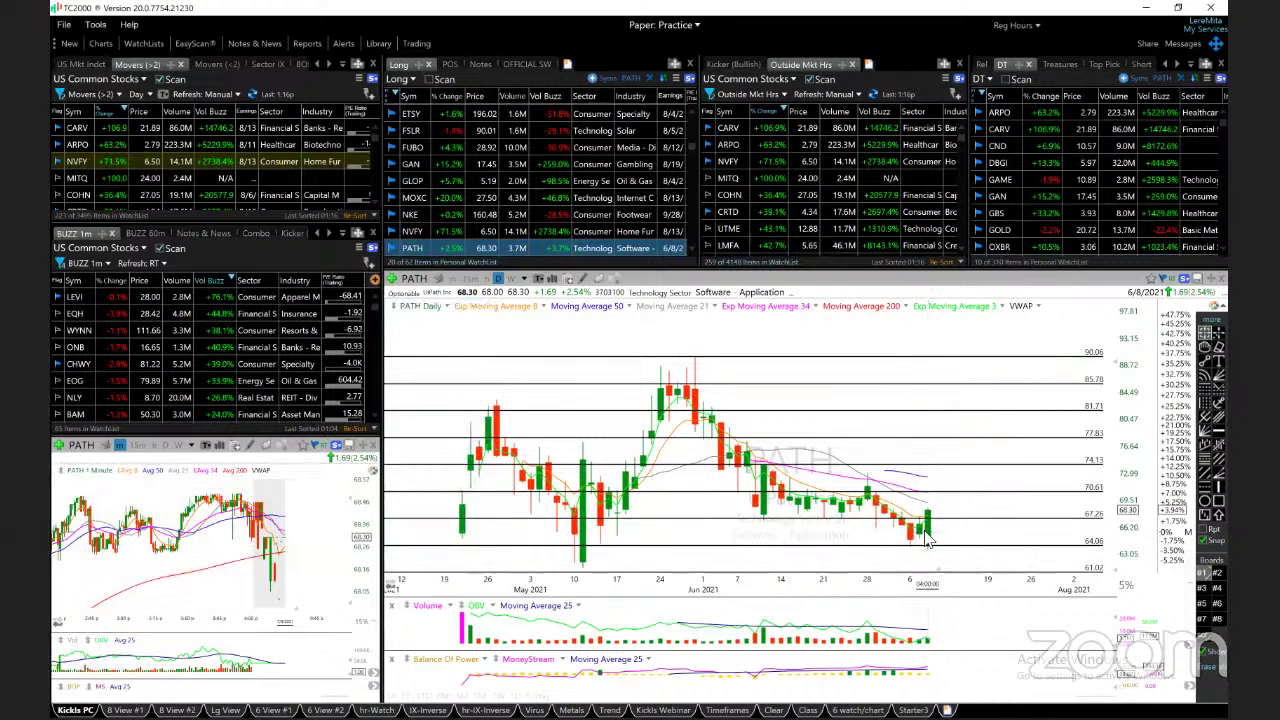
{"action": "key", "text": "Down"}
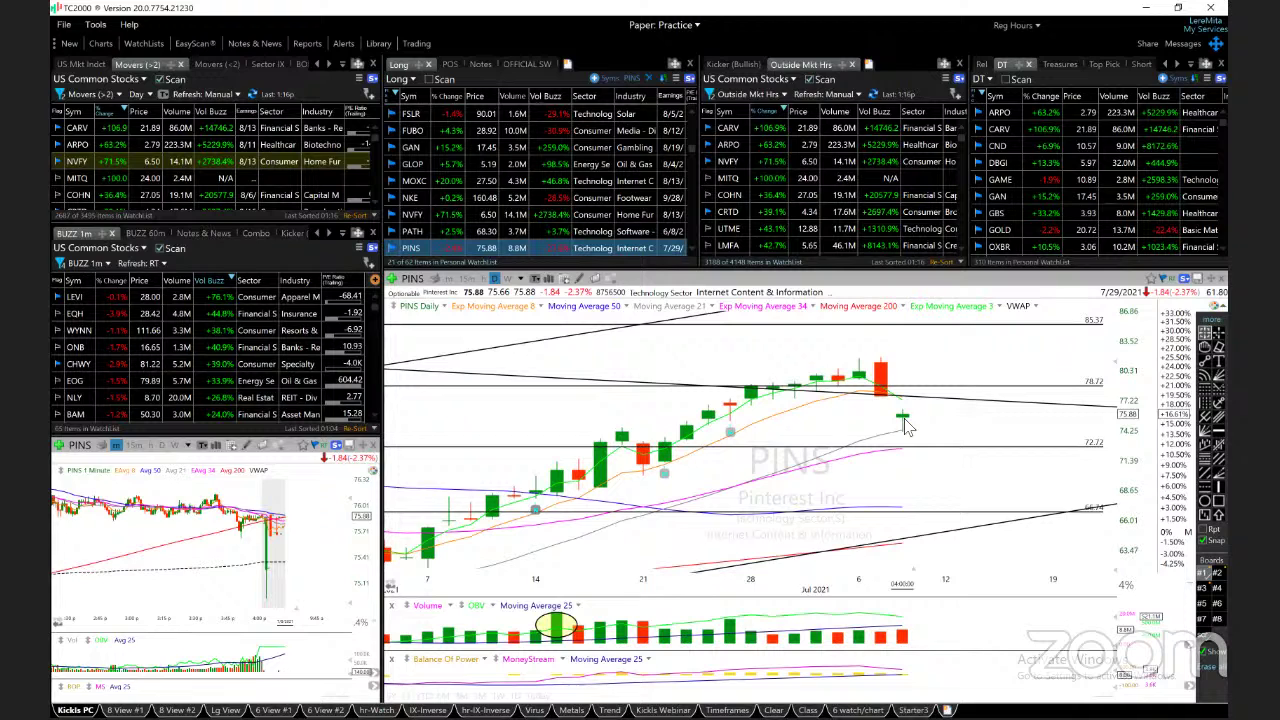
Check PINS candle values including 6/21, compress its price scale, then load PLTR zoomed out.
{"action": "left_click_drag", "start_coordinate": [904, 418], "coordinate": [903, 418]}
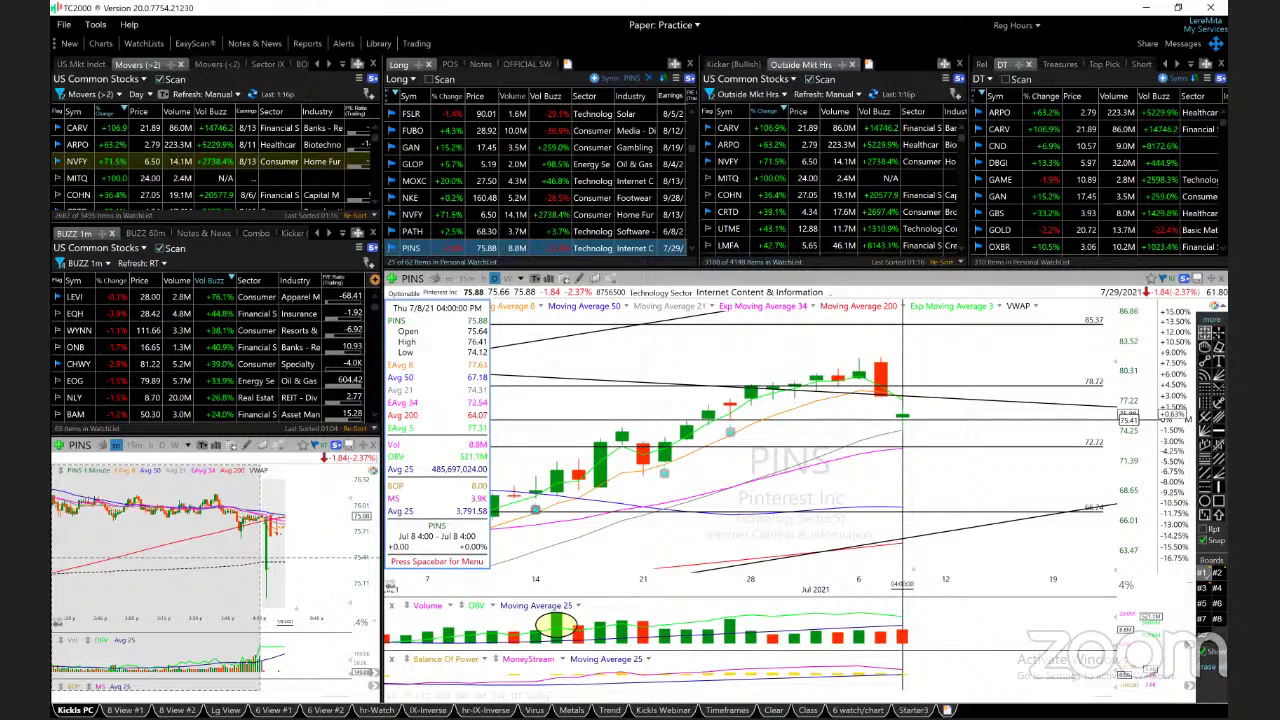
{"action": "left_click_drag", "start_coordinate": [907, 427], "coordinate": [911, 405]}
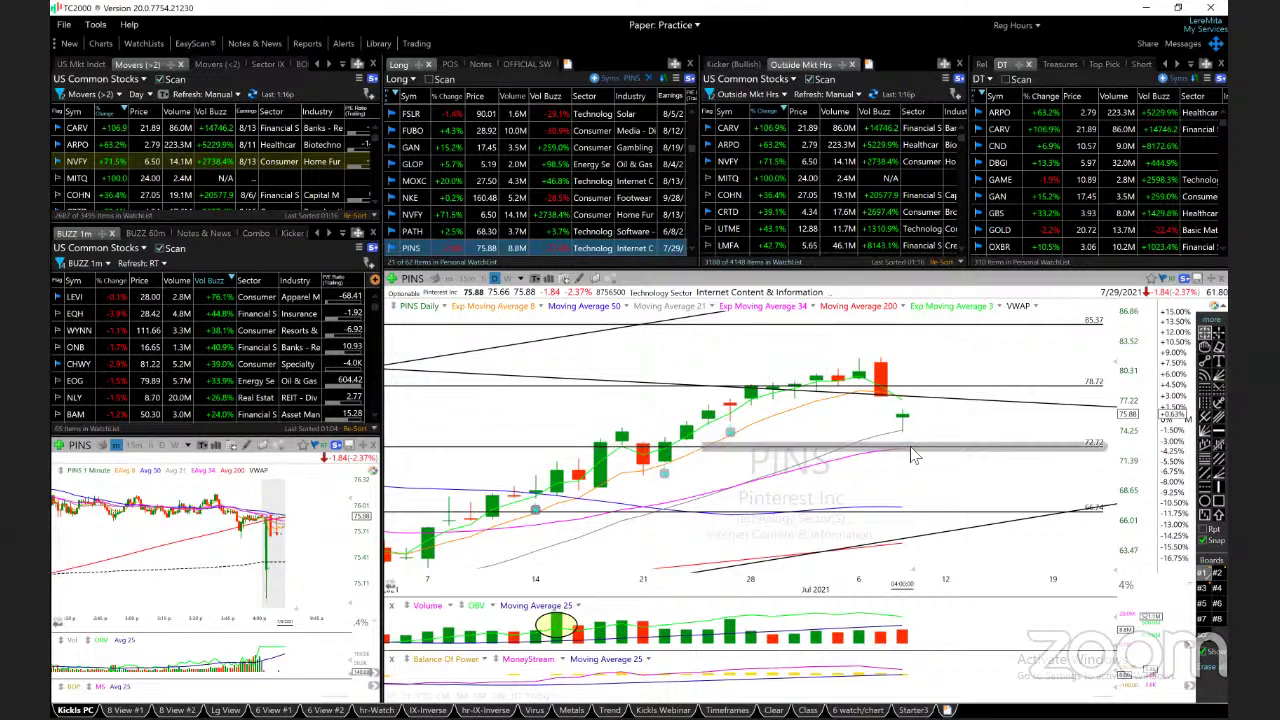
{"action": "left_click_drag", "start_coordinate": [646, 478], "coordinate": [643, 475]}
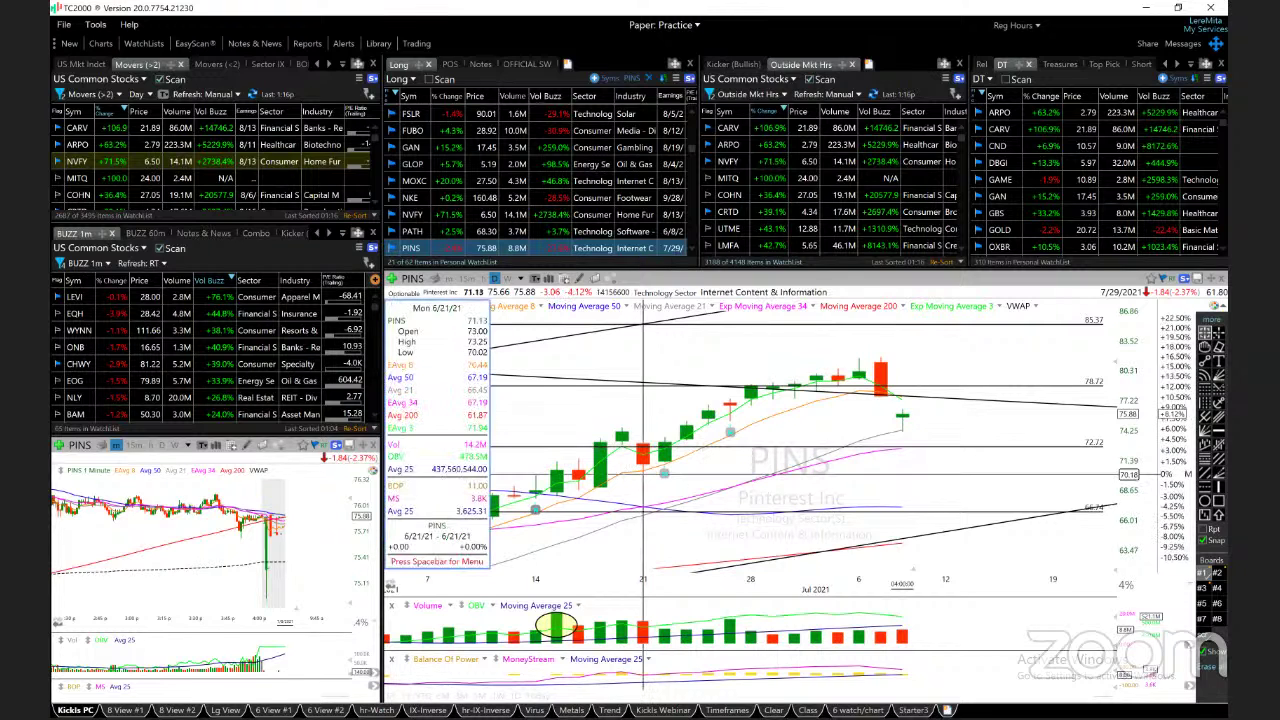
{"action": "left_click_drag", "start_coordinate": [785, 513], "coordinate": [894, 523]}
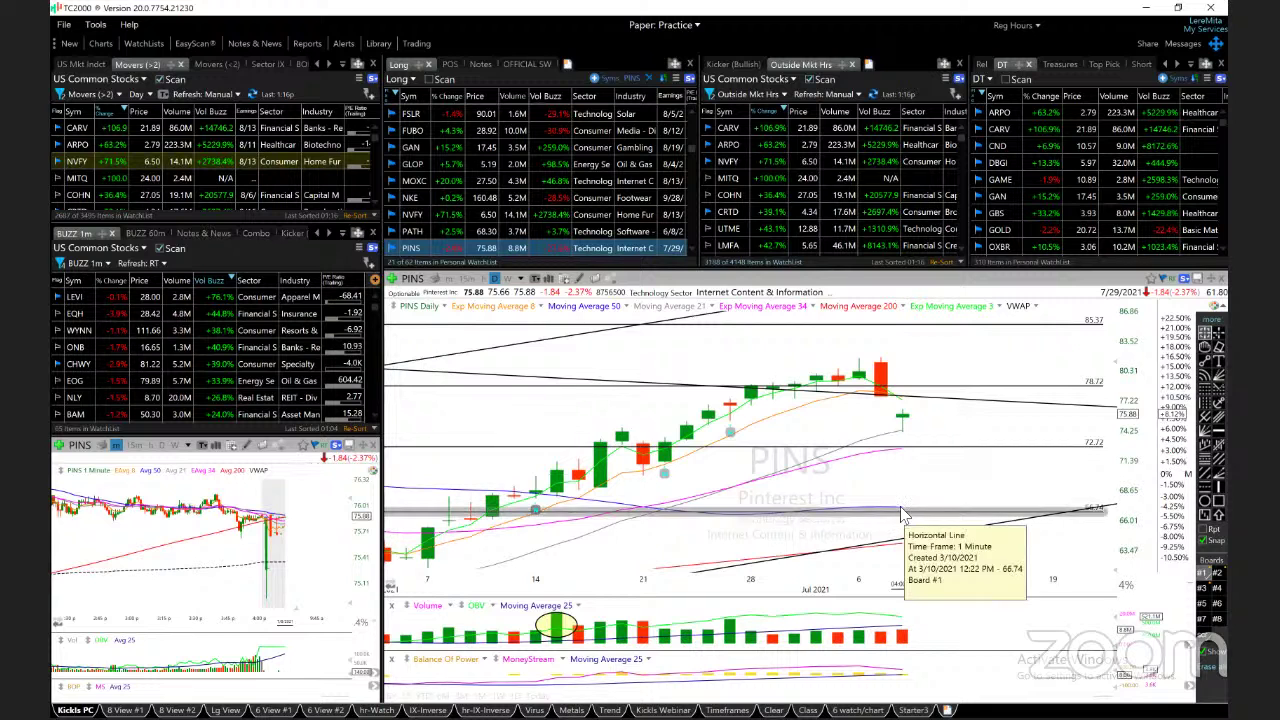
{"action": "left_click_drag", "start_coordinate": [1118, 368], "coordinate": [1112, 395]}
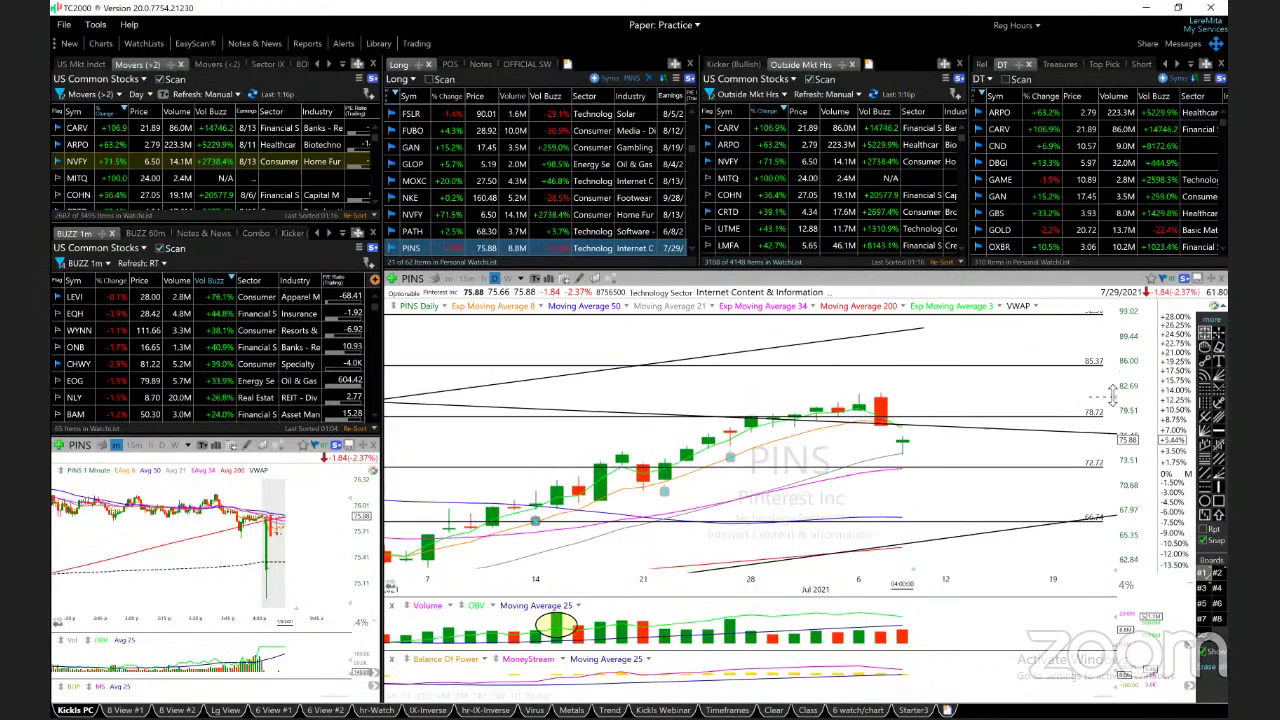
{"action": "key", "text": "Down"}
{"action": "scroll", "coordinate": [1010, 500], "scroll_direction": "down", "scroll_amount": 5}
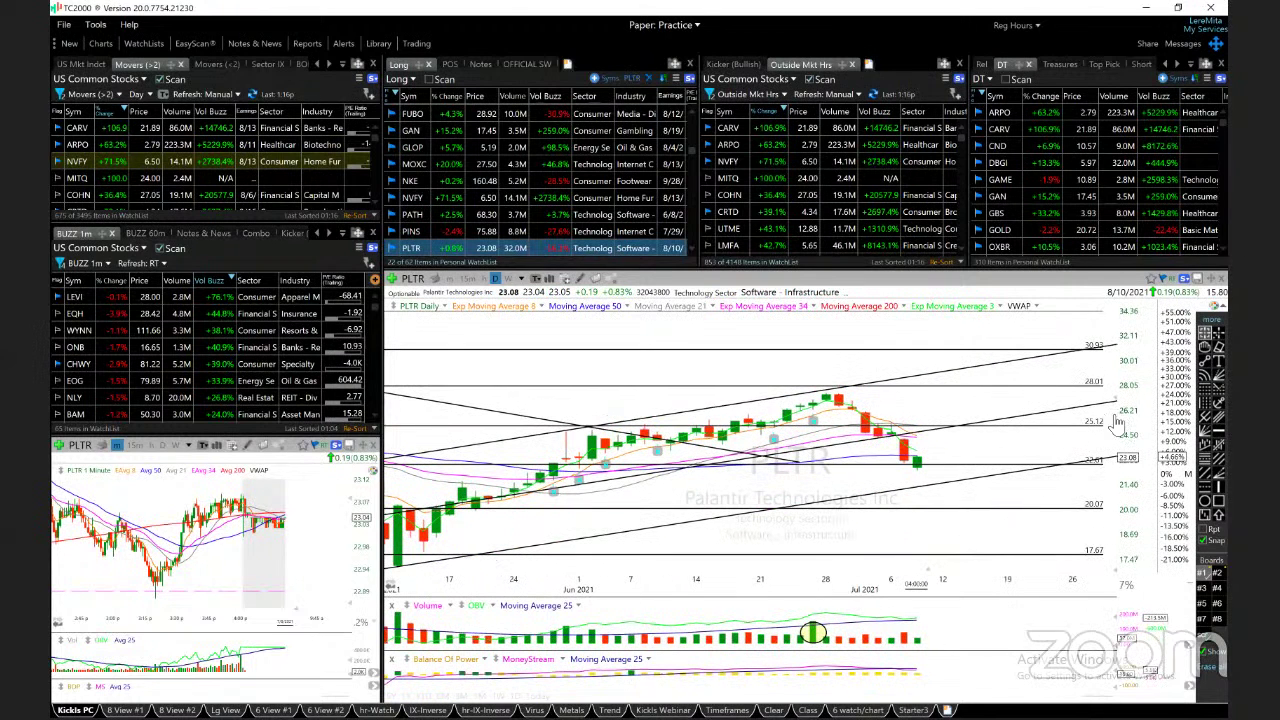
Check PLTR's 7/8/21 bar and rescale the chart to about 18.67–31.55.
{"action": "left_click_drag", "start_coordinate": [1110, 398], "coordinate": [1107, 345]}
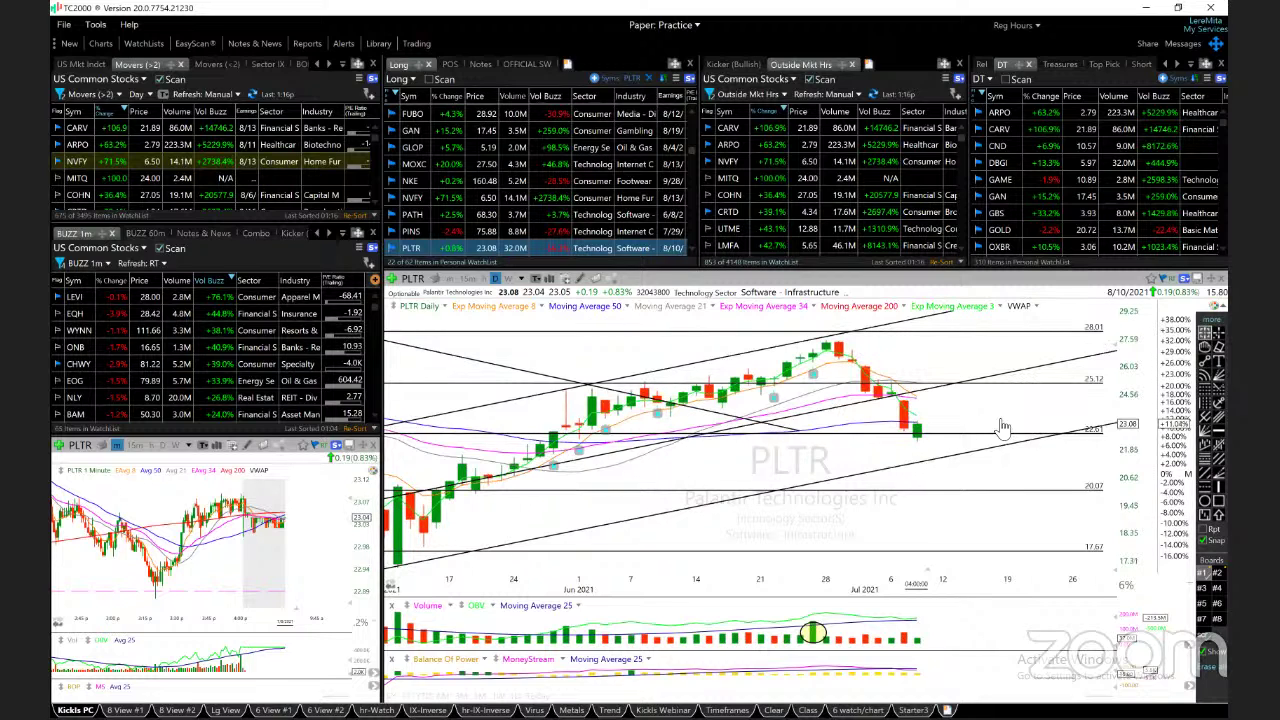
{"action": "left_click", "coordinate": [916, 440]}
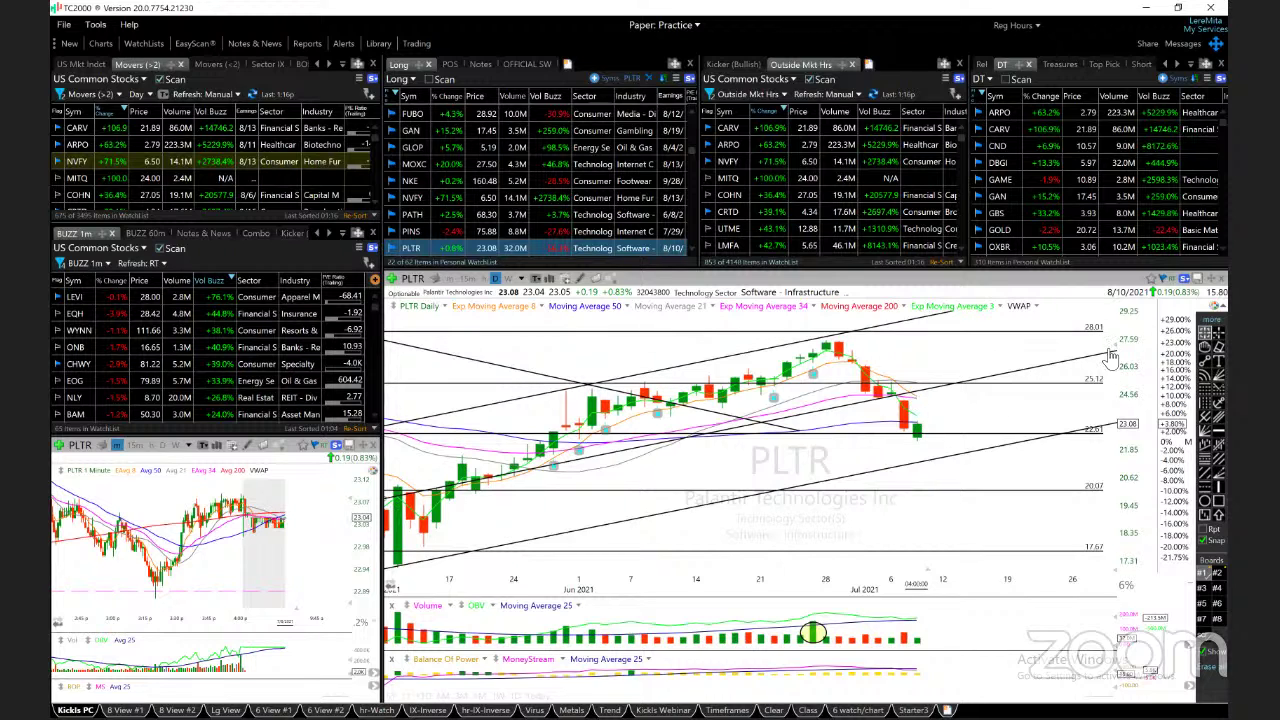
{"action": "left_click_drag", "start_coordinate": [1109, 368], "coordinate": [1087, 330]}
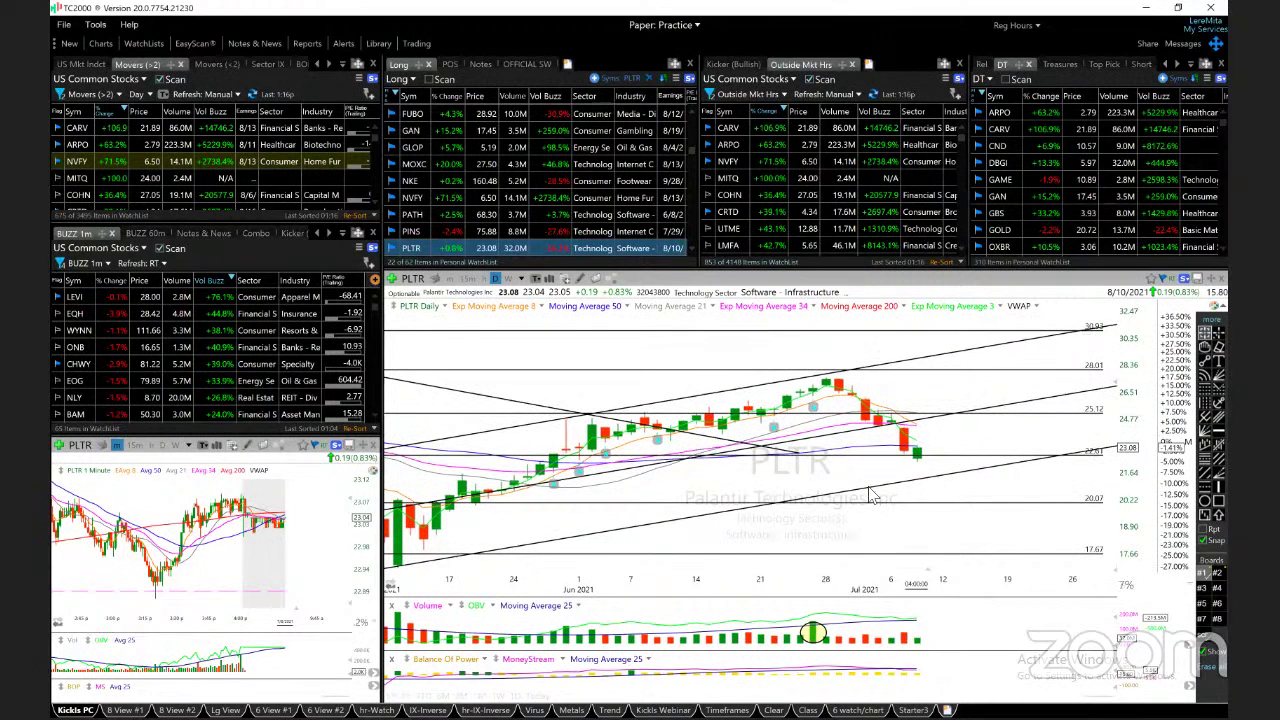
{"action": "left_click_drag", "start_coordinate": [870, 495], "coordinate": [922, 488]}
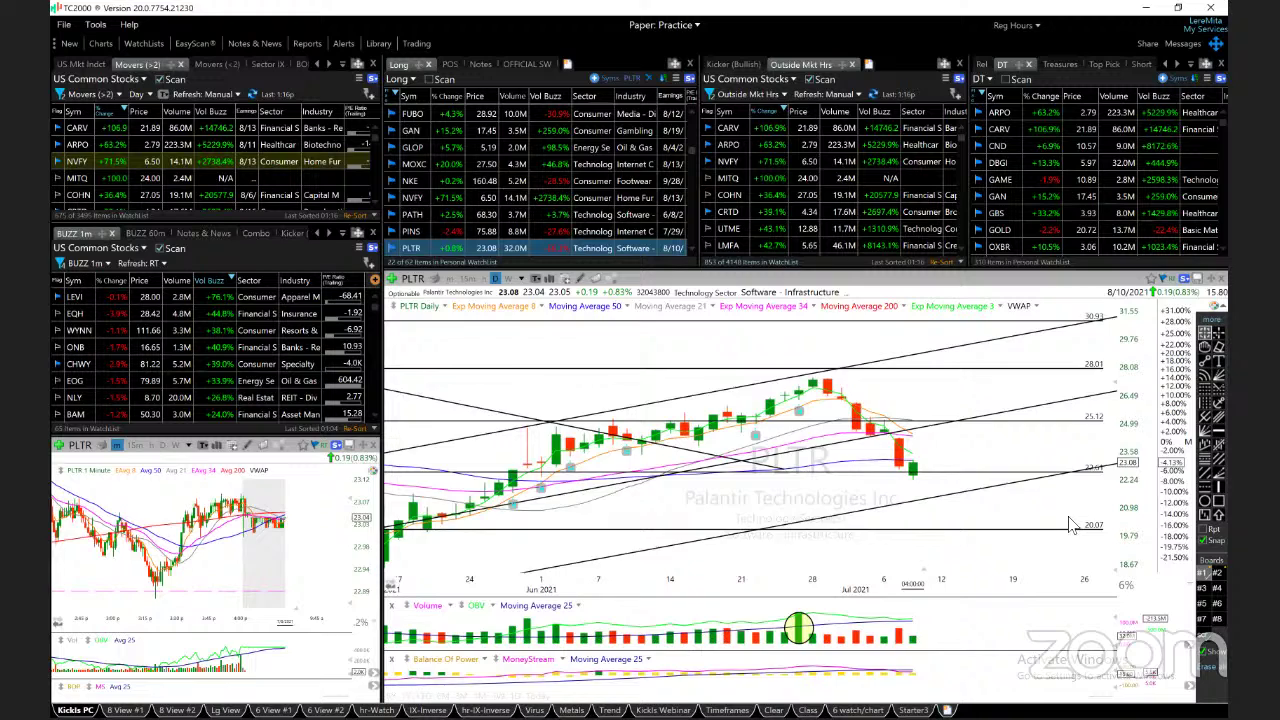
Load PTON and compress its price scale twice to bring 148.66 into view.
{"action": "key", "text": "Down"}
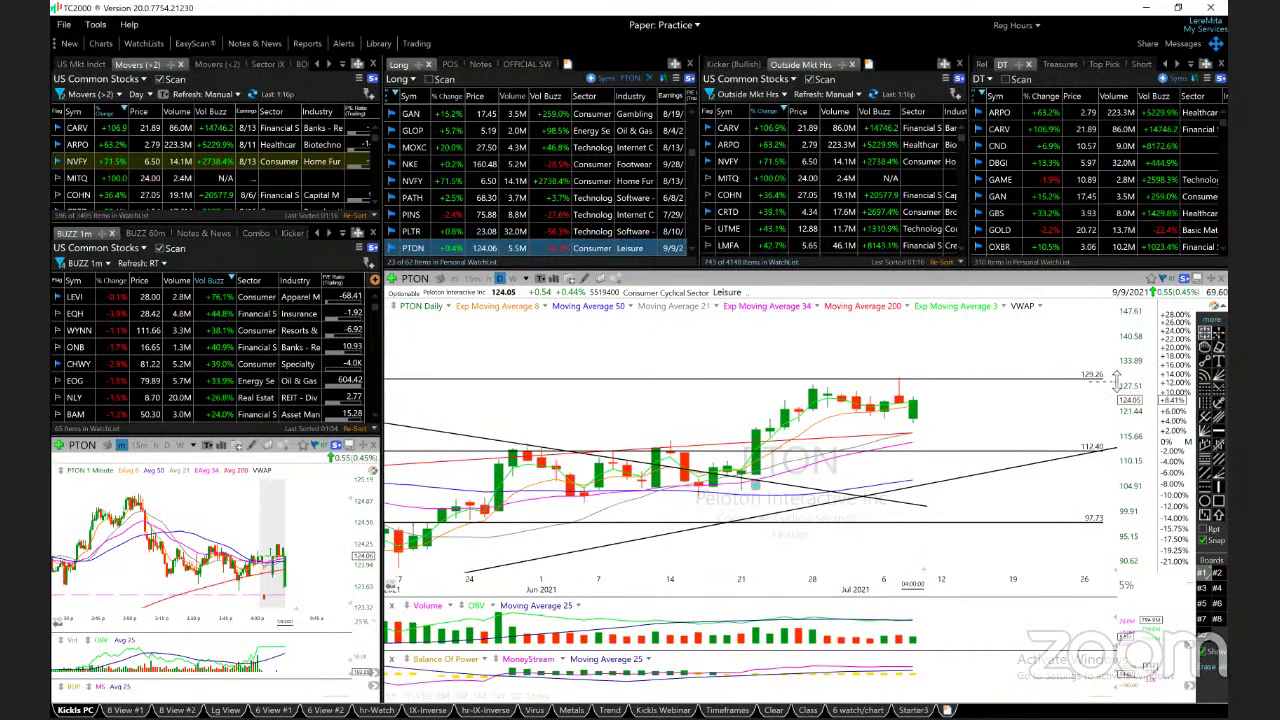
{"action": "left_click_drag", "start_coordinate": [1116, 378], "coordinate": [1070, 422]}
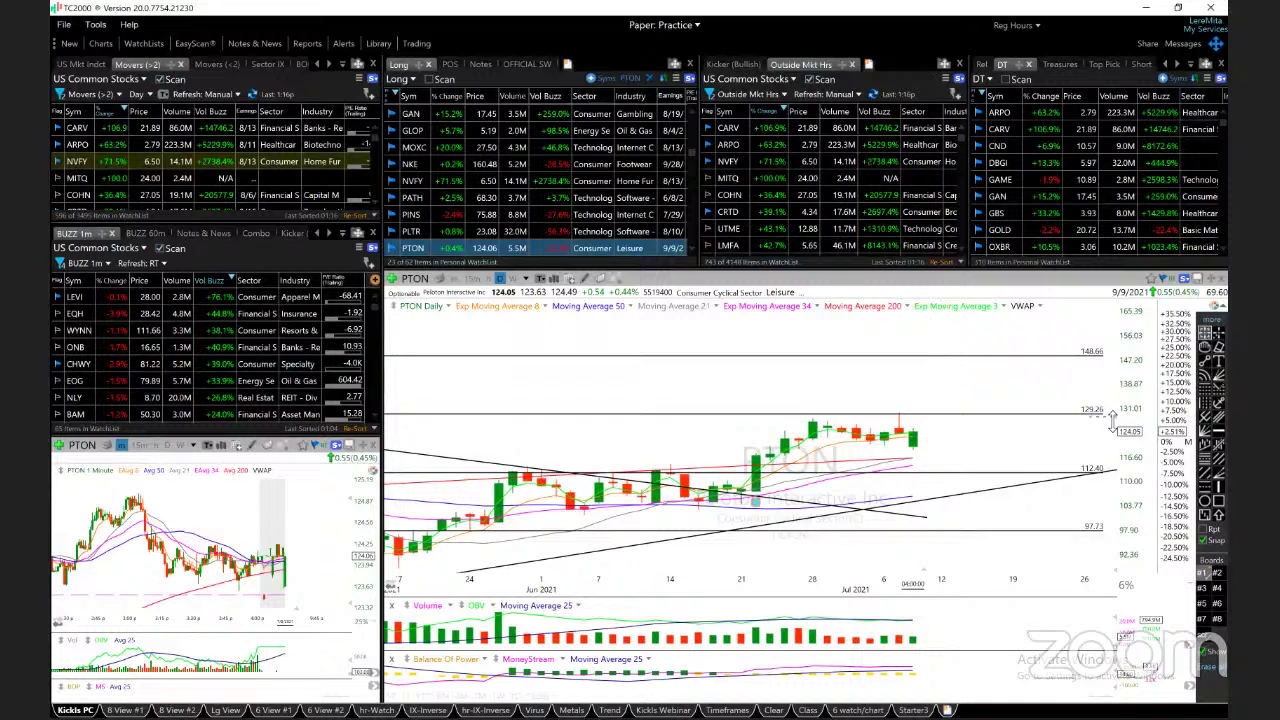
{"action": "left_click_drag", "start_coordinate": [1112, 425], "coordinate": [1105, 400]}
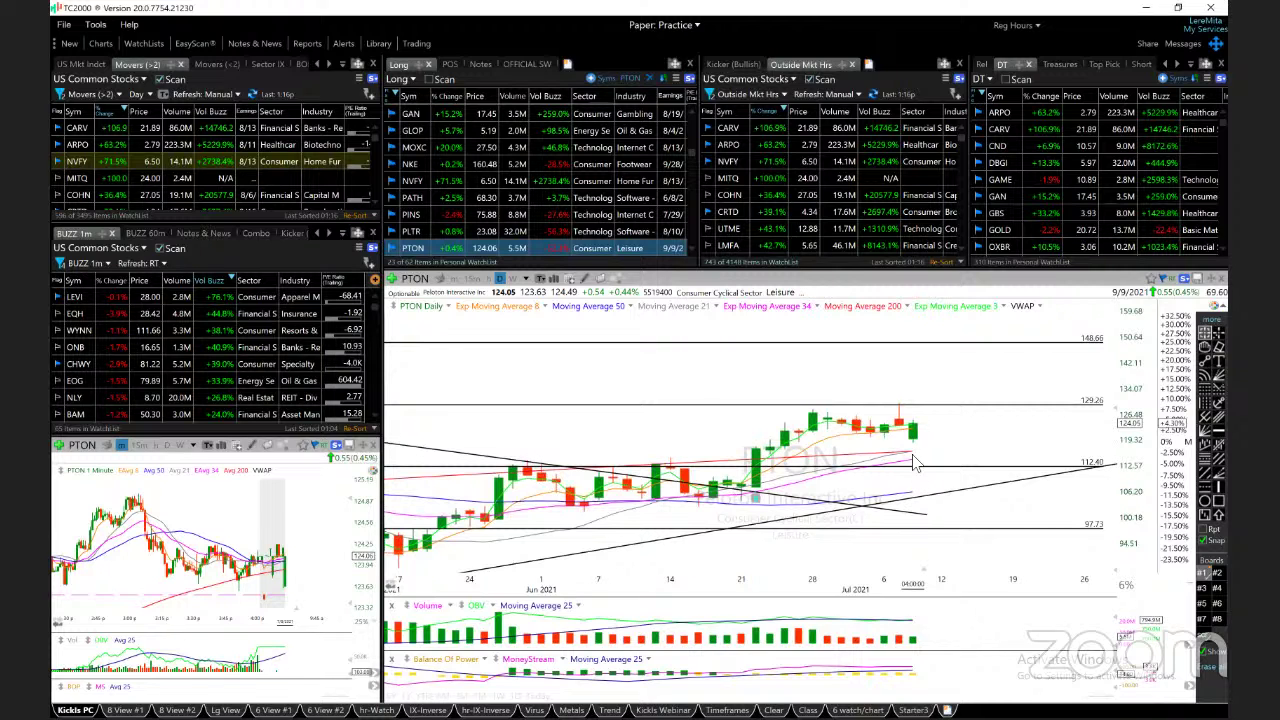
Enter SGH to add it to the Long watchlist and zoom its daily chart.
{"action": "type", "text": "SGH"}
{"action": "key", "text": "Return"}
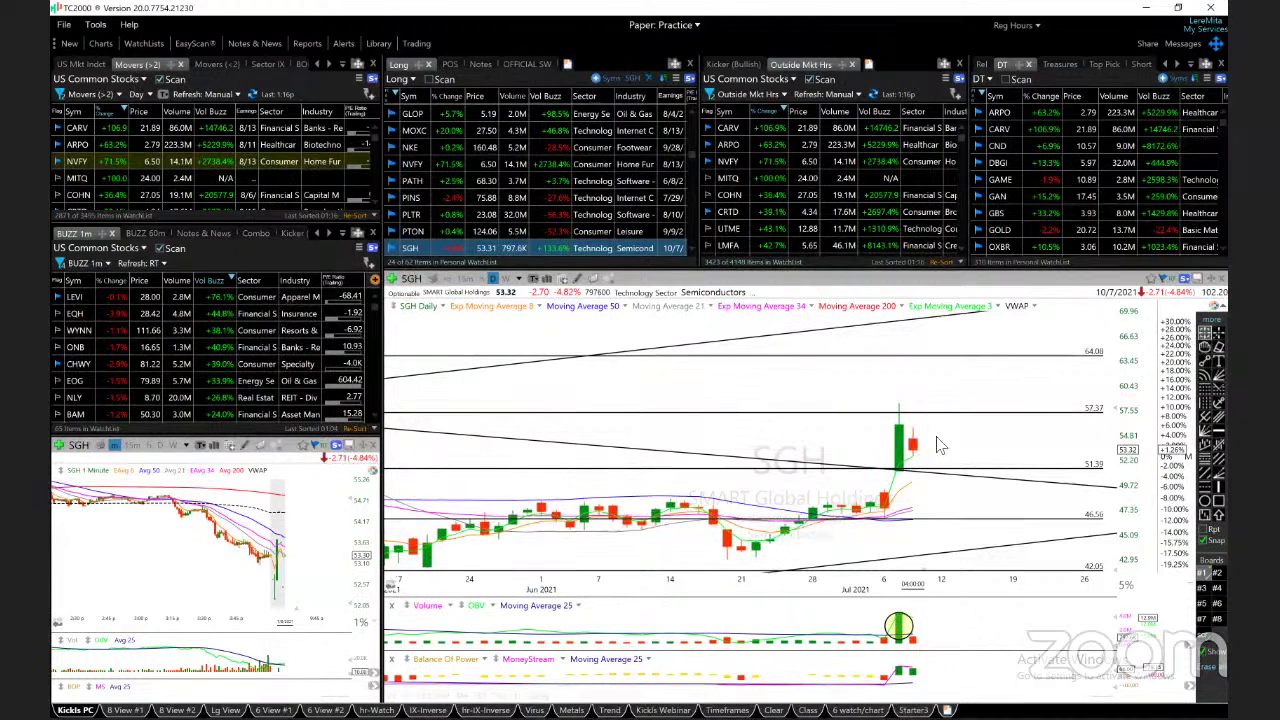
{"action": "scroll", "coordinate": [936, 436], "scroll_direction": "up", "scroll_amount": 3}
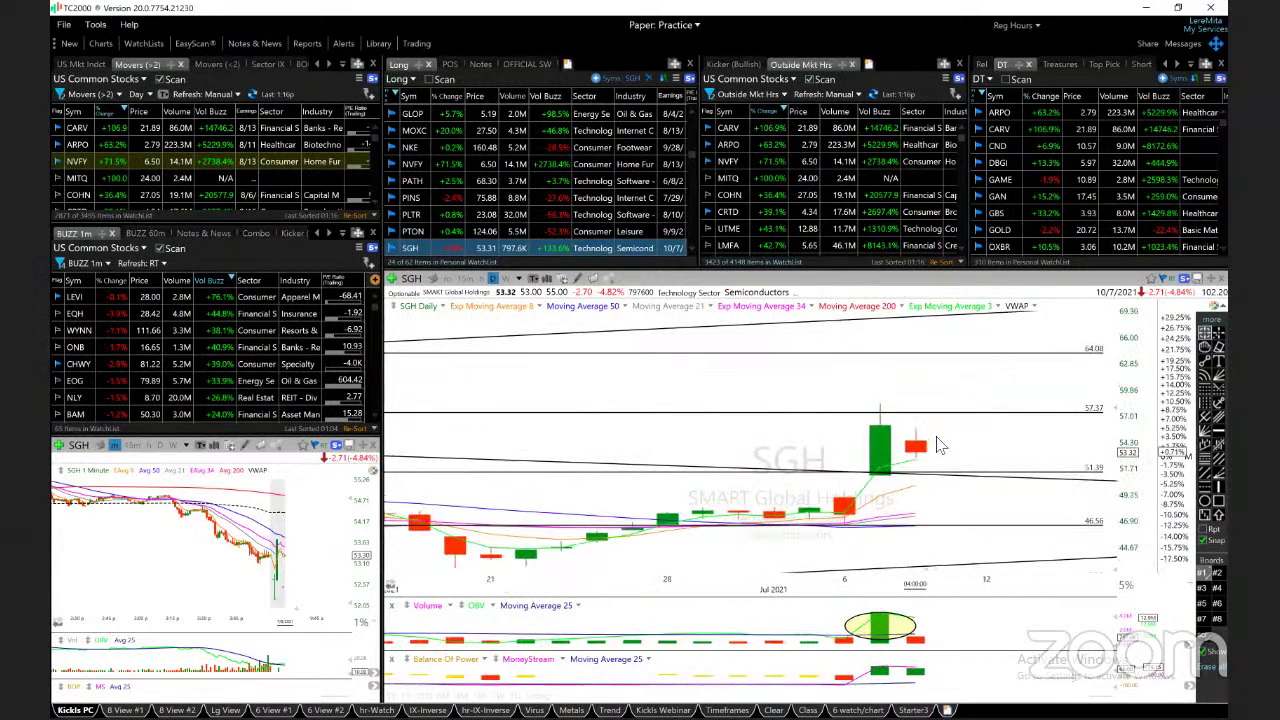
Check the 7/7/21 and 7/6/21 bar values, then compress the scale to fit the upper trend line.
{"action": "left_click", "coordinate": [881, 455]}
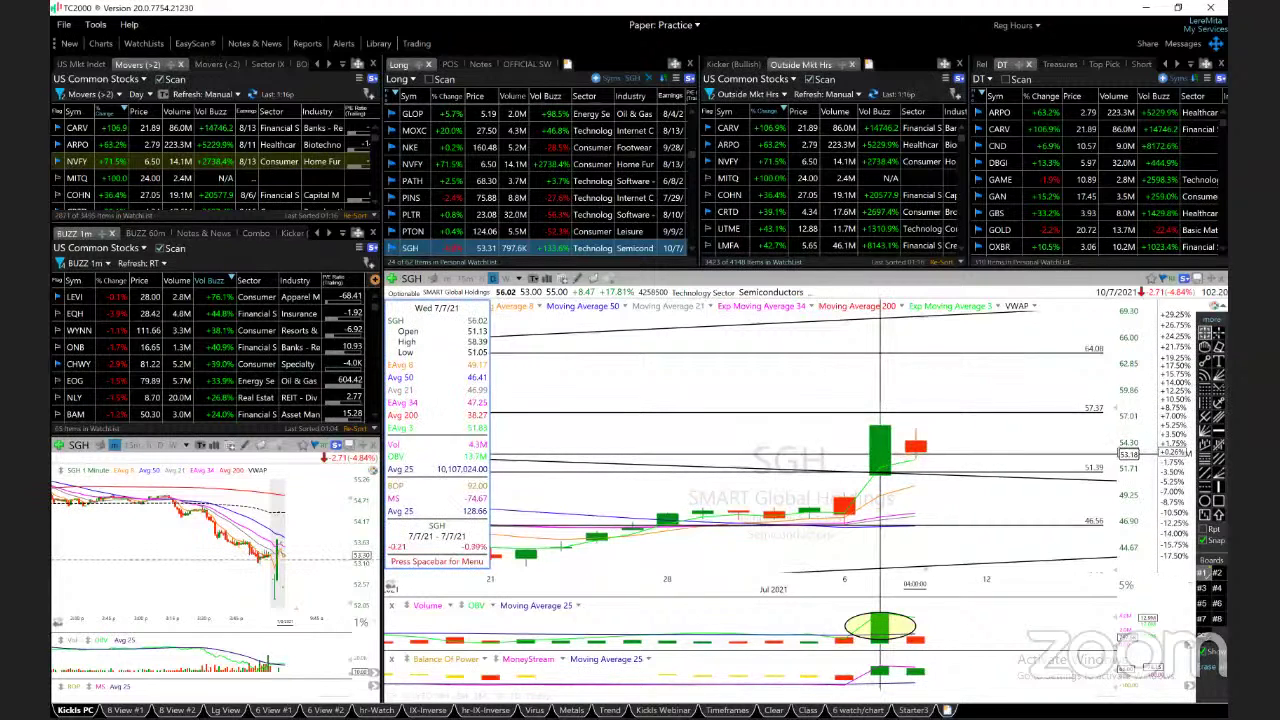
{"action": "left_click", "coordinate": [883, 458]}
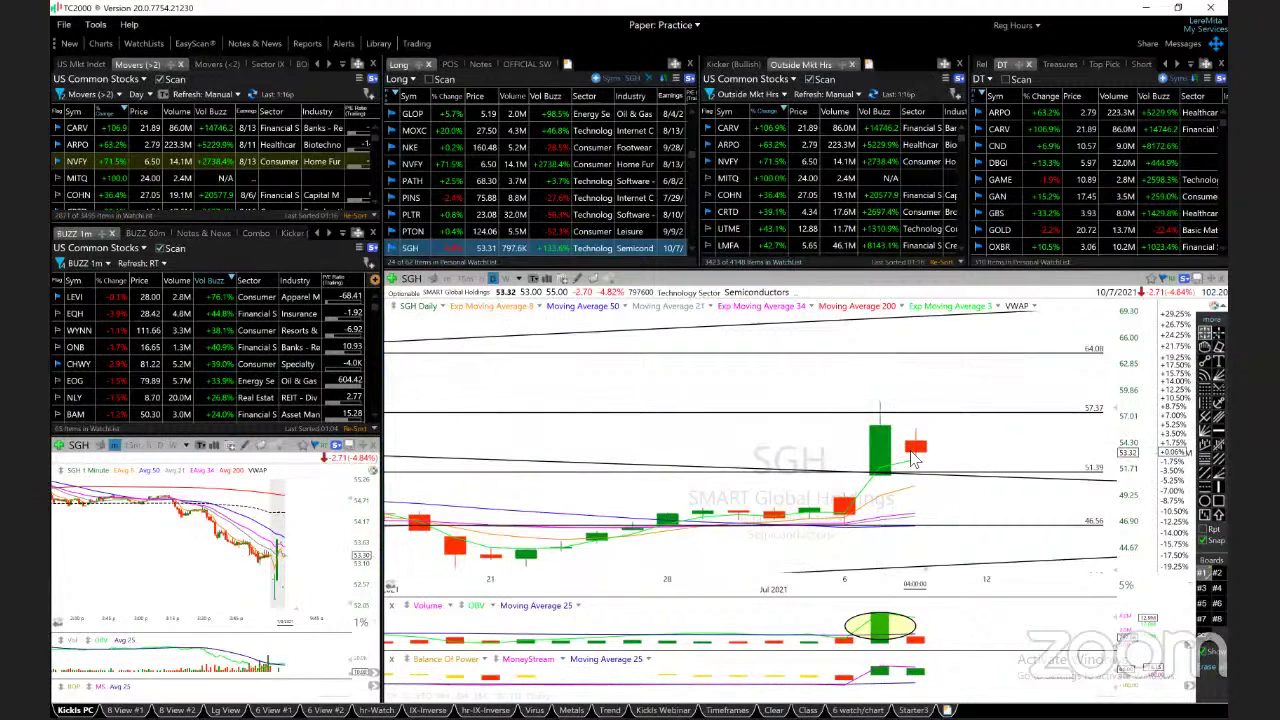
{"action": "left_click", "coordinate": [880, 486]}
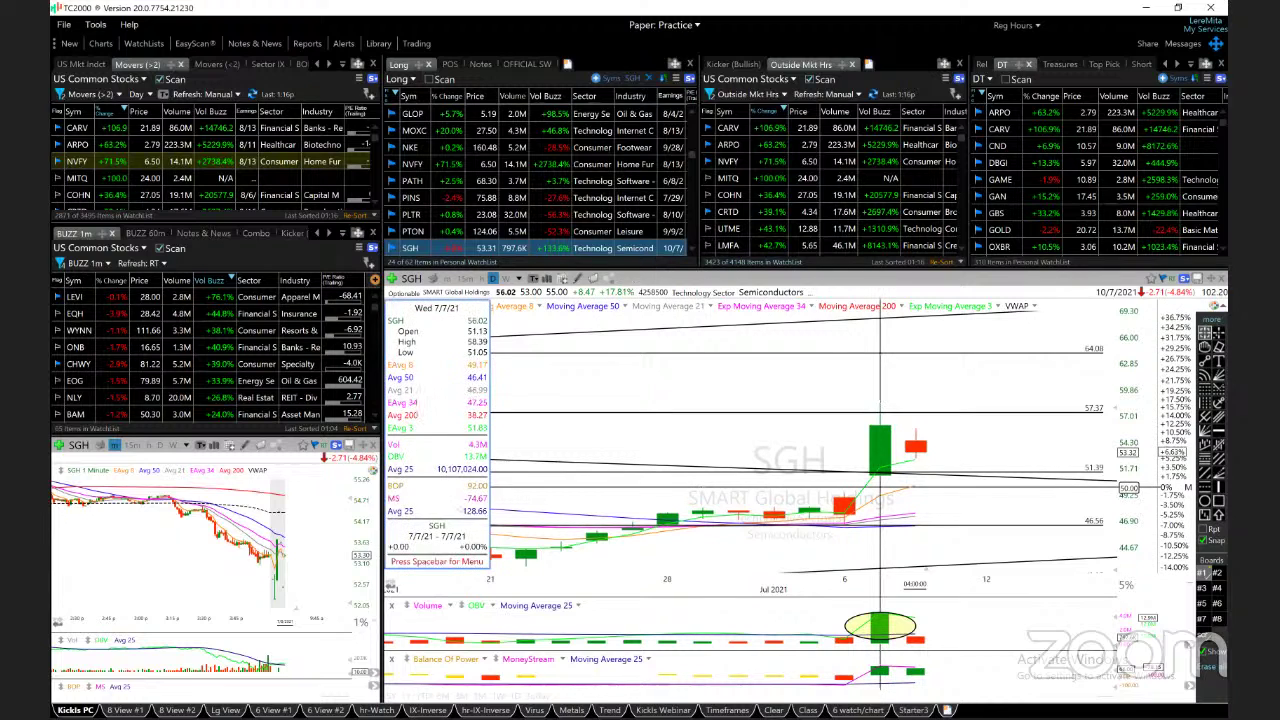
{"action": "left_click", "coordinate": [880, 486]}
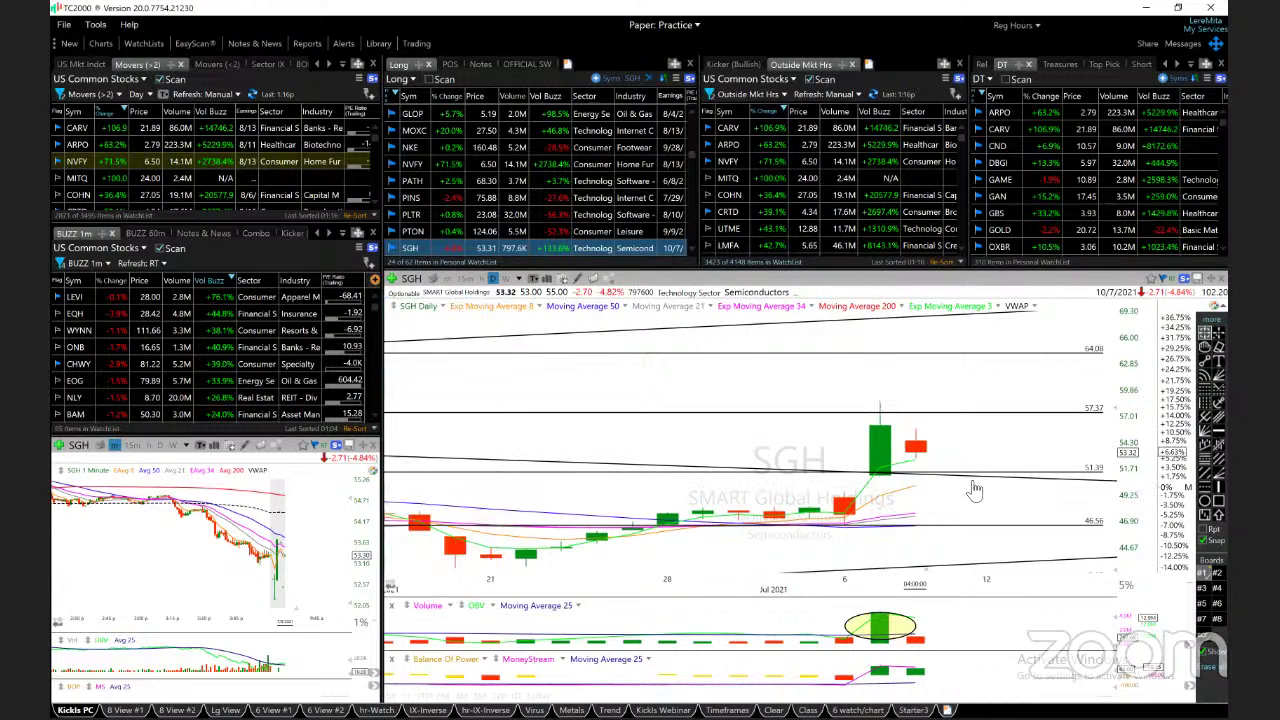
{"action": "scroll", "coordinate": [1037, 467], "scroll_direction": "down", "scroll_amount": 2}
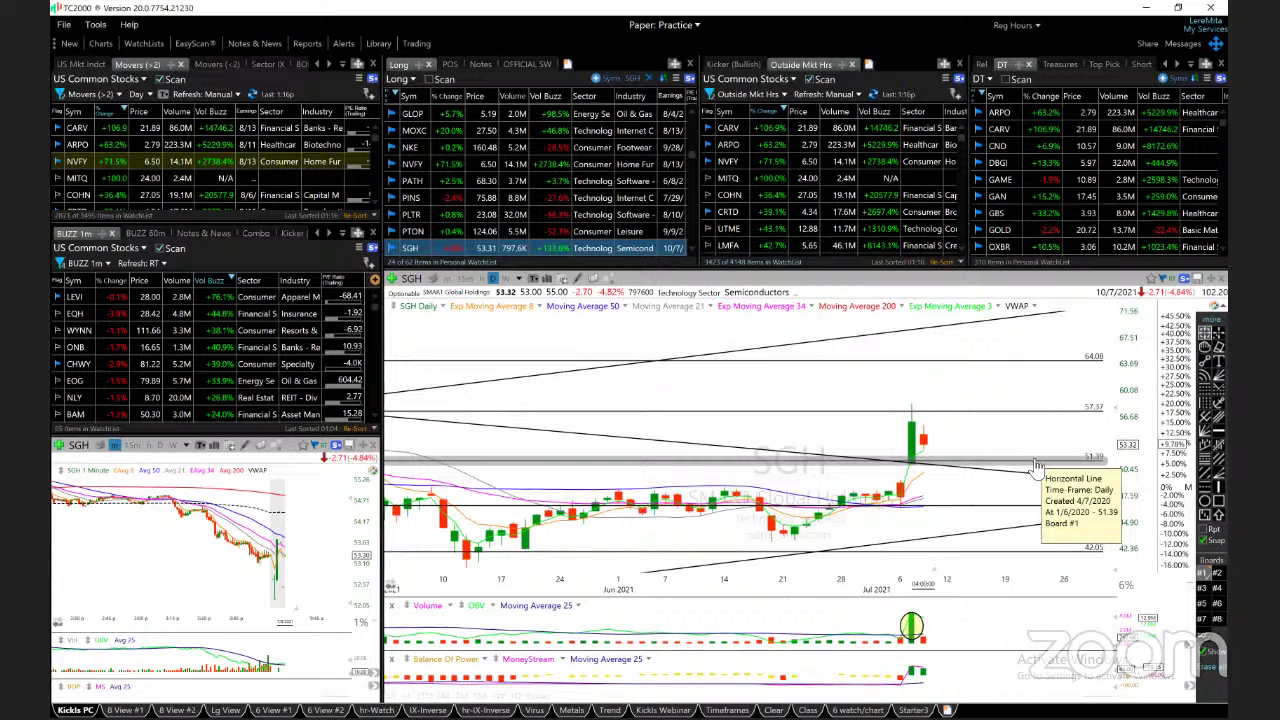
{"action": "left_click", "coordinate": [900, 491]}
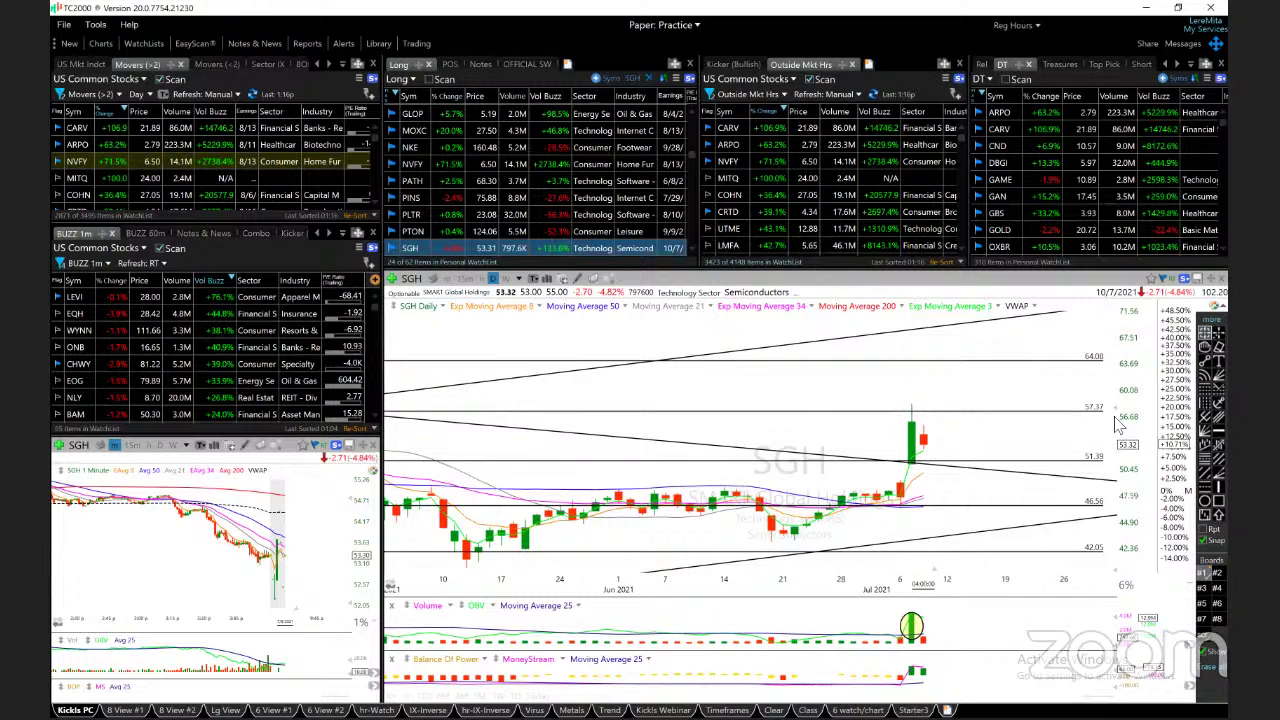
{"action": "left_click_drag", "start_coordinate": [1115, 425], "coordinate": [1117, 436]}
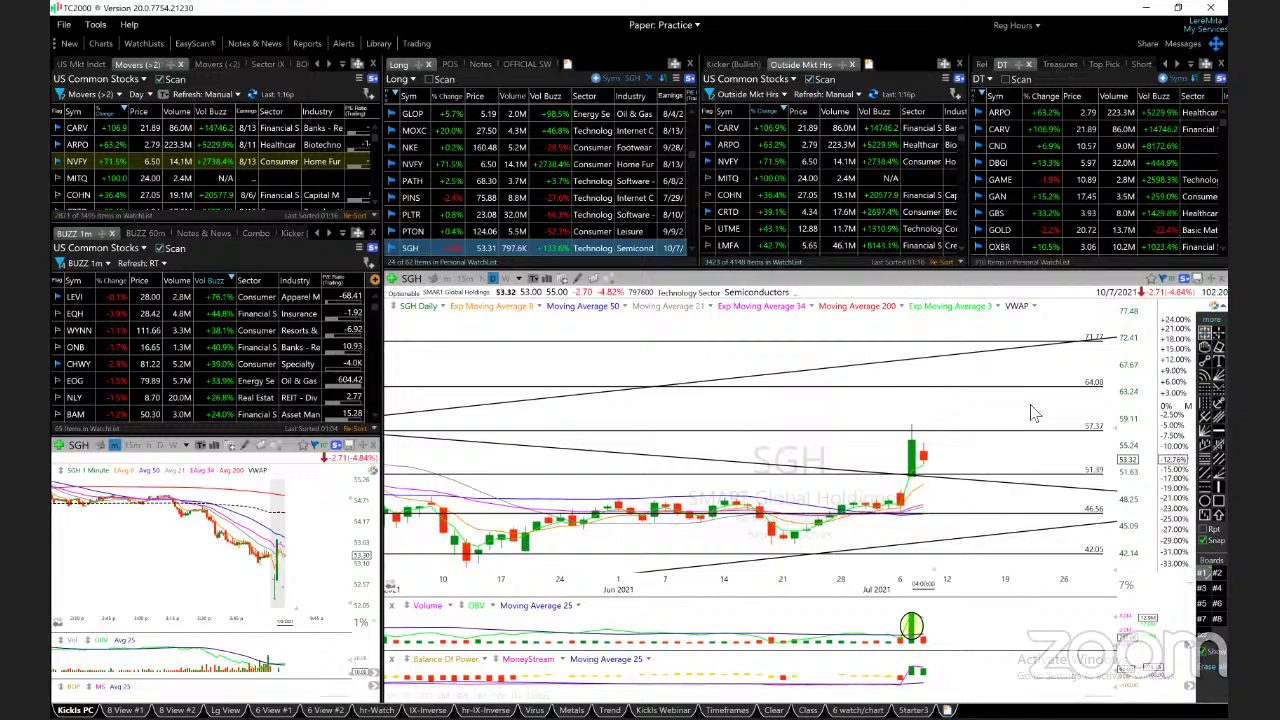
Load SPCE zoomed in, view its Jul 8 bar's data box, then advance to TTD.
{"action": "key", "text": "Down"}
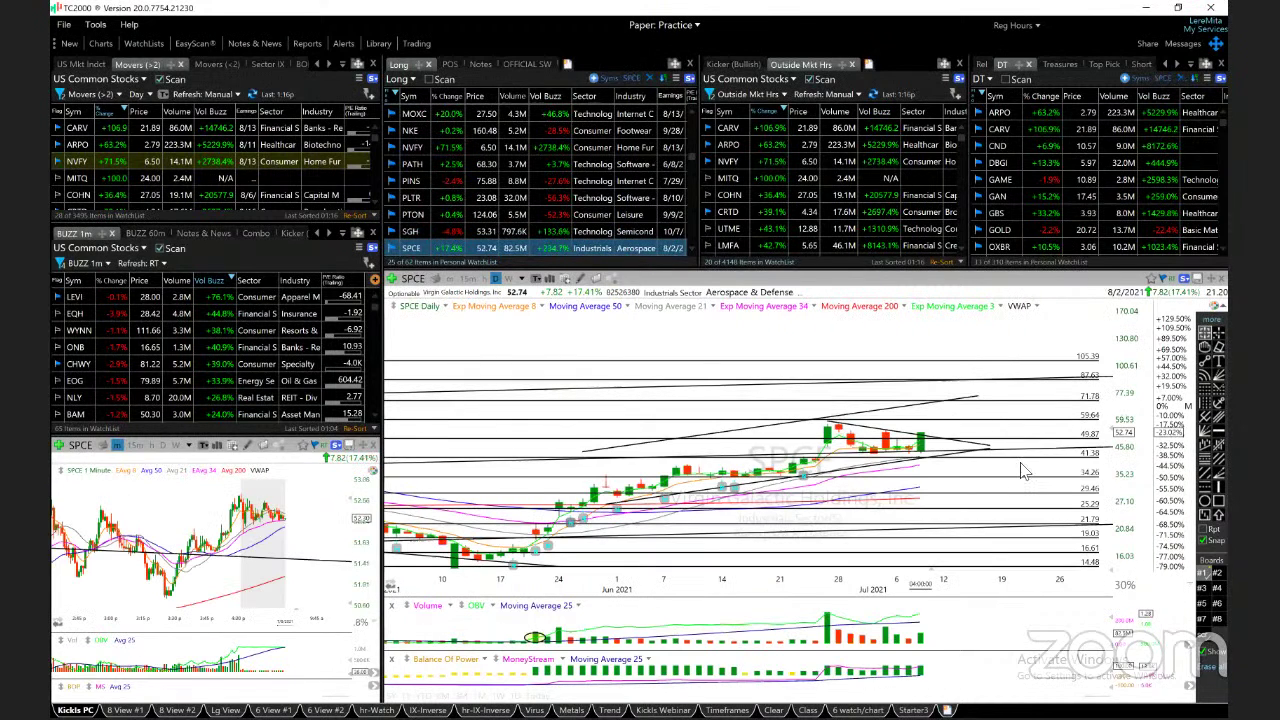
{"action": "scroll", "coordinate": [1022, 470], "scroll_direction": "up", "scroll_amount": 2}
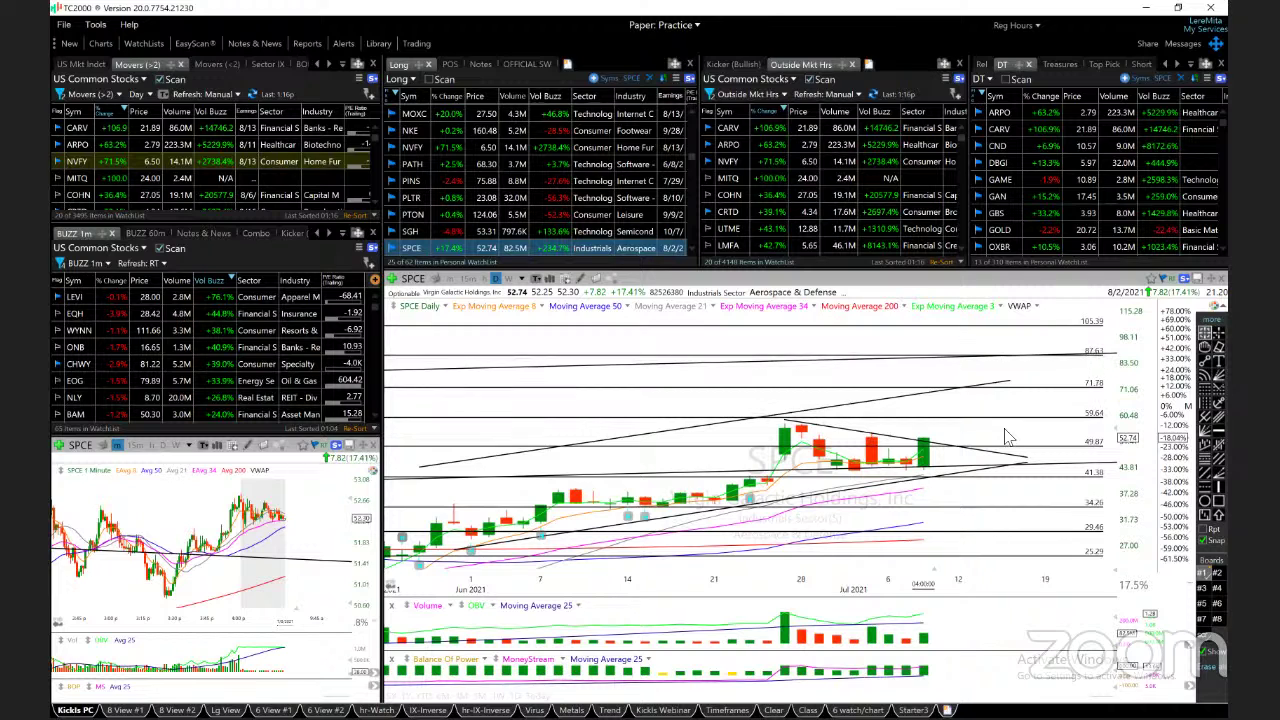
{"action": "scroll", "coordinate": [1006, 432], "scroll_direction": "up", "scroll_amount": 2}
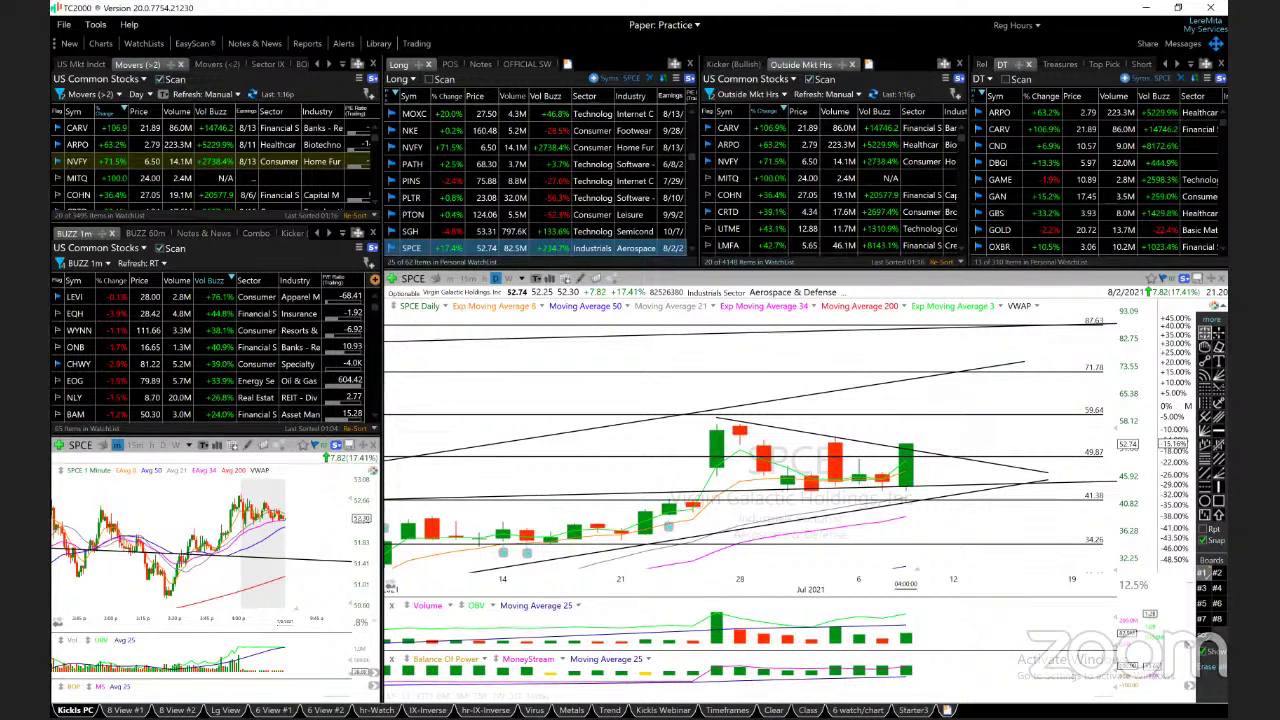
{"action": "mouse_move", "coordinate": [905, 467]}
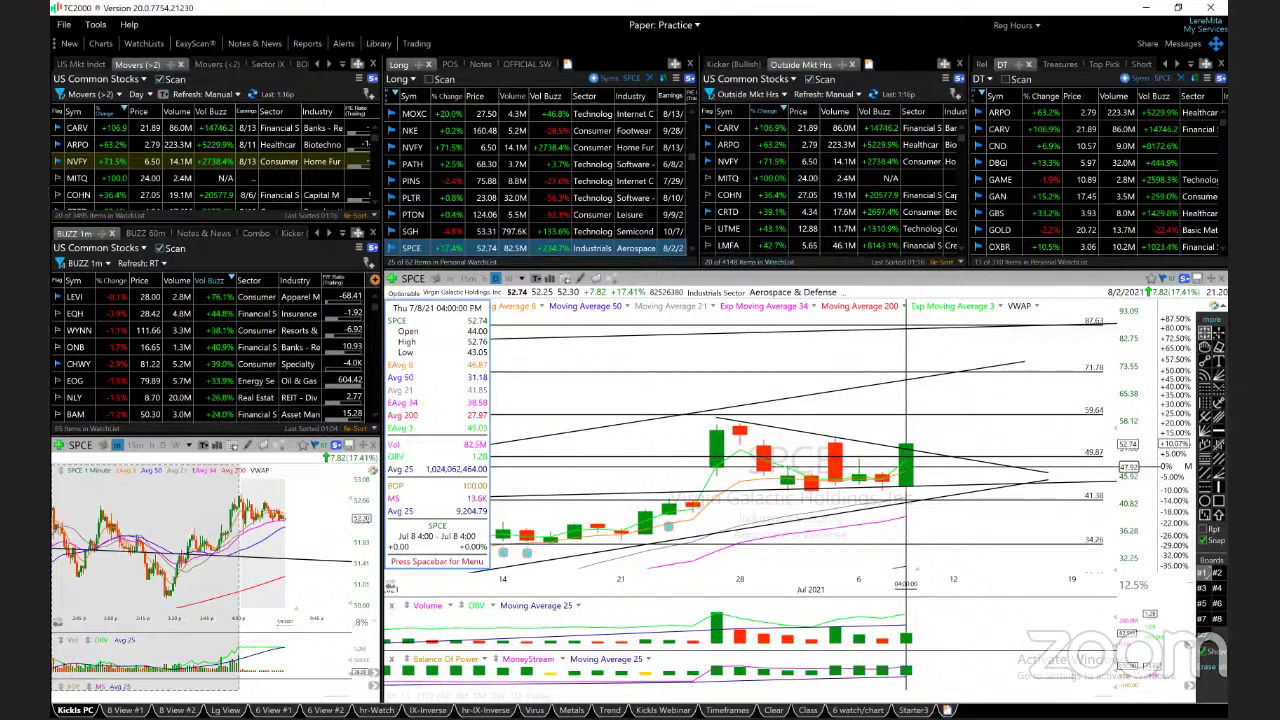
{"action": "key", "text": "Down"}
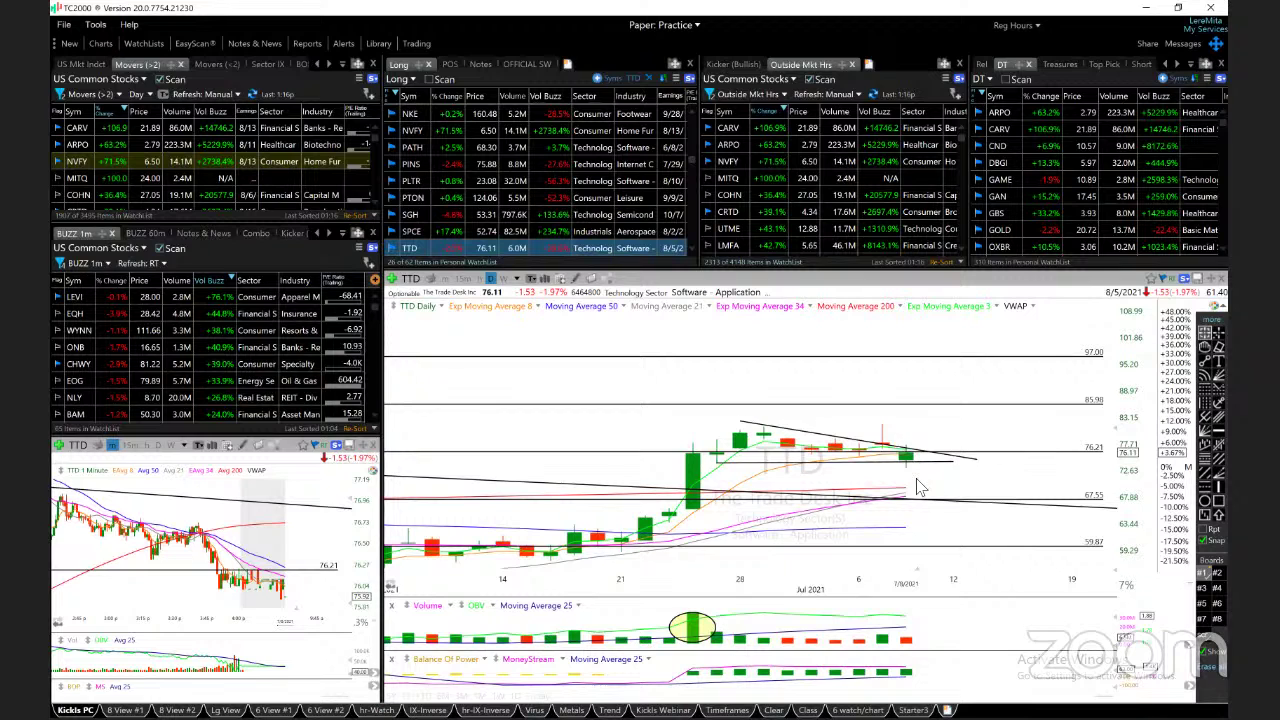
Compress TTD's daily price scale to show higher levels up to 180.27, stepping to UONE and back.
{"action": "scroll", "coordinate": [918, 487], "scroll_direction": "up", "scroll_amount": 3}
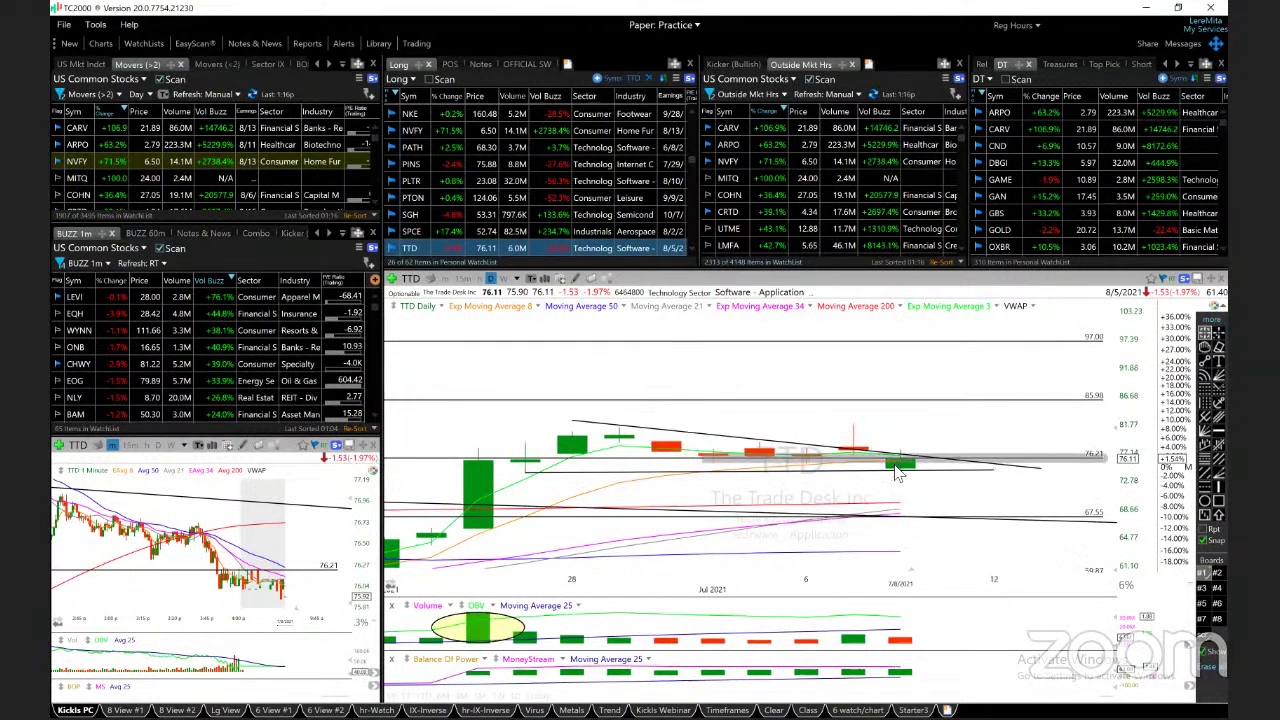
{"action": "scroll", "coordinate": [897, 473], "scroll_direction": "up", "scroll_amount": 3}
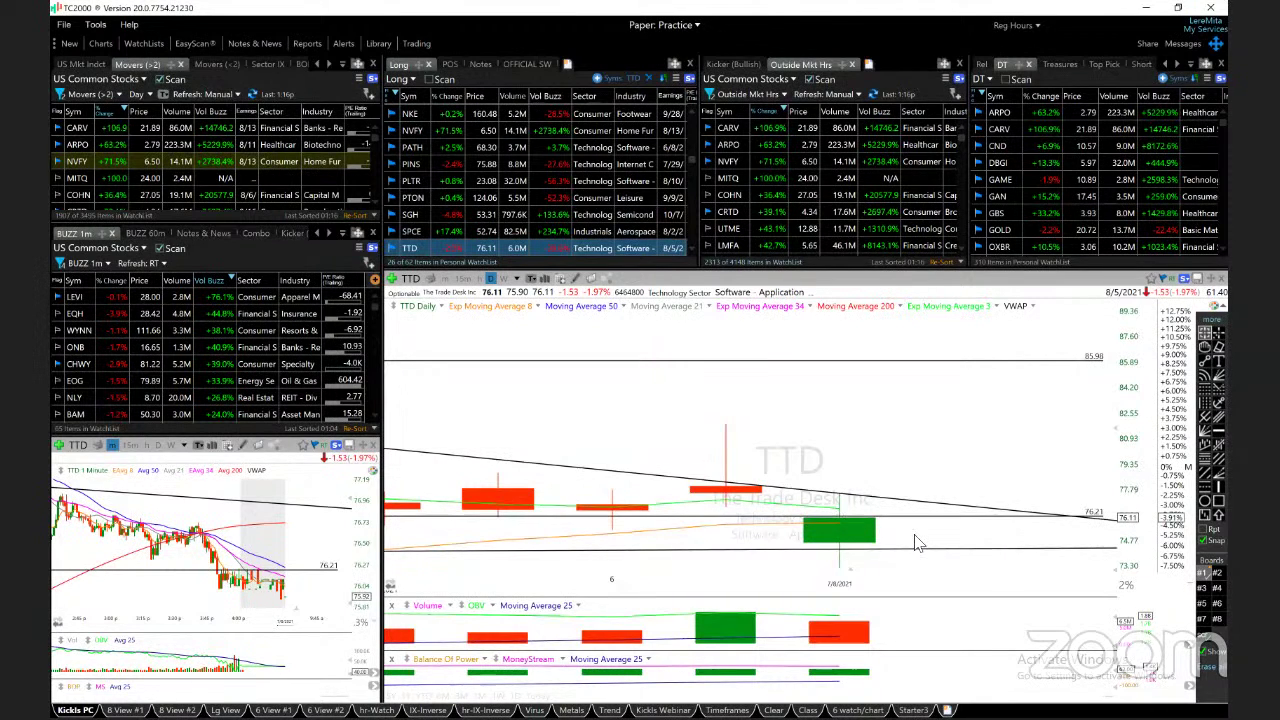
{"action": "scroll", "coordinate": [914, 534], "scroll_direction": "down", "scroll_amount": 6}
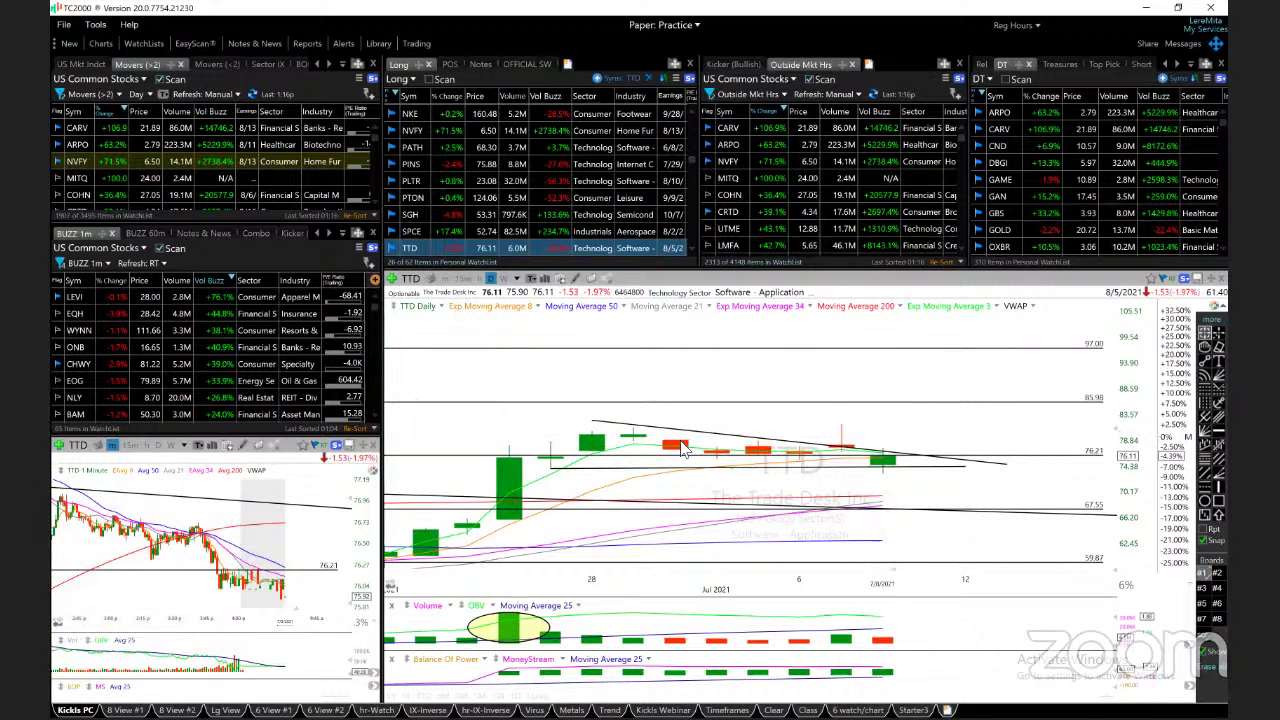
{"action": "mouse_move", "coordinate": [676, 441]}
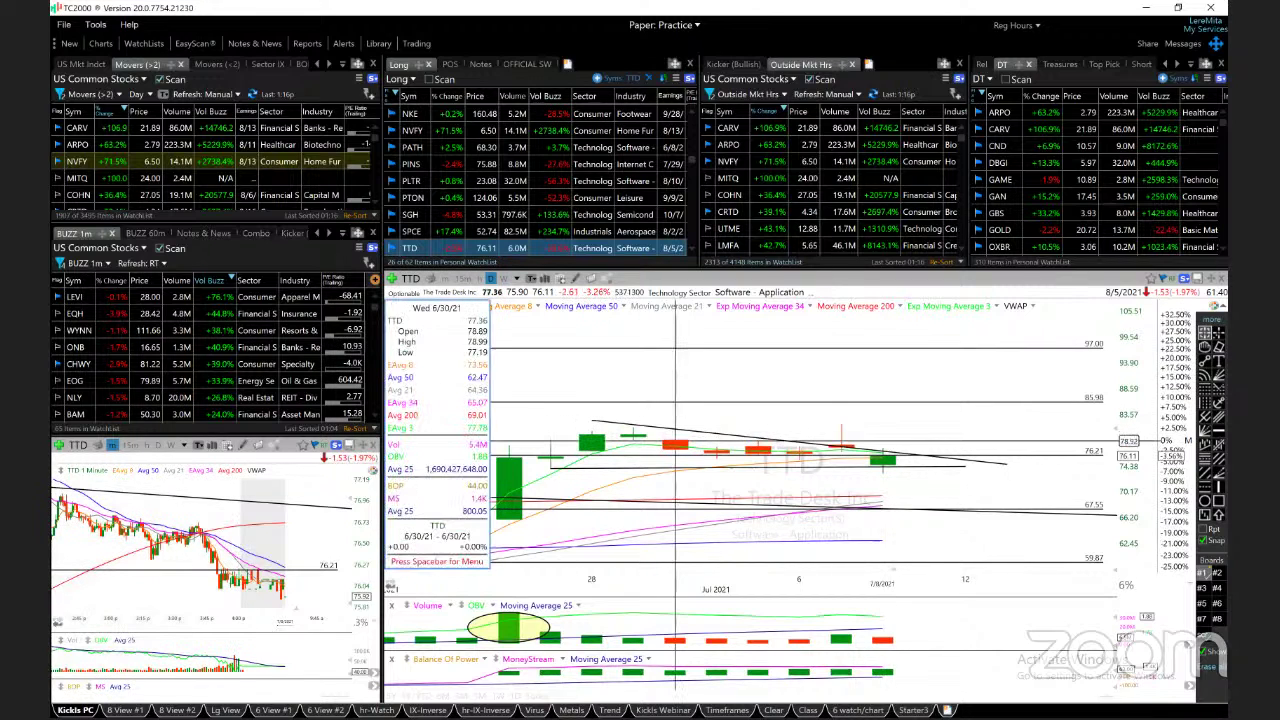
{"action": "mouse_move", "coordinate": [633, 438]}
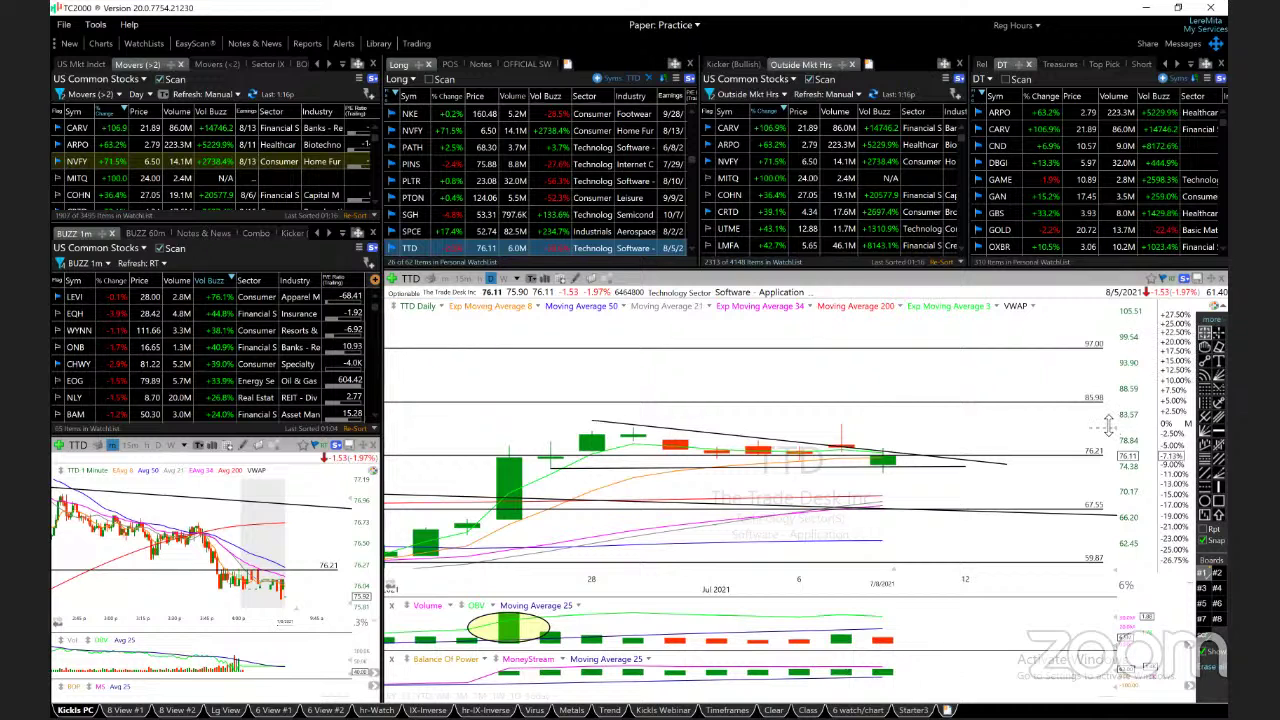
{"action": "left_click_drag", "start_coordinate": [1103, 440], "coordinate": [1106, 458]}
{"action": "key", "text": "Down"}
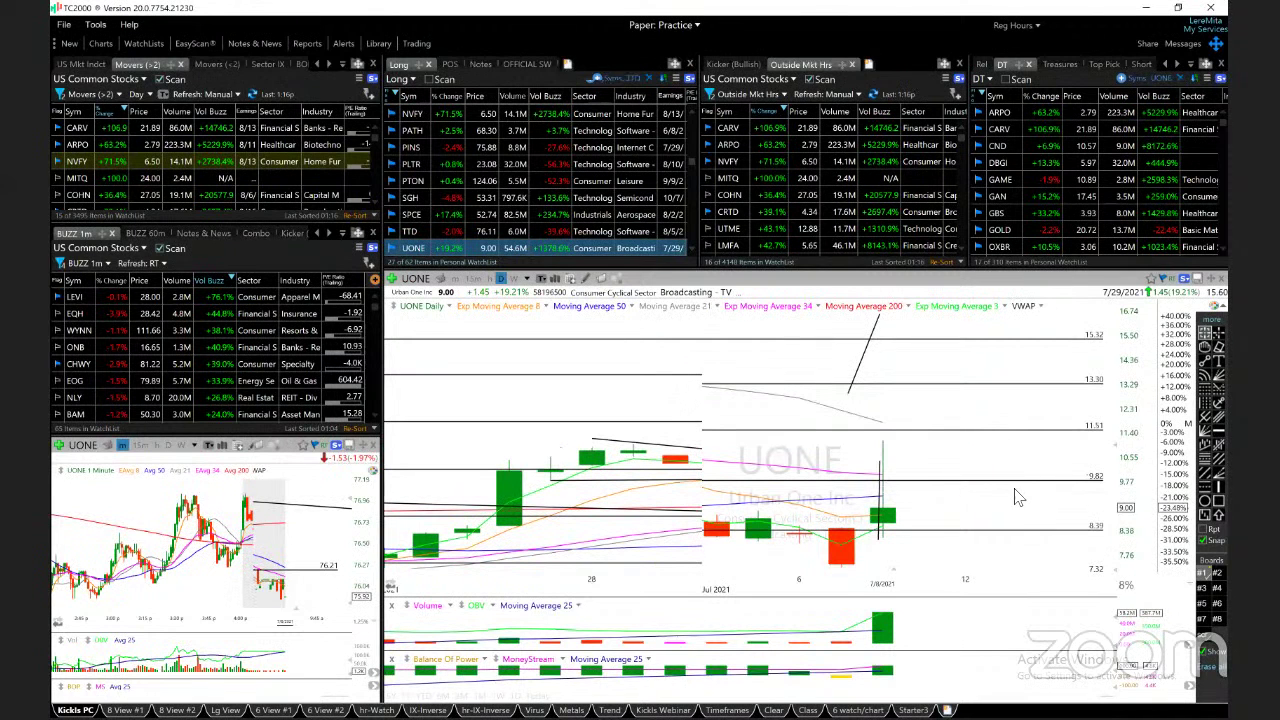
{"action": "key", "text": "Up"}
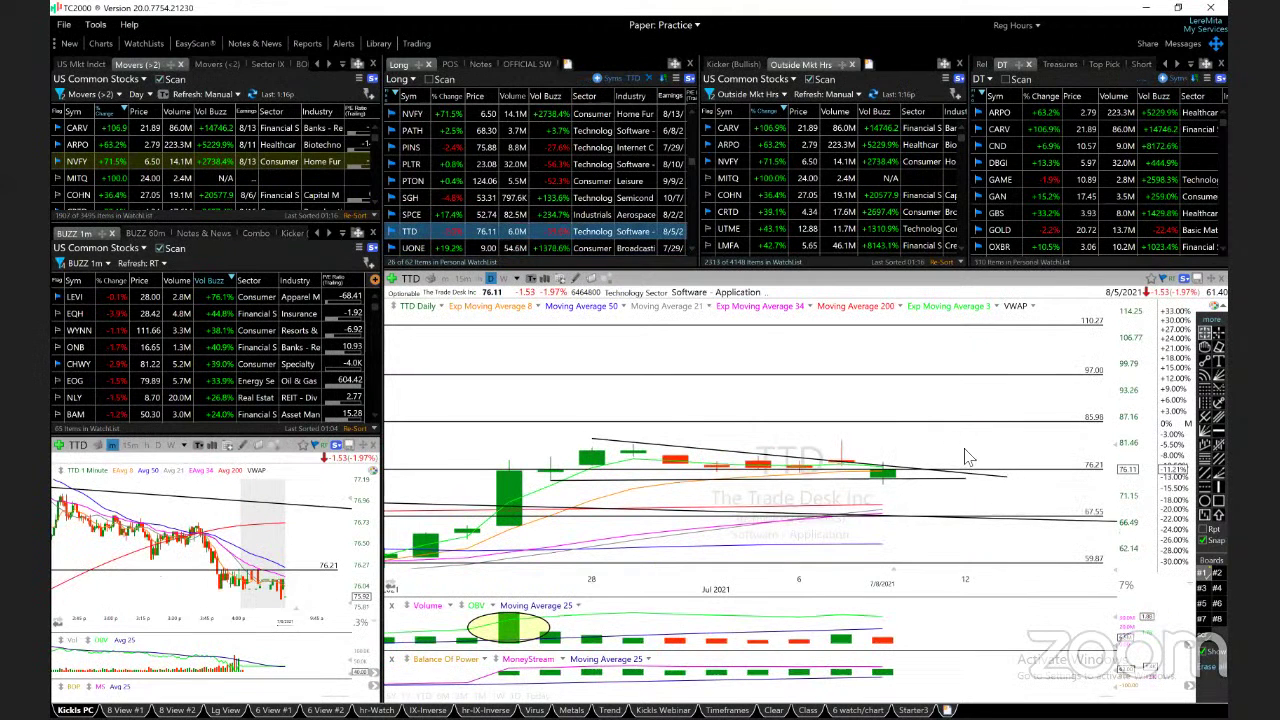
Select UONE, switch to 1-minute bars, and zoom to the Jul 8 spike to read the 9:55 bar.
{"action": "mouse_move", "coordinate": [882, 491]}
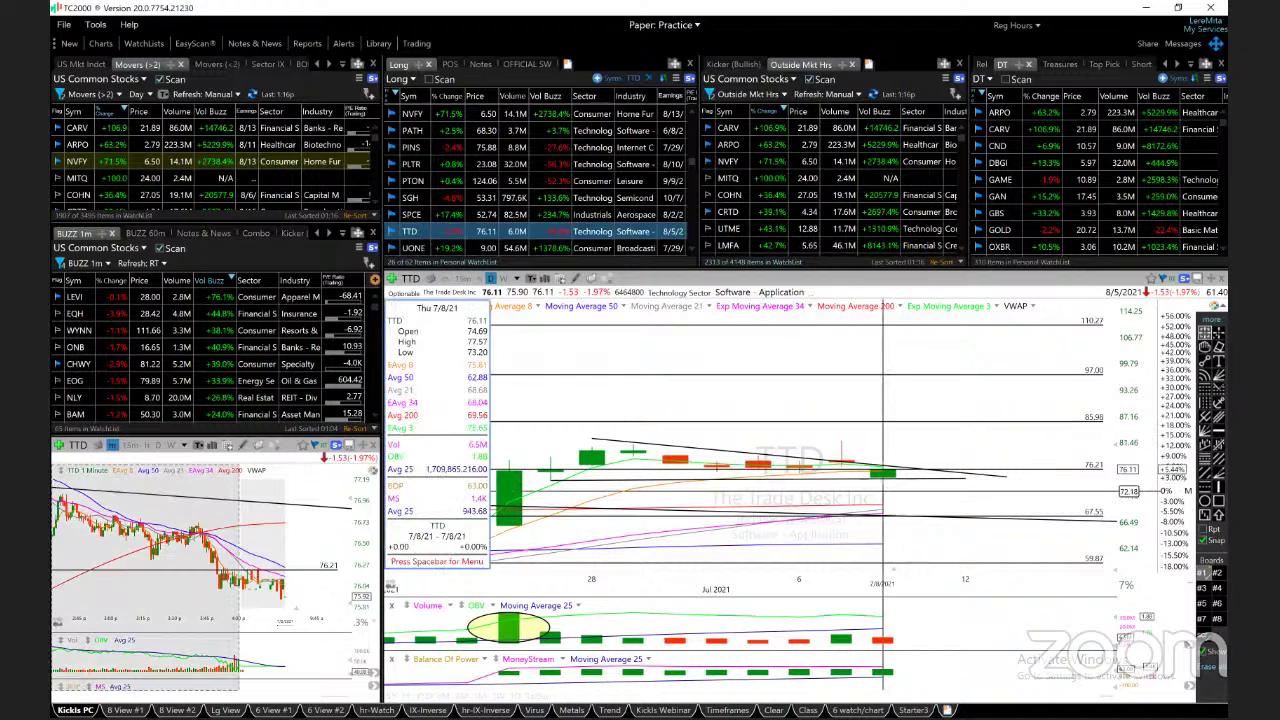
{"action": "key", "text": "Down"}
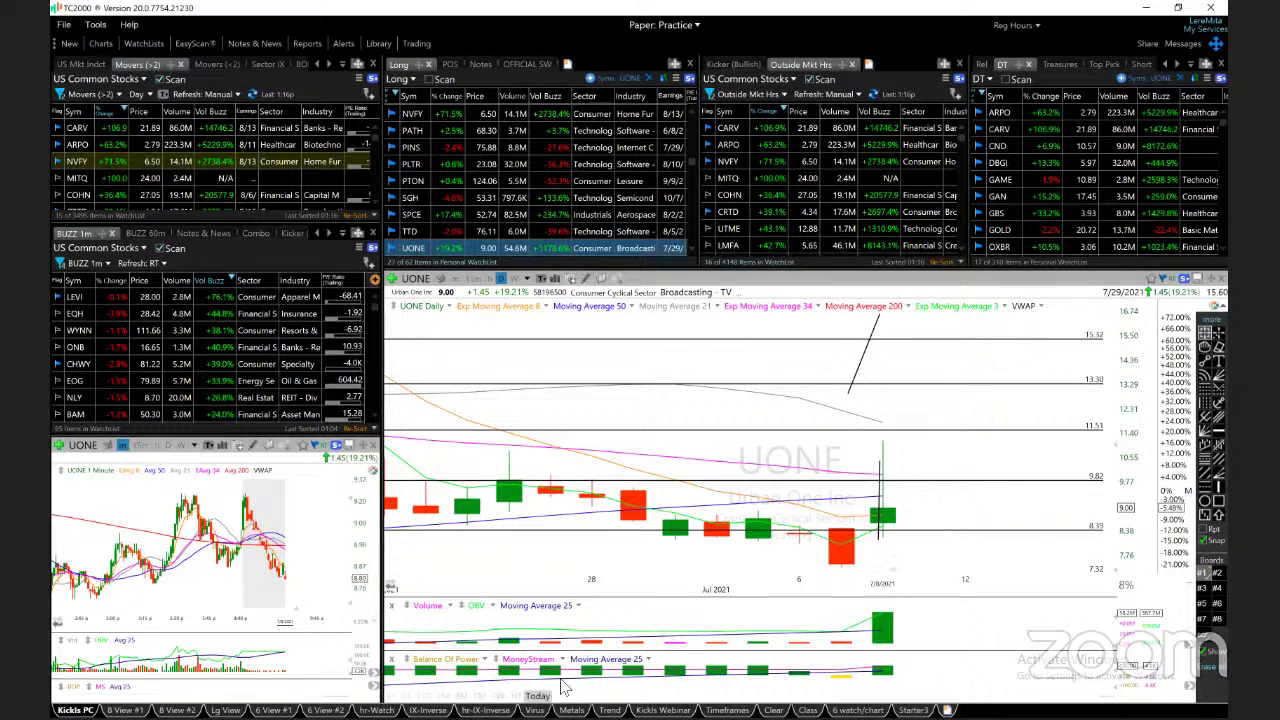
{"action": "key", "text": "1"}
{"action": "key", "text": "Return"}
{"action": "scroll", "coordinate": [735, 530], "scroll_direction": "down", "scroll_amount": 3}
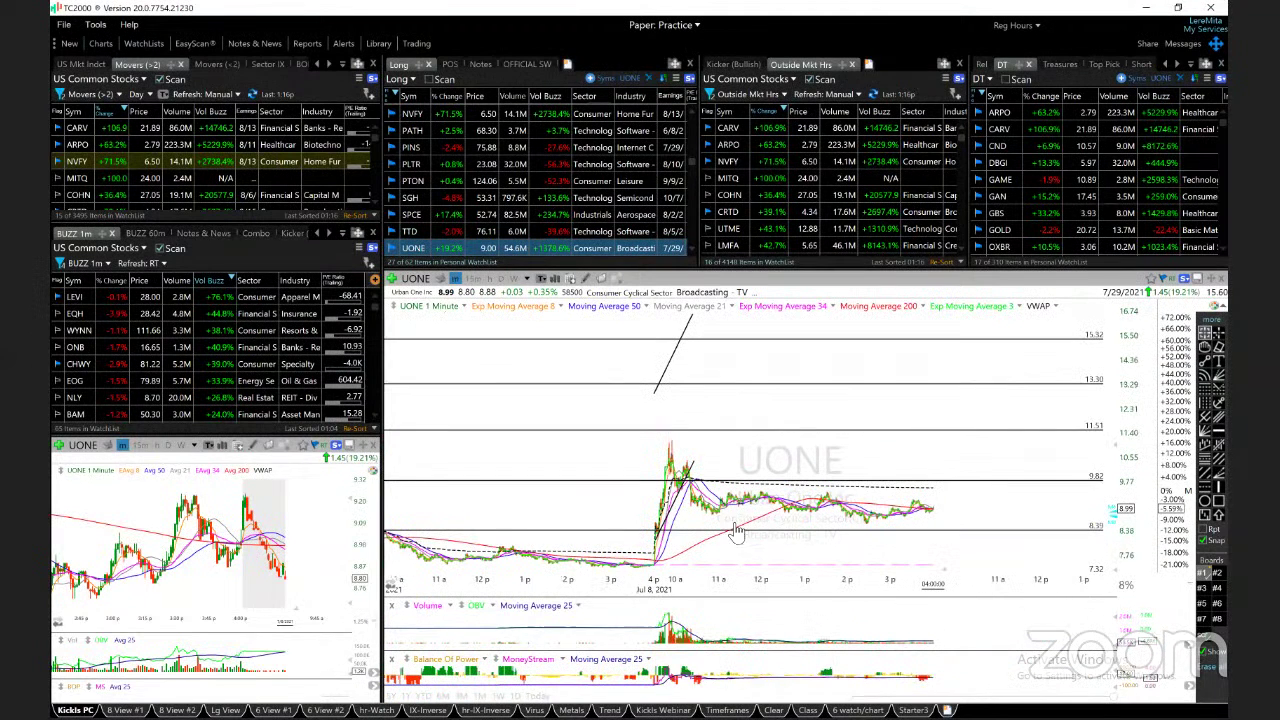
{"action": "left_click_drag", "start_coordinate": [1087, 692], "coordinate": [1020, 695]}
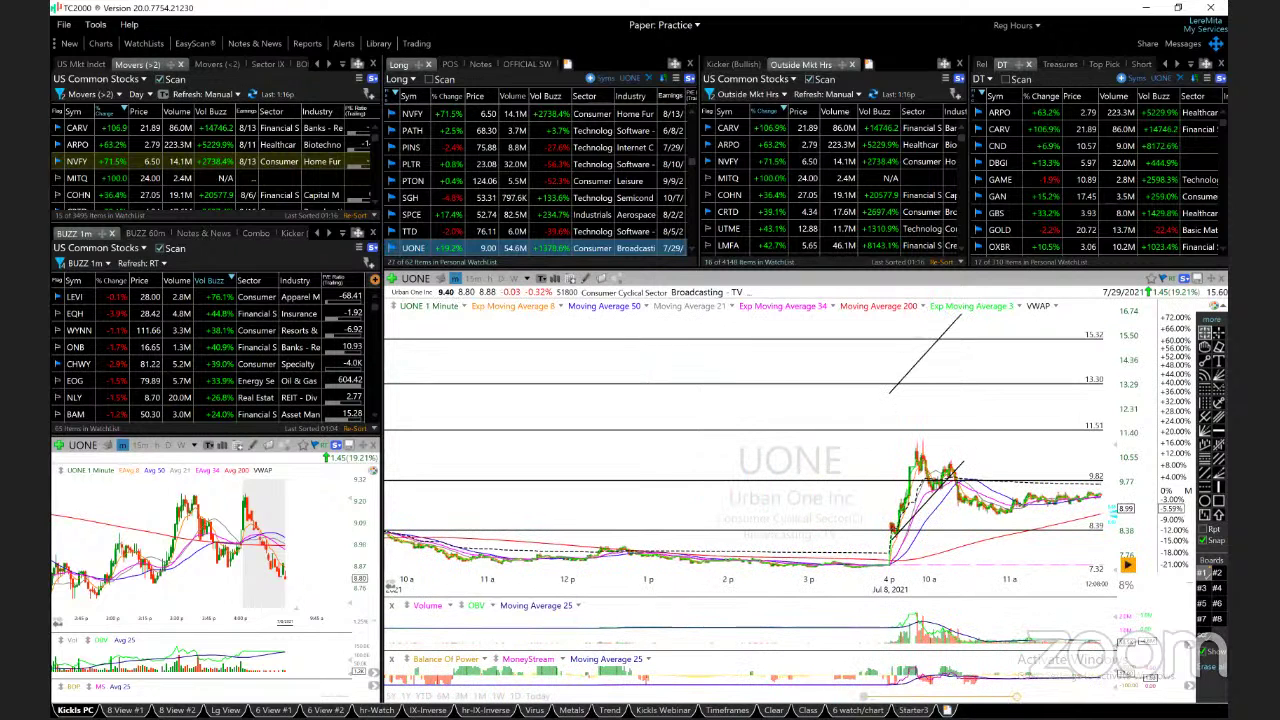
{"action": "left_click_drag", "start_coordinate": [897, 695], "coordinate": [965, 689]}
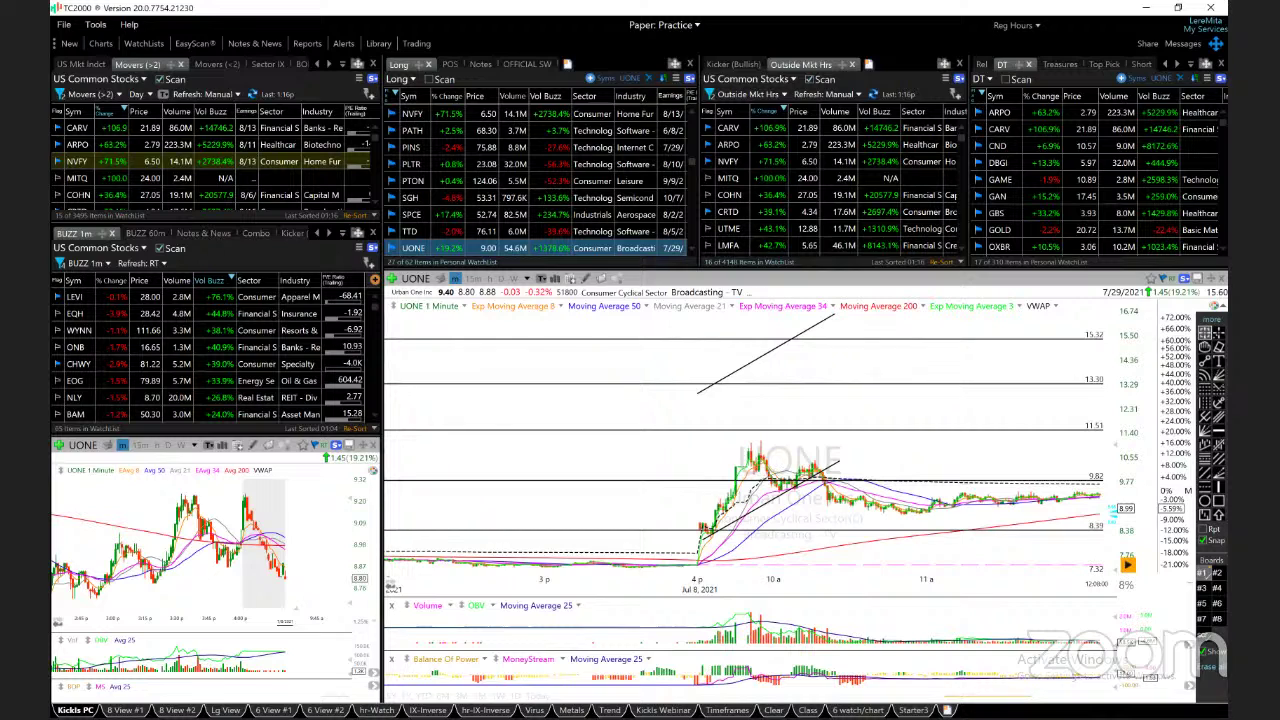
{"action": "left_click", "coordinate": [760, 463]}
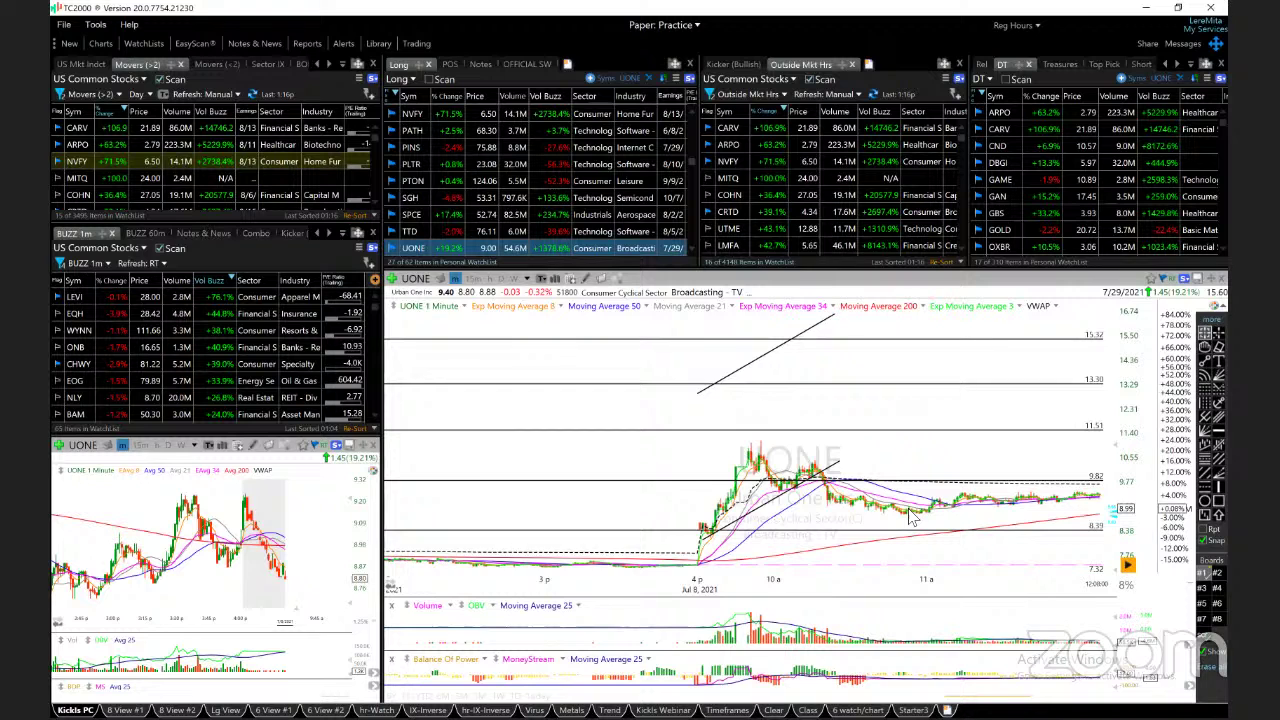
Return UONE to daily bars and stretch the price scale so levels 7.32 to 22.92 fill the view.
{"action": "key", "text": "d"}
{"action": "scroll", "coordinate": [912, 515], "scroll_direction": "up", "scroll_amount": 3}
{"action": "scroll", "coordinate": [1122, 567], "scroll_direction": "down", "scroll_amount": 1}
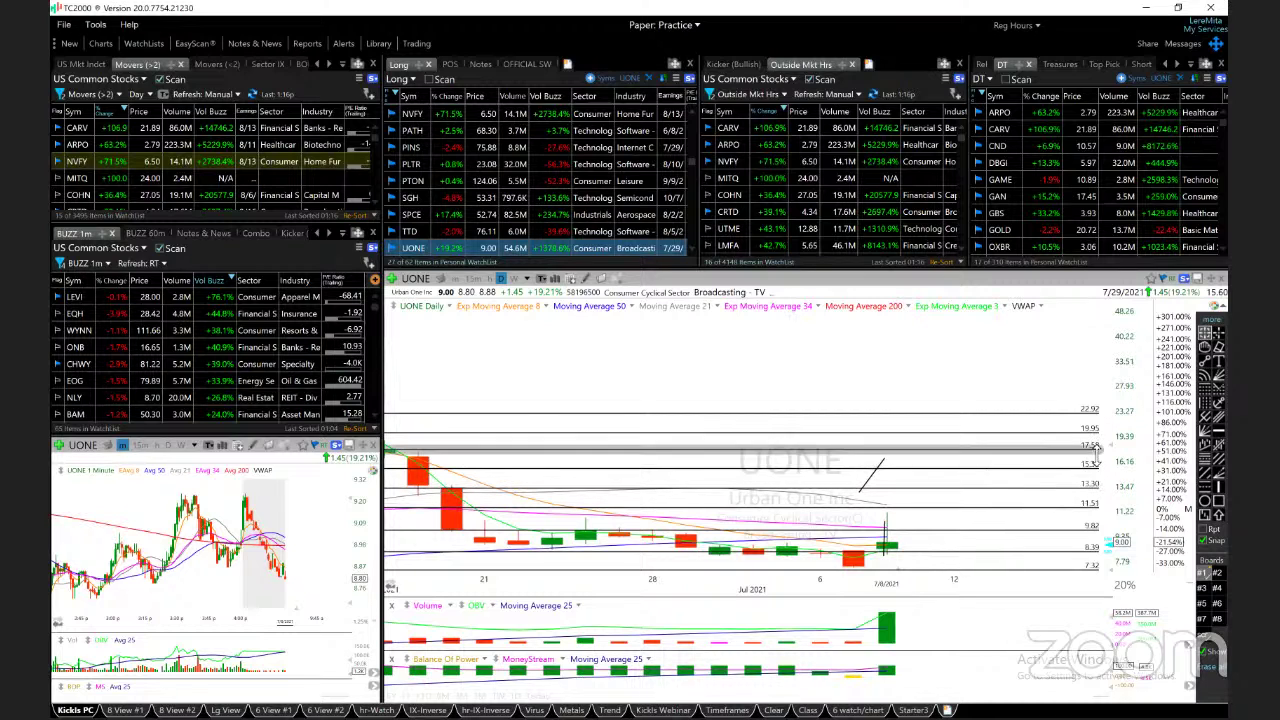
{"action": "left_click_drag", "start_coordinate": [1110, 404], "coordinate": [1108, 378]}
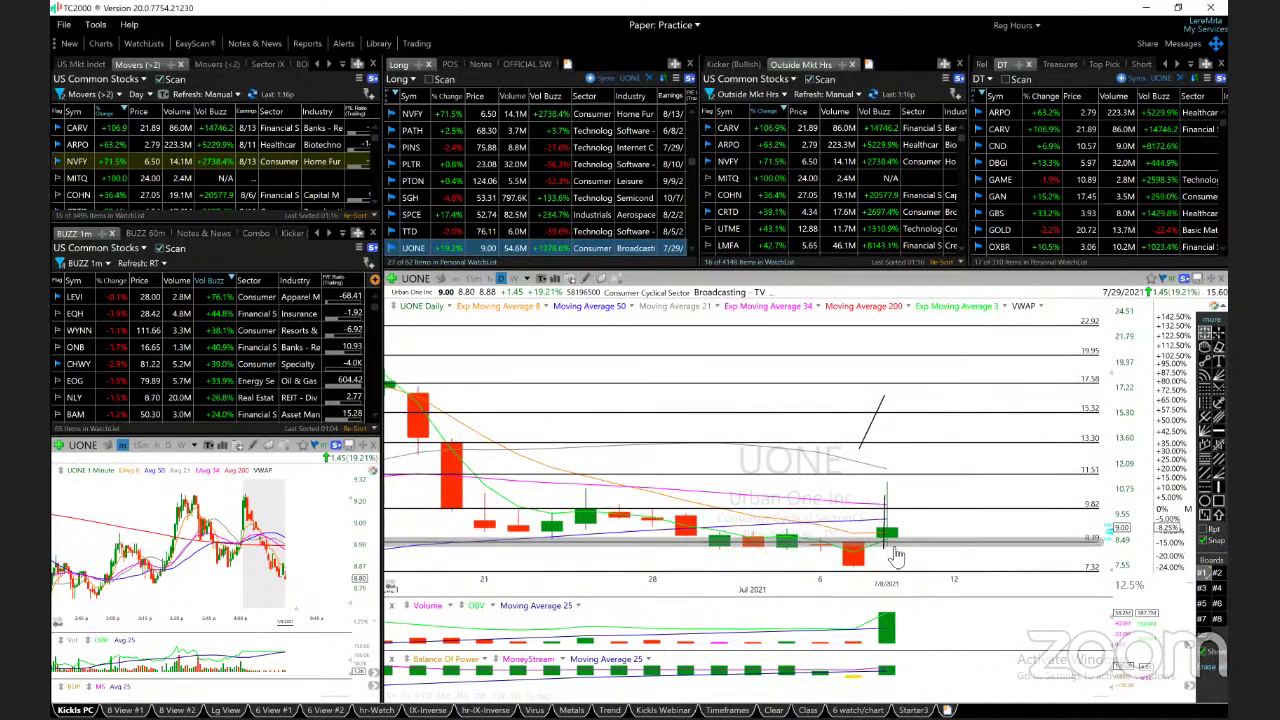
Move on to XELA and delete the stray drawn line above the last candle's wick.
{"action": "key", "text": "space"}
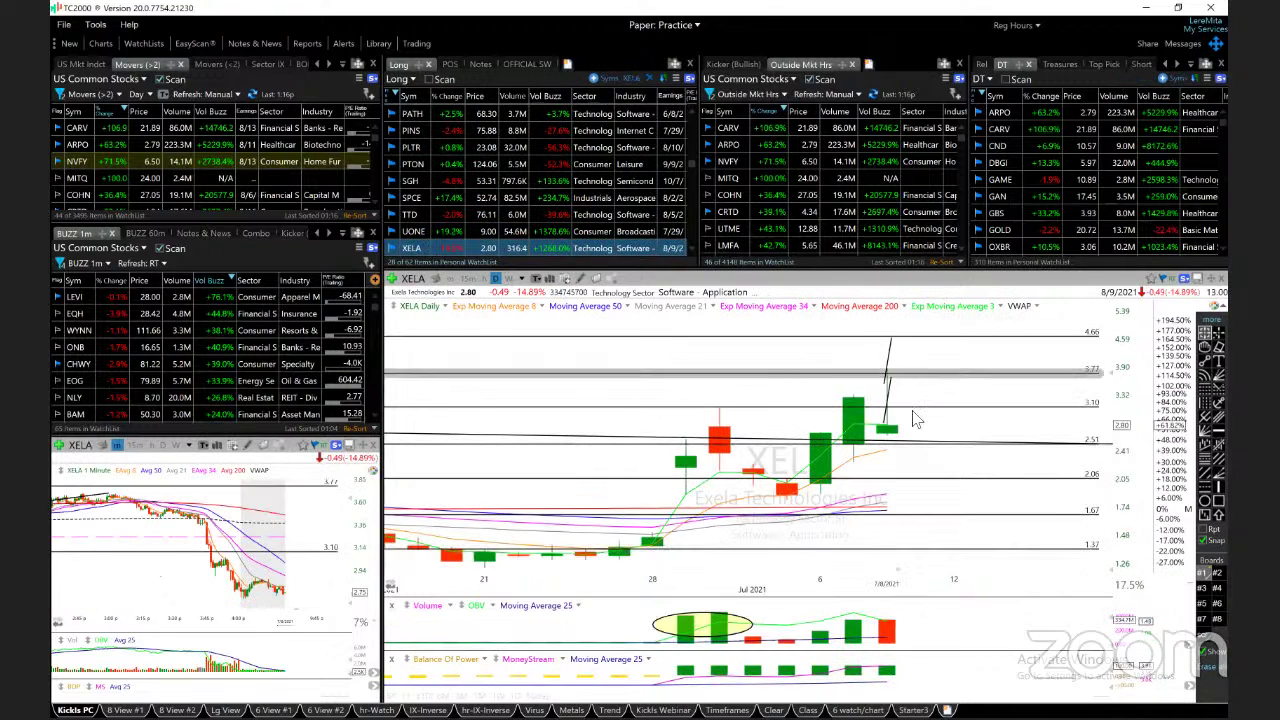
{"action": "right_click", "coordinate": [891, 358]}
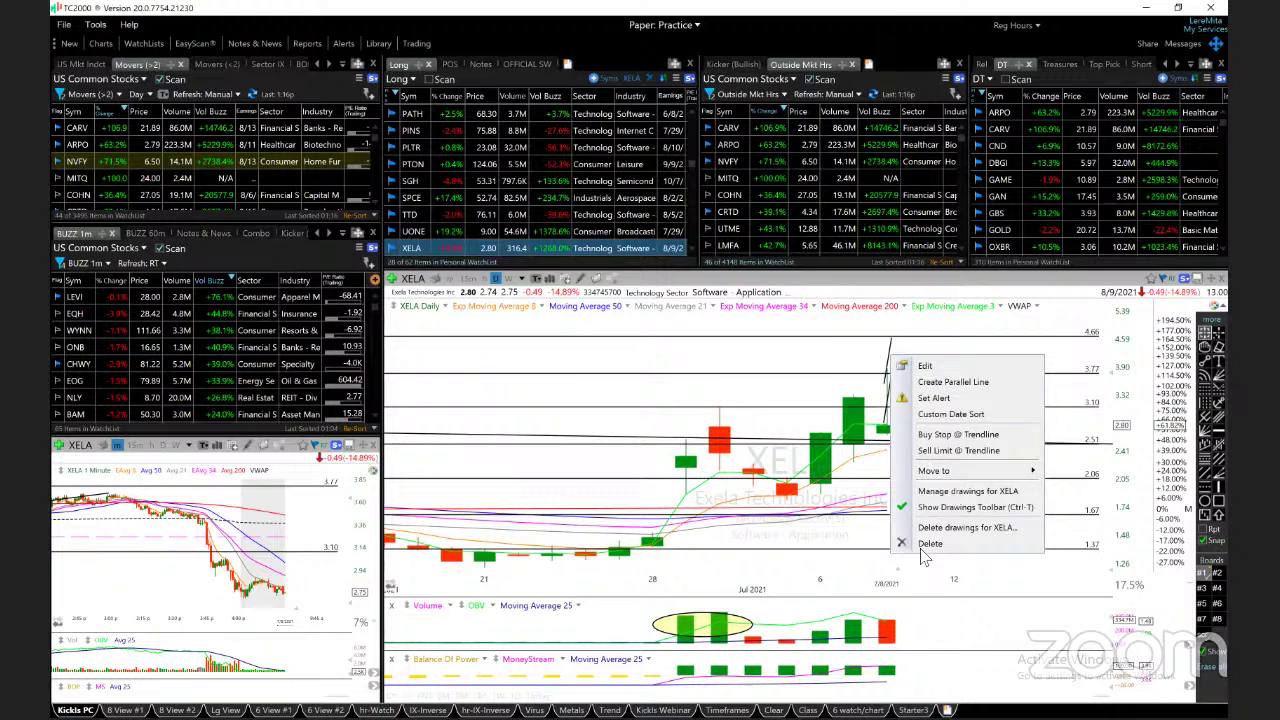
{"action": "left_click", "coordinate": [890, 410]}
{"action": "right_click", "coordinate": [890, 410]}
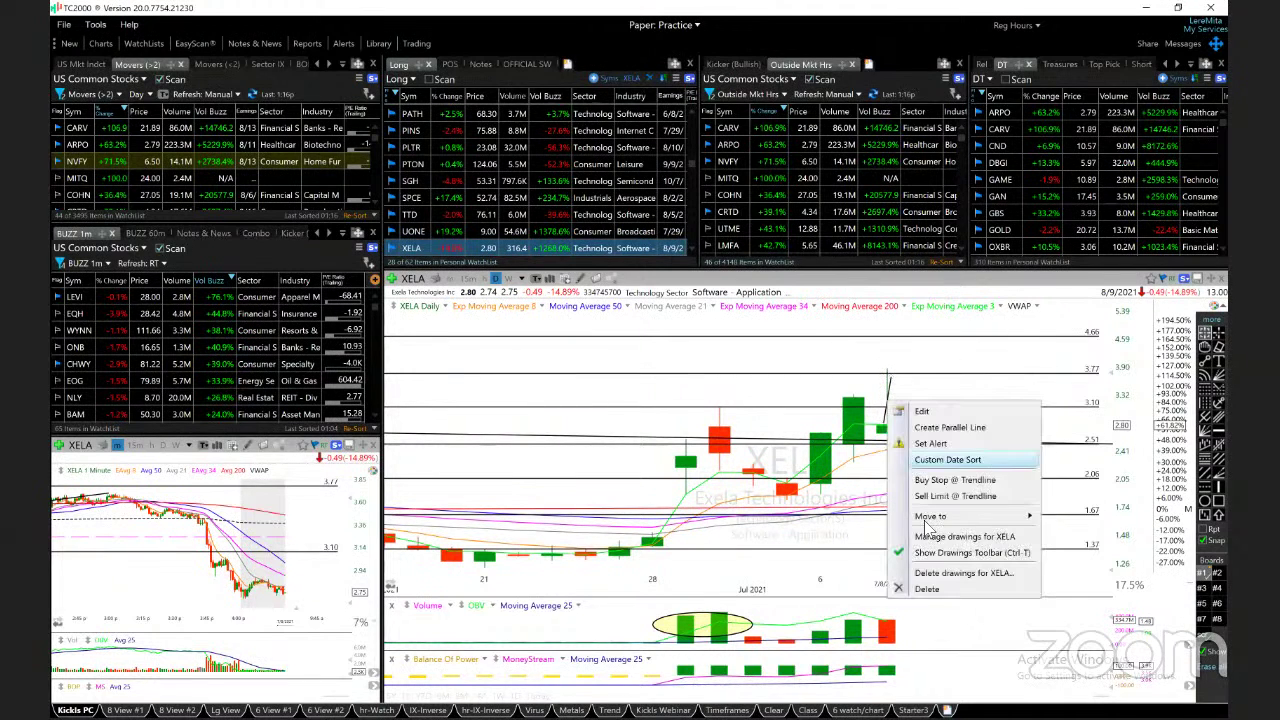
{"action": "left_click", "coordinate": [930, 588]}
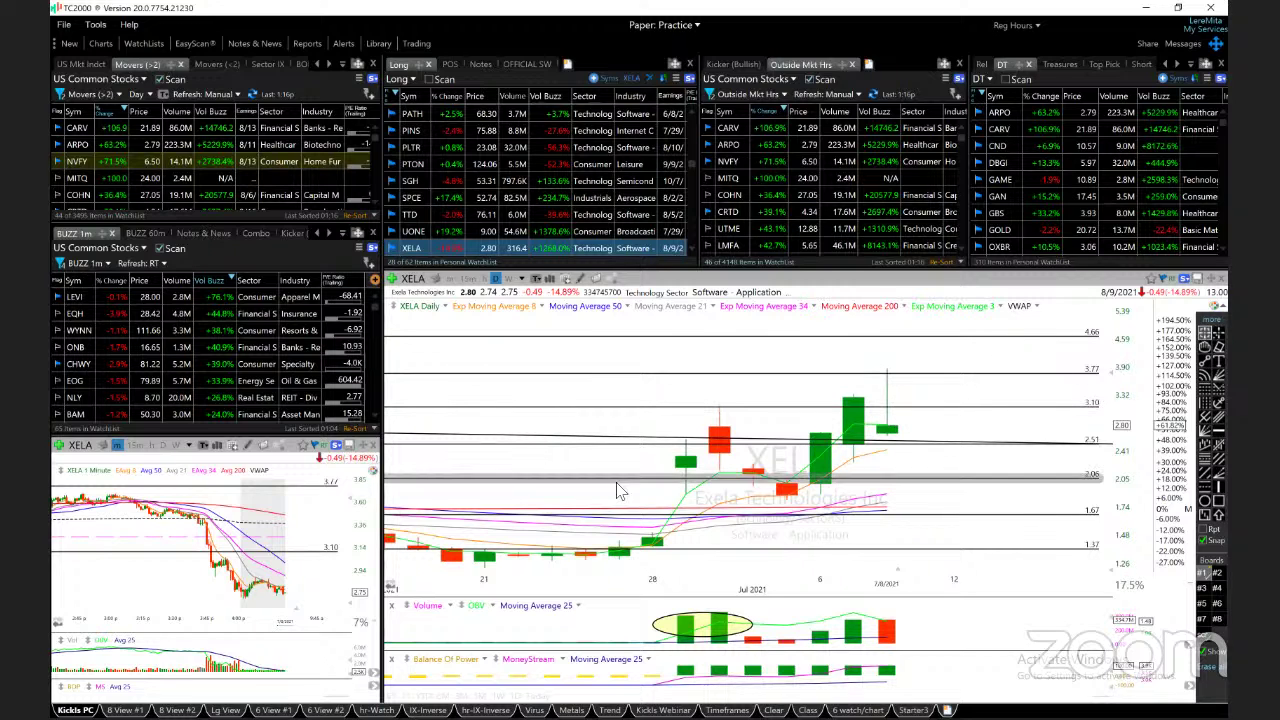
Check the data readouts for XELA's 6/30, 7/6 and 7/8 candles.
{"action": "scroll", "coordinate": [183, 516], "scroll_direction": "down", "scroll_amount": 5}
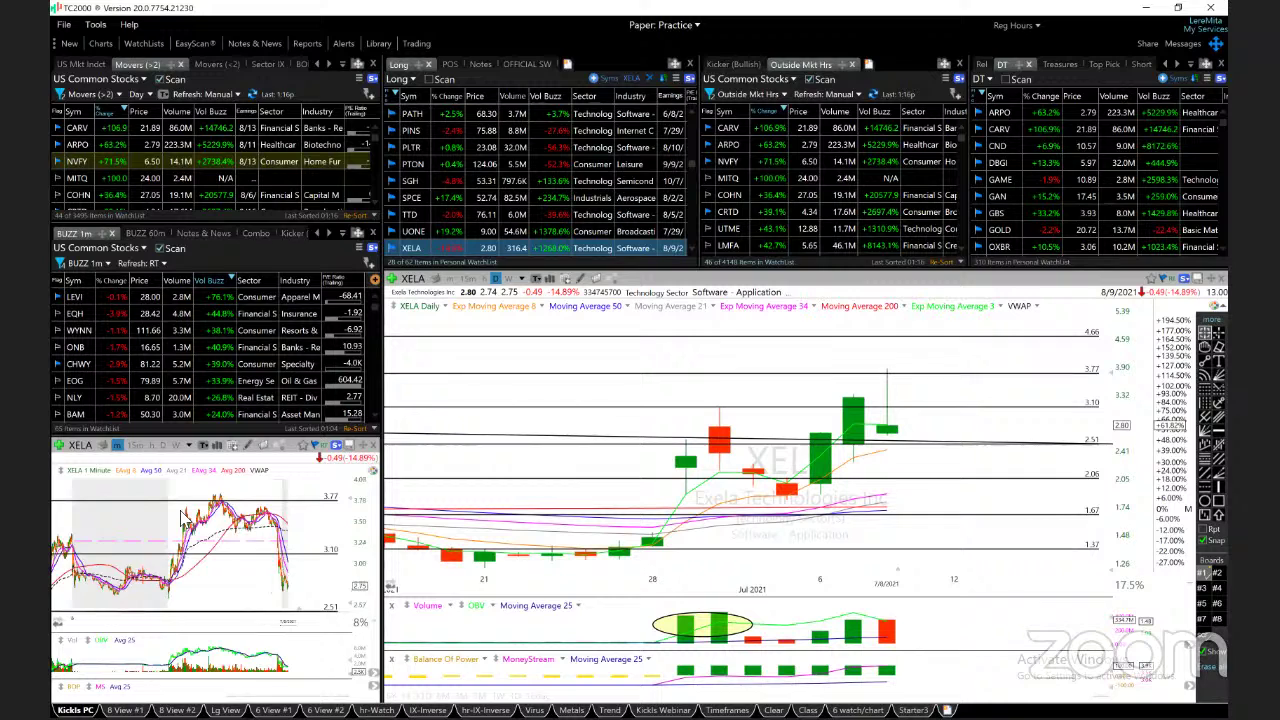
{"action": "scroll", "coordinate": [183, 516], "scroll_direction": "up", "scroll_amount": 1}
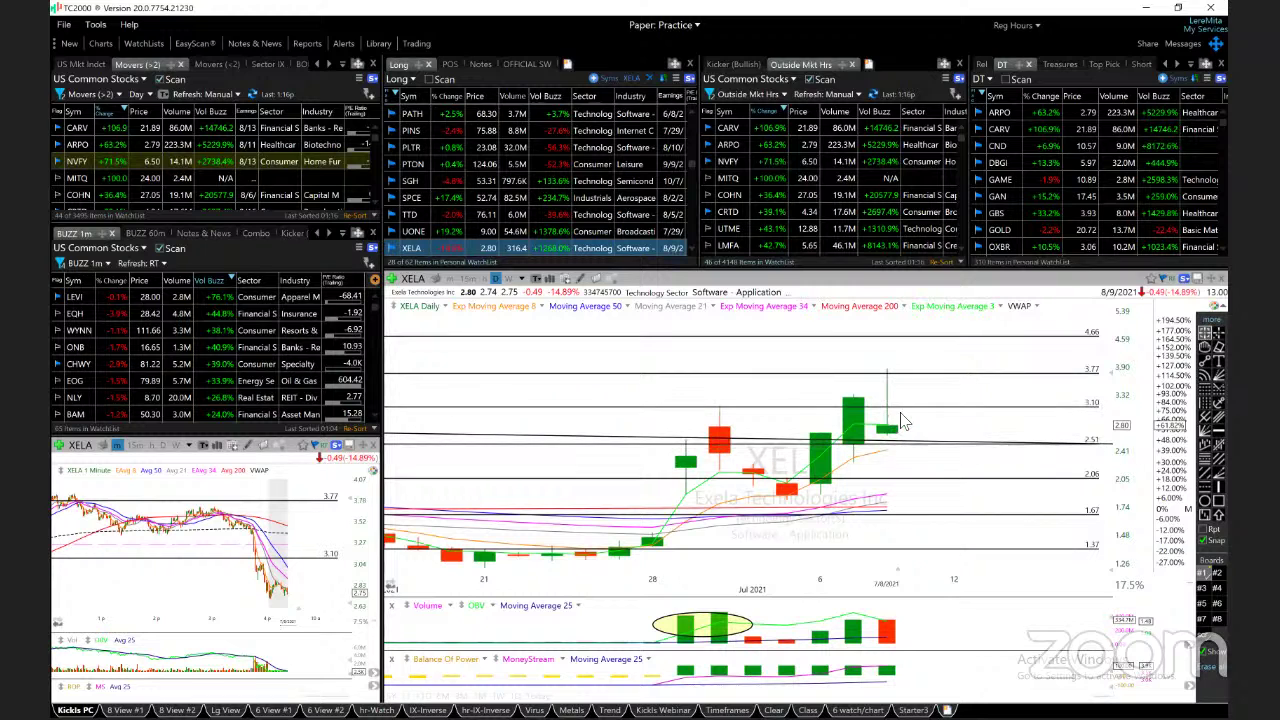
{"action": "left_click", "coordinate": [722, 424]}
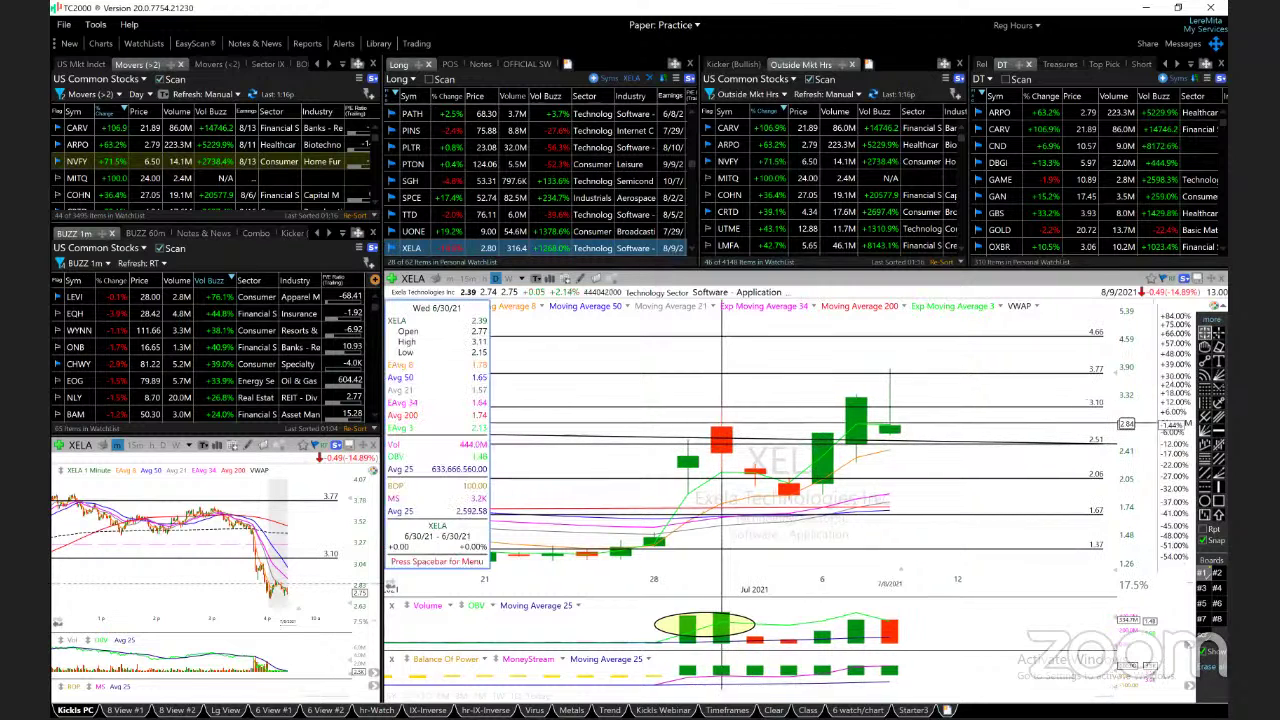
{"action": "left_click", "coordinate": [812, 426]}
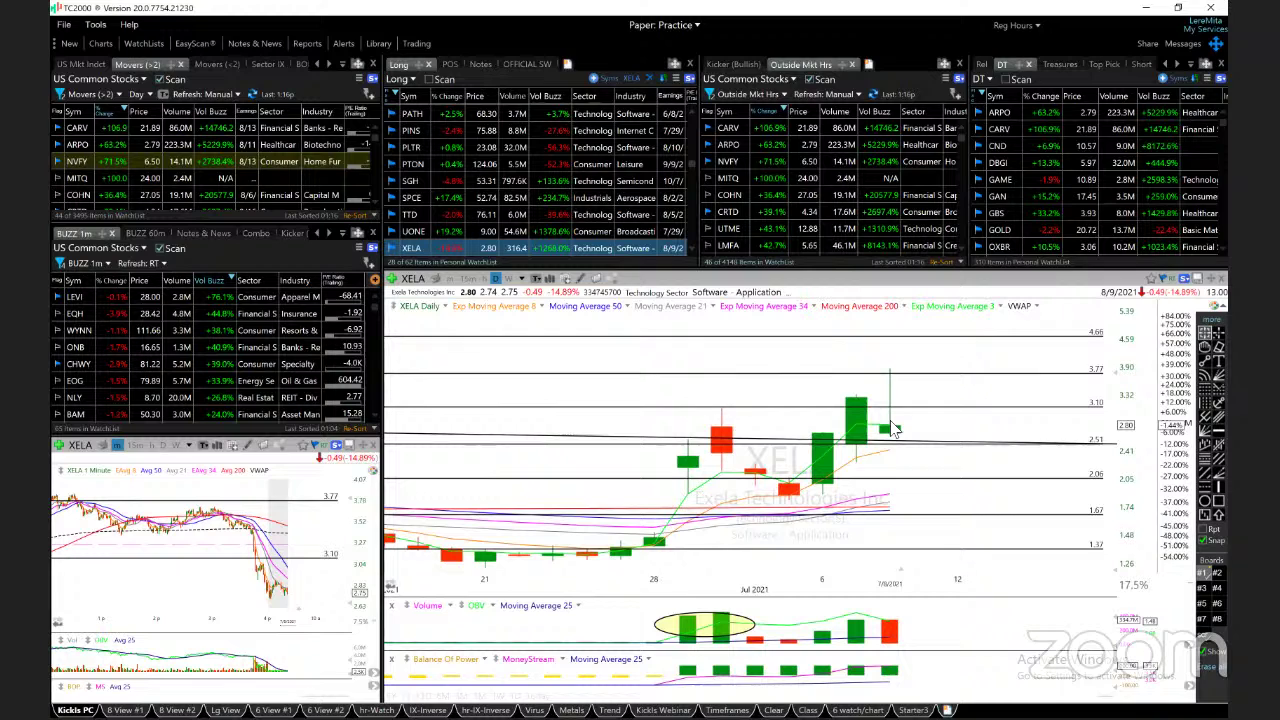
{"action": "left_click", "coordinate": [822, 427]}
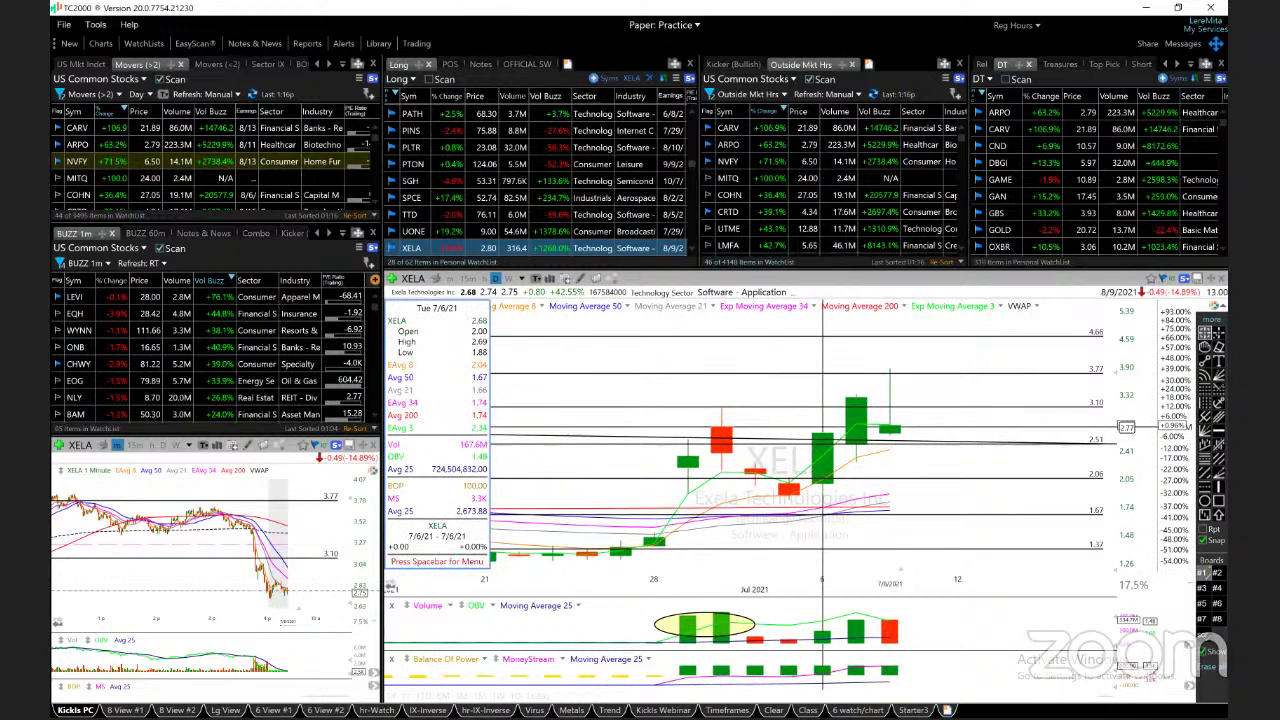
{"action": "left_click", "coordinate": [824, 428]}
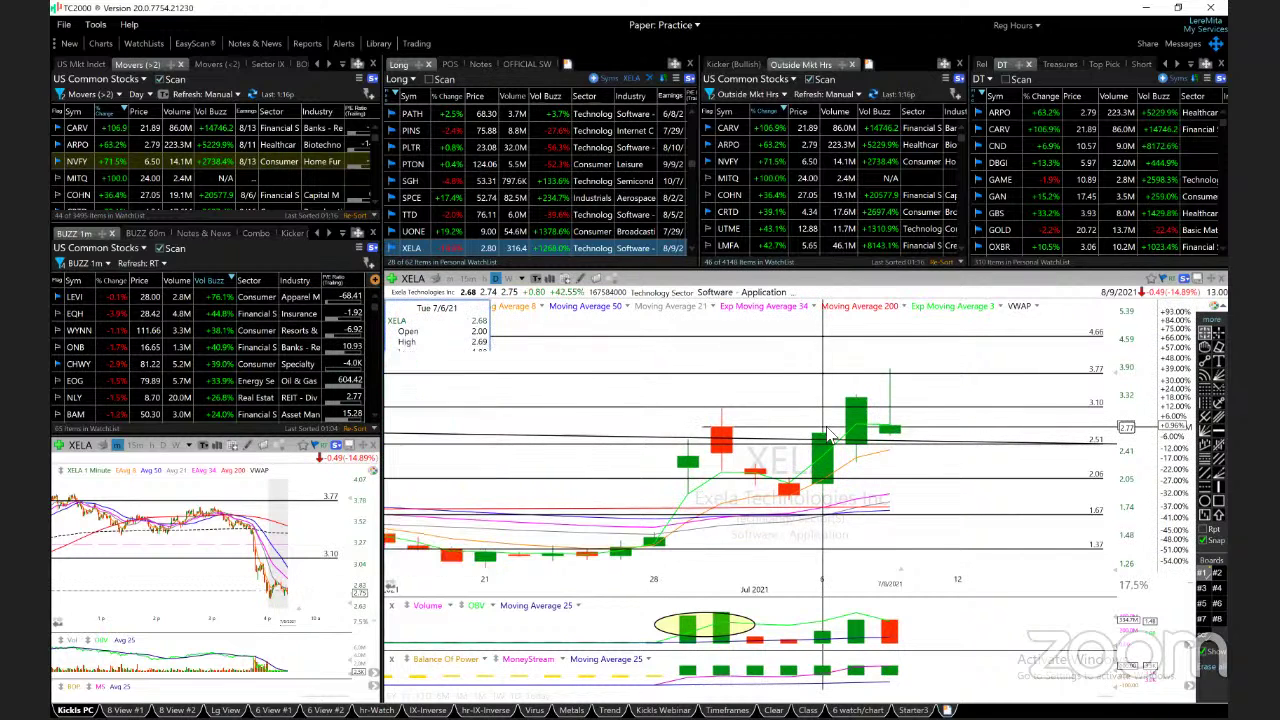
{"action": "left_click", "coordinate": [888, 430]}
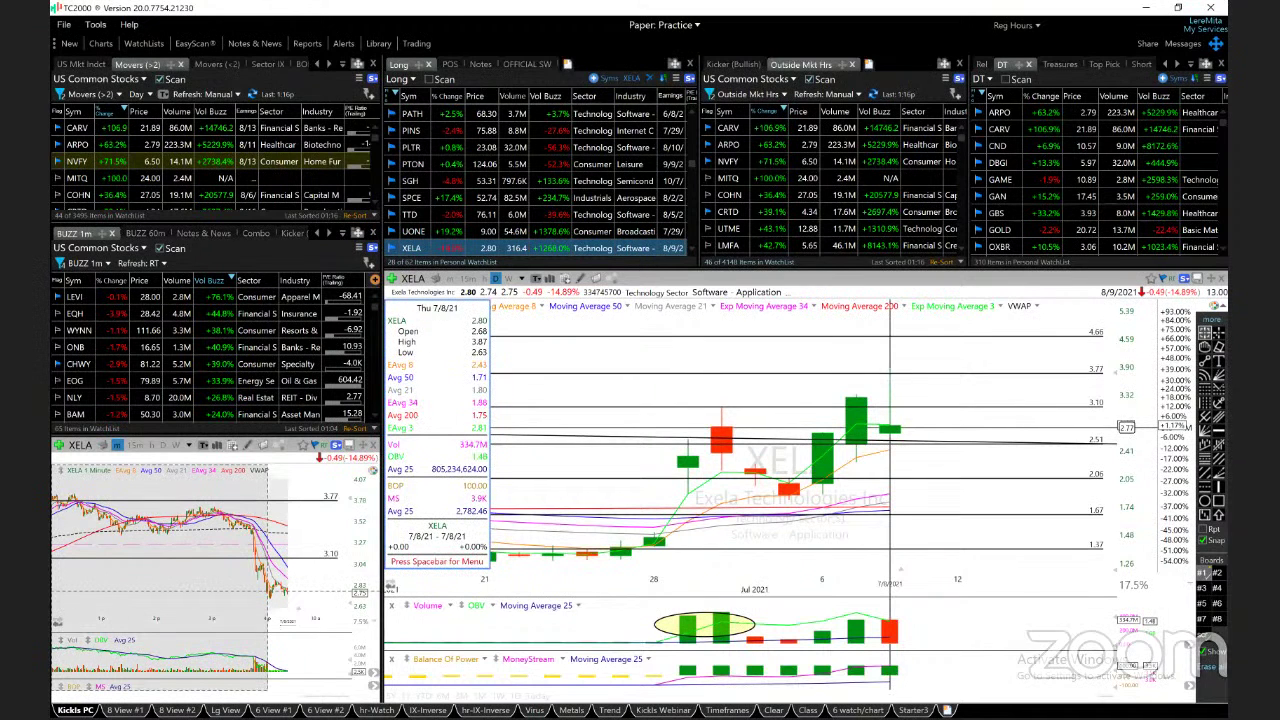
{"action": "left_click", "coordinate": [886, 432]}
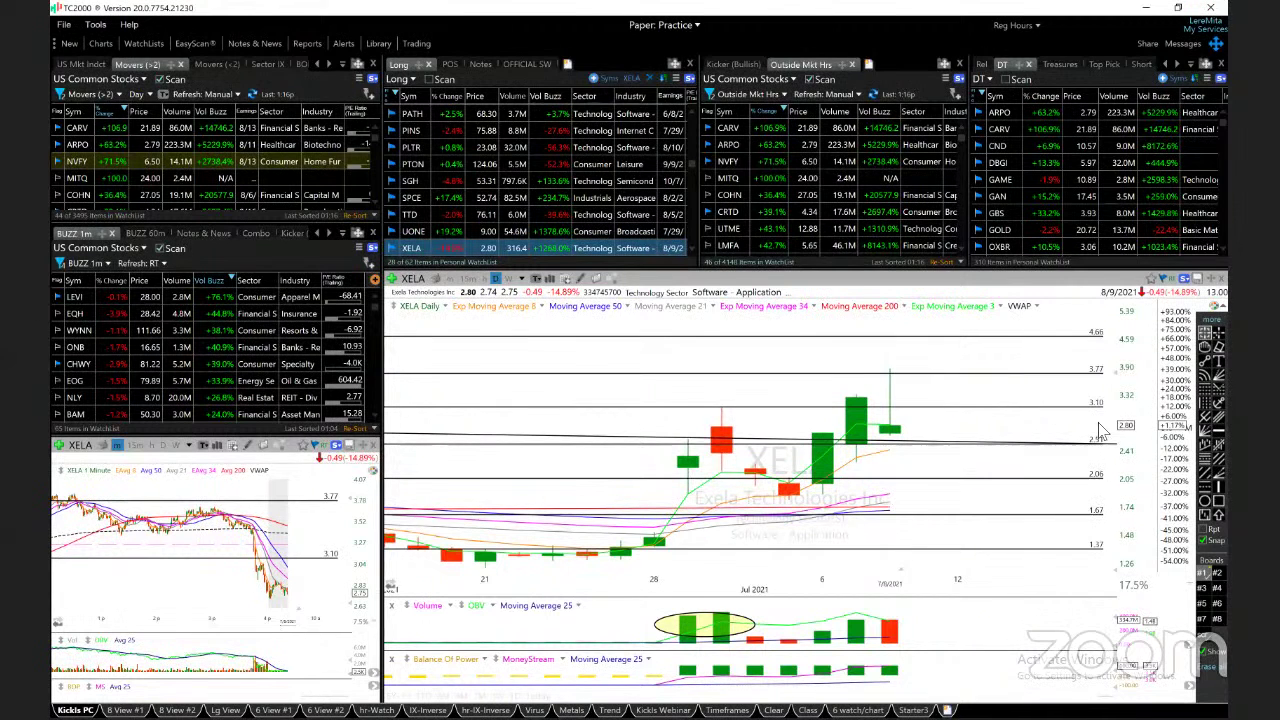
Compress XELA's price scale to show levels from 1.37 up to 6.99.
{"action": "left_click_drag", "start_coordinate": [1116, 385], "coordinate": [1097, 428]}
{"action": "scroll", "coordinate": [855, 535], "scroll_direction": "down", "scroll_amount": 10}
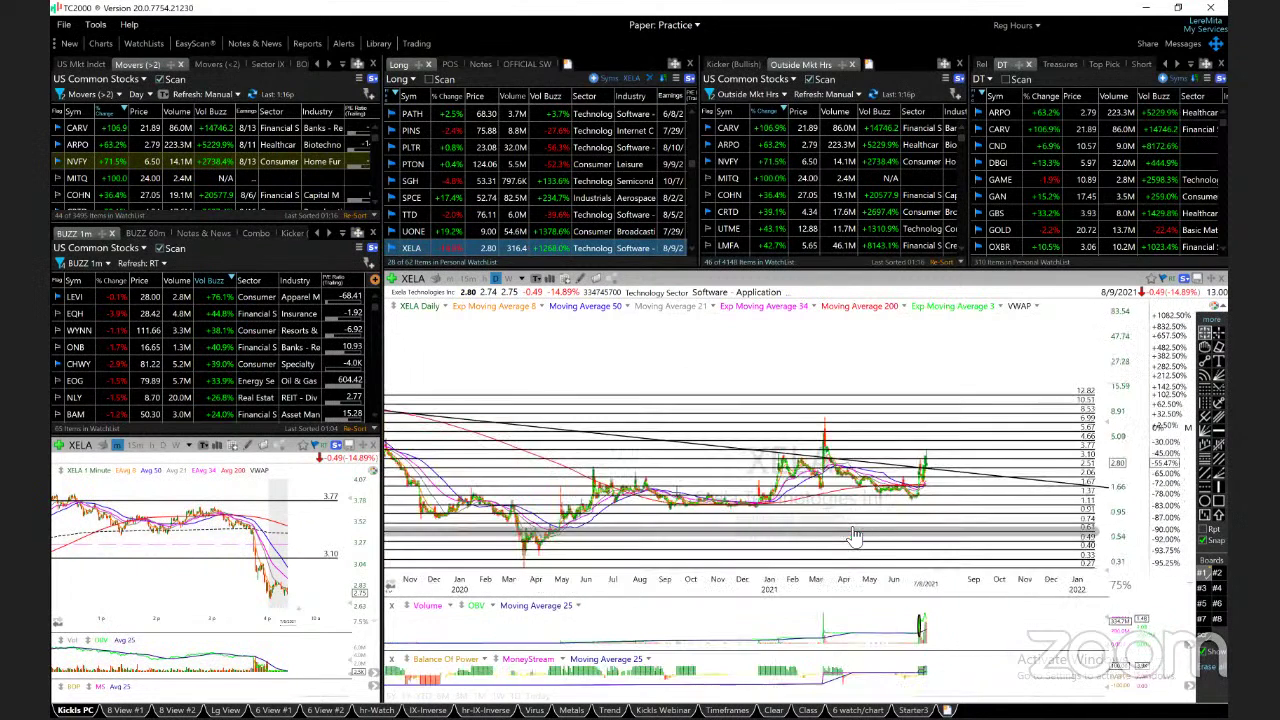
{"action": "scroll", "coordinate": [855, 535], "scroll_direction": "up", "scroll_amount": 10}
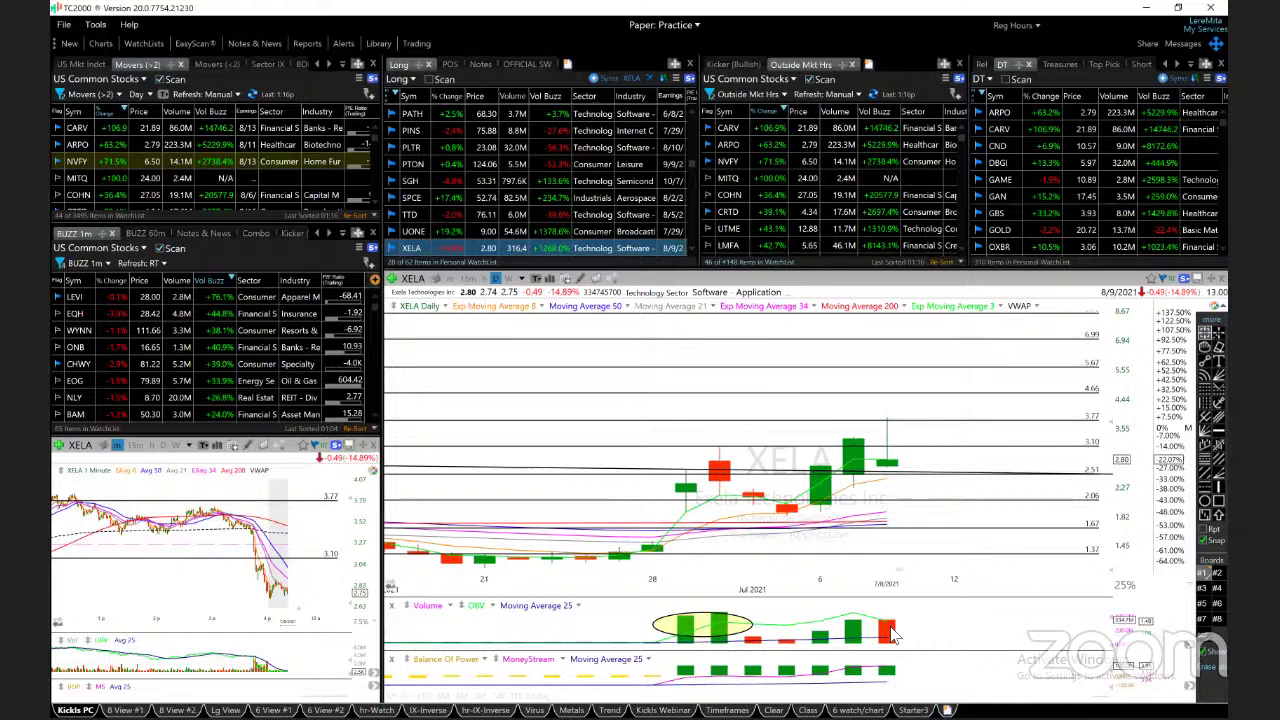